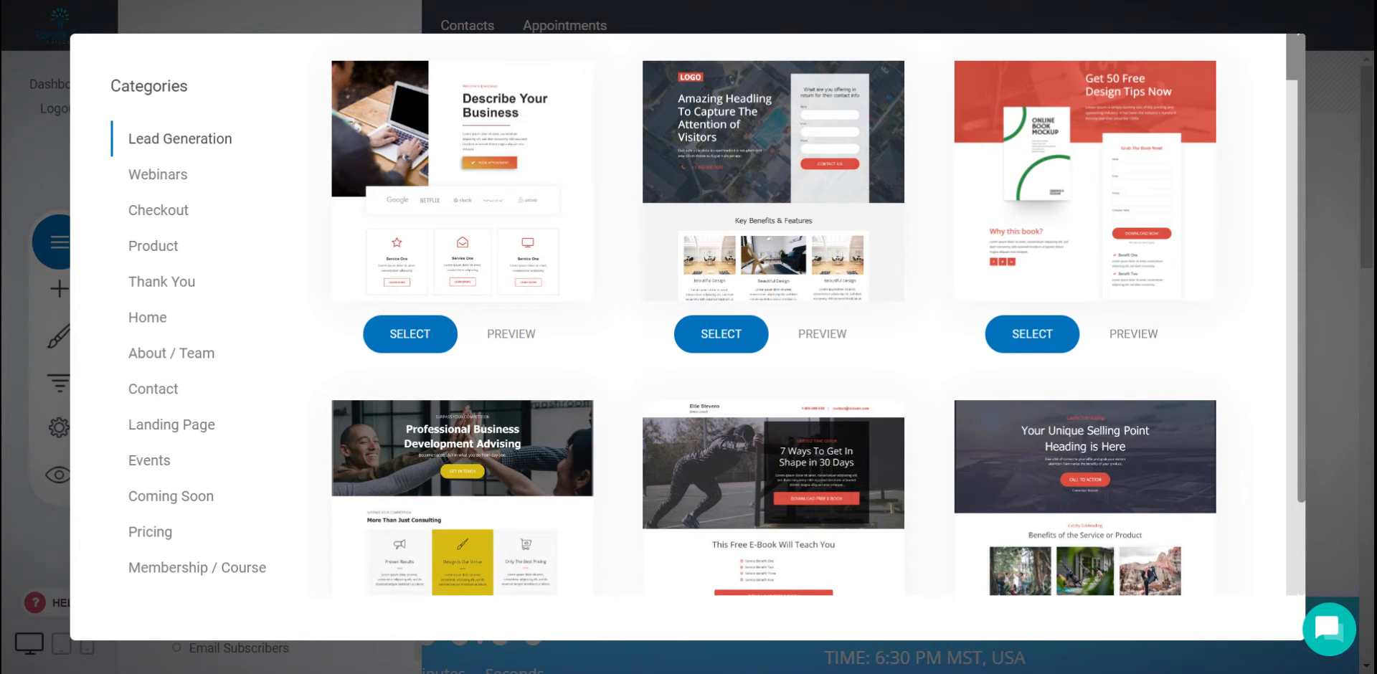
- Browse the Lead Generation templates and add a public page named membershiphowto1 based on the "Describe Your Business" template
scroll(597, 454, "down", 10)
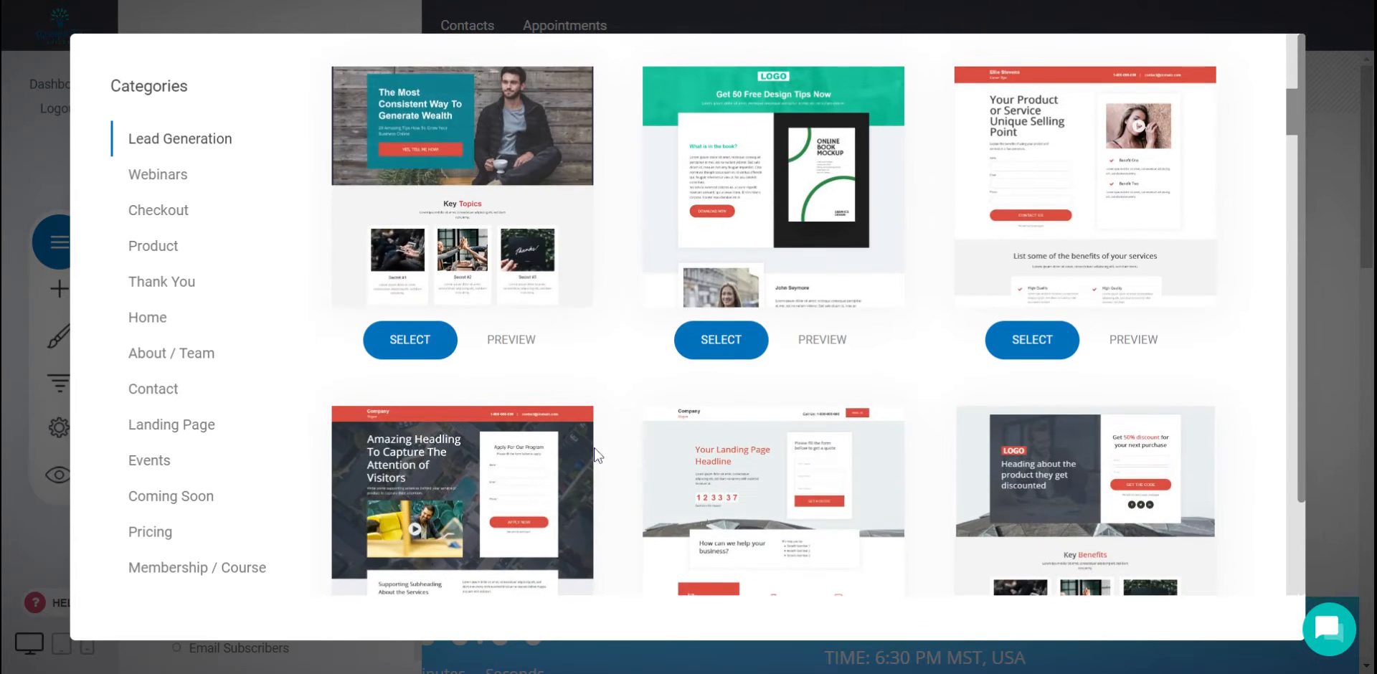
scroll(595, 454, "down", 5)
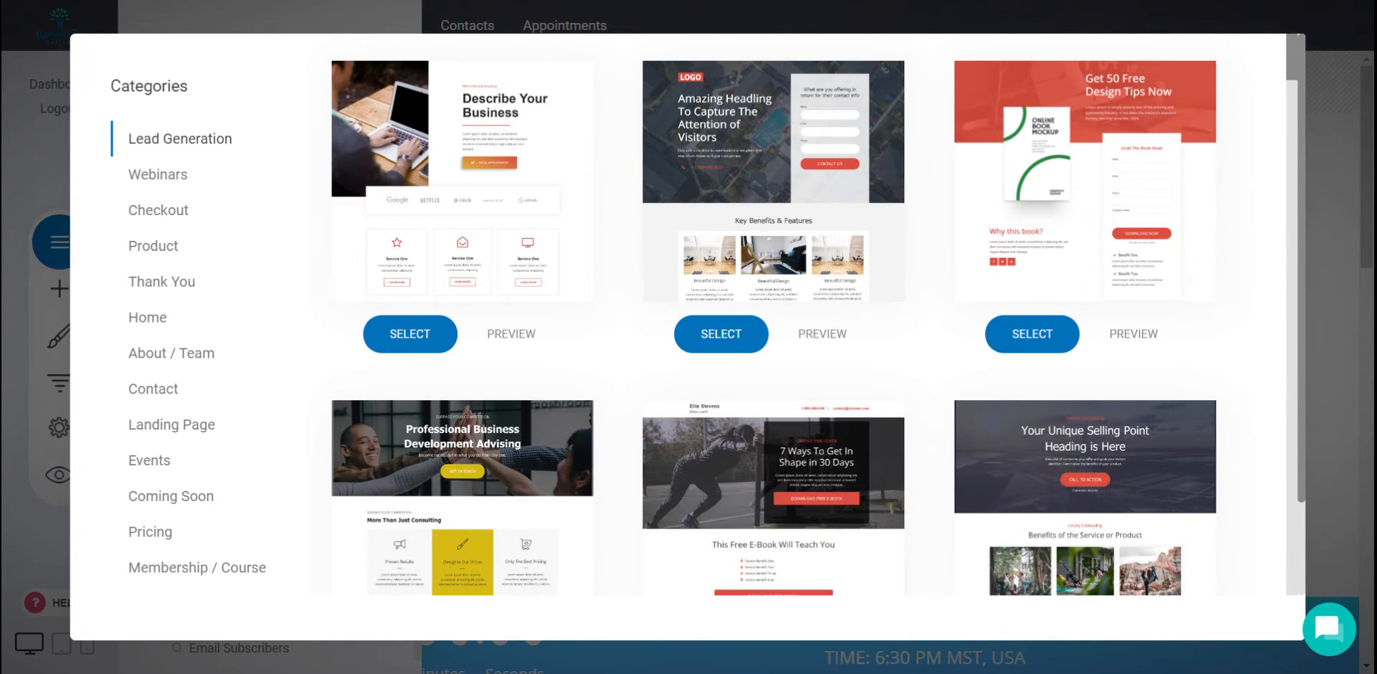
scroll(775, 314, "down", 15)
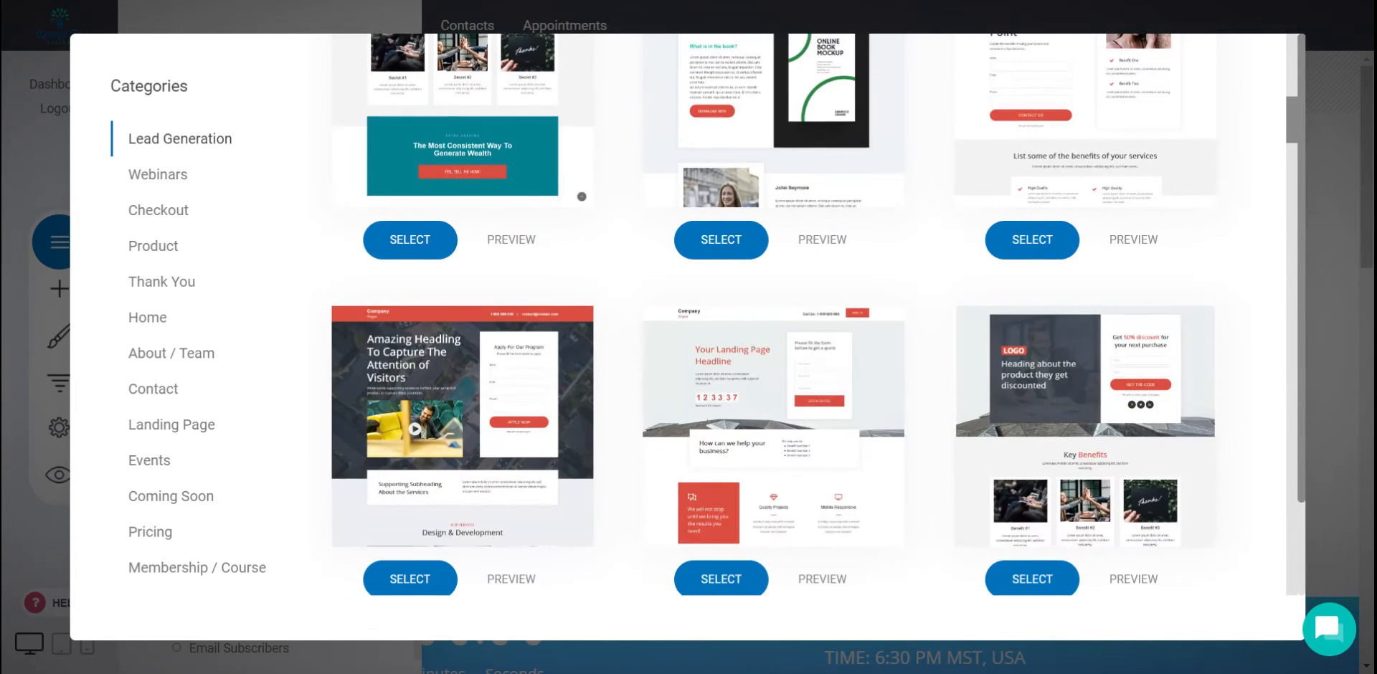
scroll(774, 314, "down", 4)
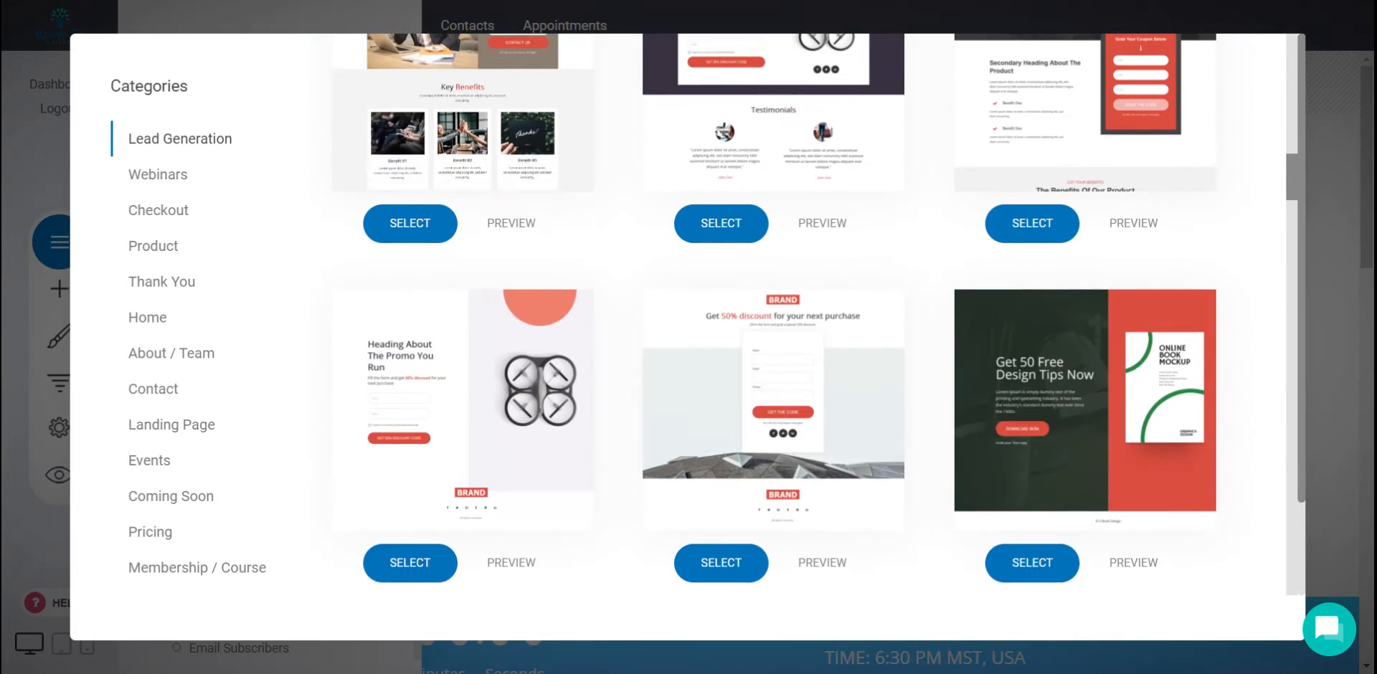
scroll(775, 314, "up", 20)
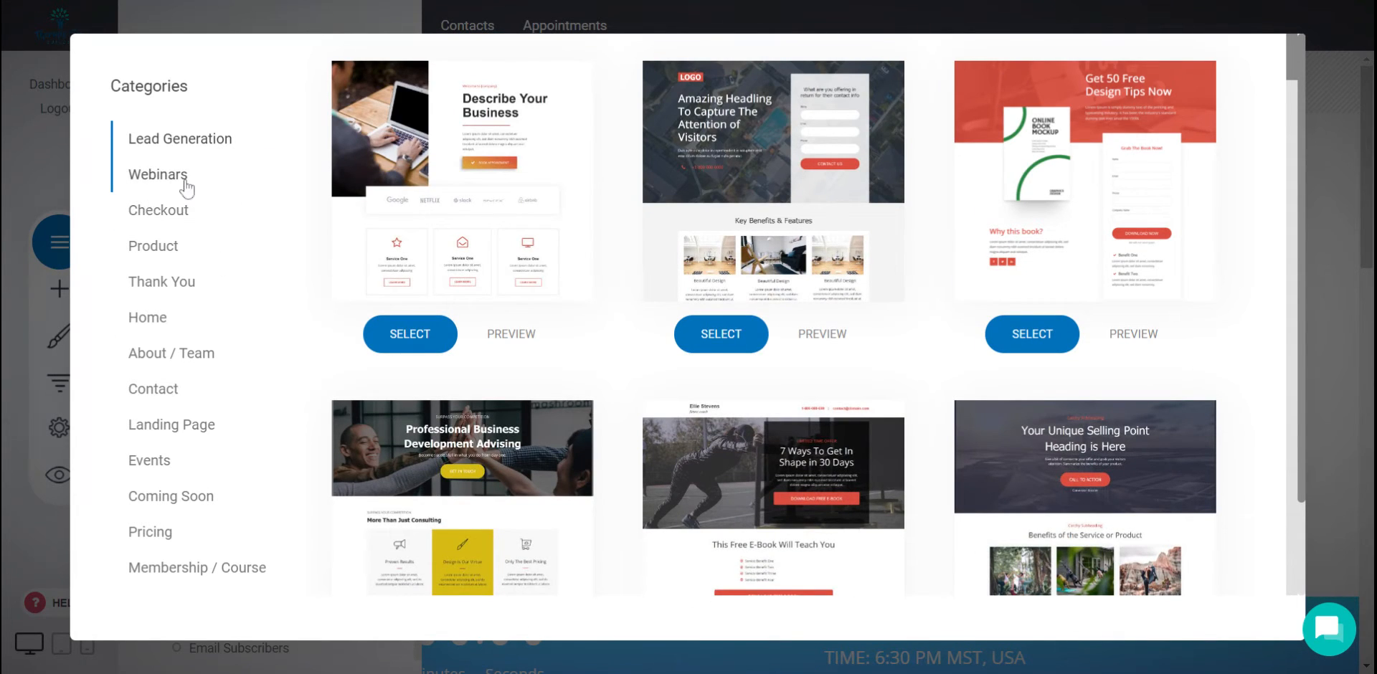
mouse_move(523, 172)
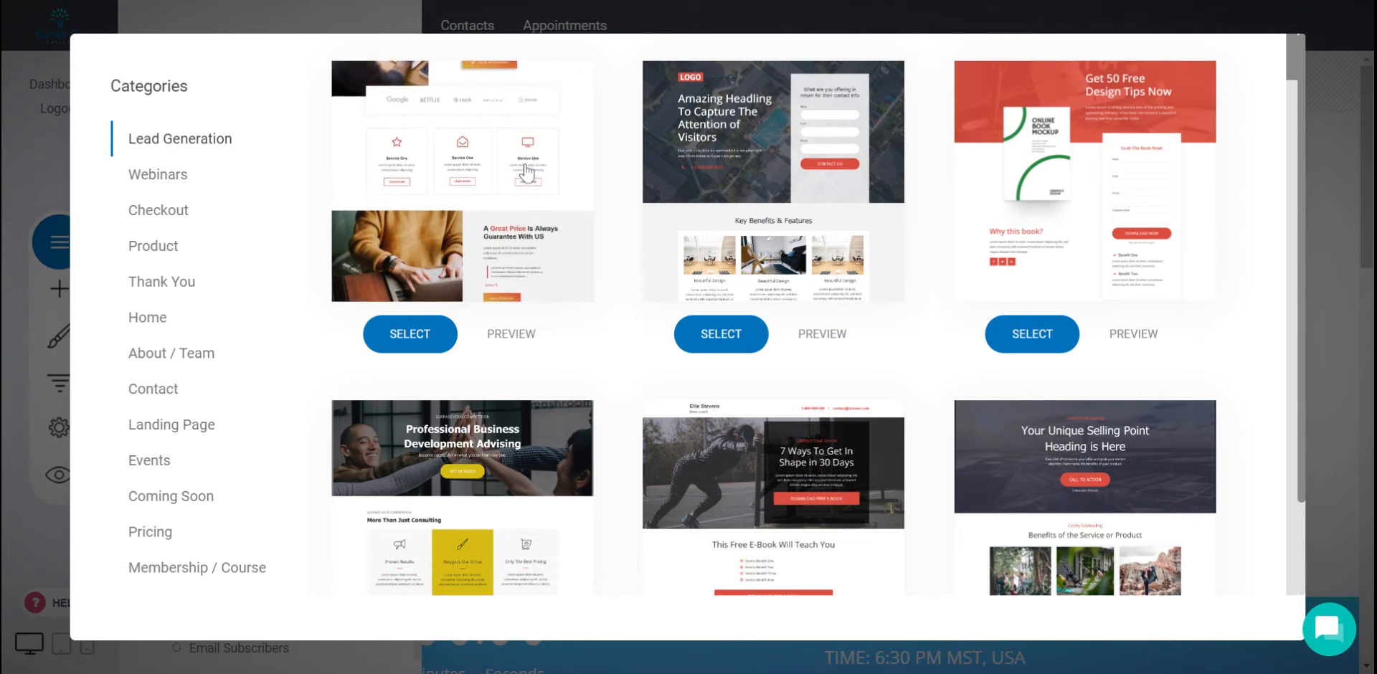
left_click(409, 334)
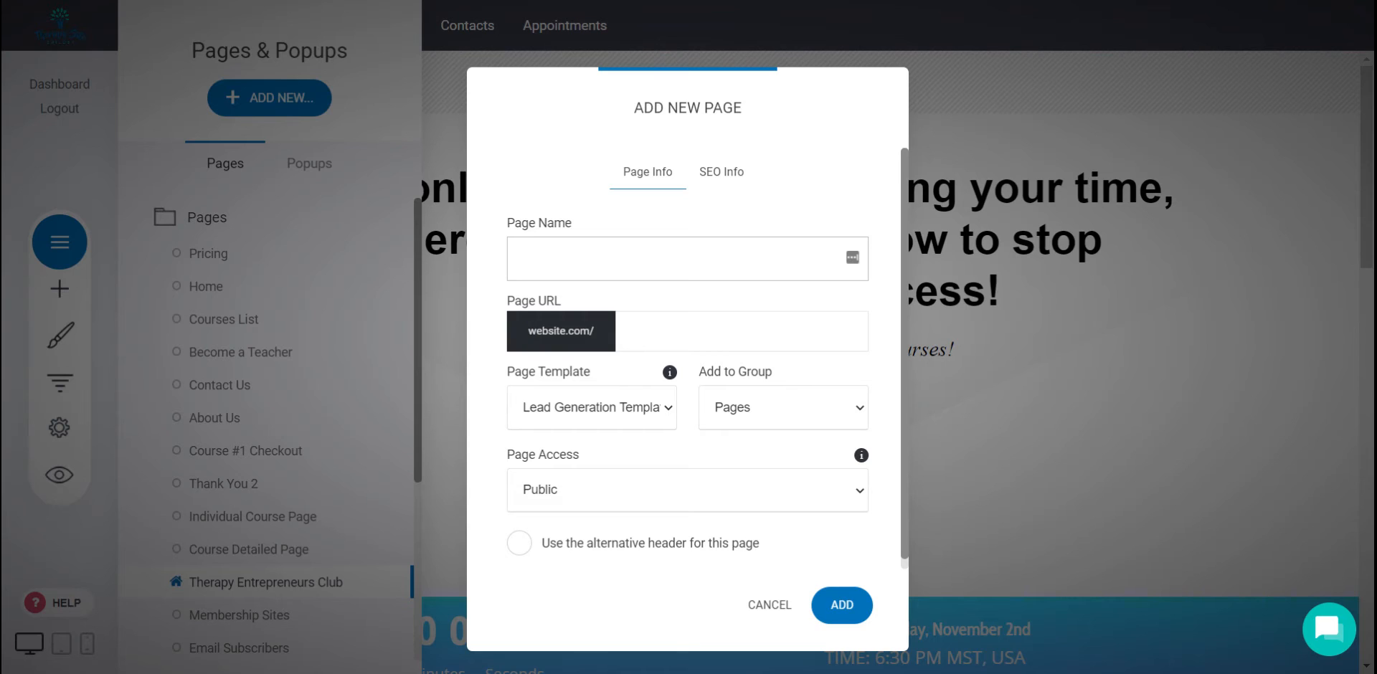
type("membershiphowto1")
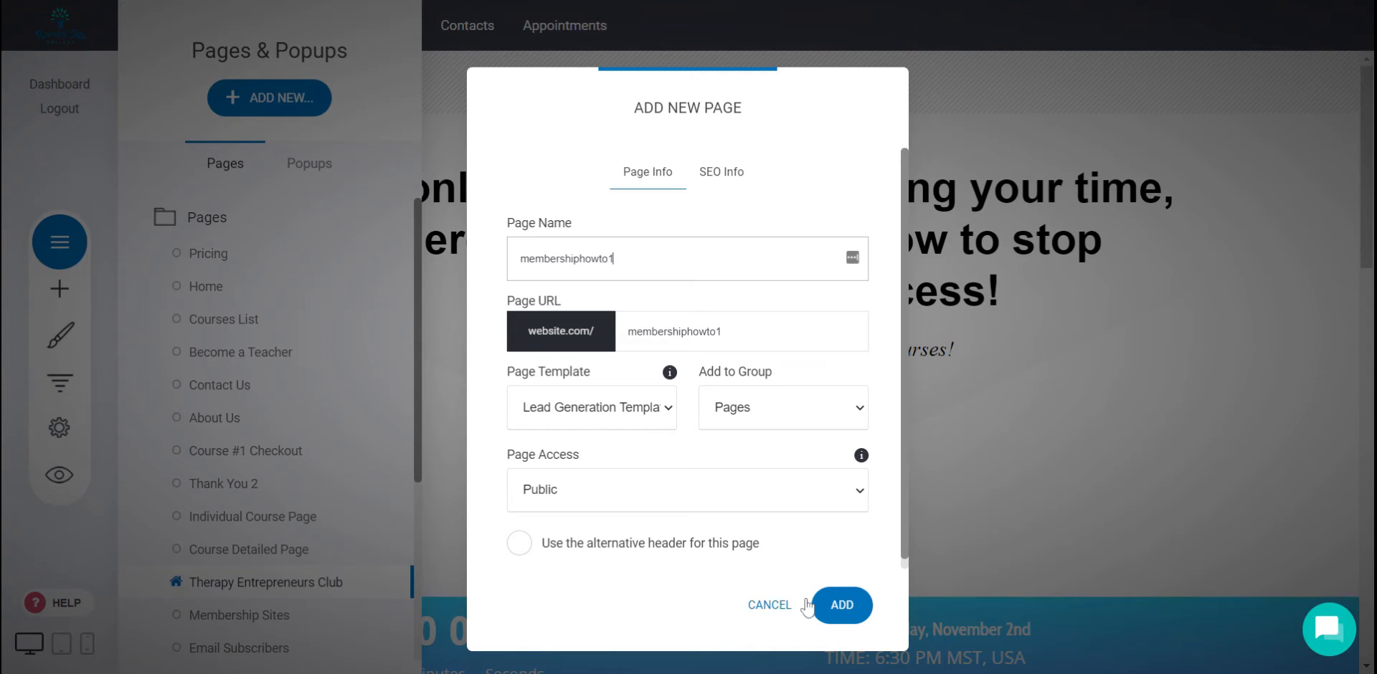
left_click(840, 609)
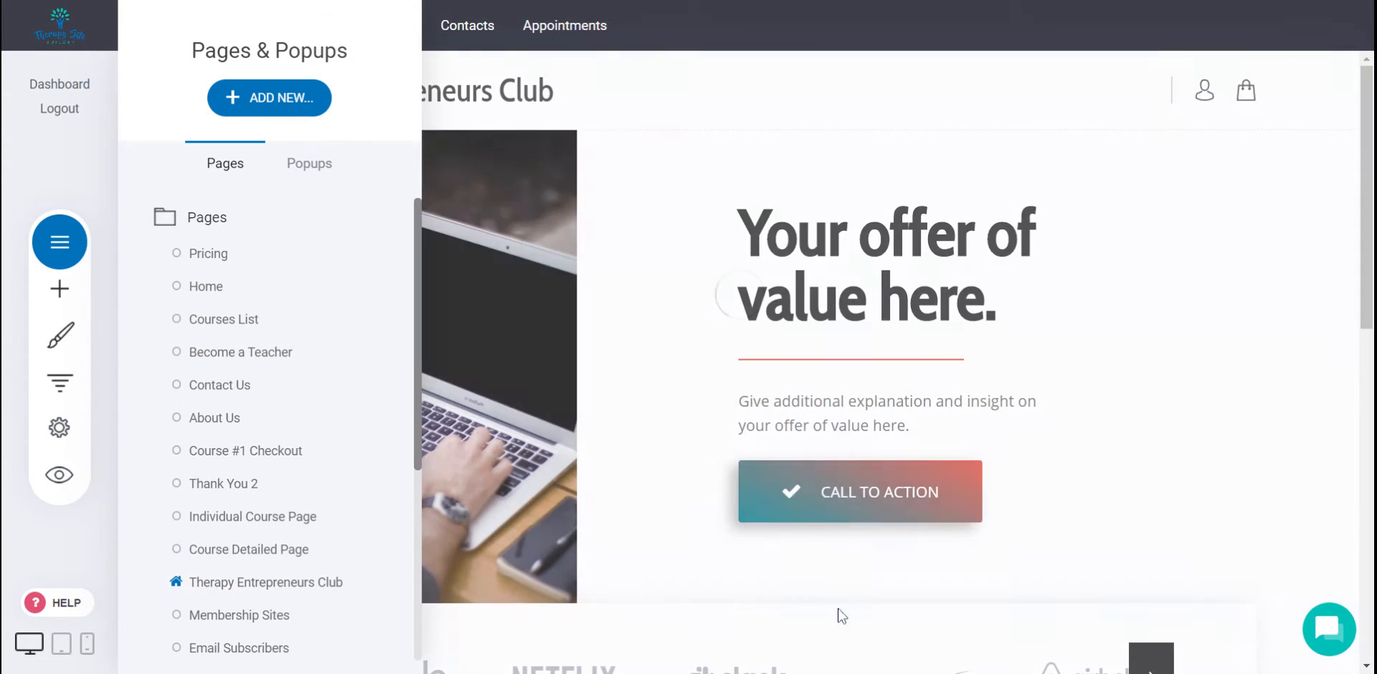
- Replace the main heading with "Be a member of a close-knit group of therapists all making over 100K+ per year."
left_click(870, 286)
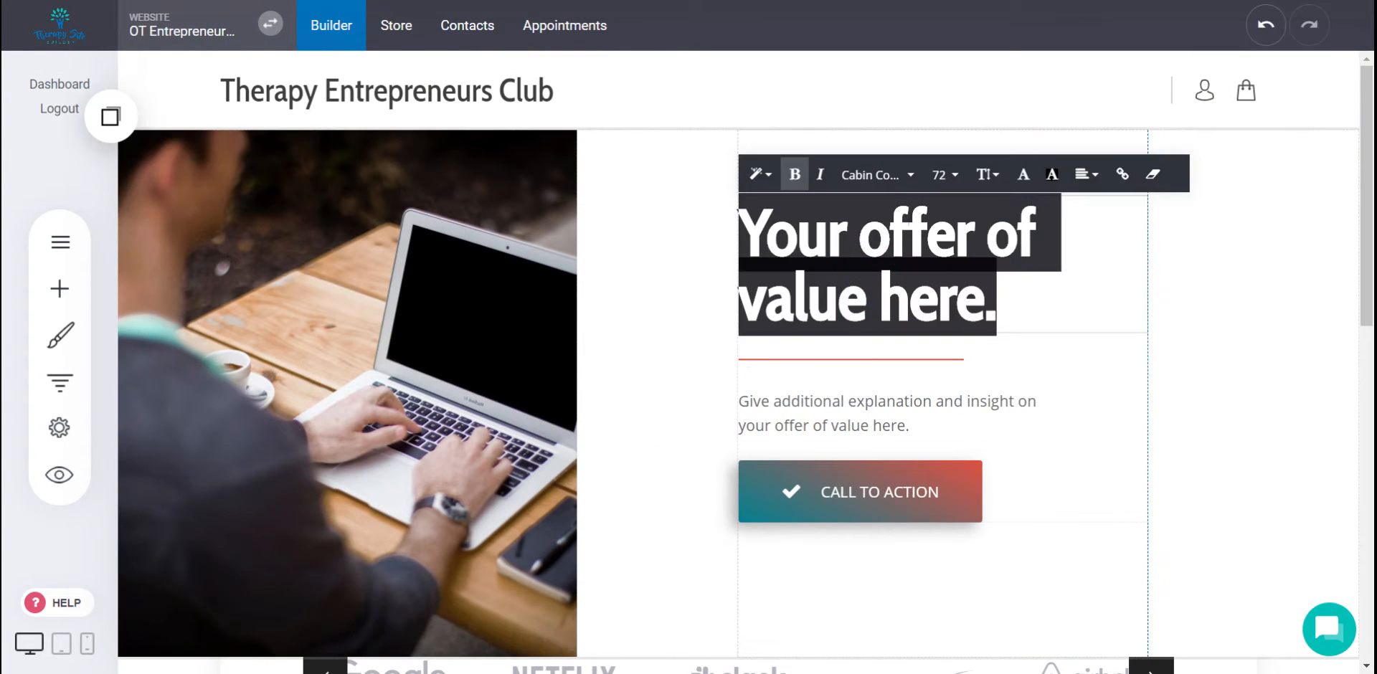
type("Be a")
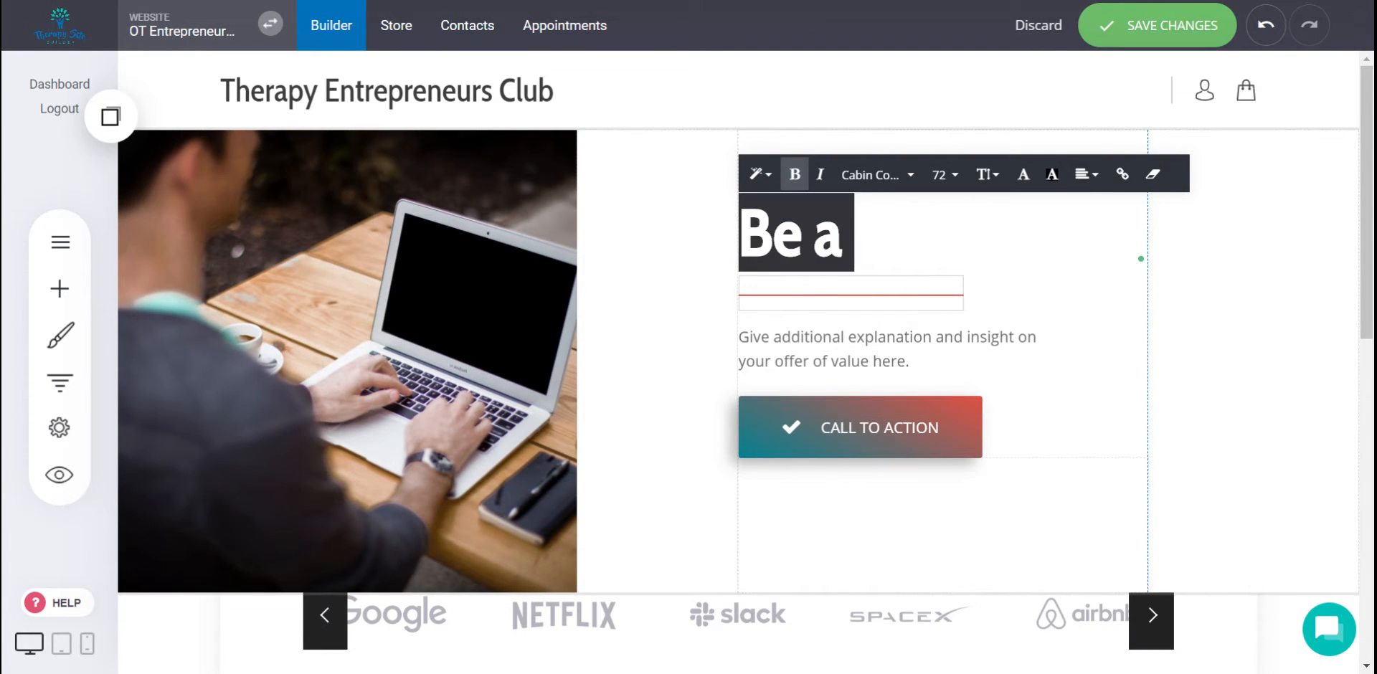
type("Be a me")
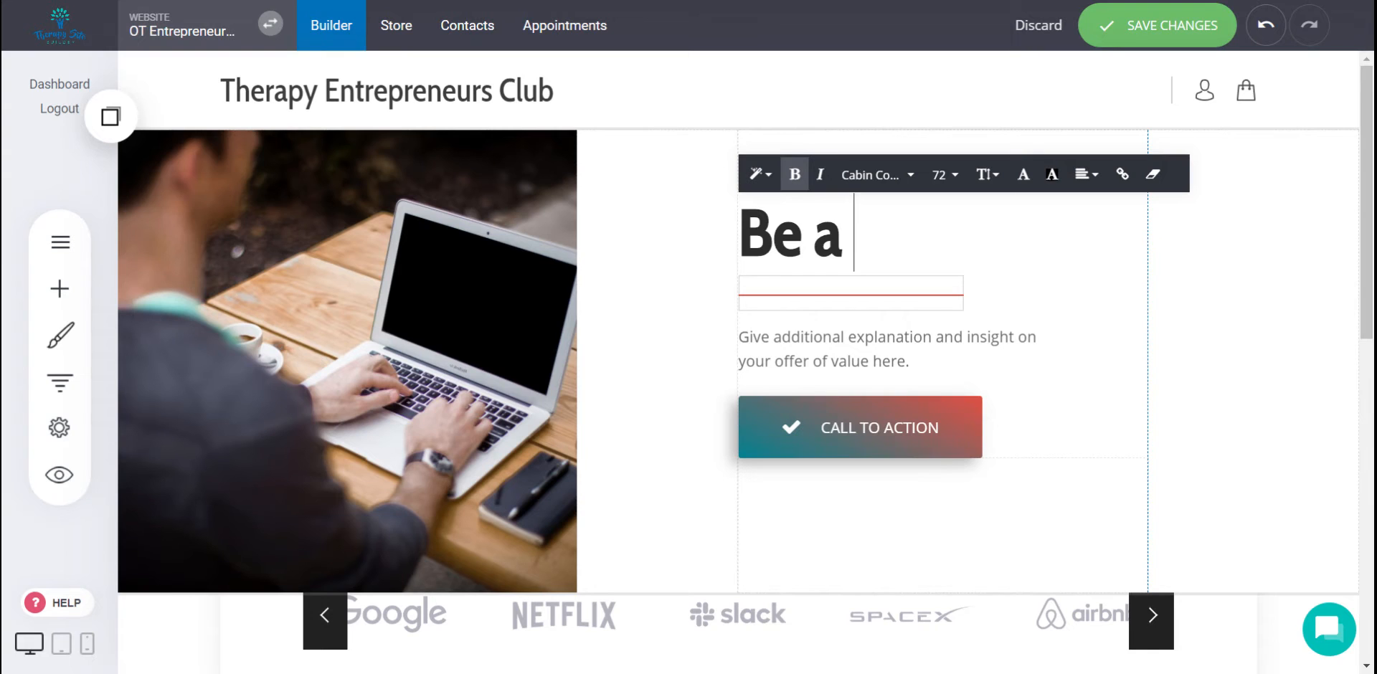
type("mber of")
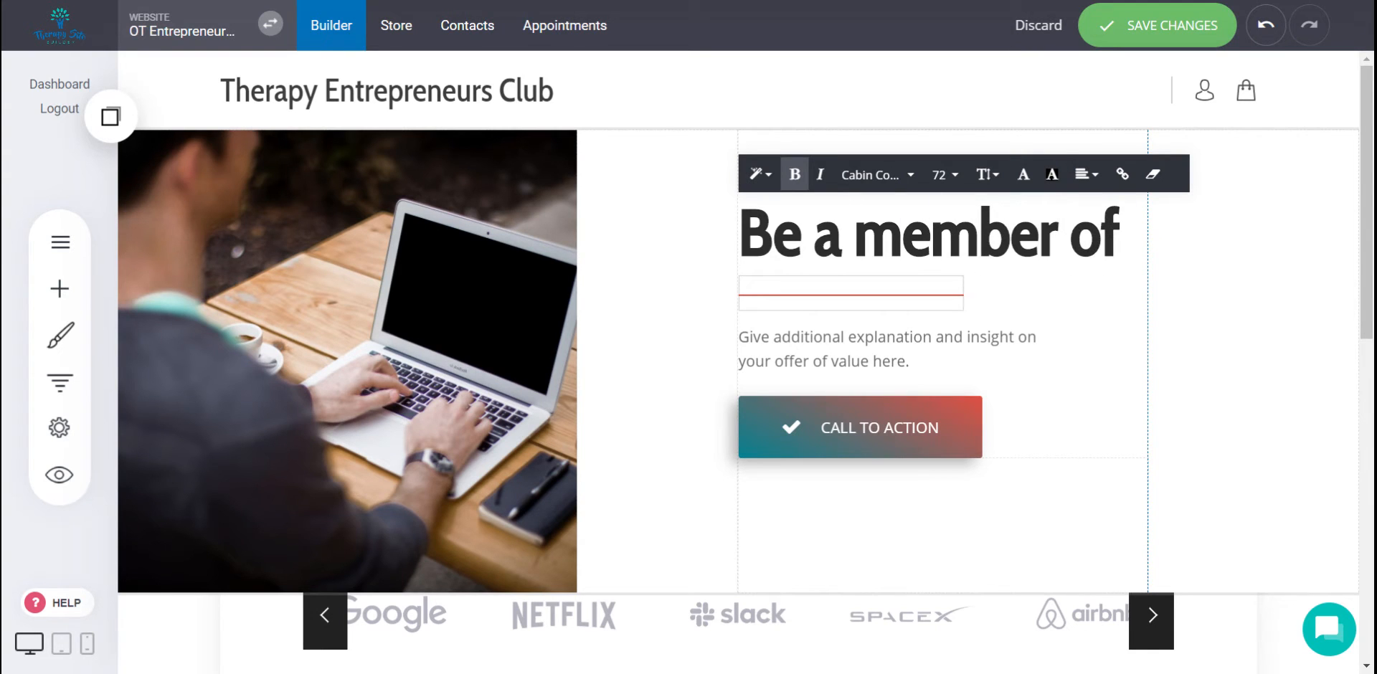
type(" a cl")
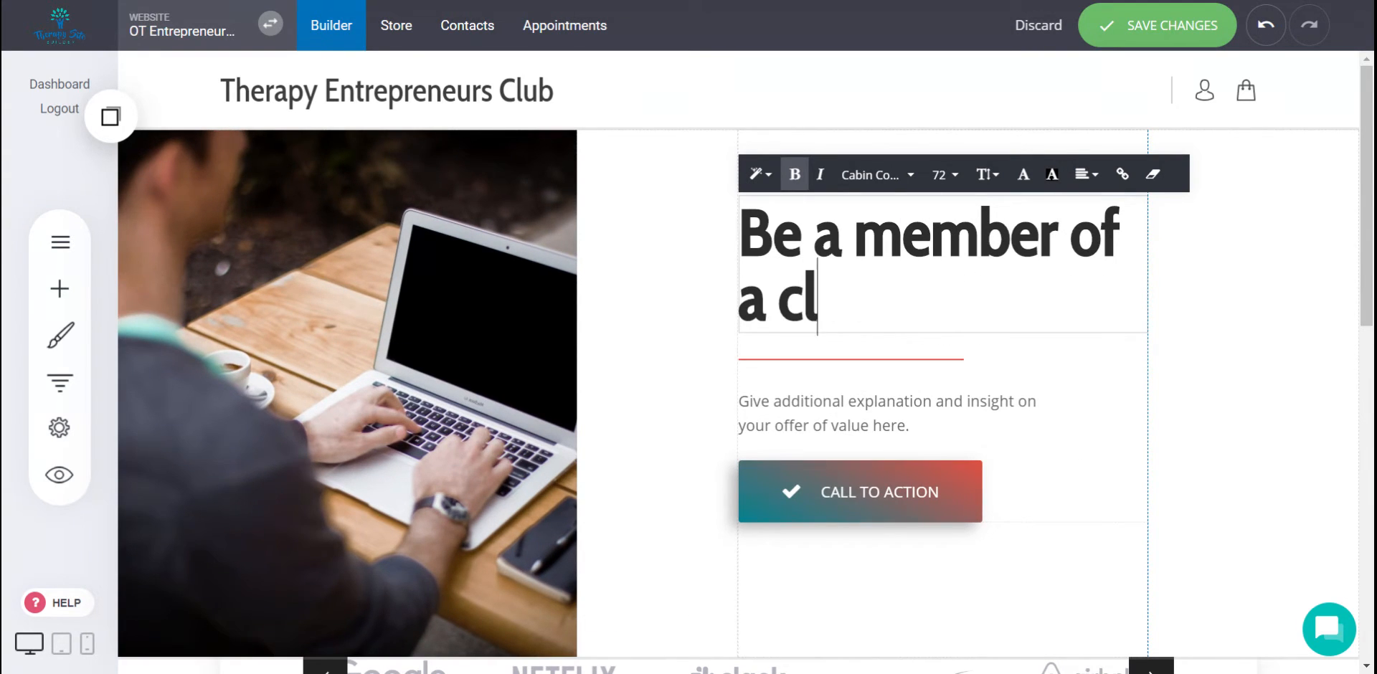
type("ose-knit gro")
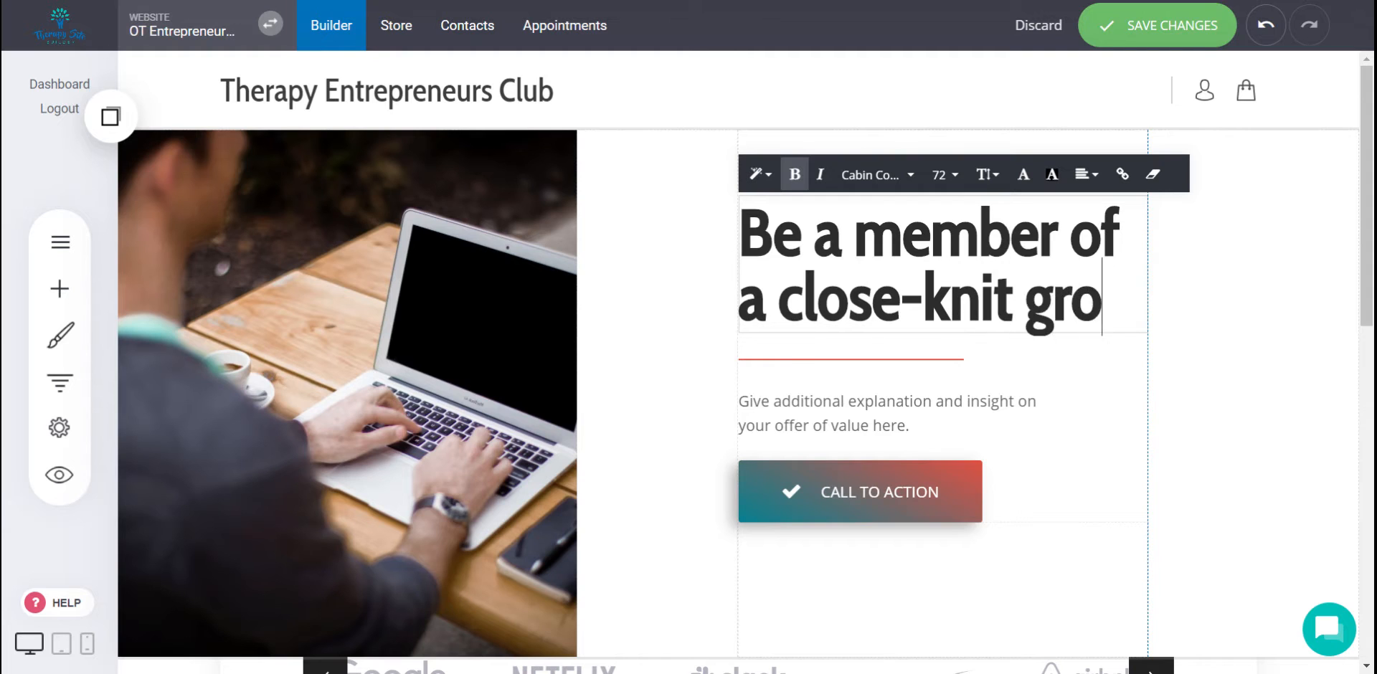
type("up of therapists all ")
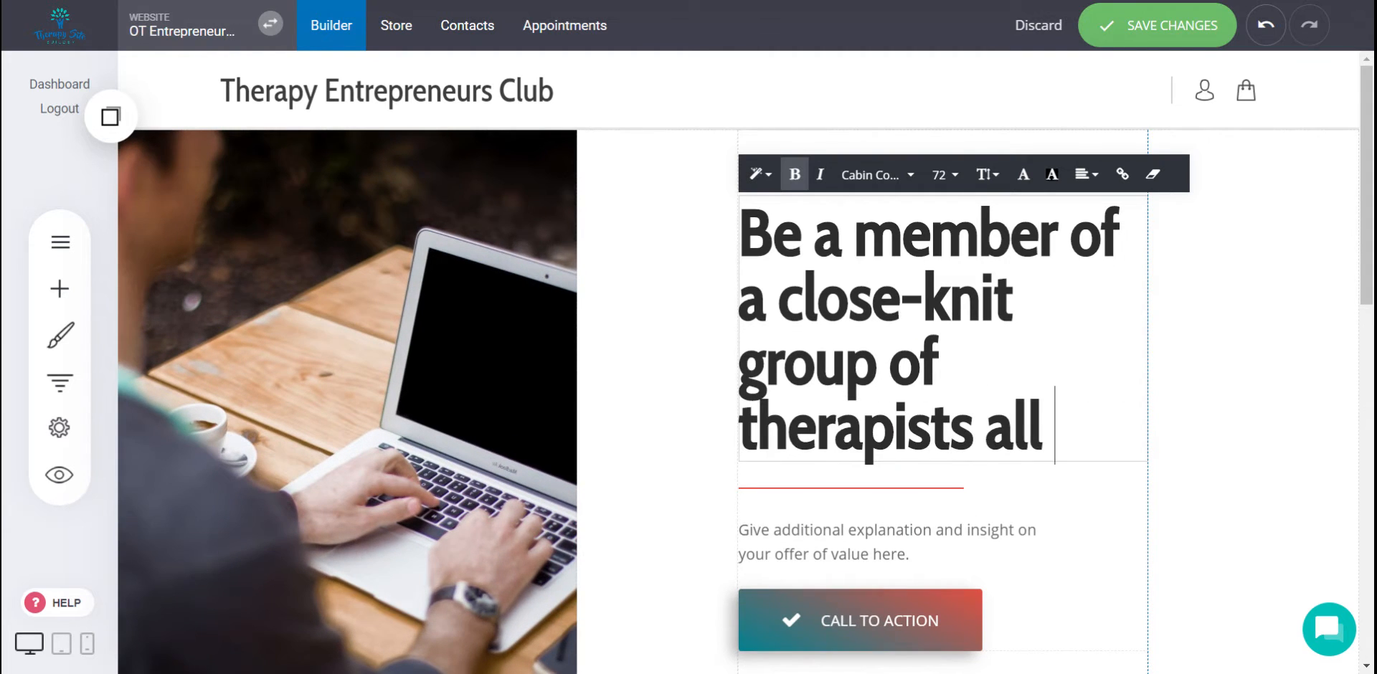
type("making over 100L")
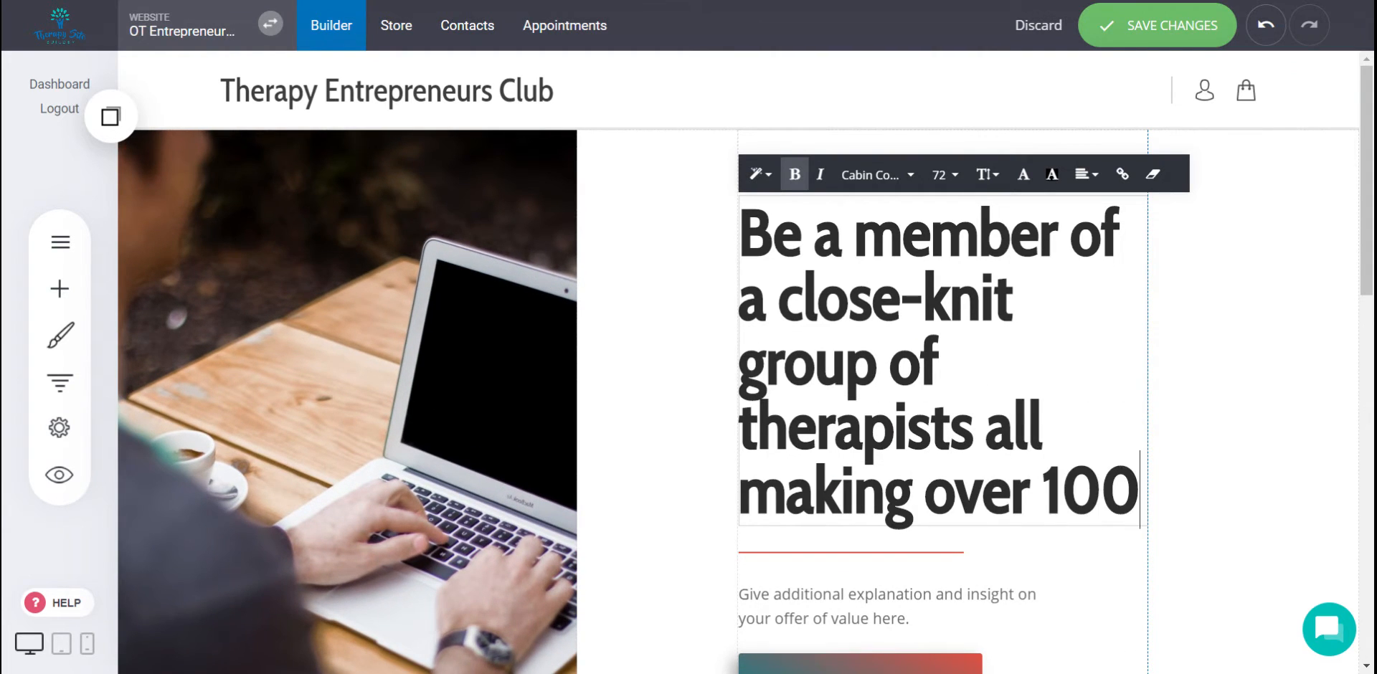
key("BackSpace")
type("K+ per year.")
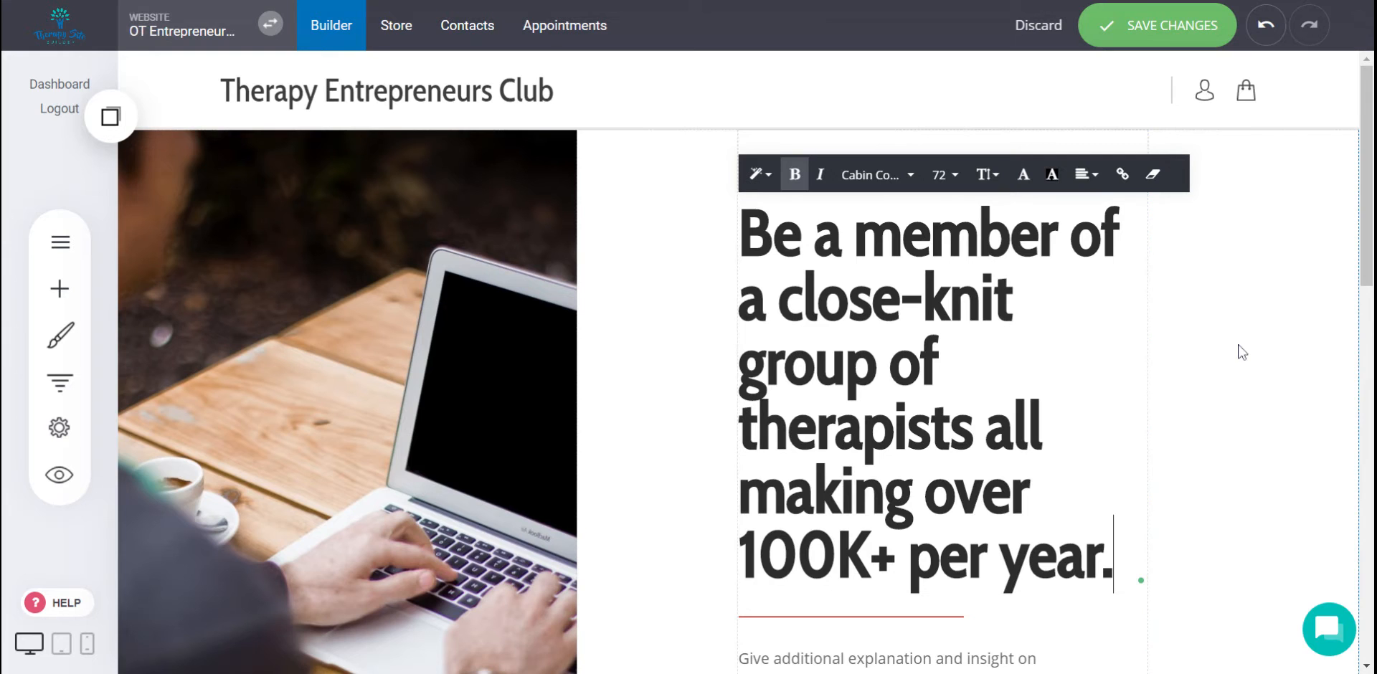
- Replace the description under the heading with "Click below to get started!" and save the page
scroll(1236, 350, "down", 1)
scroll(1238, 351, "down", 2)
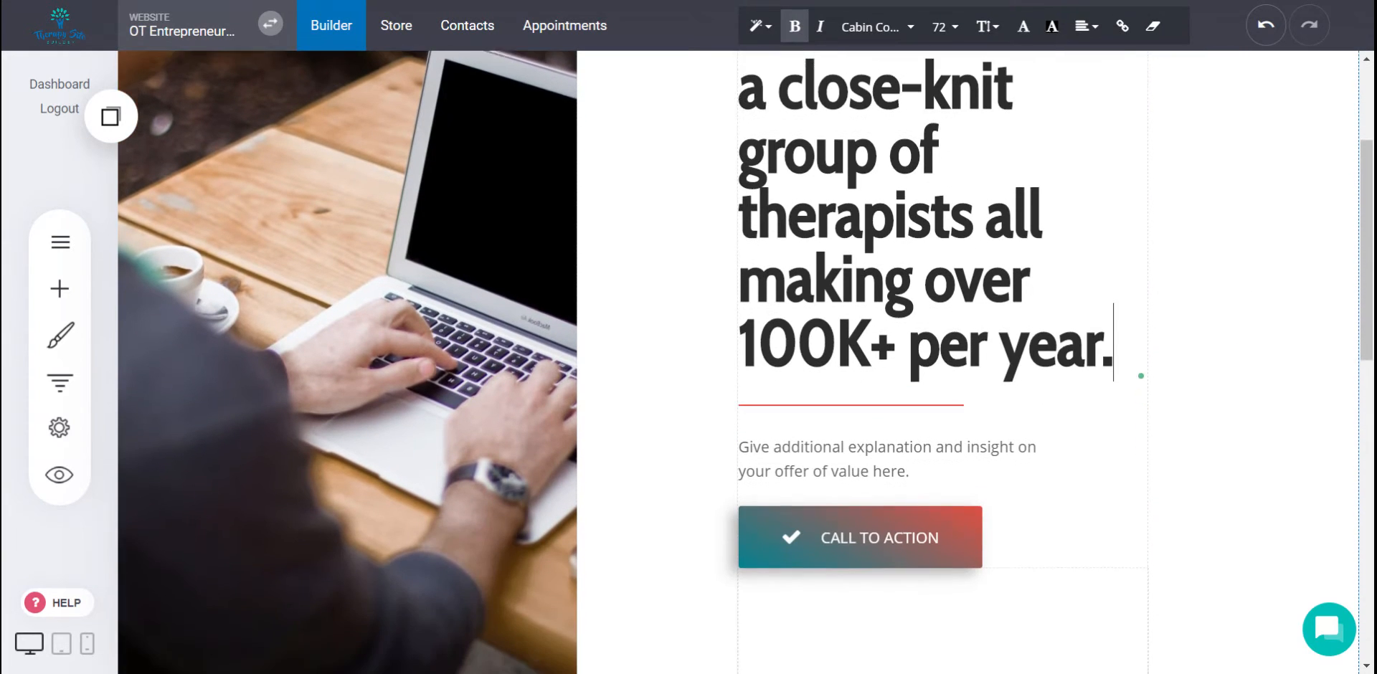
scroll(1238, 352, "up", 2)
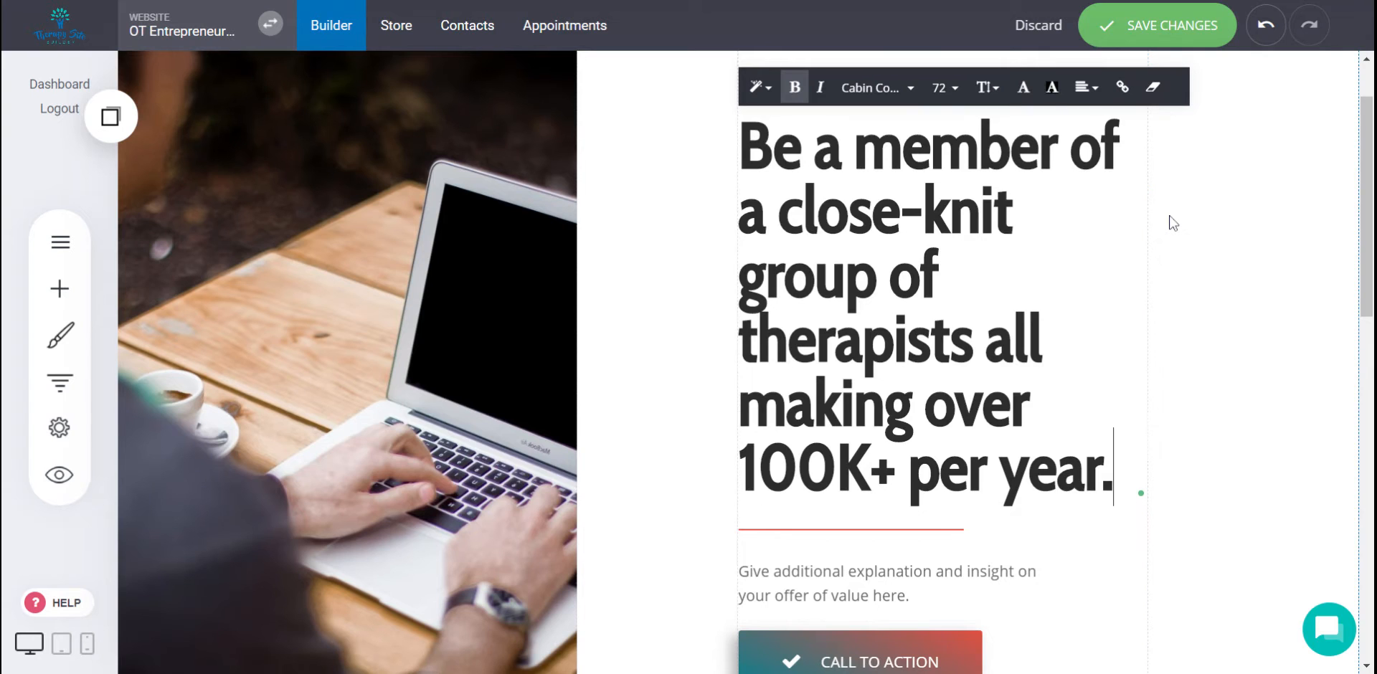
scroll(1171, 218, "down", 1)
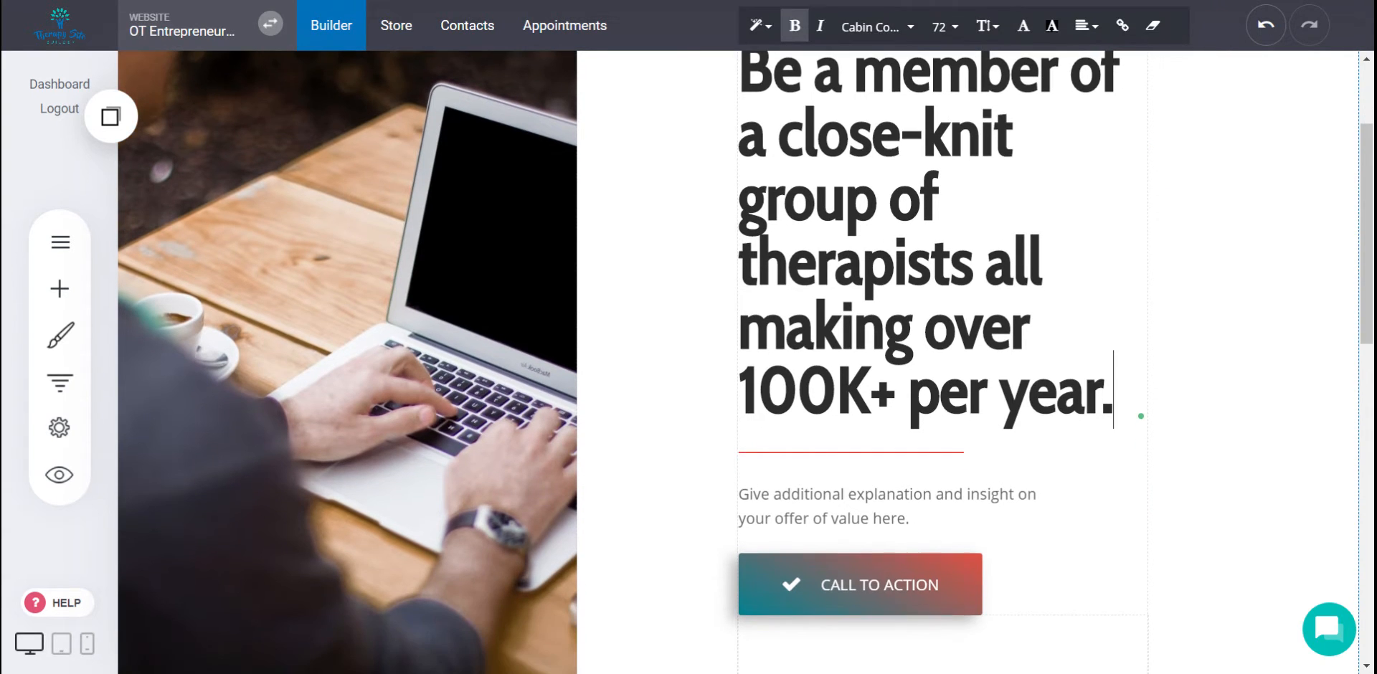
left_click(853, 505)
type("Click belwo")
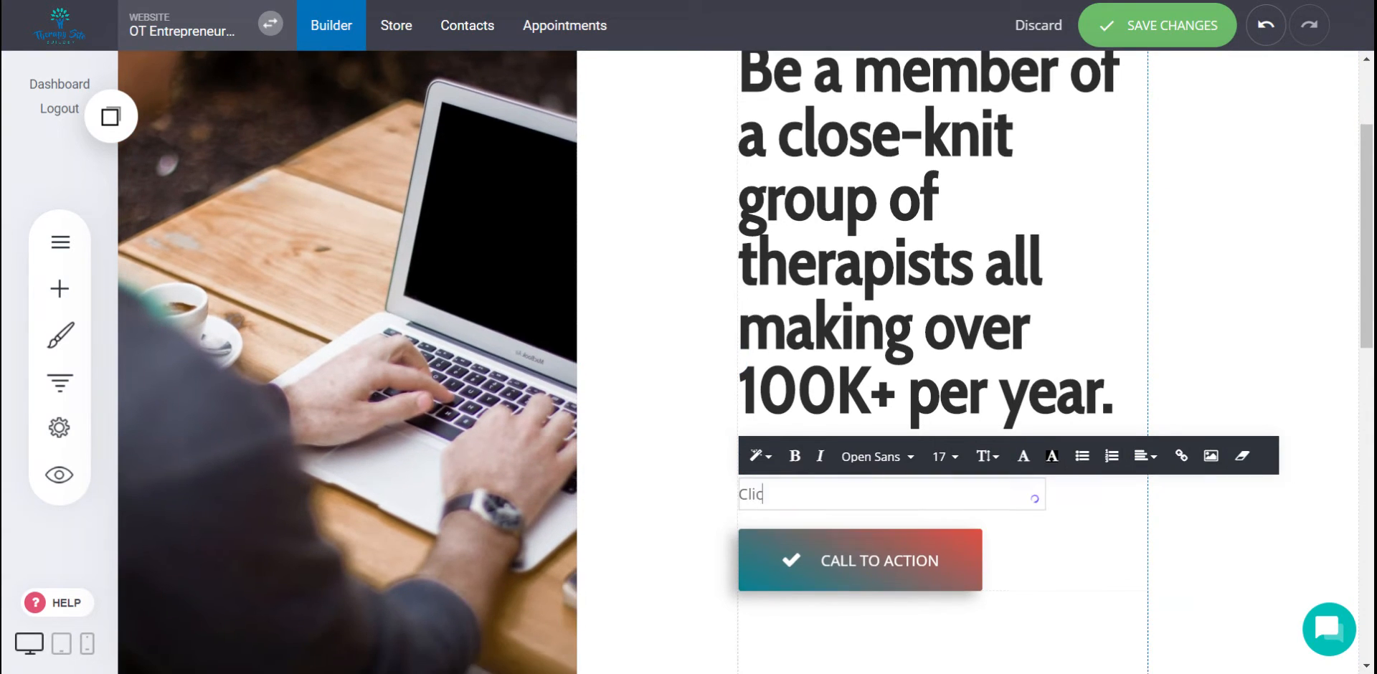
key("BackSpace")
key("BackSpace")
type("ow to get started!")
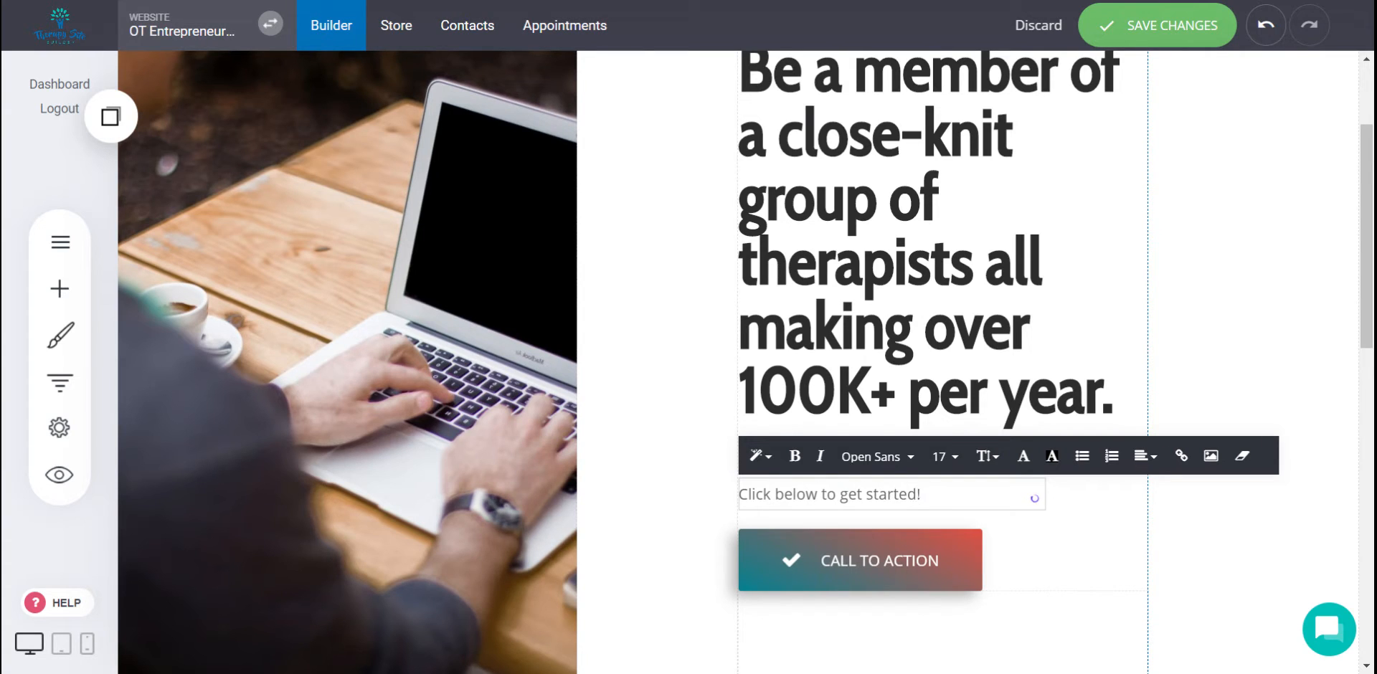
left_click(1166, 32)
- Change the call-to-action button's text to "Get Started!" and save the page
scroll(1273, 303, "up", 1)
scroll(739, 359, "down", 3)
scroll(738, 359, "down", 3)
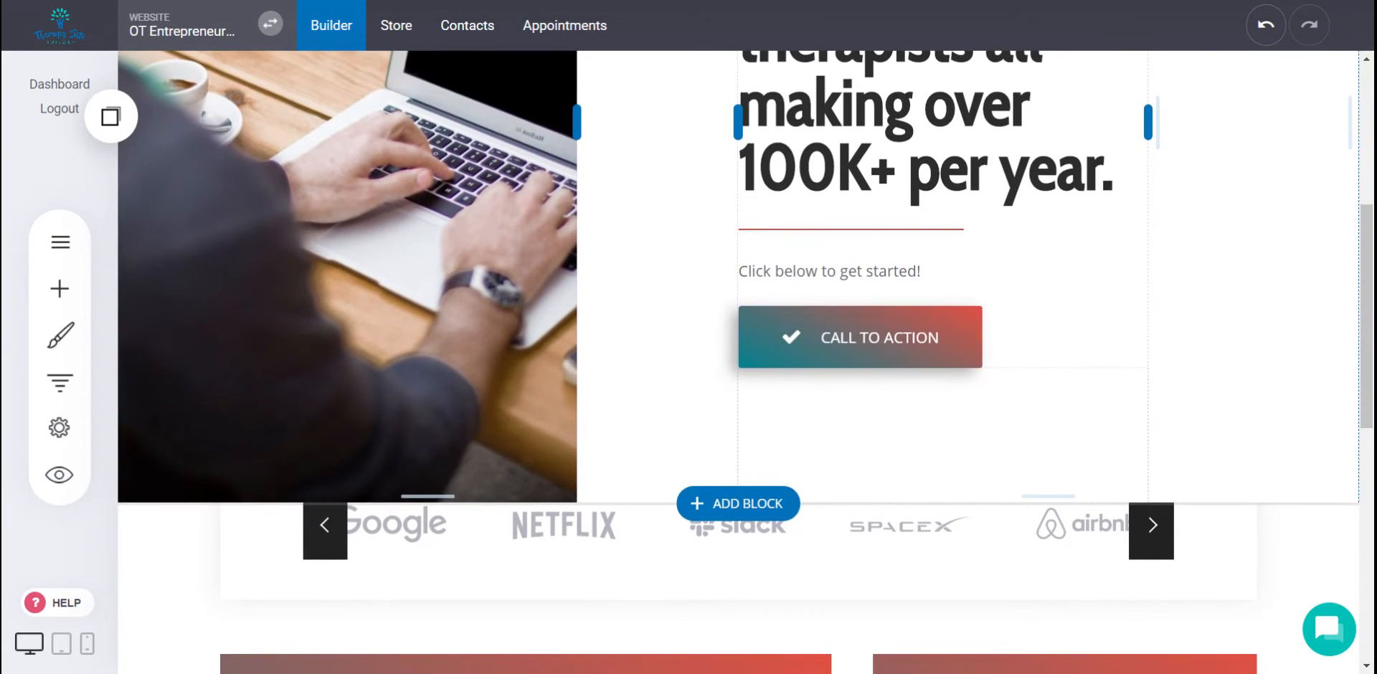
left_click(896, 338)
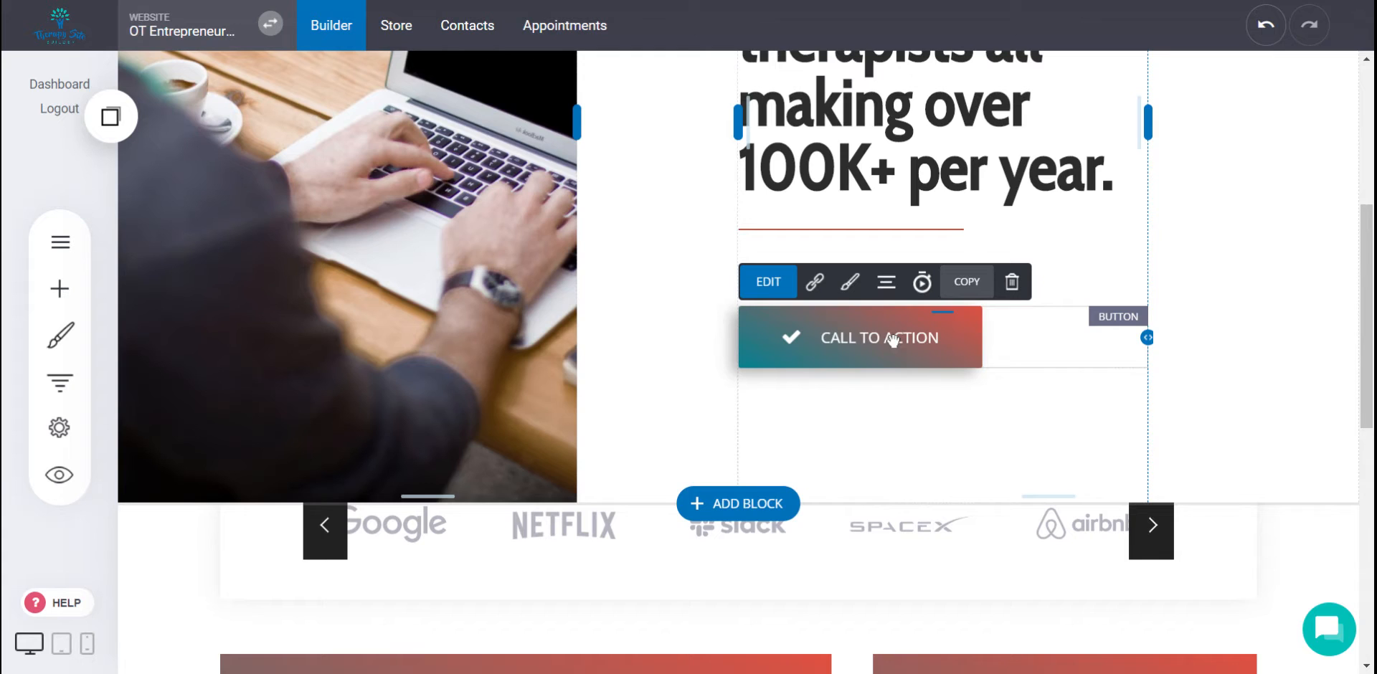
left_click(768, 282)
left_click(556, 349)
key("ctrl+a")
type("GE")
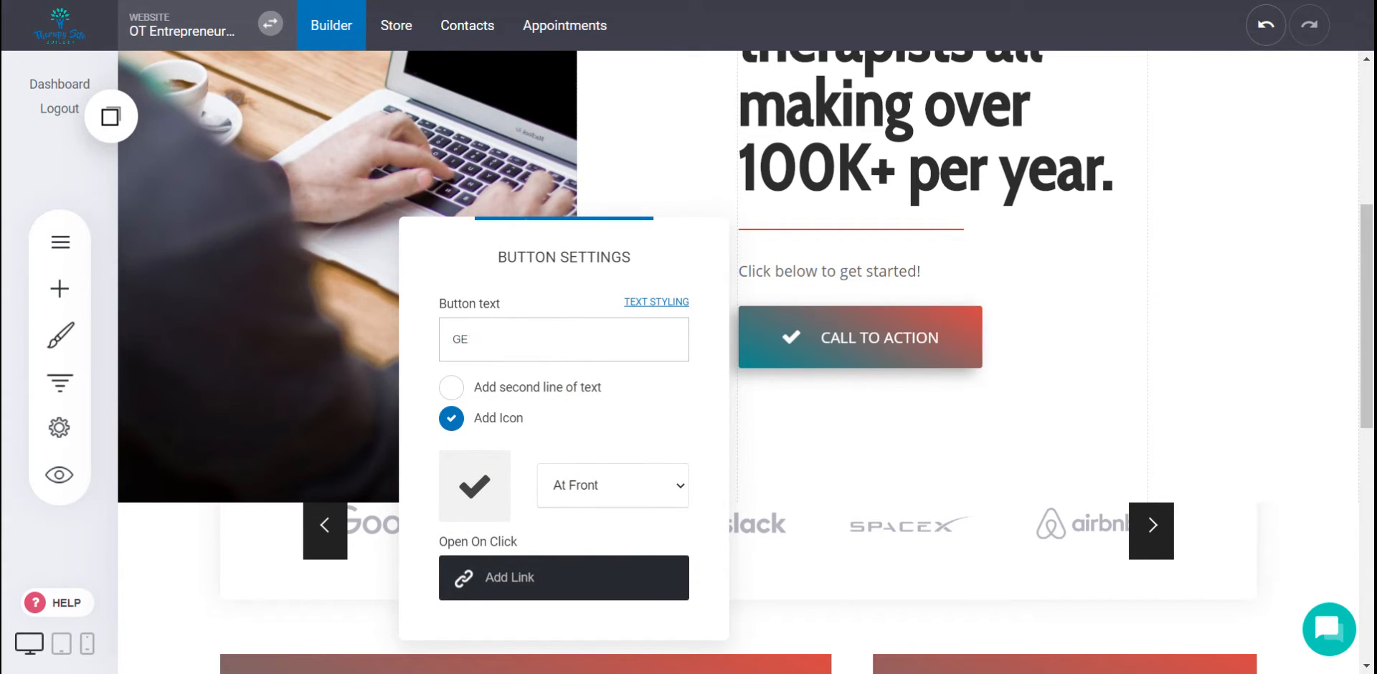
type("t Started!")
left_click(1241, 363)
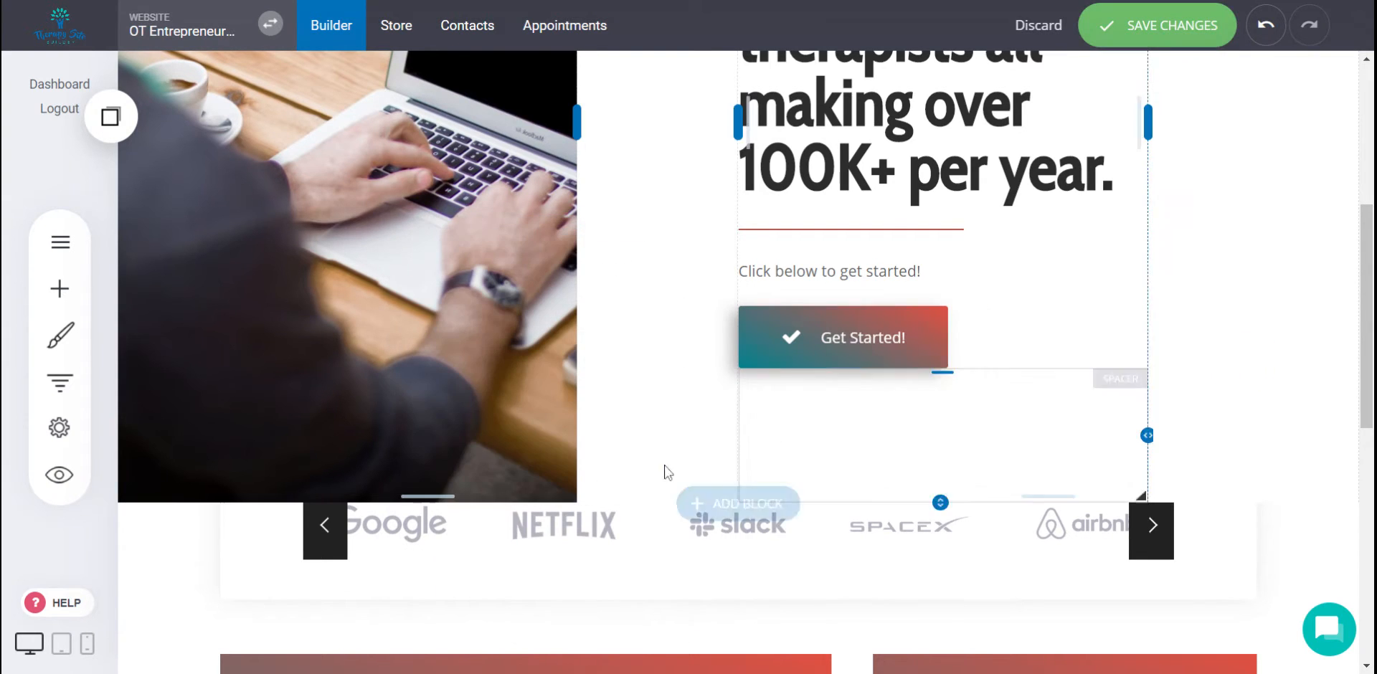
left_click(1186, 28)
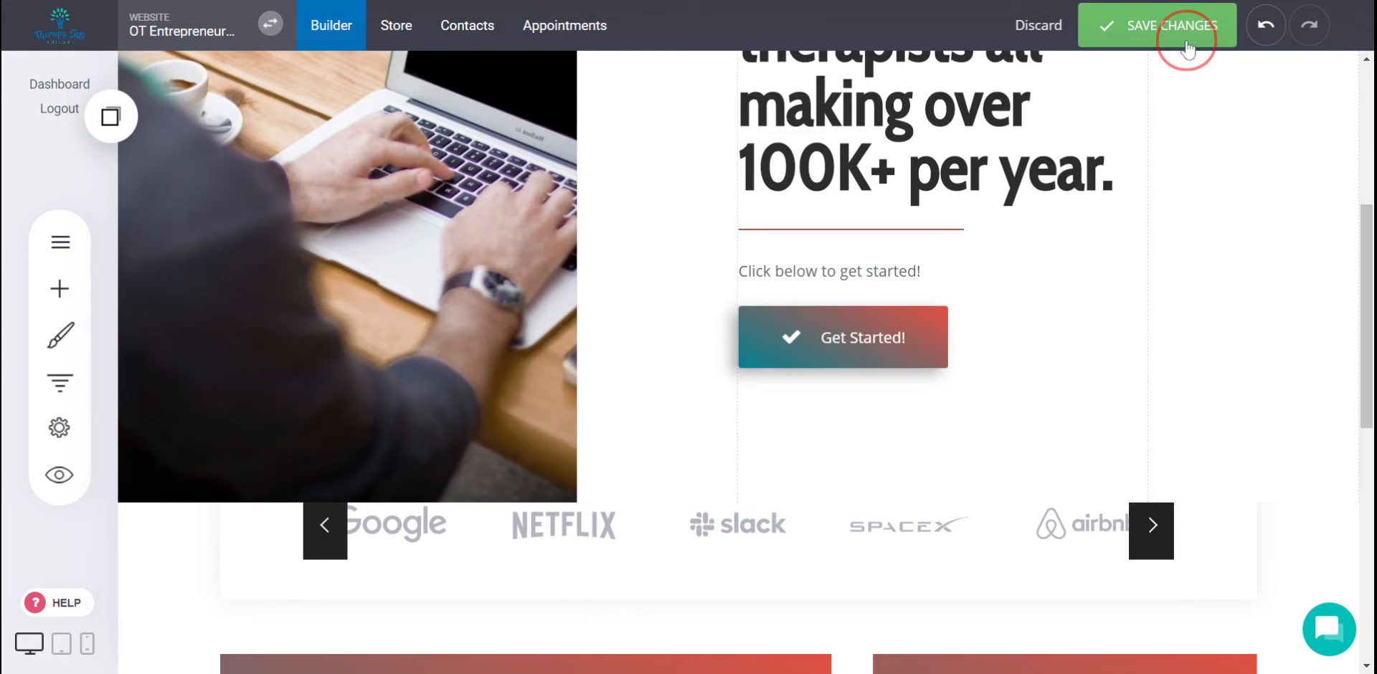
- Review the page from the header through the logo and testimonial blocks, and check the heading and button section
scroll(1147, 337, "down", 2)
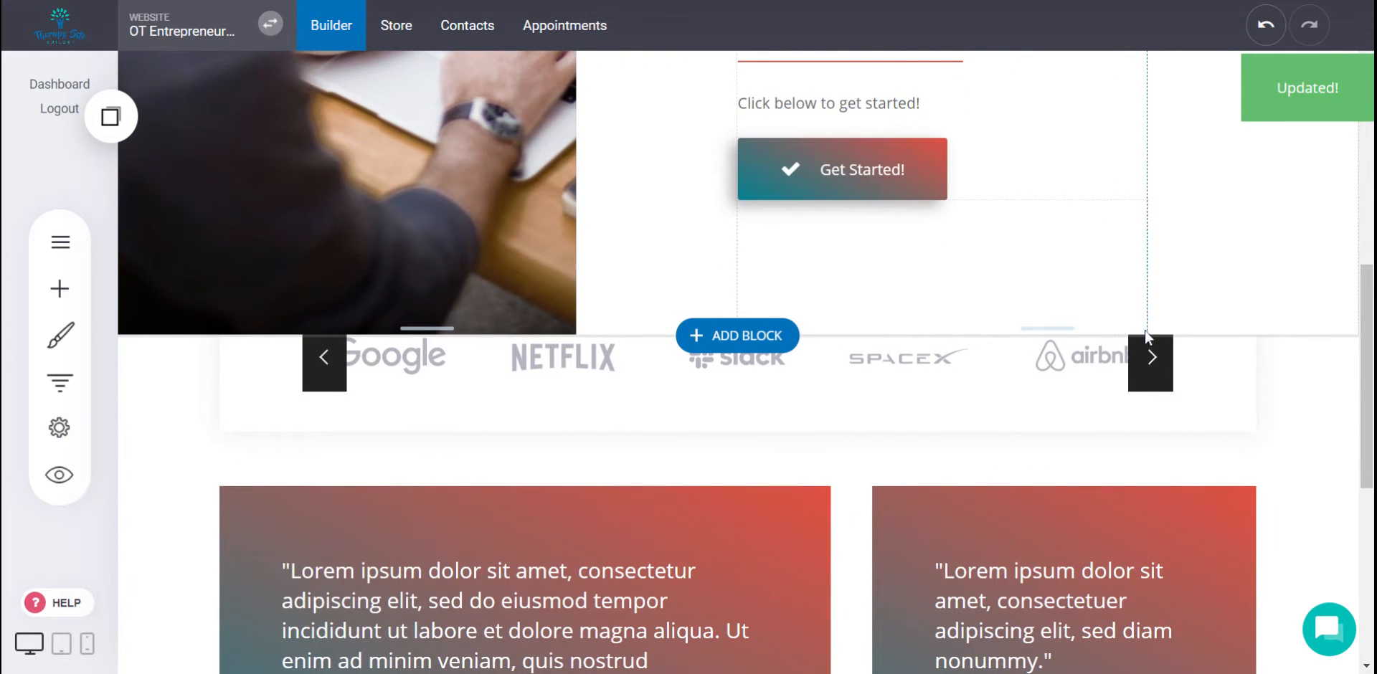
scroll(1205, 269, "up", 7)
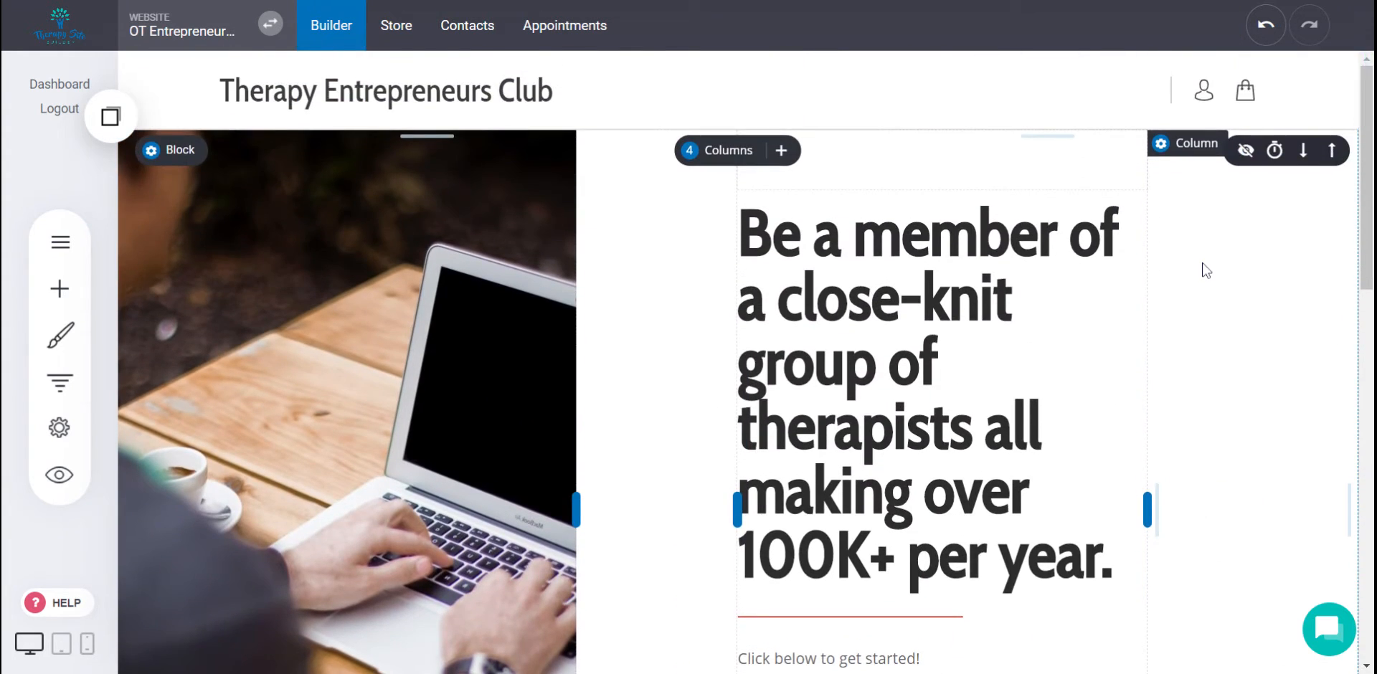
scroll(1206, 270, "down", 7)
scroll(1205, 269, "down", 3)
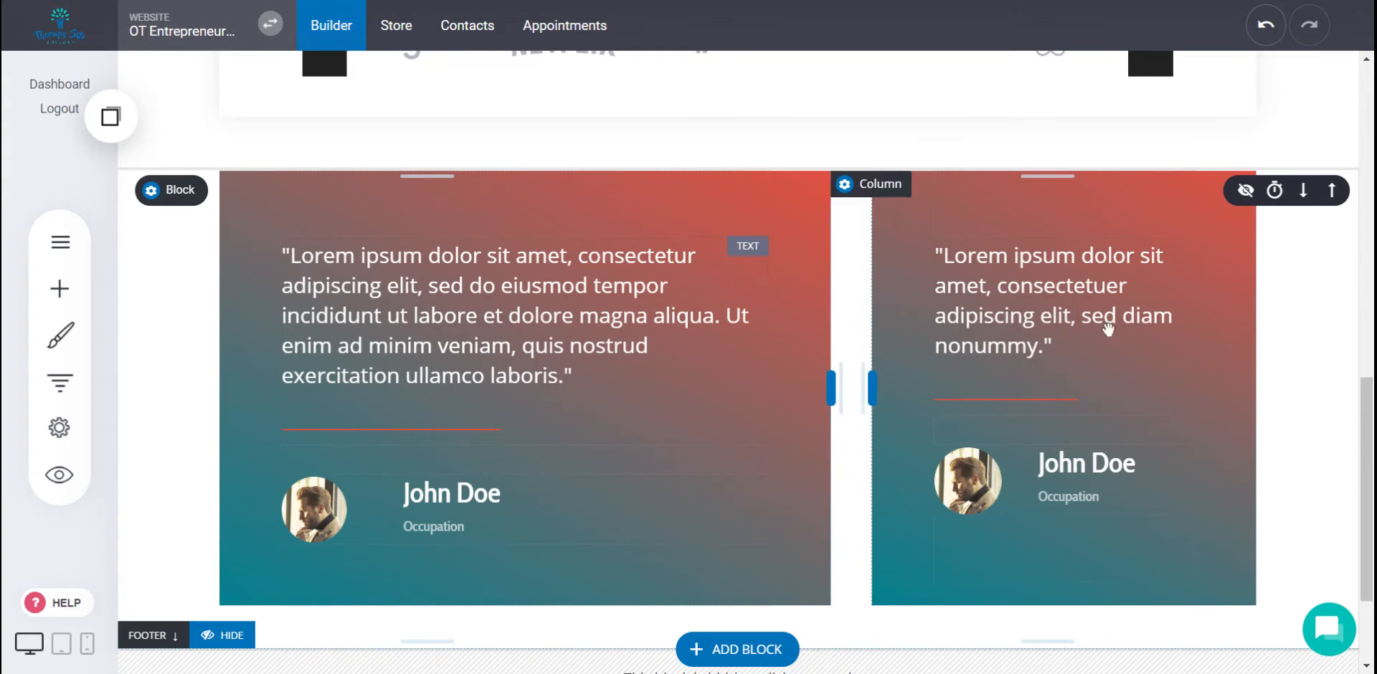
scroll(1143, 339, "down", 2)
scroll(1144, 339, "up", 13)
scroll(1144, 338, "down", 2)
scroll(1144, 337, "up", 2)
scroll(1144, 337, "down", 2)
scroll(1144, 337, "down", 1)
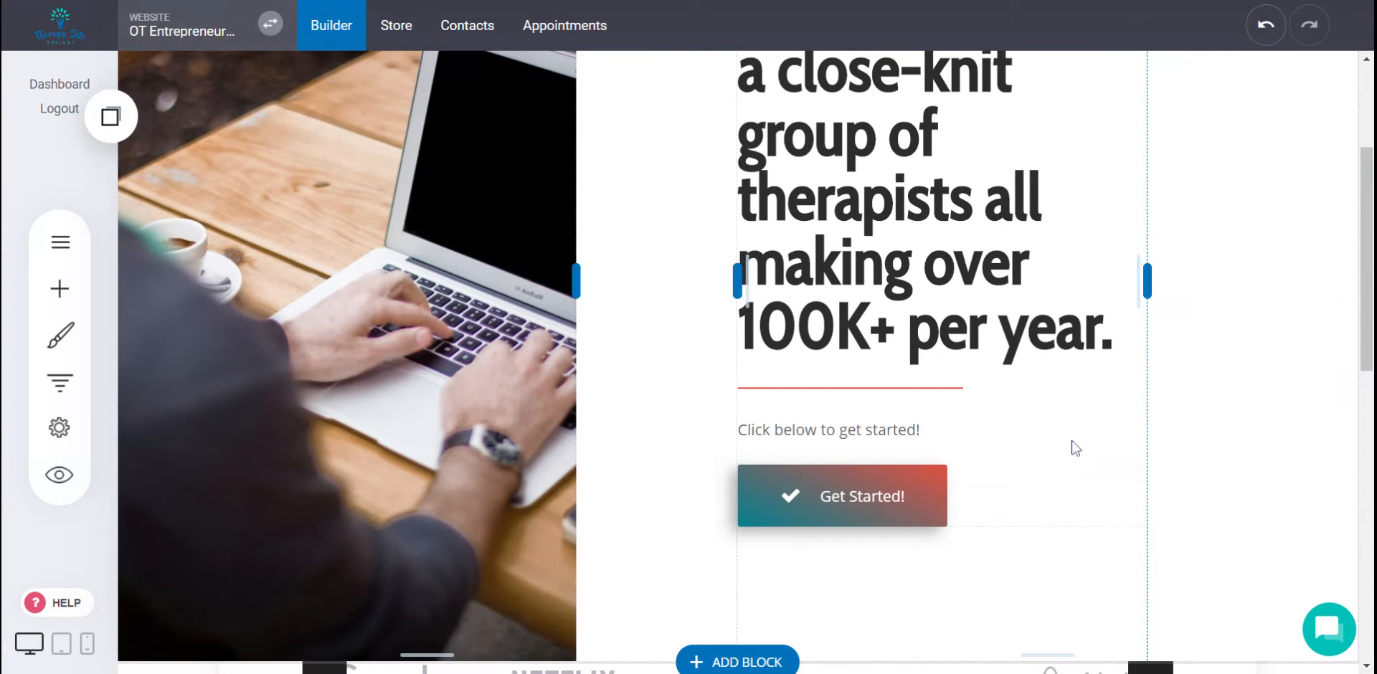
scroll(1070, 441, "up", 3)
scroll(1070, 439, "down", 2)
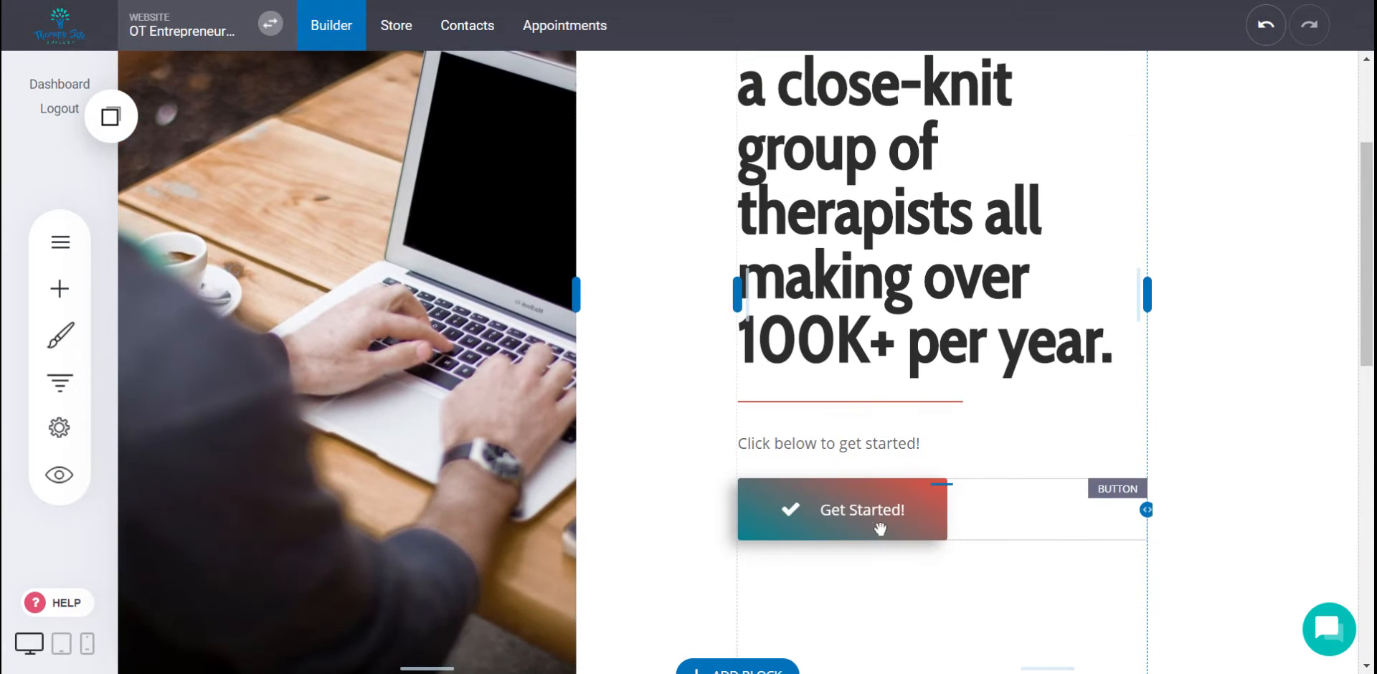
scroll(1192, 461, "up", 2)
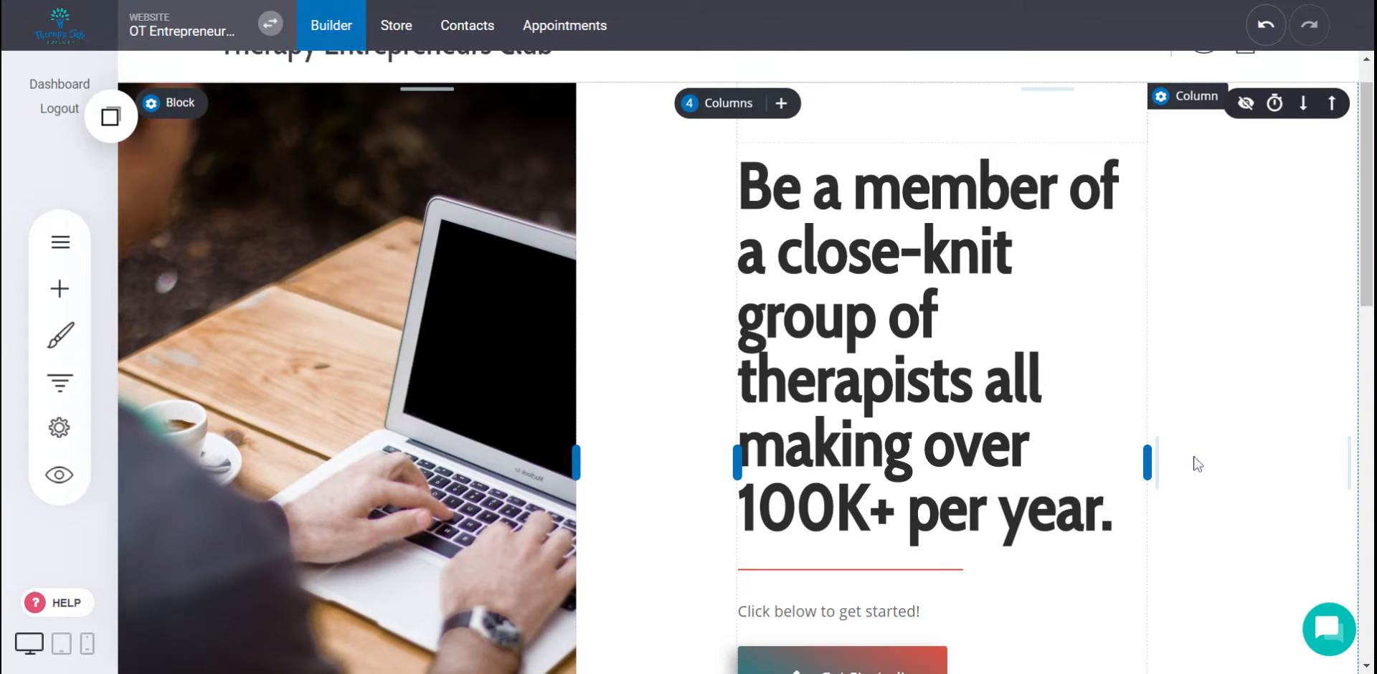
scroll(1194, 464, "up", 1)
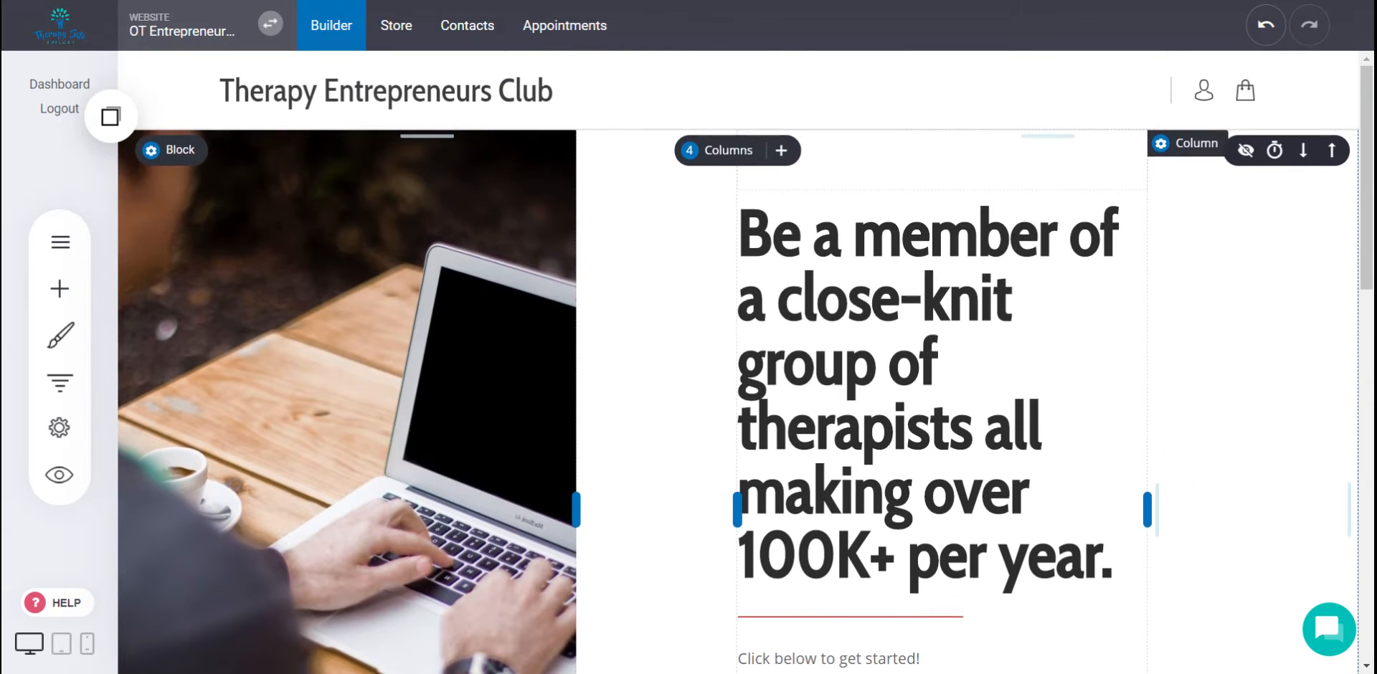
- Add a store product category named "Therapy Entrepreneurs Club"
left_click(399, 29)
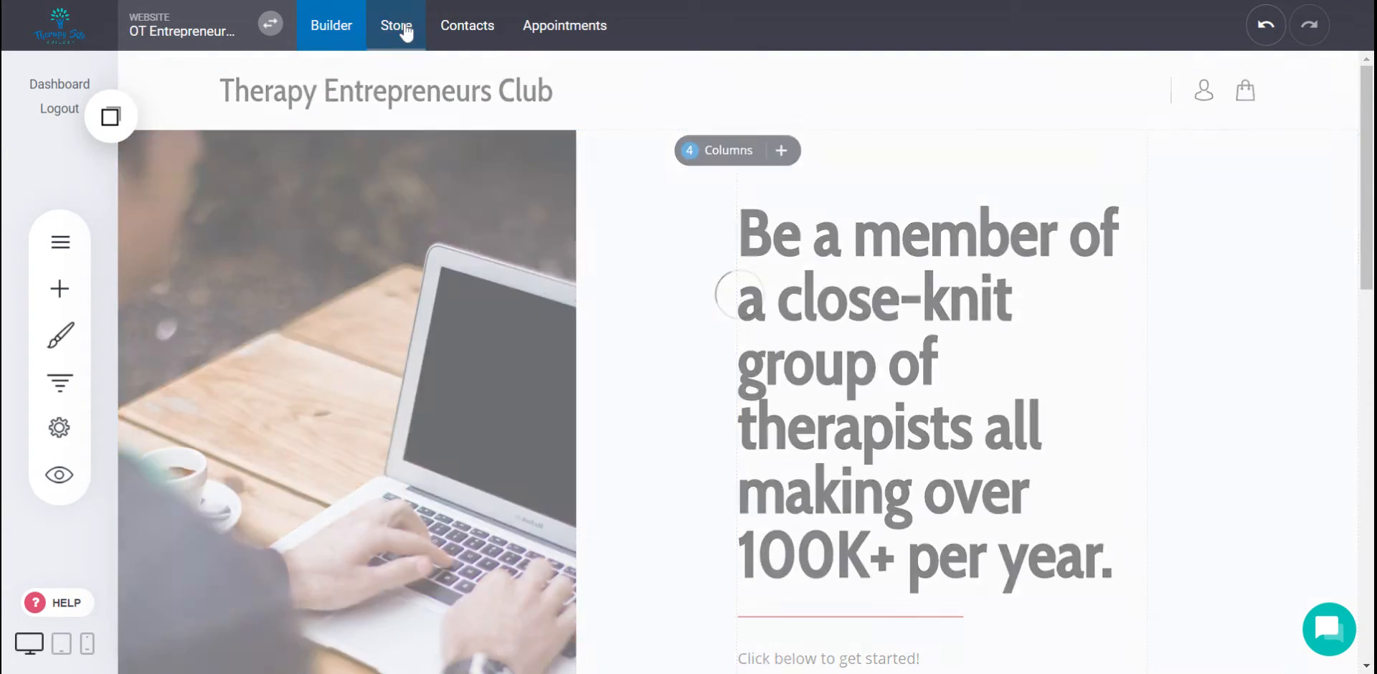
left_click(1063, 405)
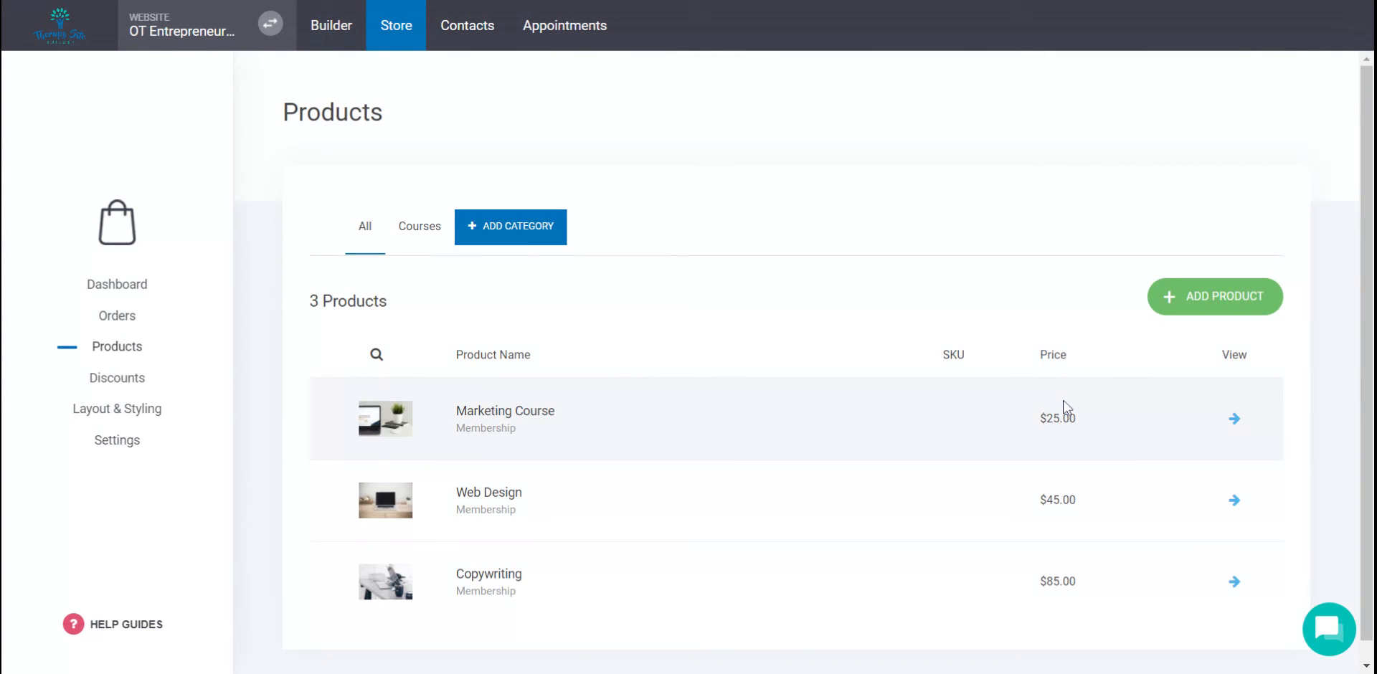
left_click(529, 241)
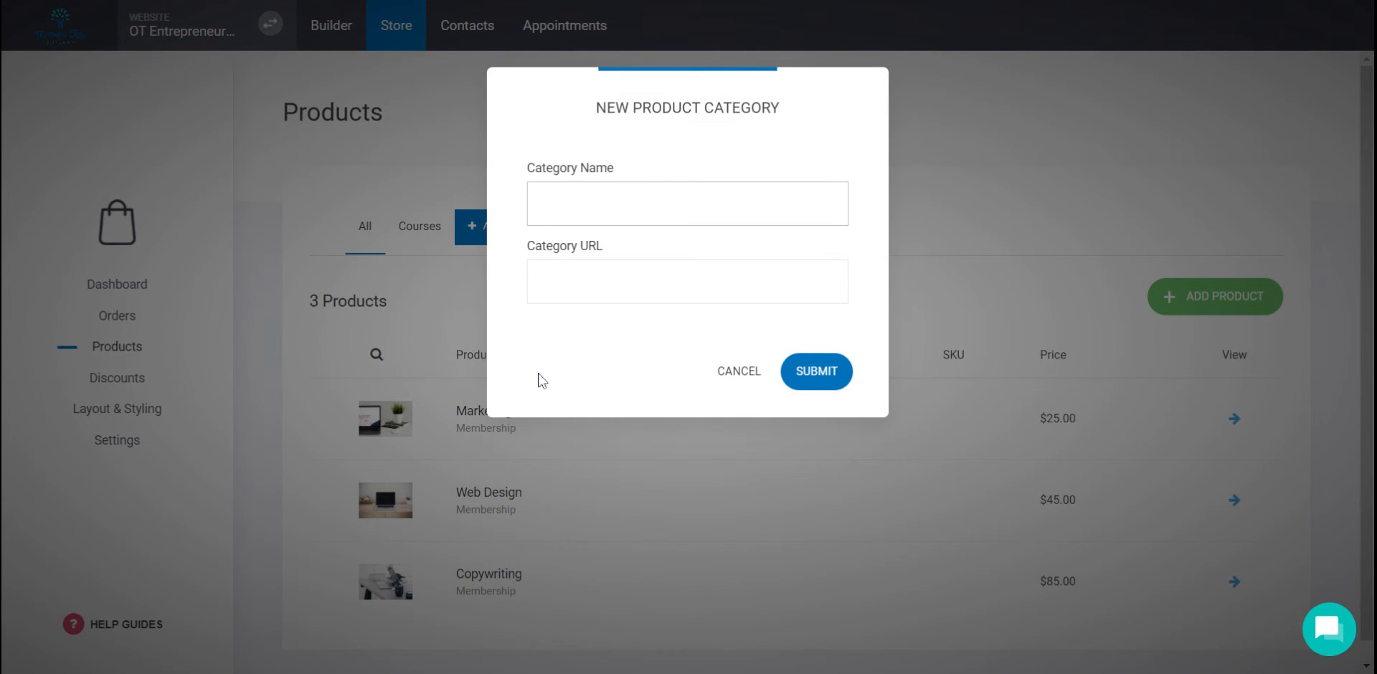
type("Therapy Entrepreneurs Club")
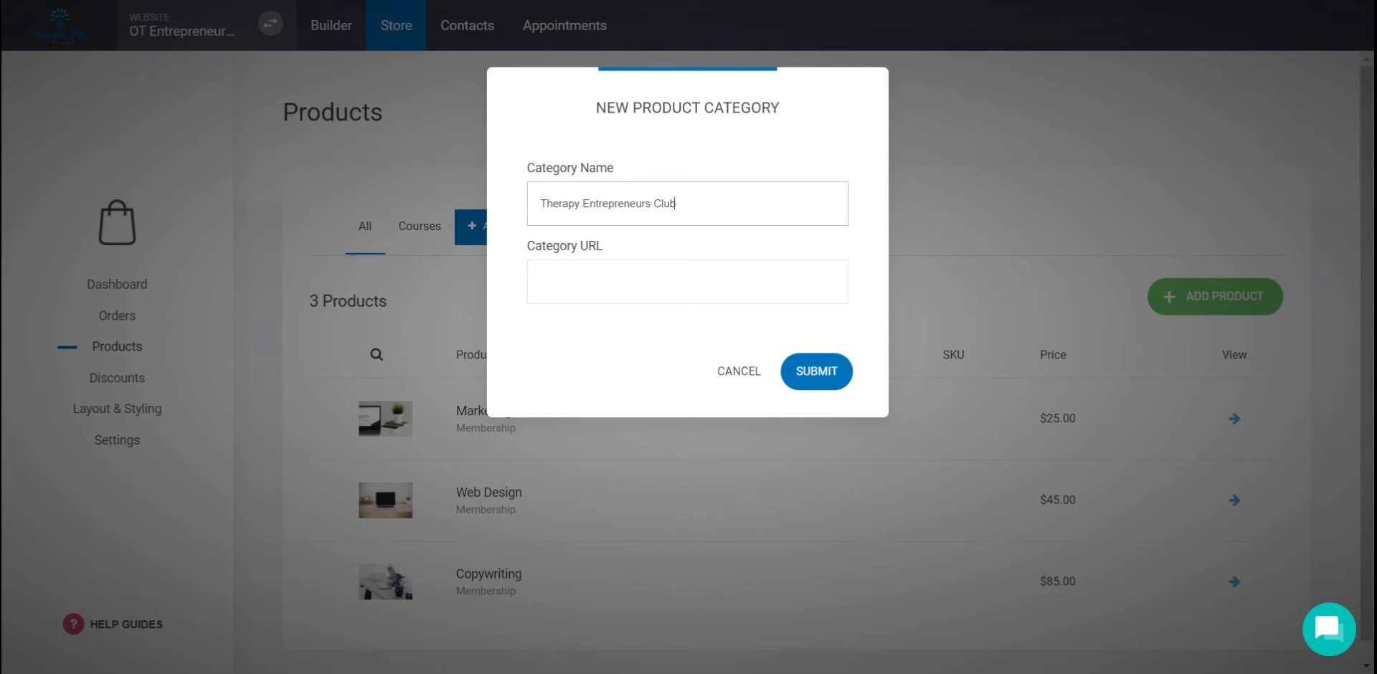
left_click(824, 378)
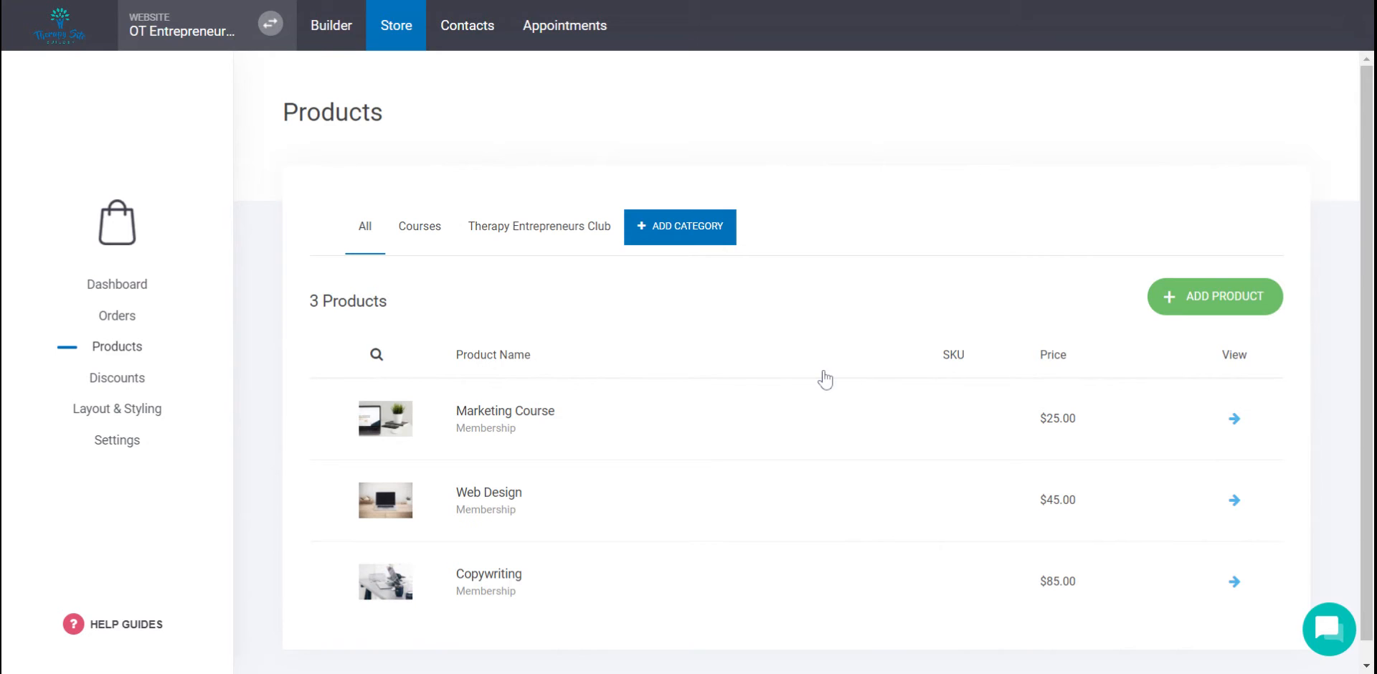
- From the Therapy Entrepreneurs Club category, add a Membership product titled "Therapy Entrepreneurs Club - Membership"
left_click(506, 228)
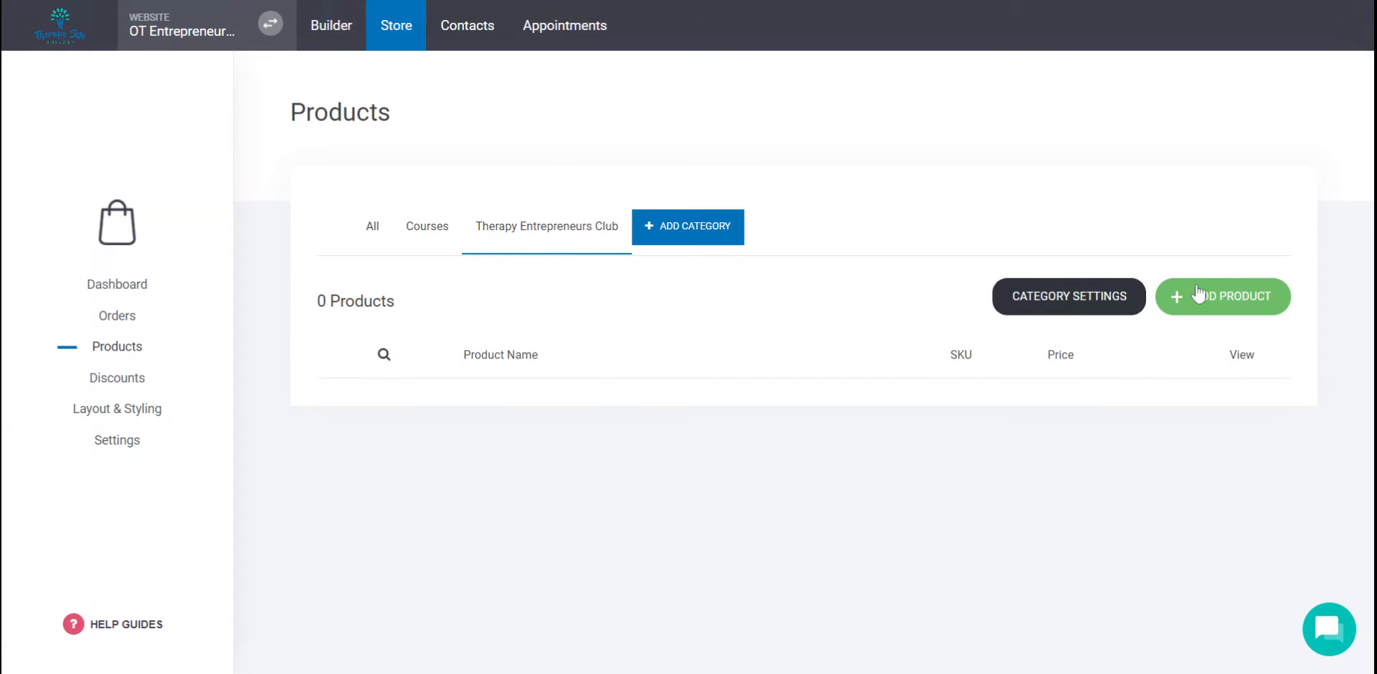
left_click(1199, 294)
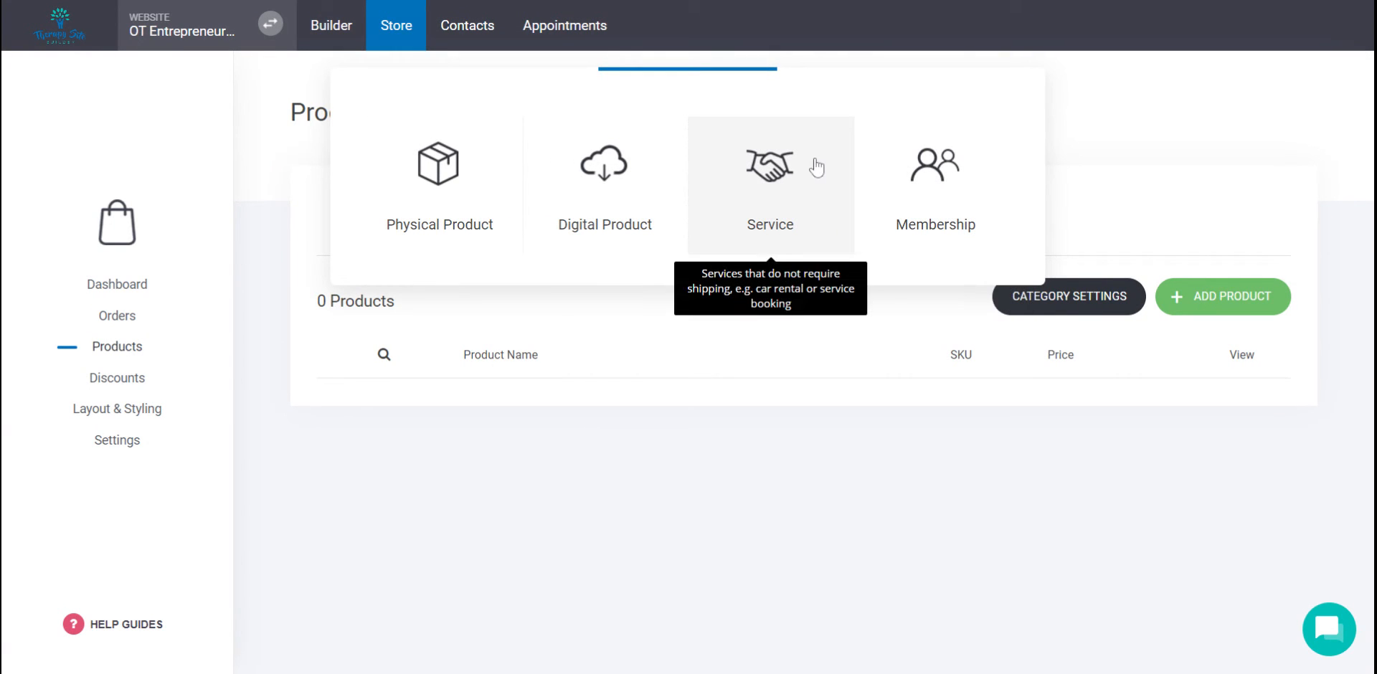
left_click(961, 192)
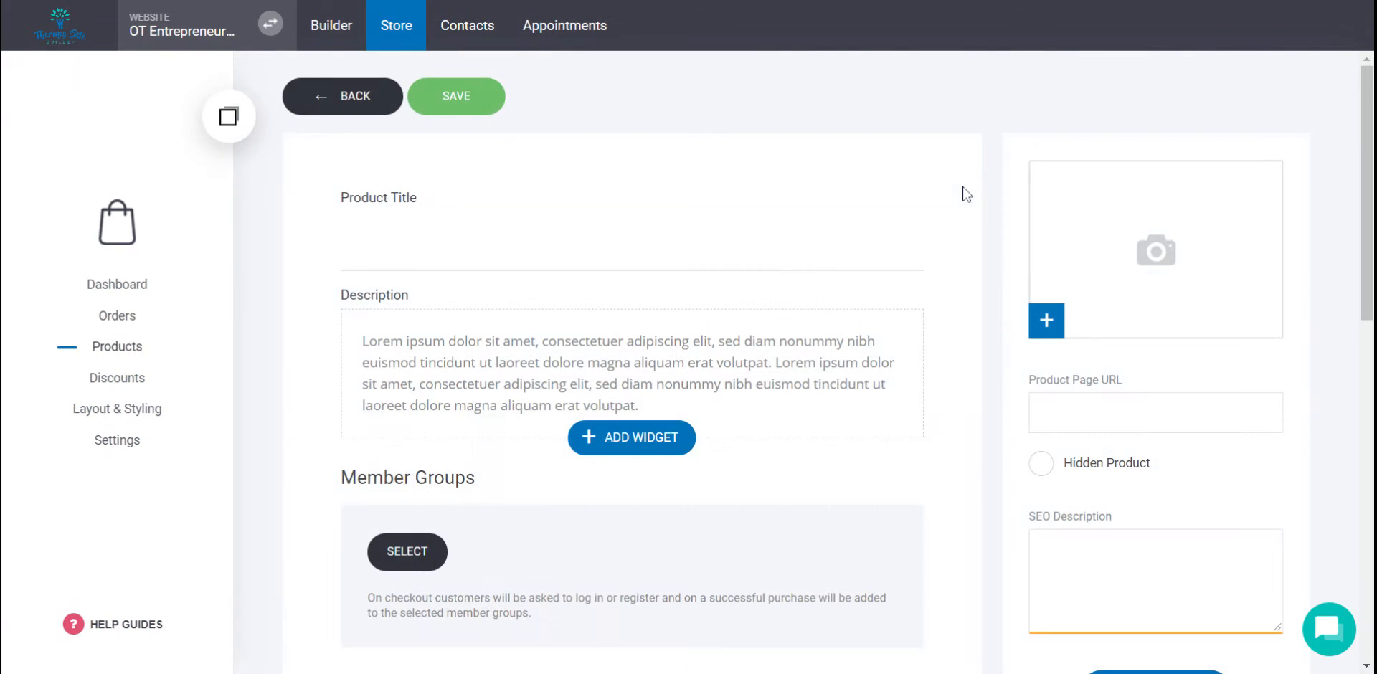
left_click(517, 263)
type("Therapy Entrep")
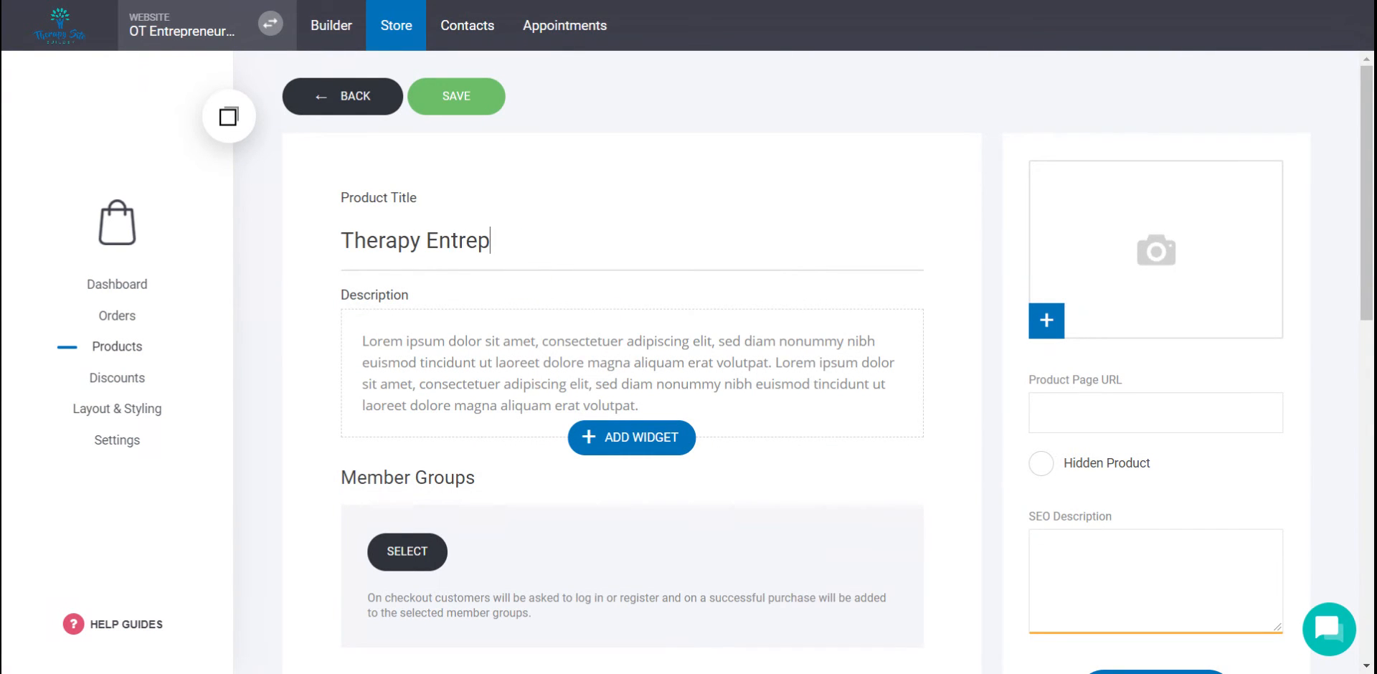
type("reneurs Club ")
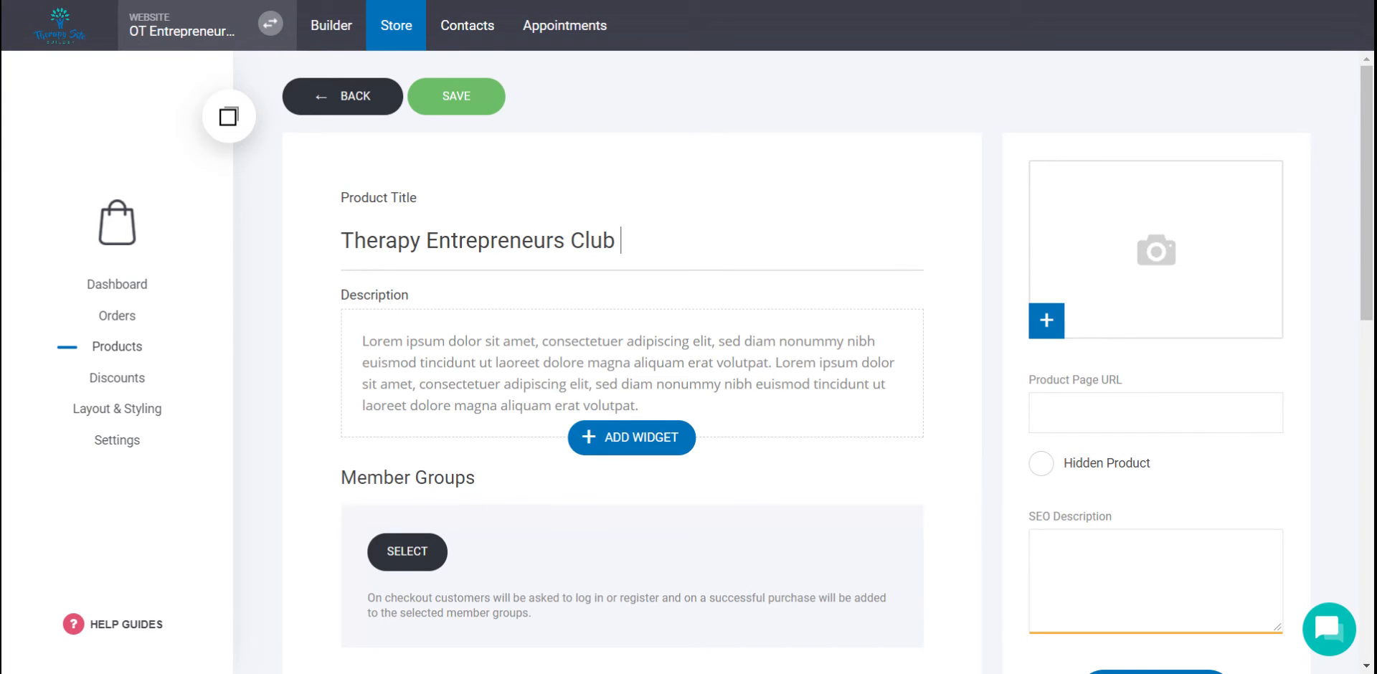
type("- Membership")
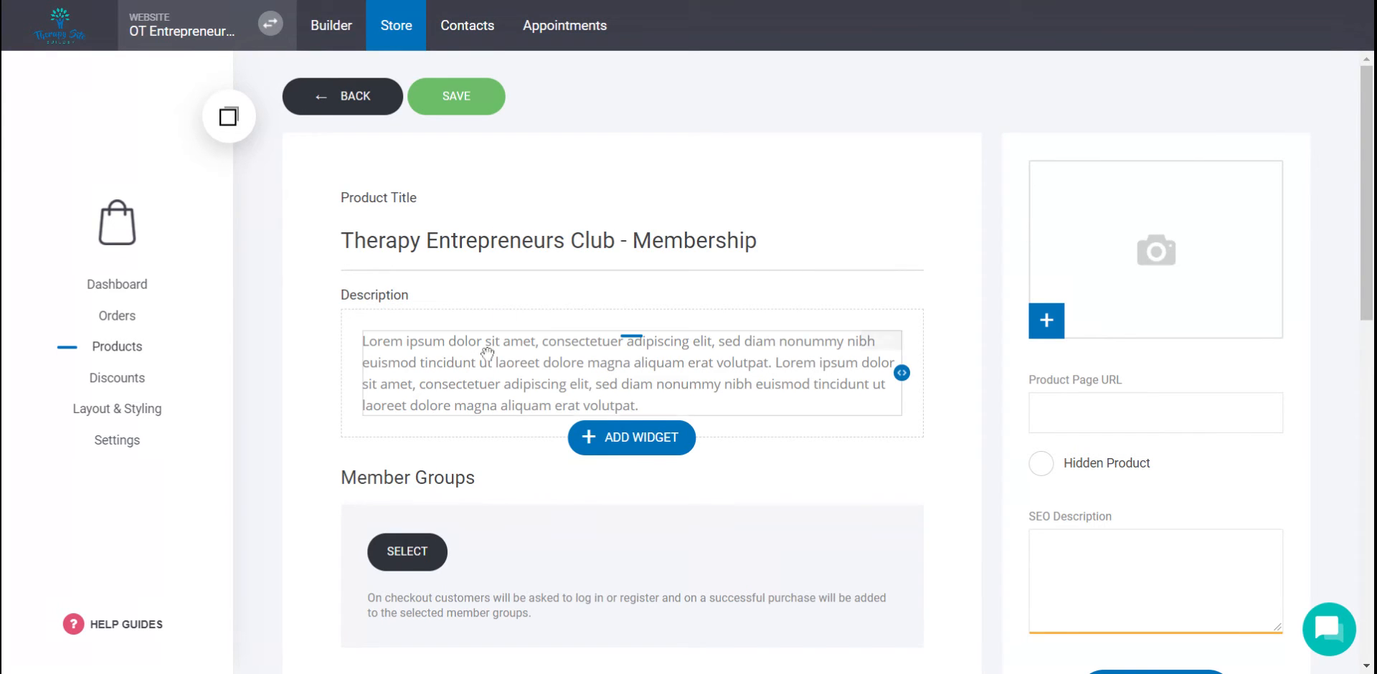
- Replace the placeholder description with "Description here..." and "Best group of high octane biz therapists making real money. Stop wasting your time with tire-kickers!"
left_click(479, 384)
double_click(479, 384)
type("Description here..")
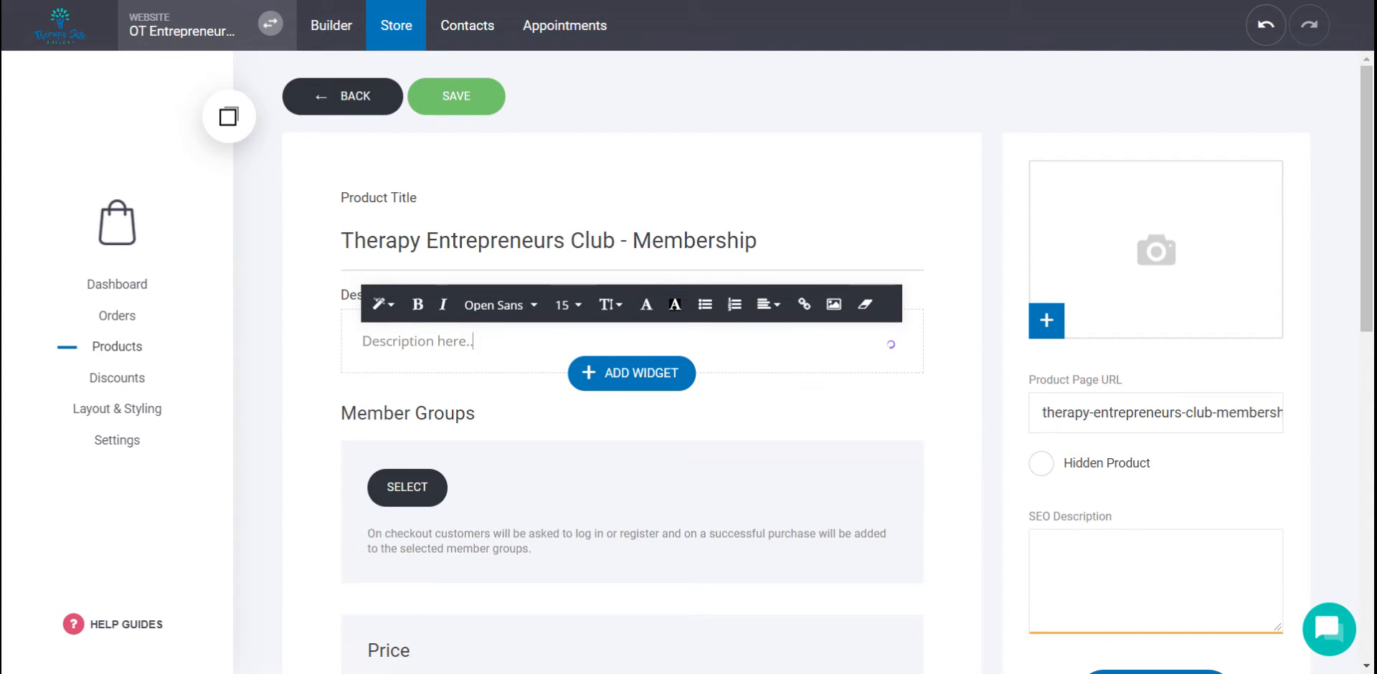
type(".")
key("Return")
type("Best gorup o")
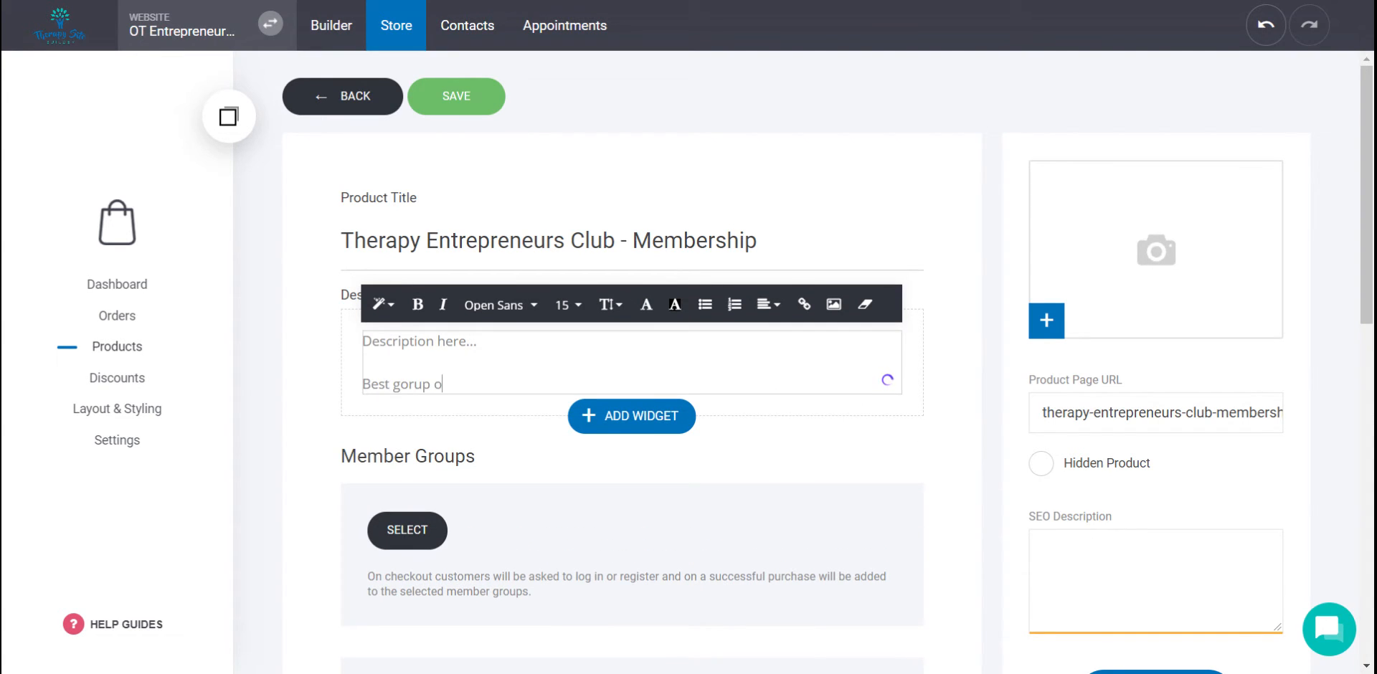
key("BackSpace")
key("BackSpace")
key("BackSpace")
key("BackSpace")
type("gropu o")
type(" high ")
type("octane")
type(" biz")
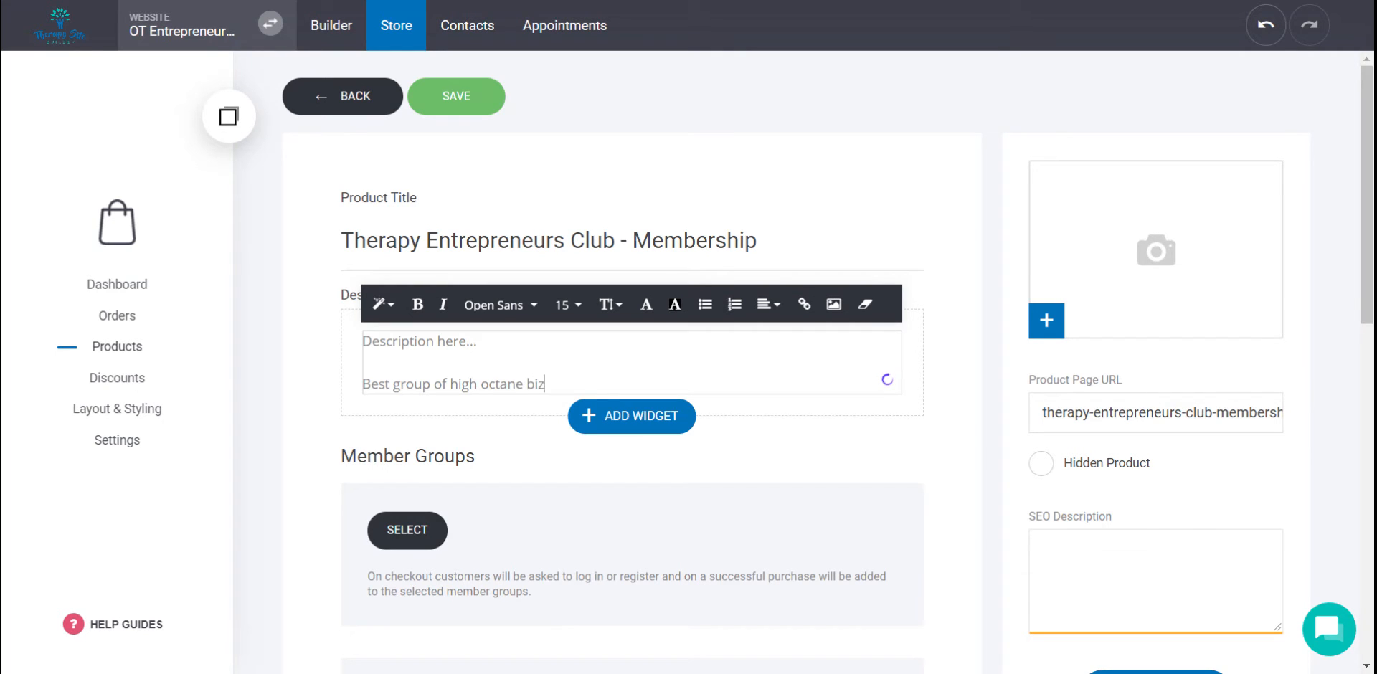
type(" therapists making real")
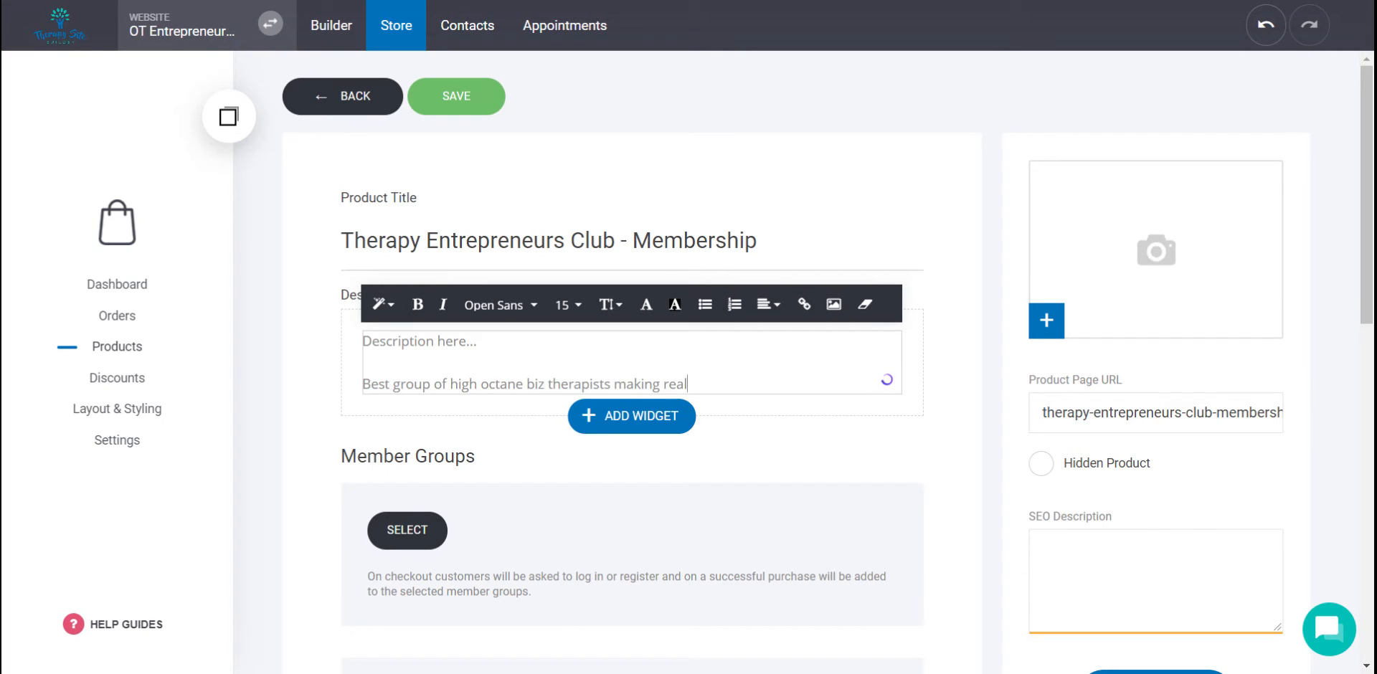
type(" money. Stop wasting your tie w")
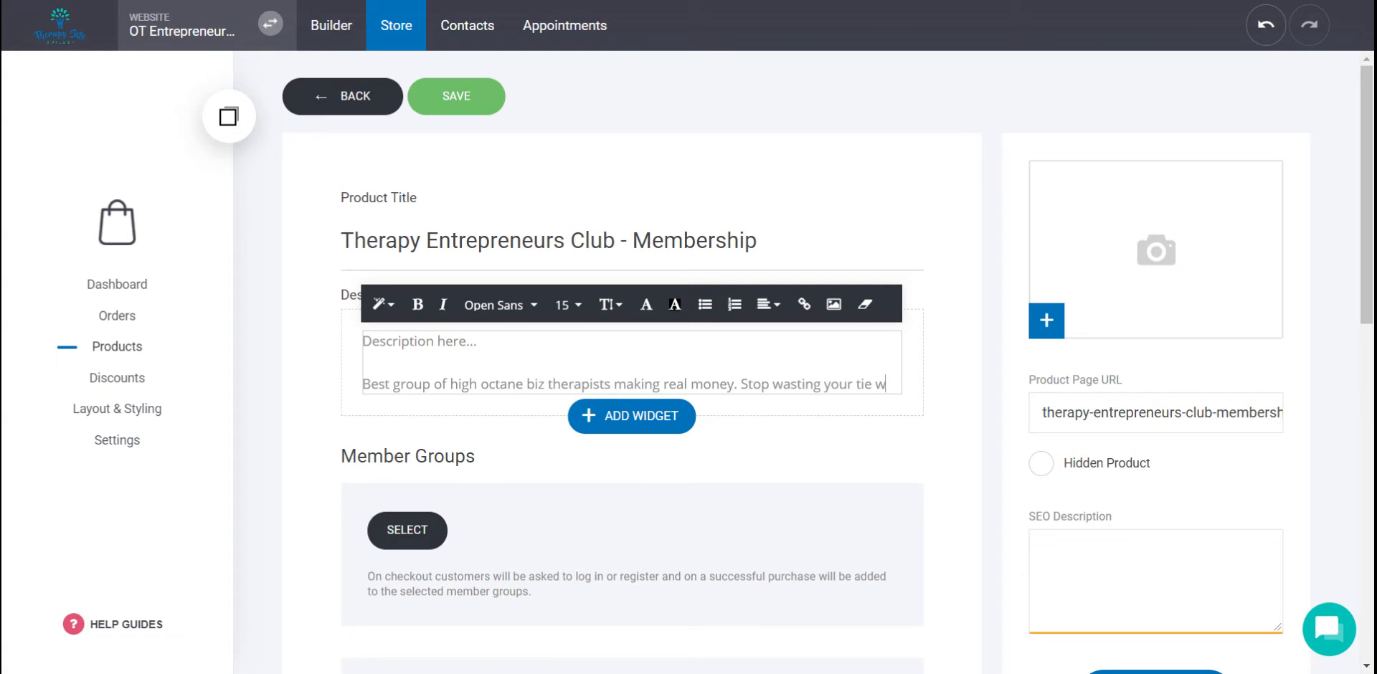
type("ith tire")
type("-kci")
type("ckers!")
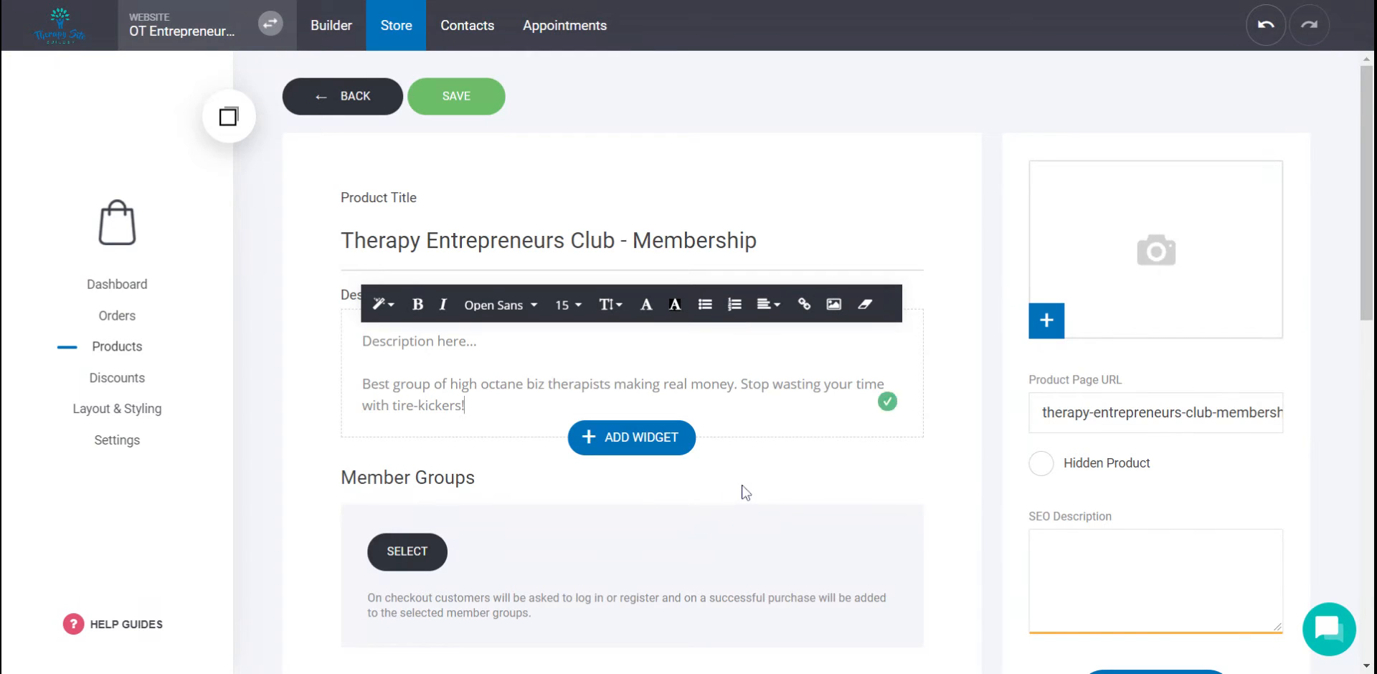
left_click(743, 490)
- Assign the member group "Group #1" to the membership product
scroll(743, 490, "down", 3)
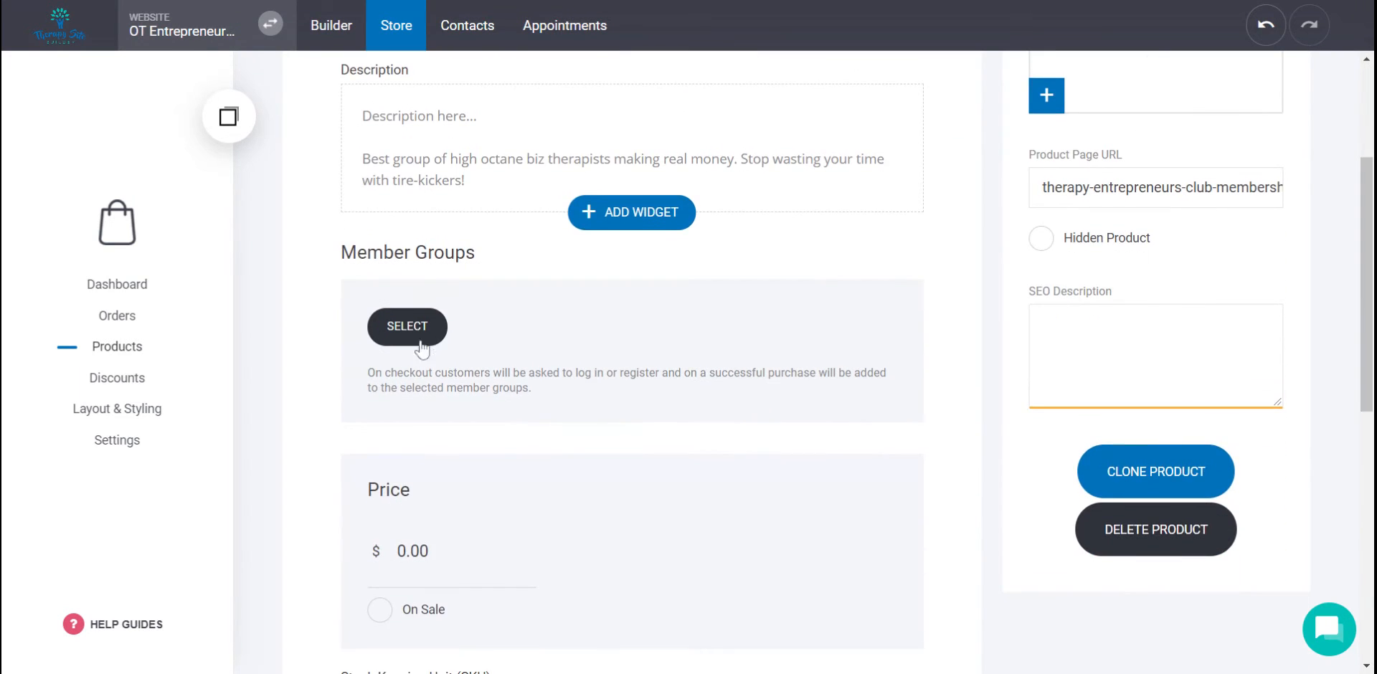
left_click(415, 337)
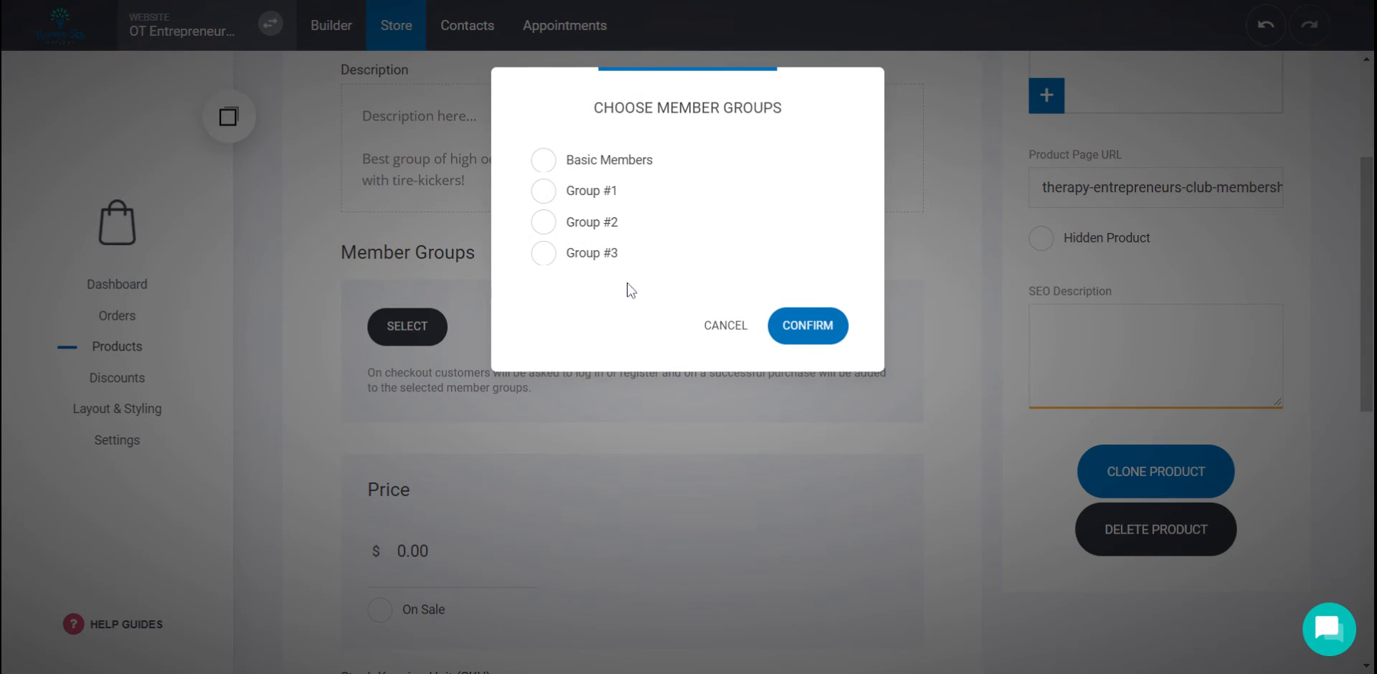
left_click(723, 327)
left_click(431, 335)
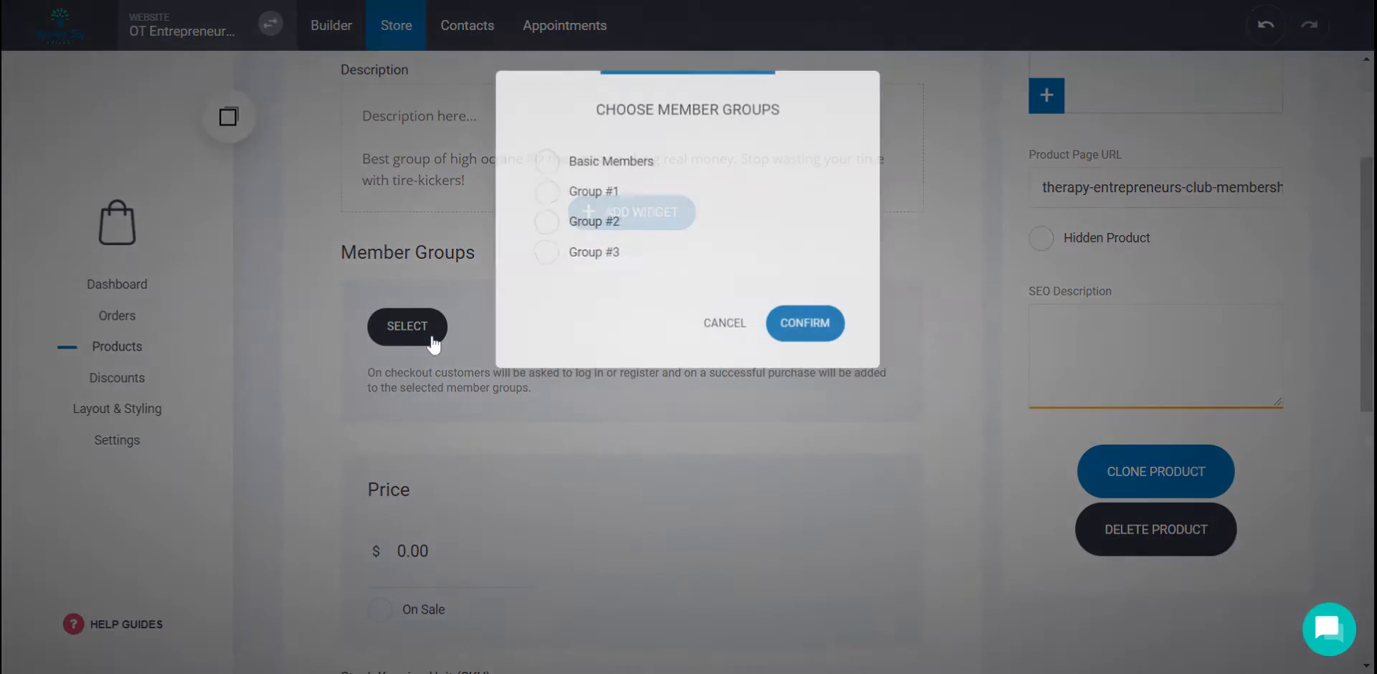
left_click(545, 192)
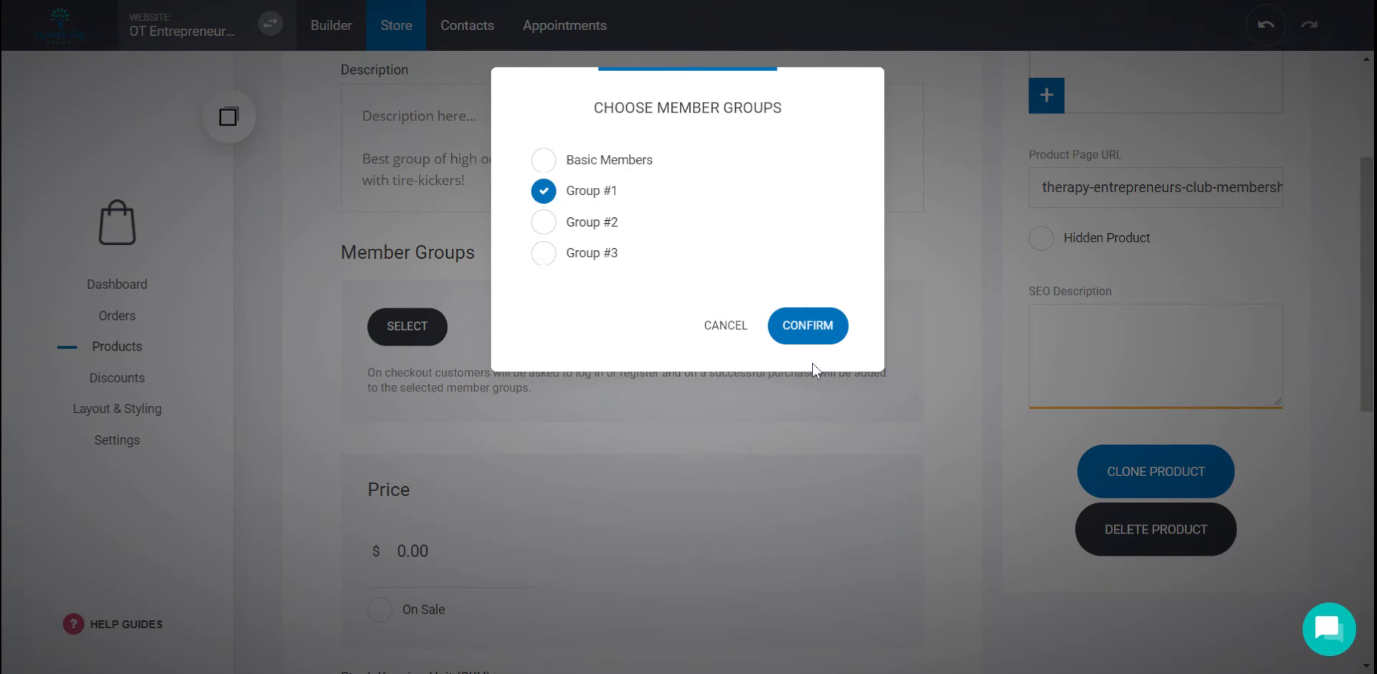
left_click(810, 337)
- Set the membership product's price to $300.00
scroll(710, 426, "down", 3)
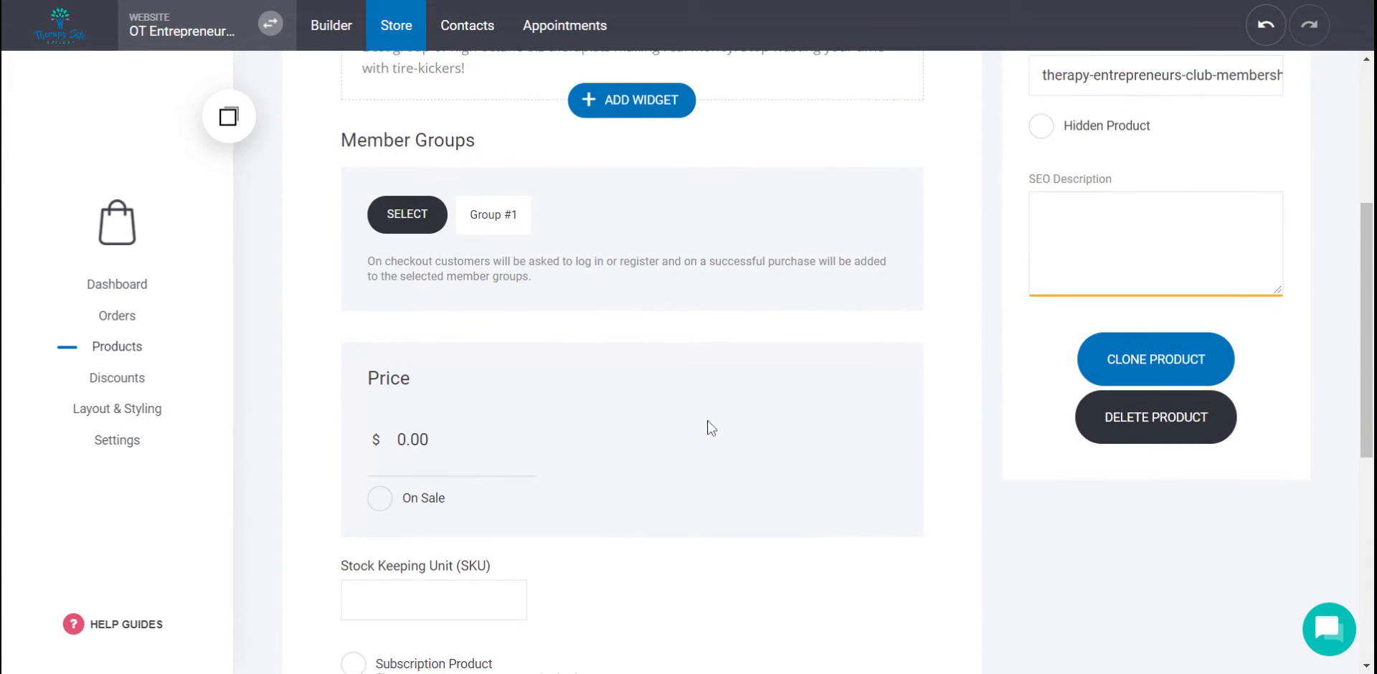
scroll(710, 429, "down", 1)
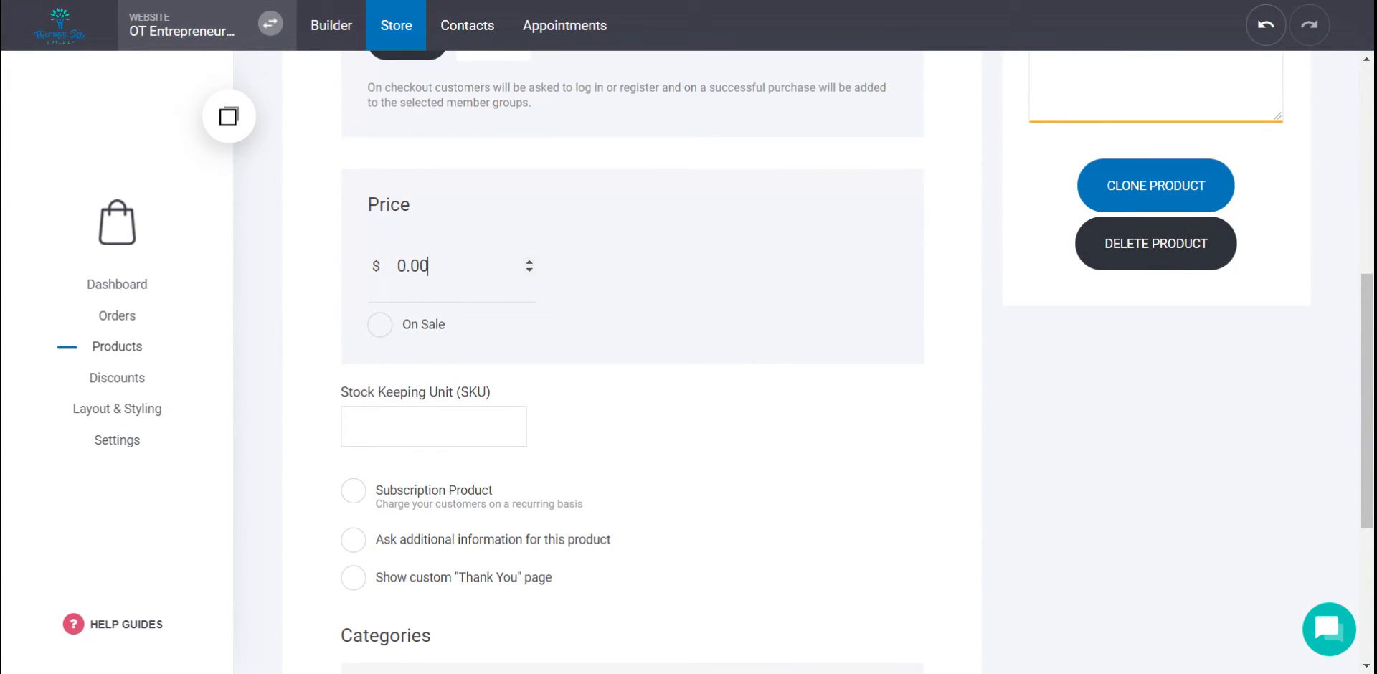
double_click(413, 266)
type("3")
left_click(665, 411)
- Make the product a subscription with ongoing payments charged every 1 month
scroll(660, 418, "down", 2)
left_click(355, 337)
left_click(611, 286)
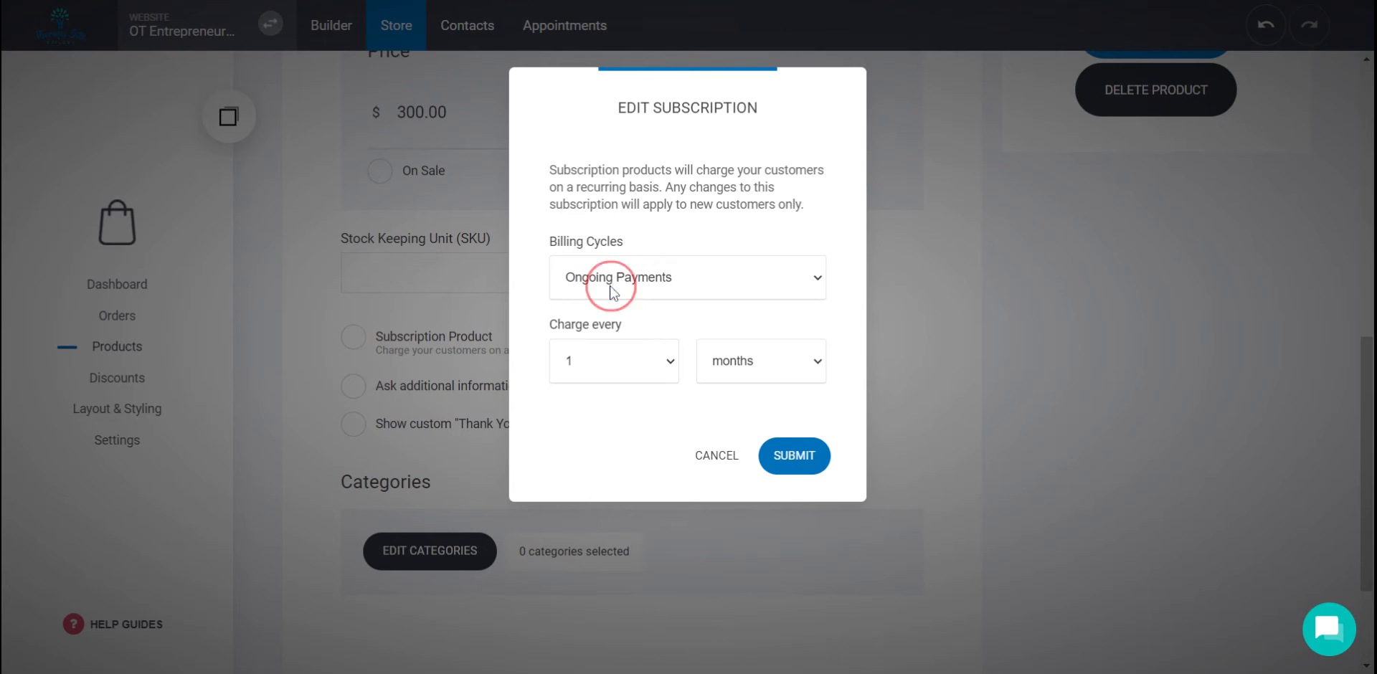
left_click(792, 456)
- Assign the product to the Therapy Entrepreneurs Club category and save the product
scroll(806, 463, "down", 3)
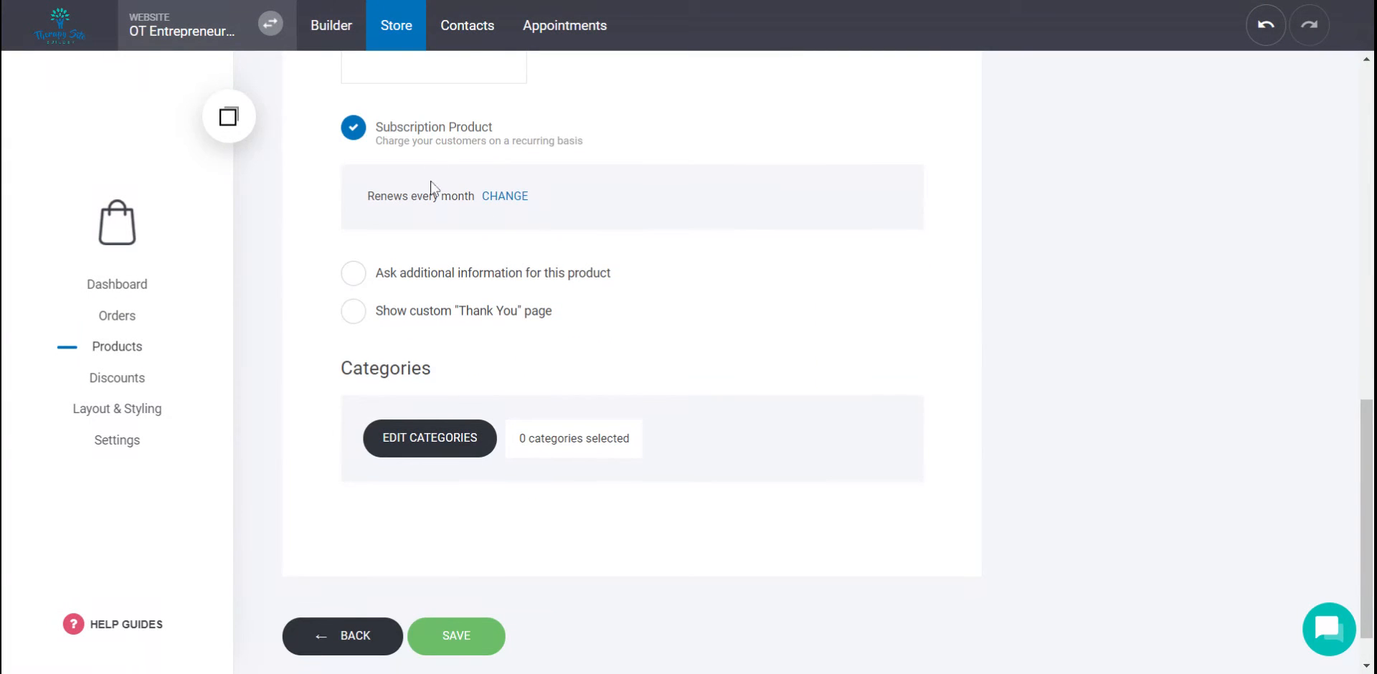
scroll(654, 295, "up", 7)
scroll(659, 294, "down", 7)
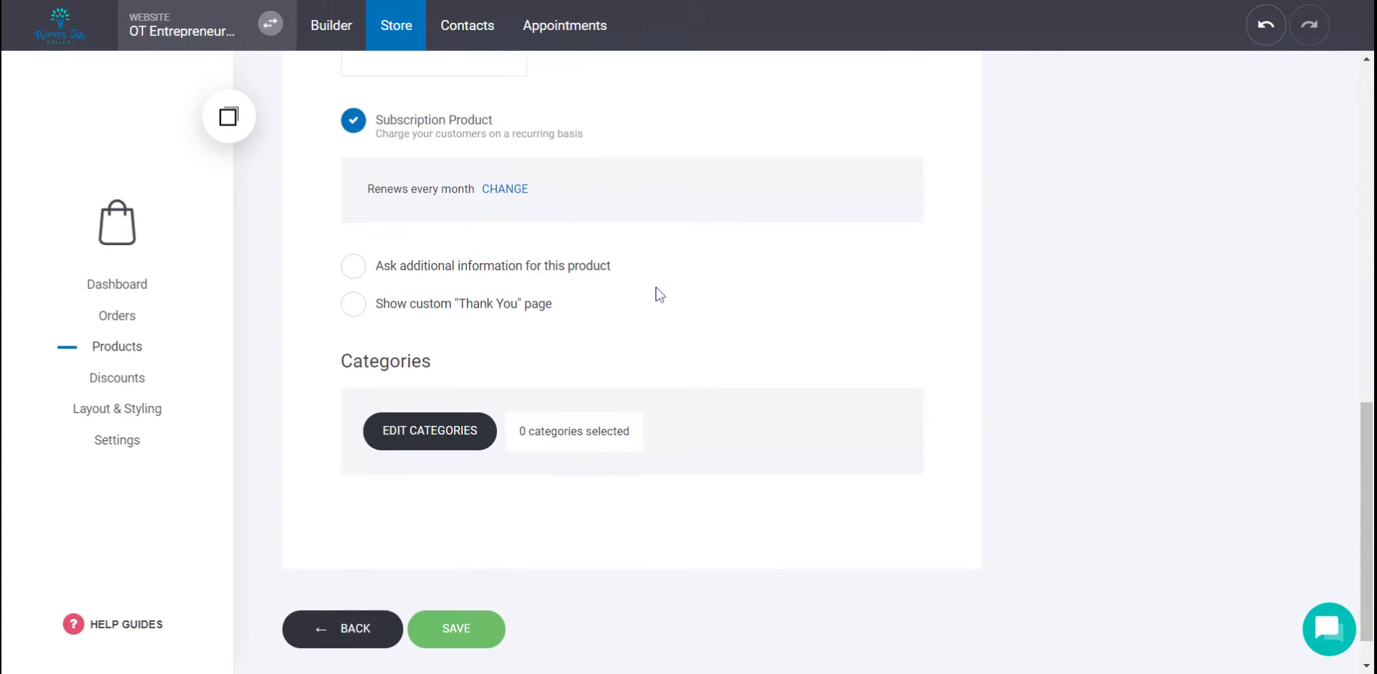
scroll(659, 295, "down", 1)
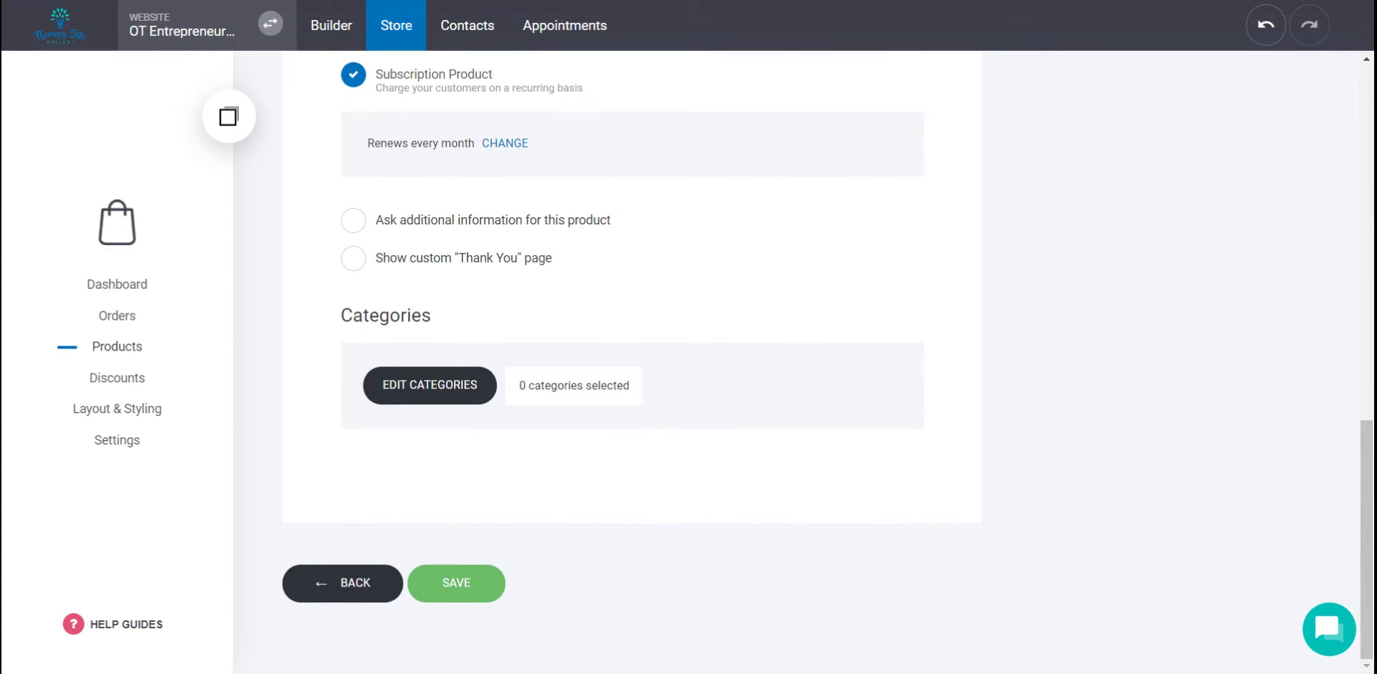
scroll(631, 359, "up", 2)
scroll(631, 358, "down", 2)
left_click(445, 591)
left_click(710, 410)
left_click(452, 394)
left_click(528, 237)
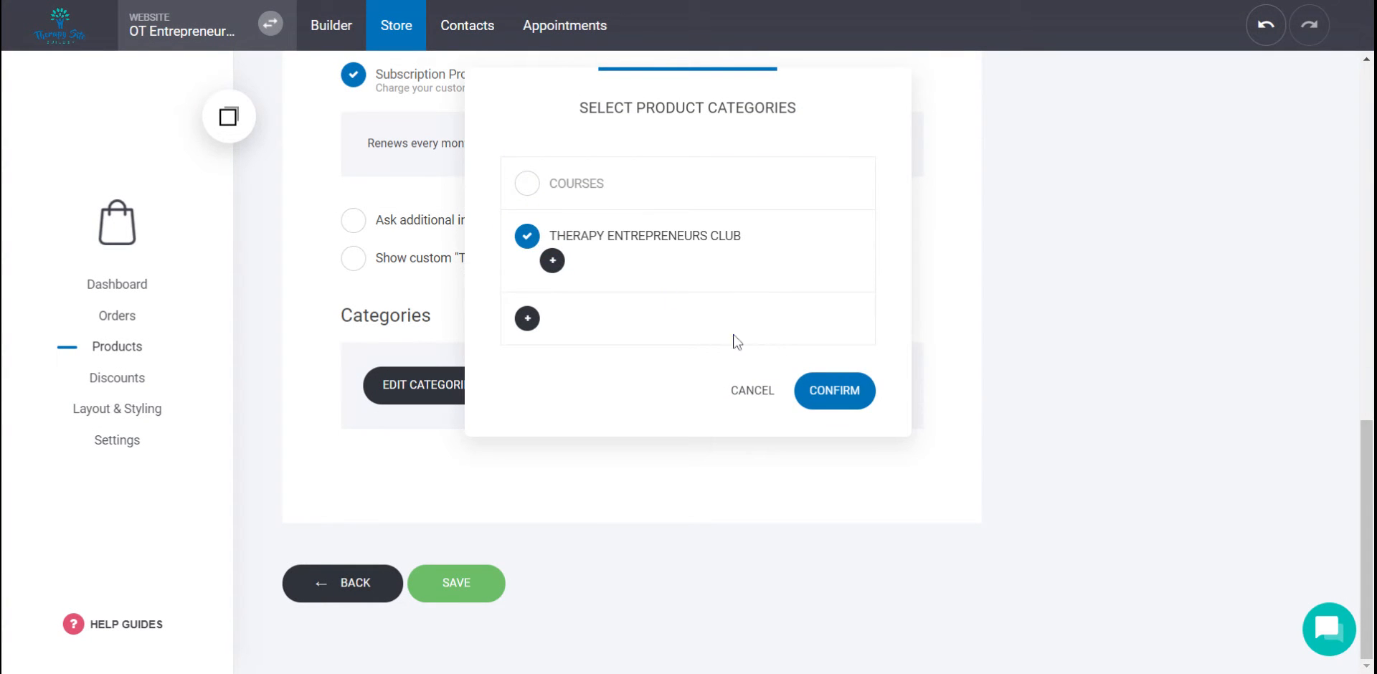
left_click(830, 404)
left_click(459, 596)
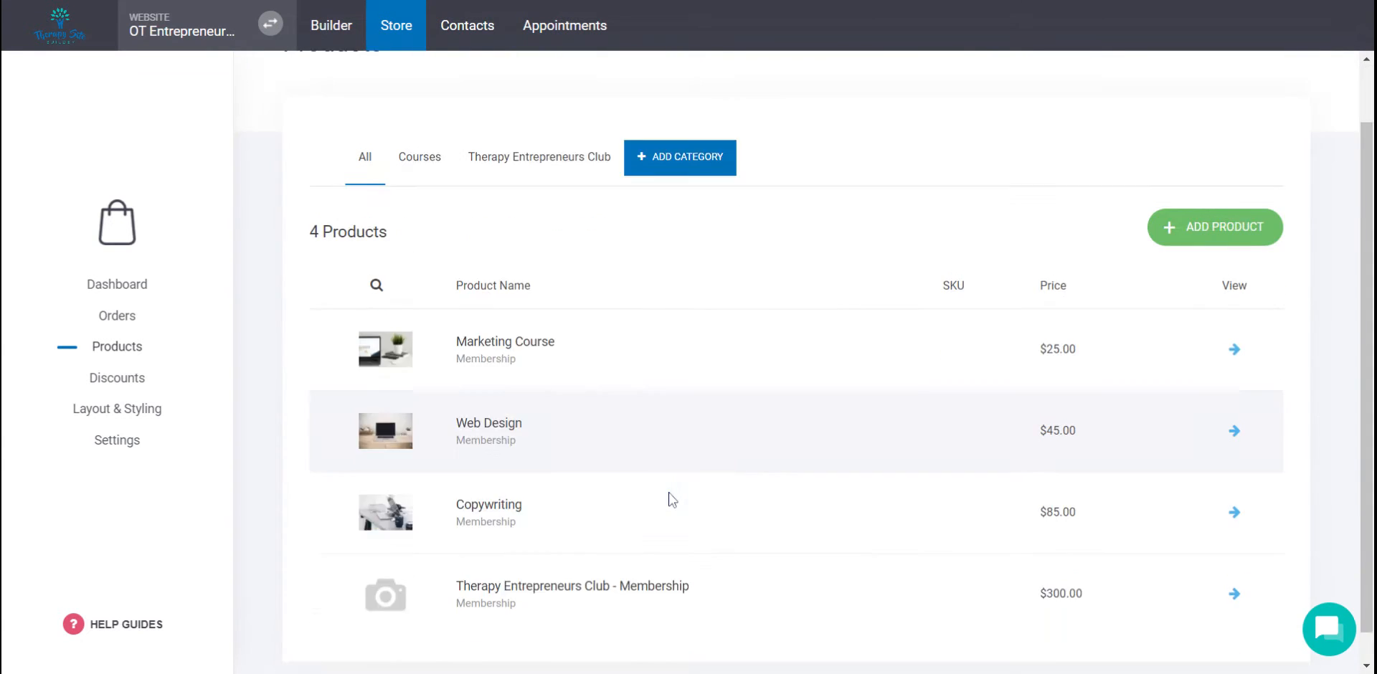
- Return to the website builder and open the membershiphowto1 page for editing
left_click(333, 28)
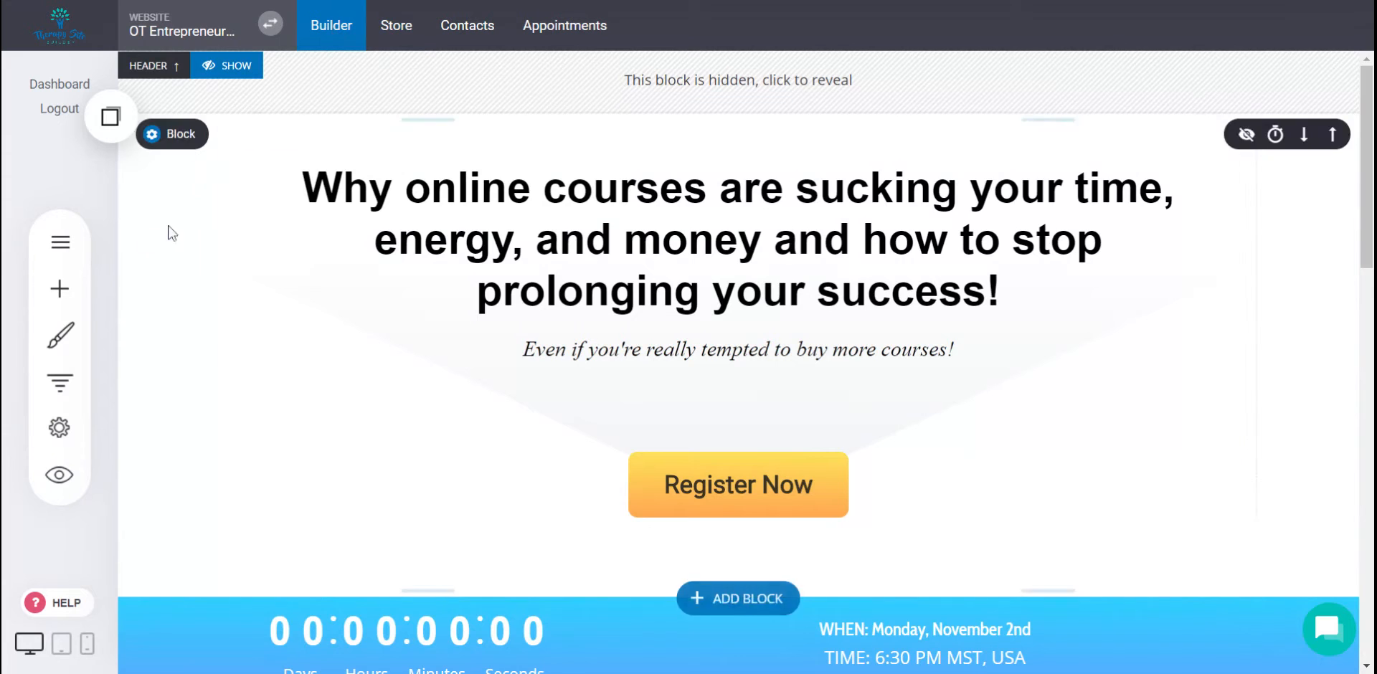
left_click(60, 243)
scroll(316, 552, "down", 4)
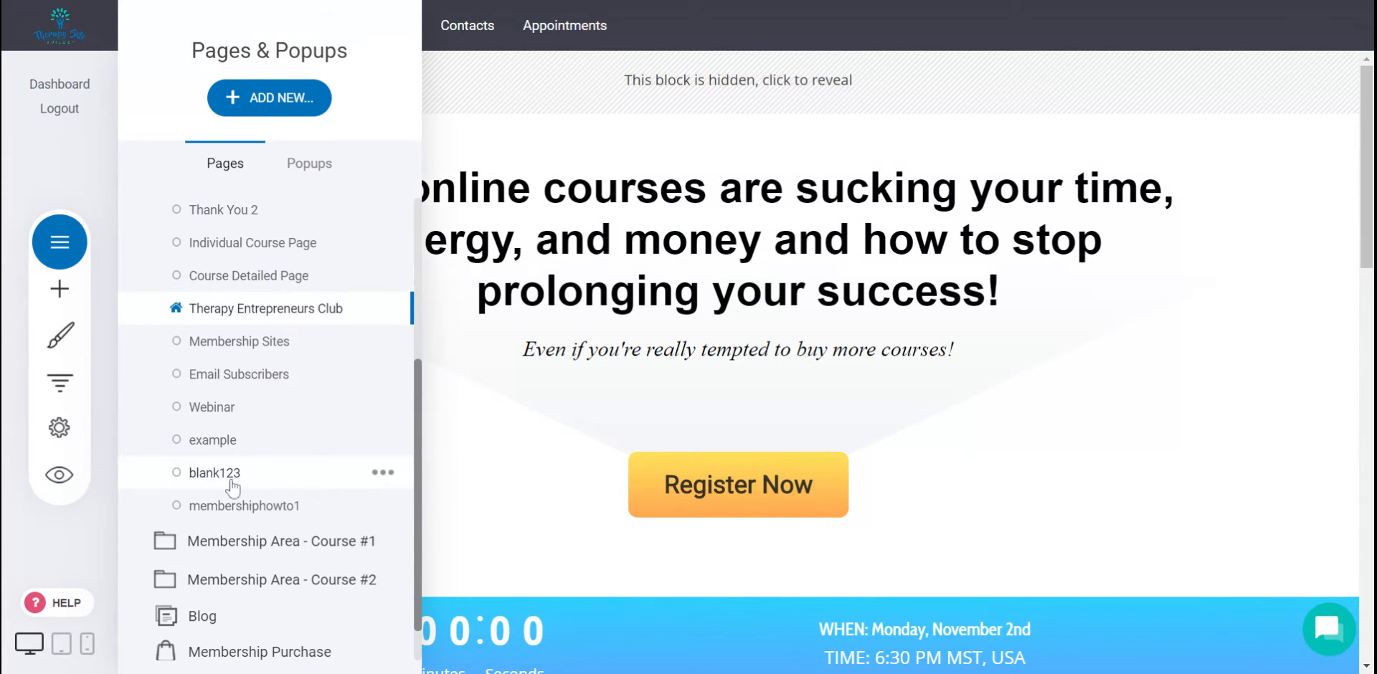
left_click(228, 514)
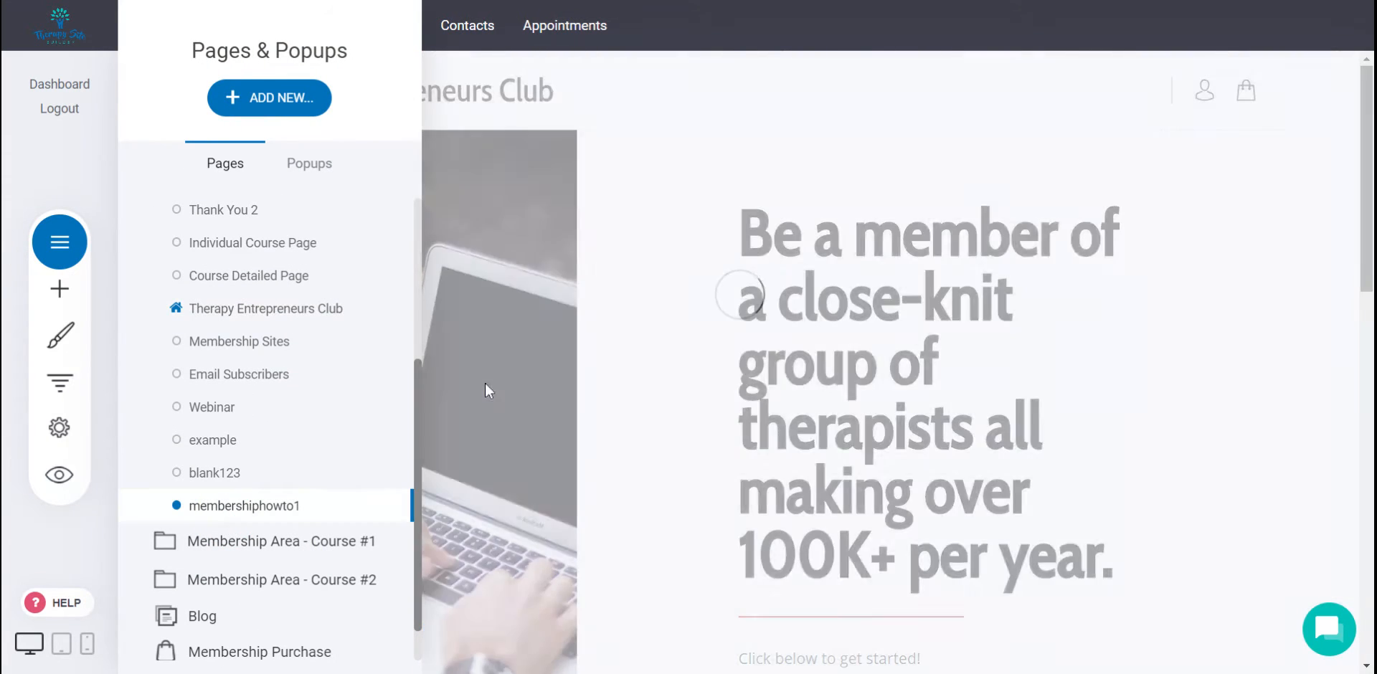
left_click(567, 310)
- Link the Get Started! button to the membershiphowto1 page in the Pages group, opening in the same tab, and save the changes
scroll(695, 385, "down", 4)
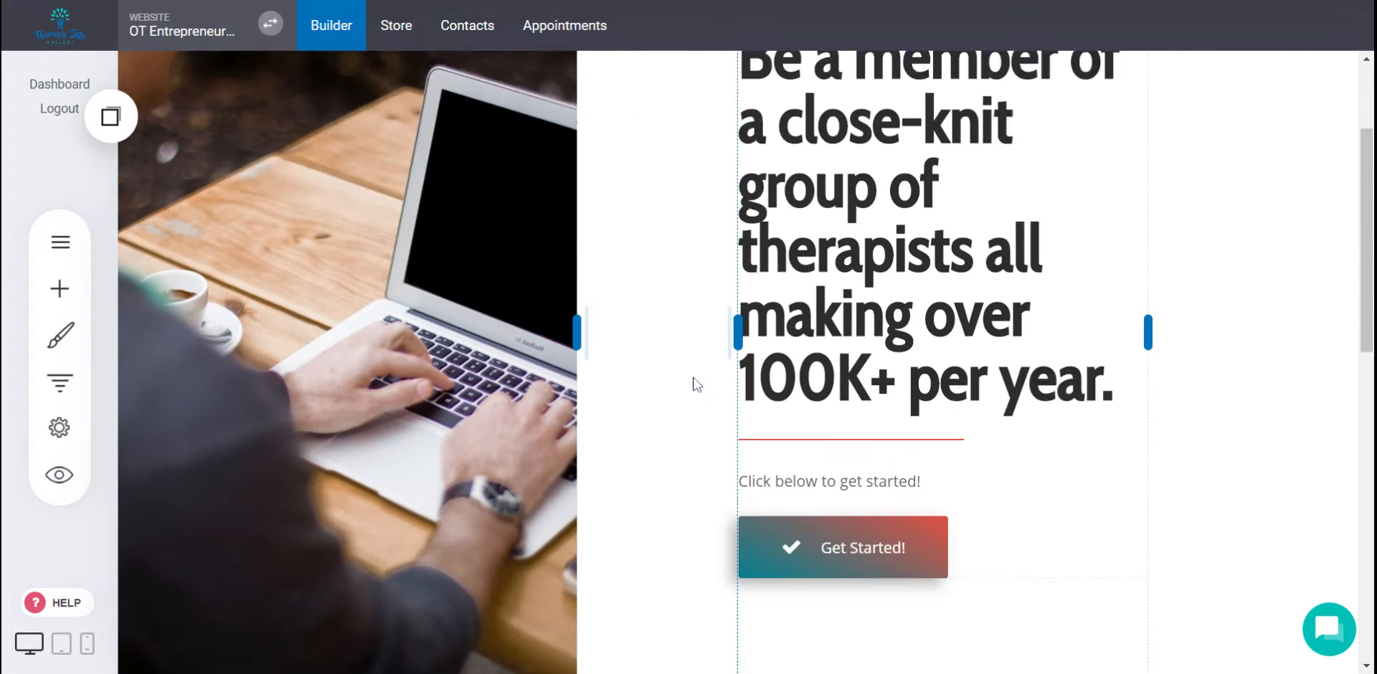
left_click(809, 423)
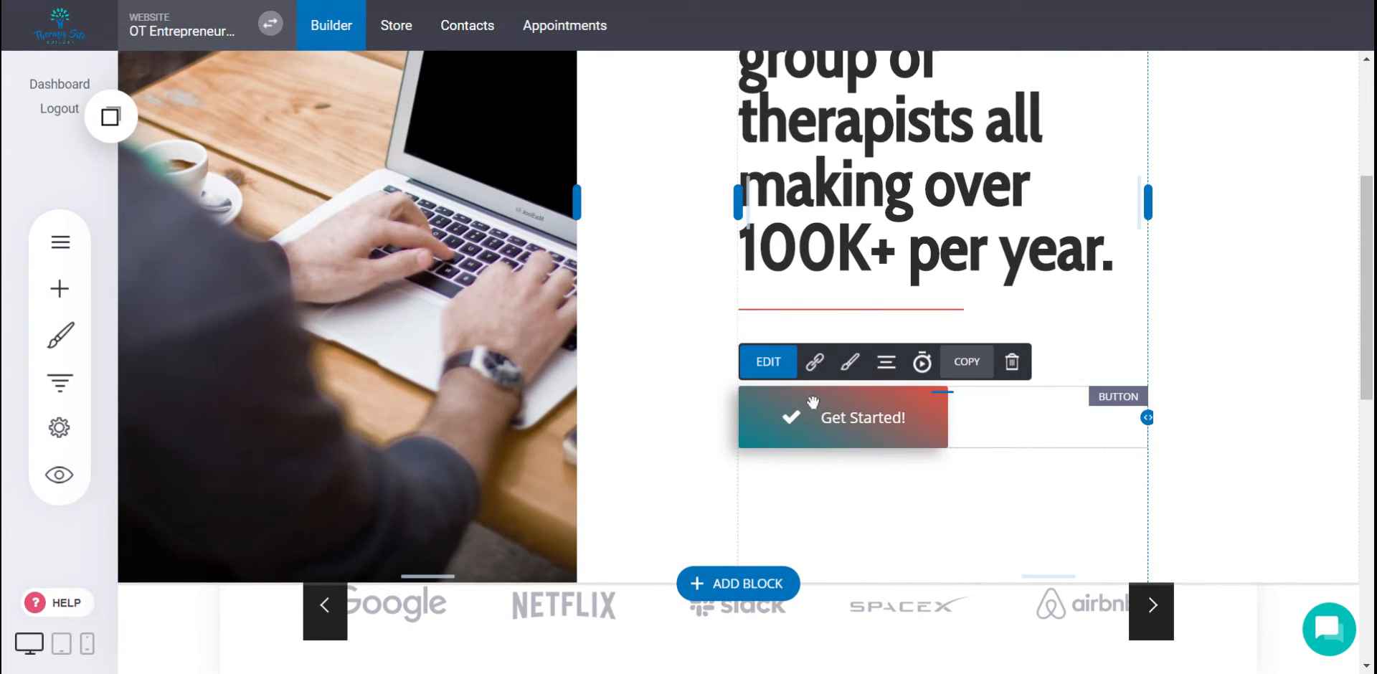
left_click(815, 362)
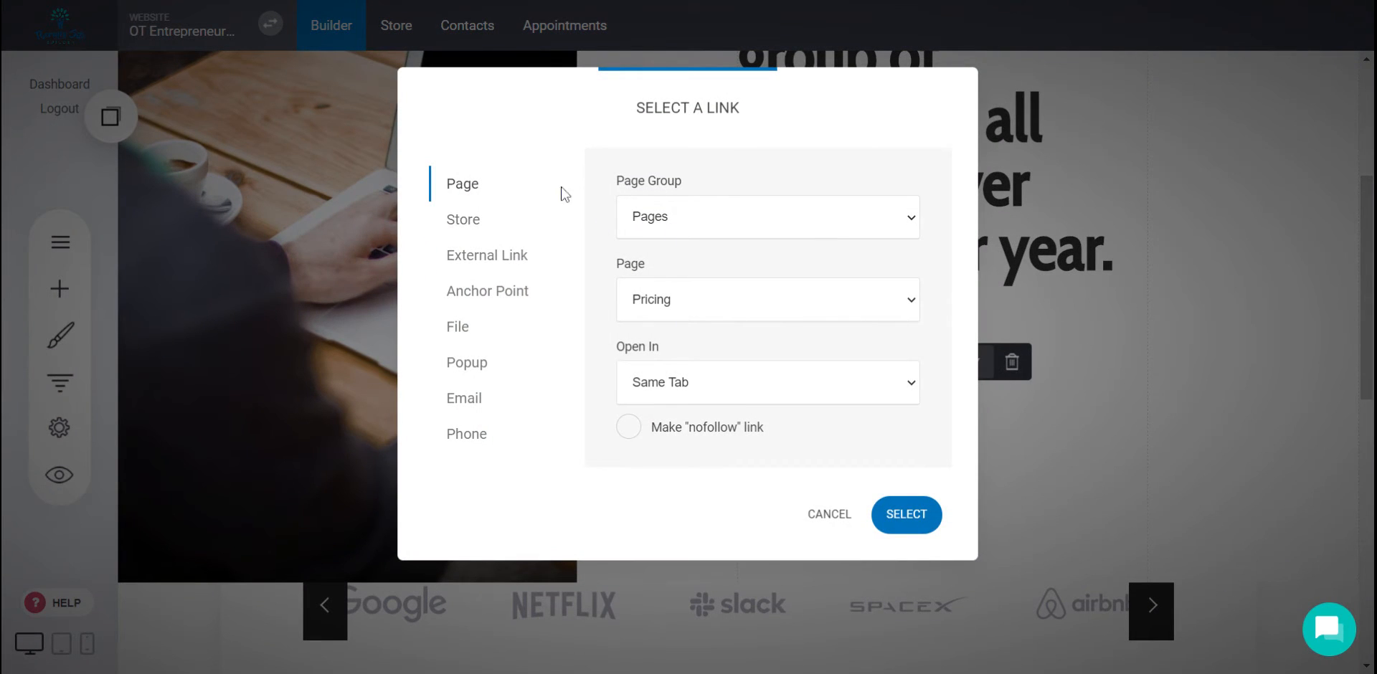
left_click(459, 188)
double_click(459, 188)
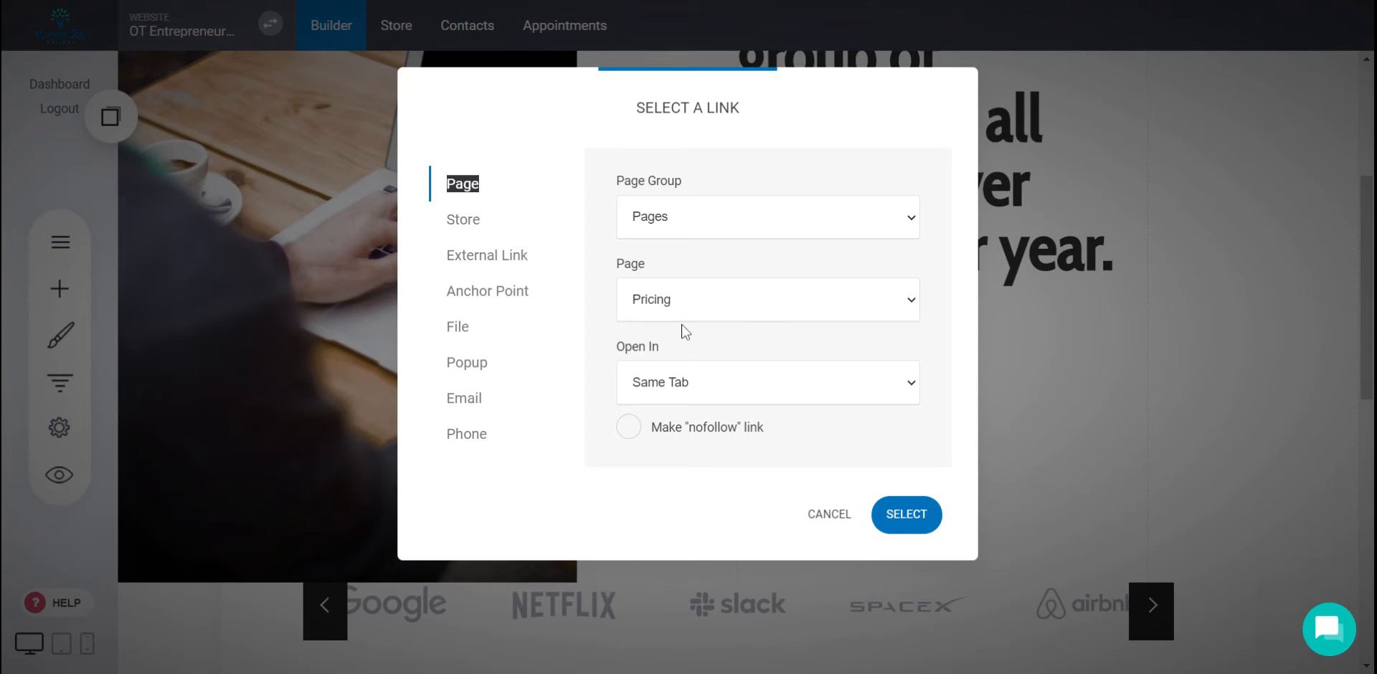
left_click(683, 582)
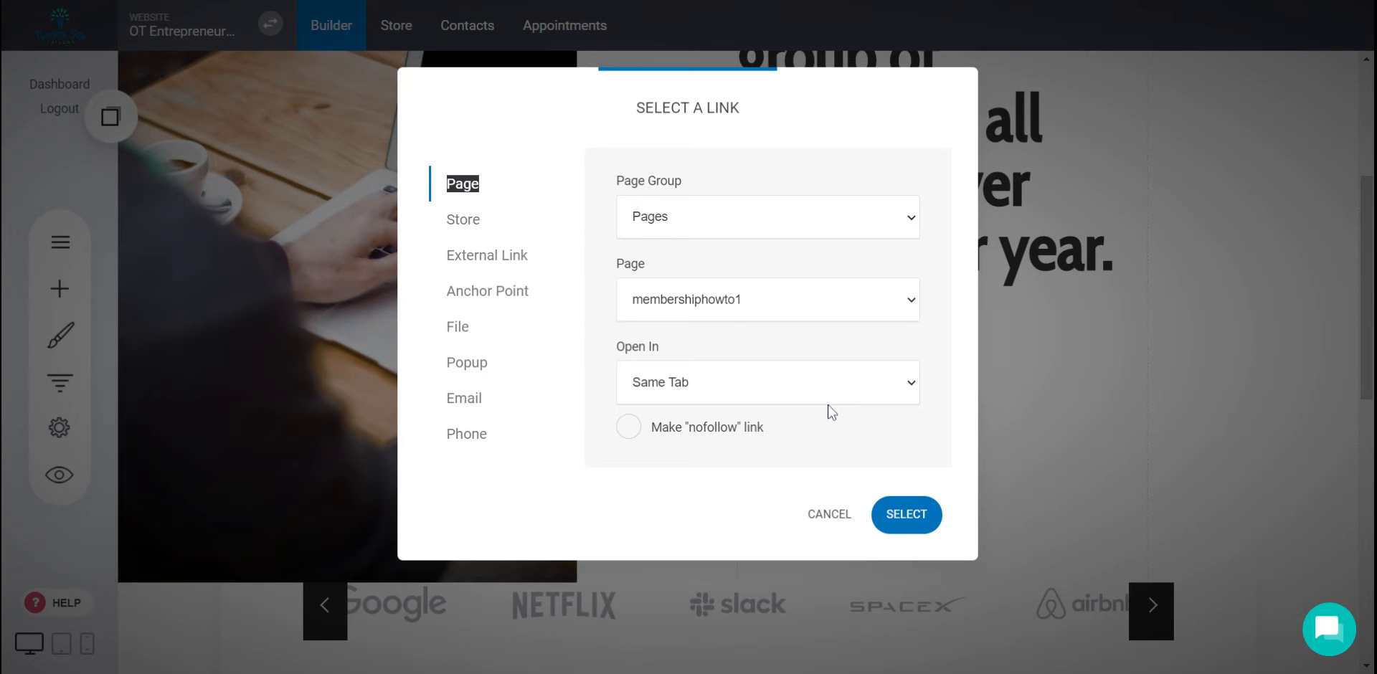
left_click(907, 522)
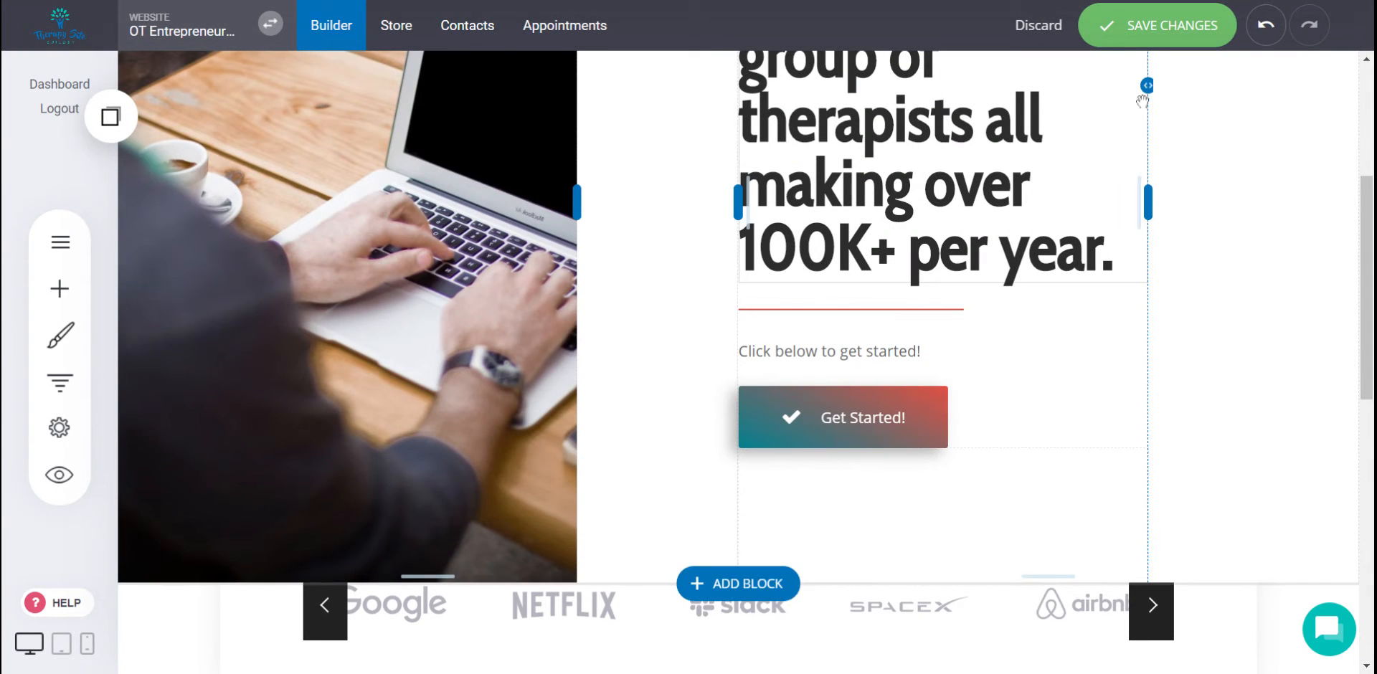
left_click(1153, 44)
scroll(795, 236, "up", 4)
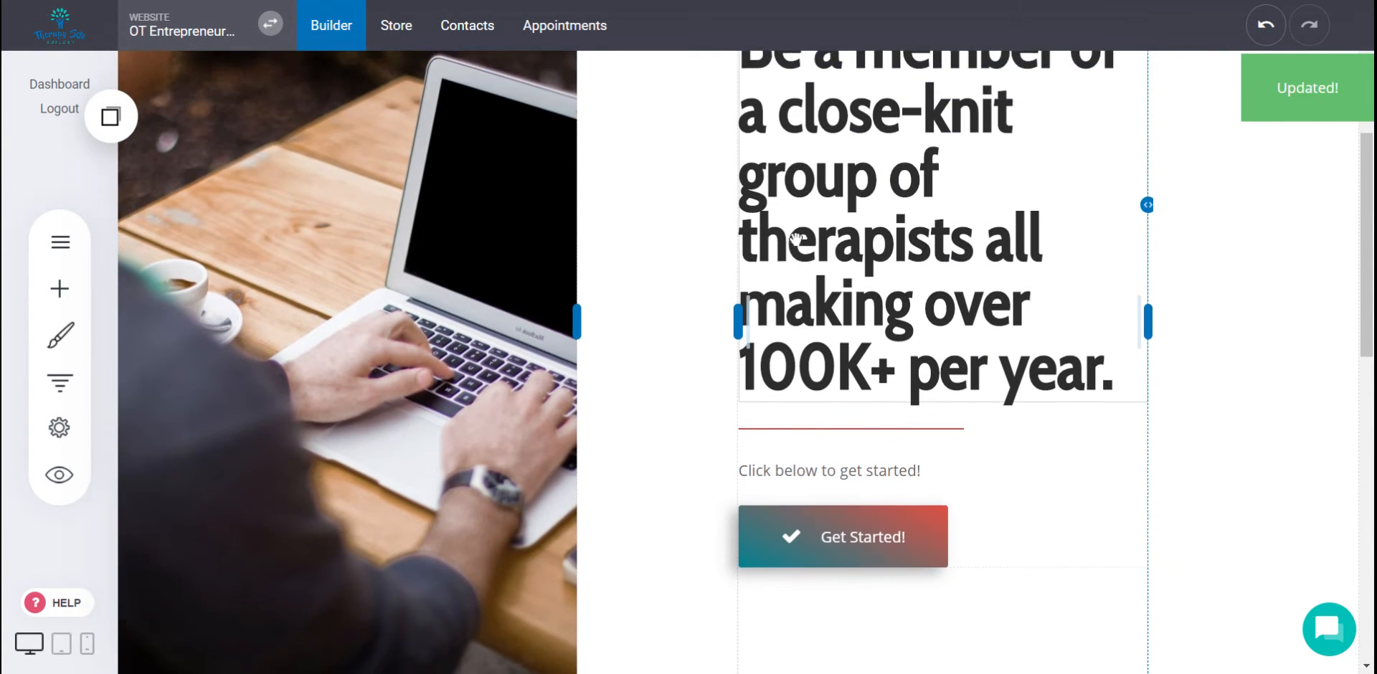
- Look through the website's list of existing pages
scroll(700, 445, "down", 3)
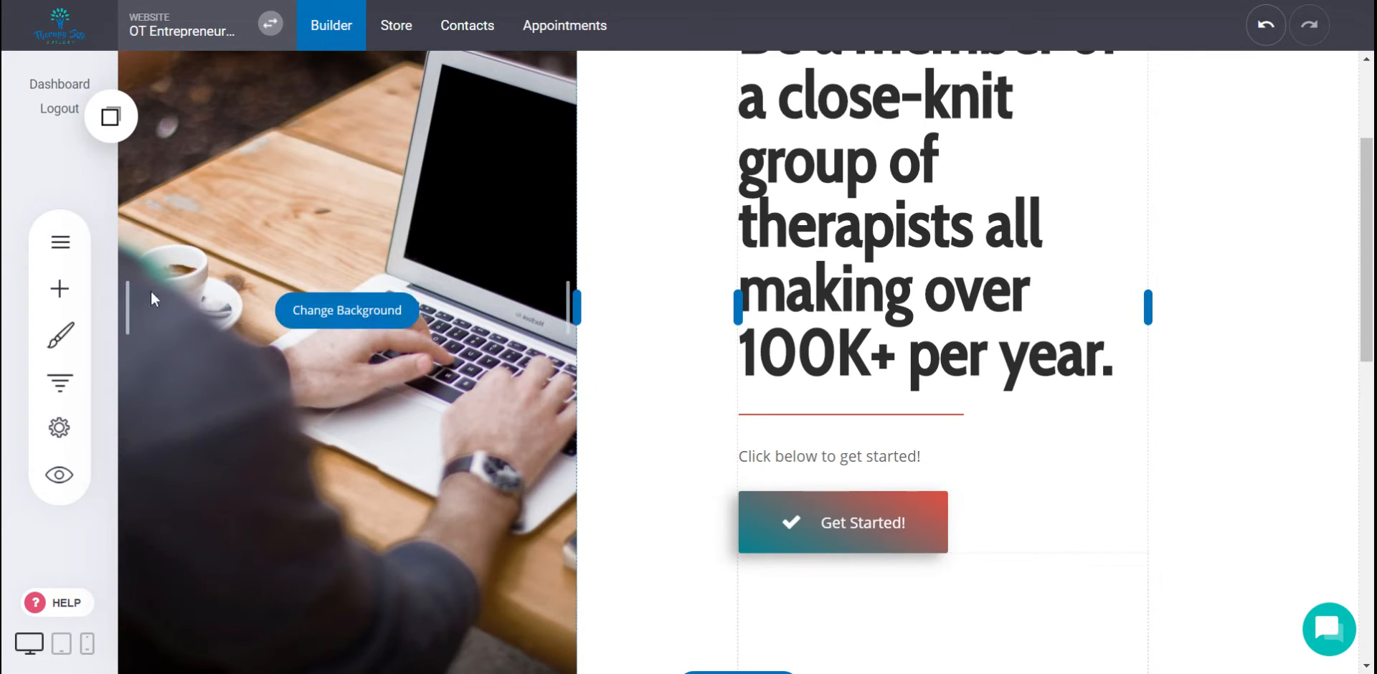
left_click(60, 241)
scroll(256, 408, "down", 1)
scroll(267, 415, "up", 1)
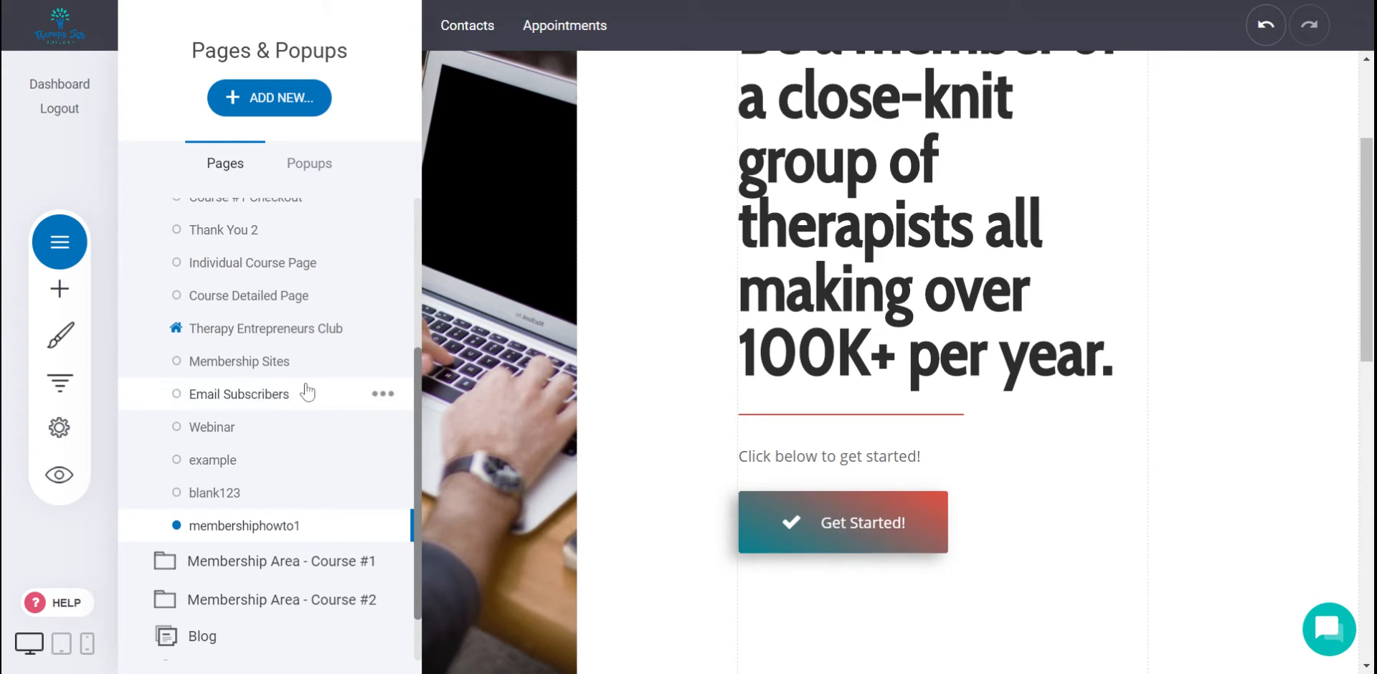
scroll(306, 389, "up", 5)
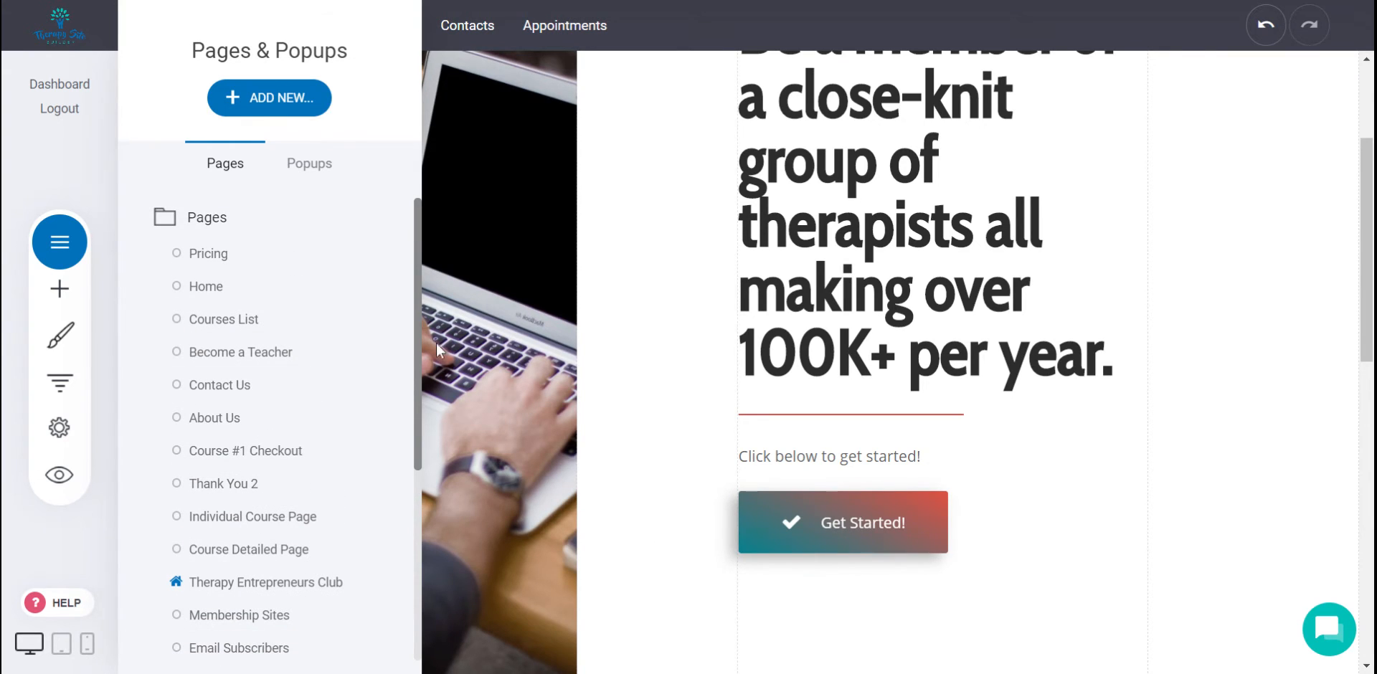
scroll(296, 369, "down", 1)
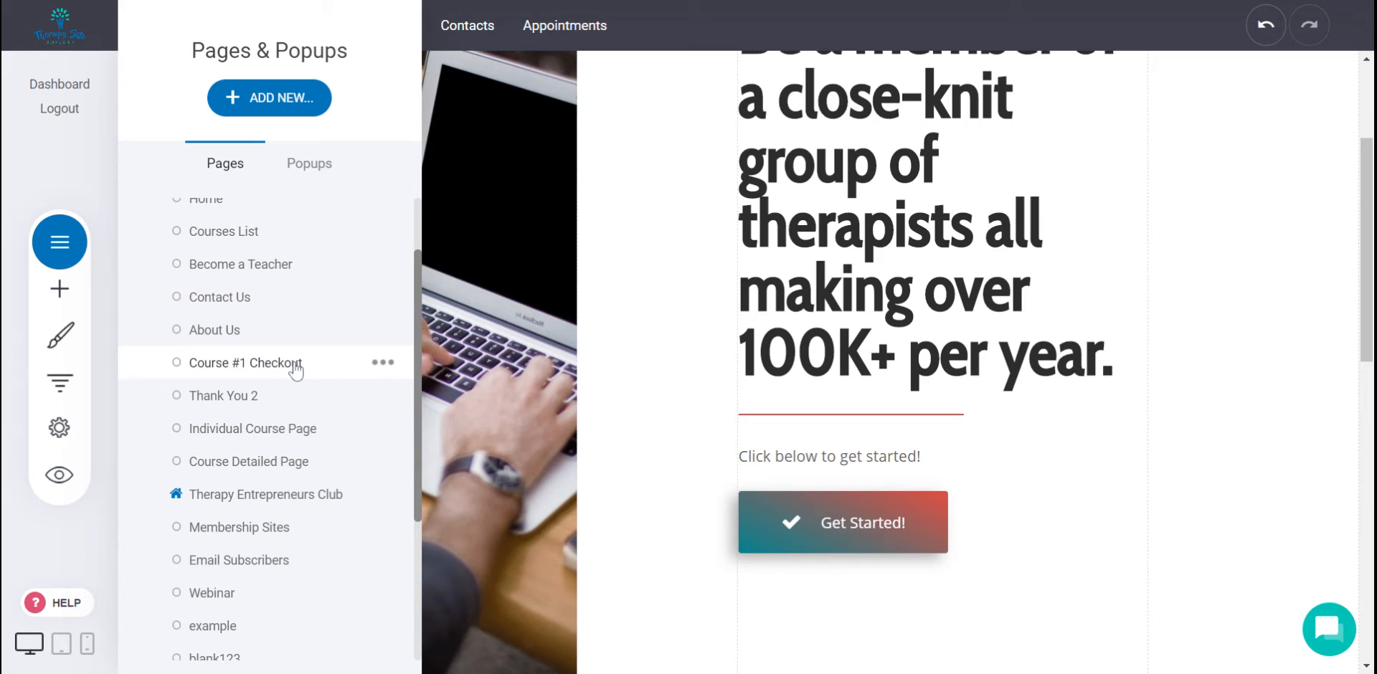
scroll(296, 369, "up", 1)
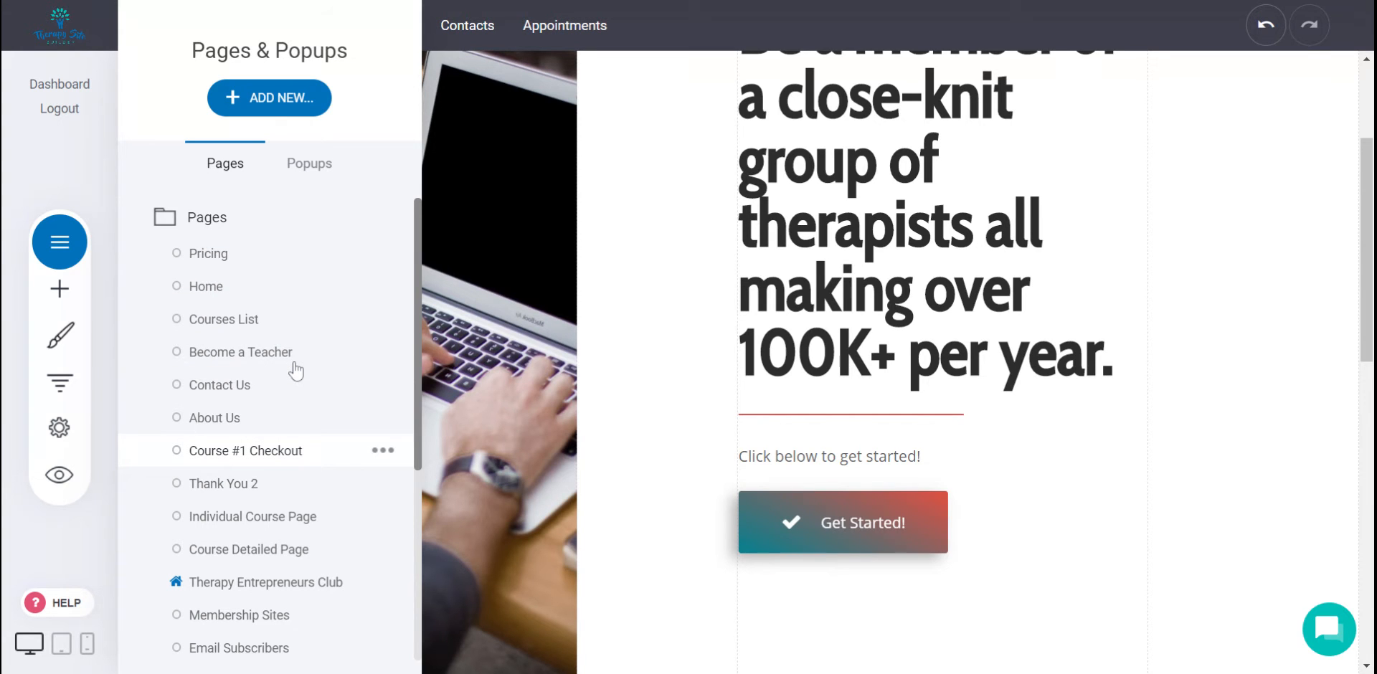
- Add a public page named teccheckout to the Pages group, using the Payment Title checkout template
left_click(285, 93)
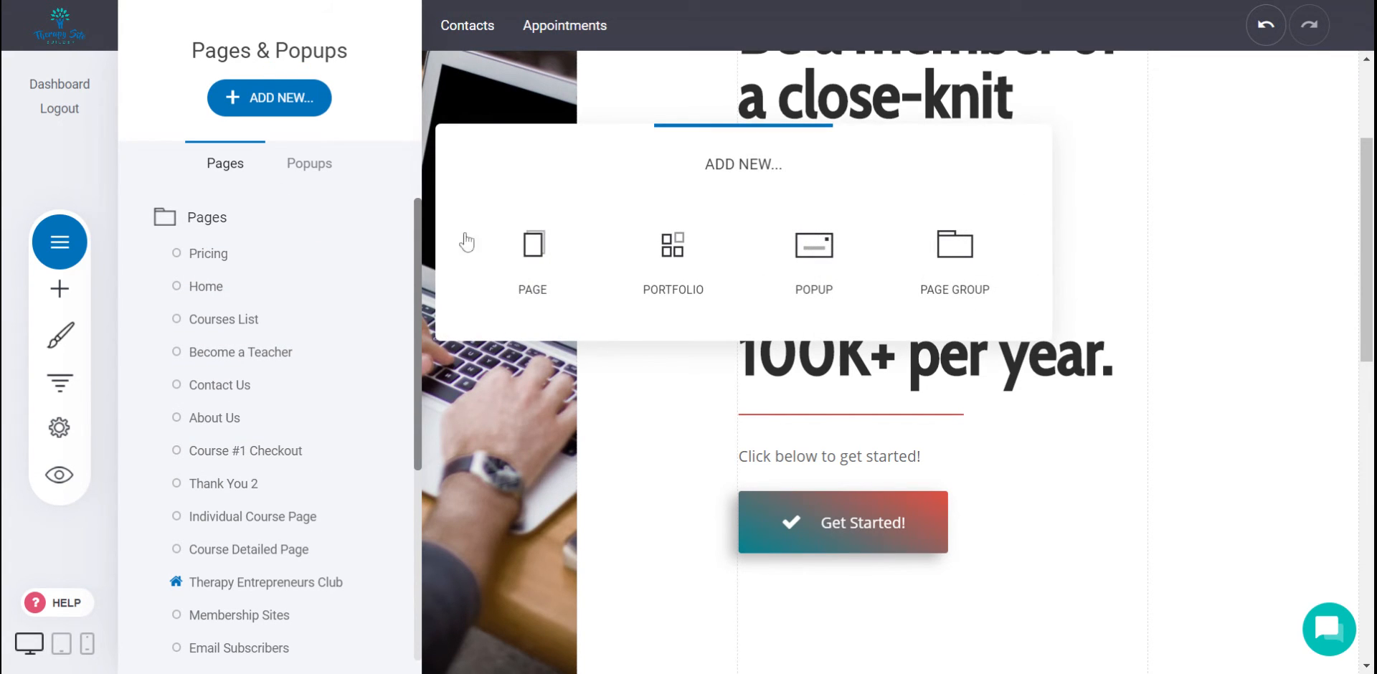
left_click(538, 271)
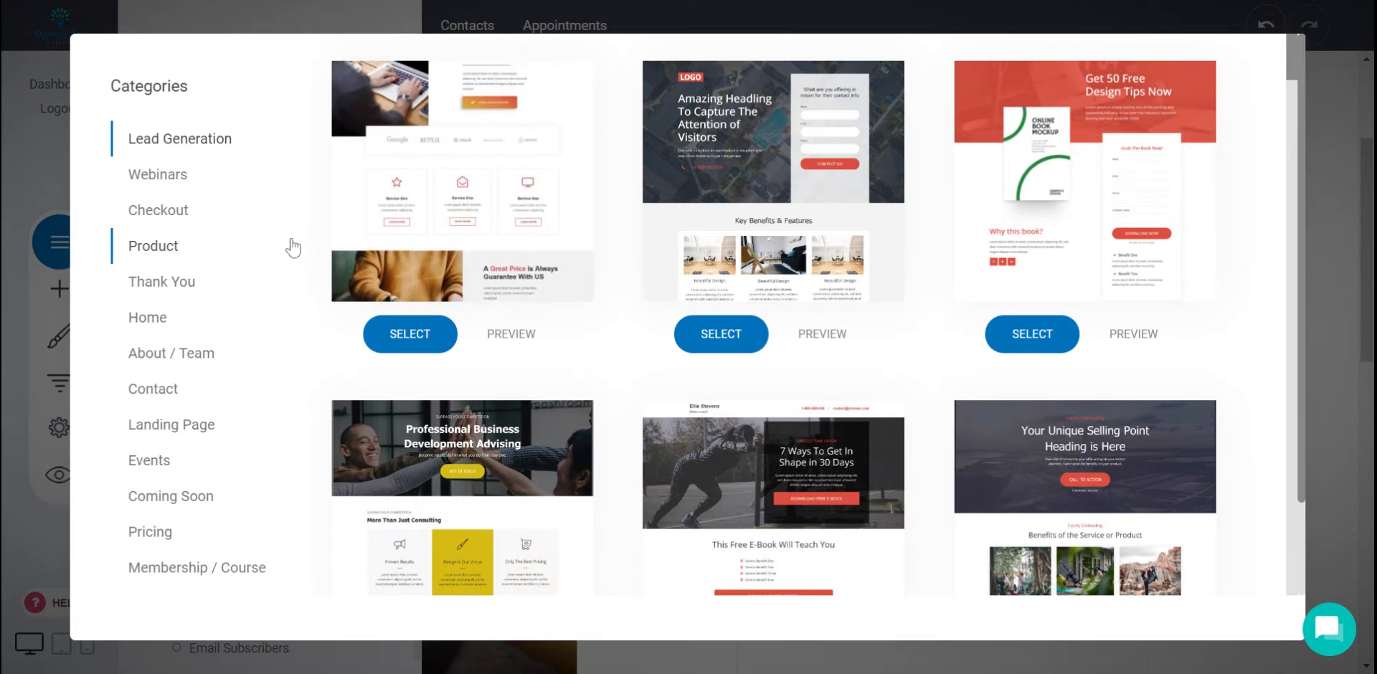
left_click(174, 211)
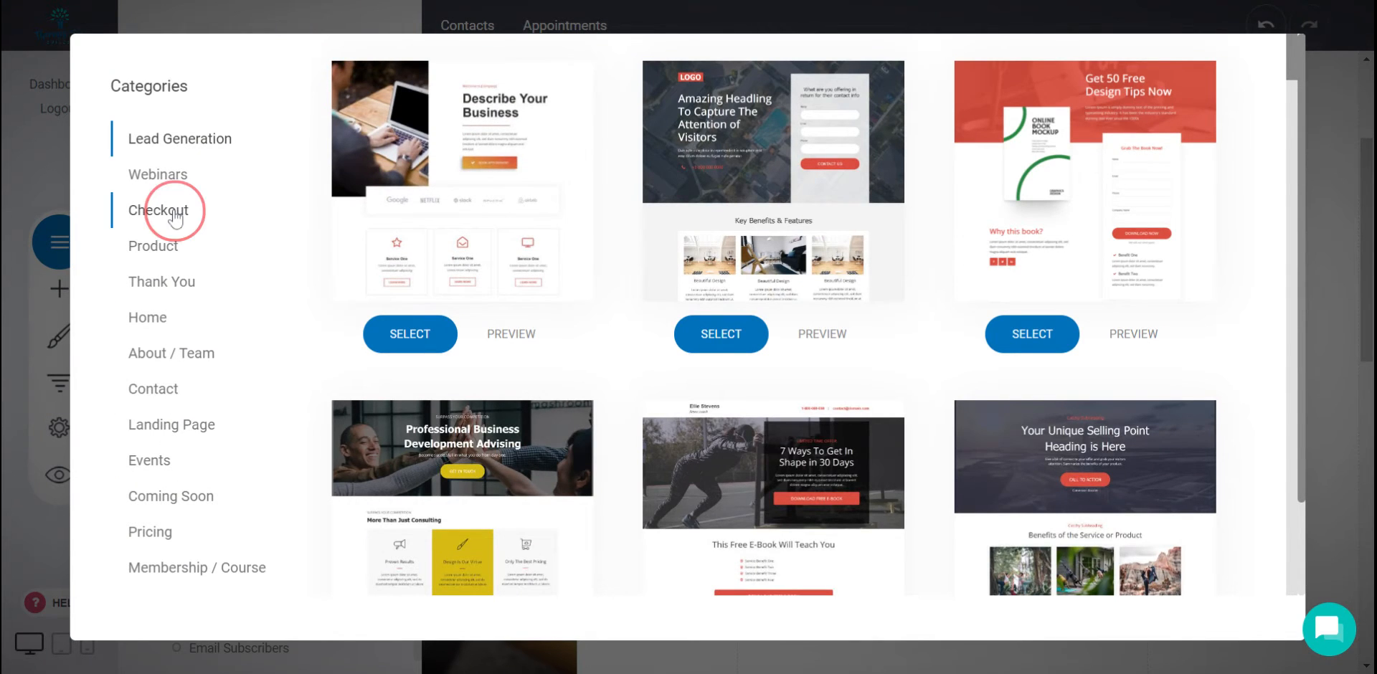
scroll(588, 378, "down", 5)
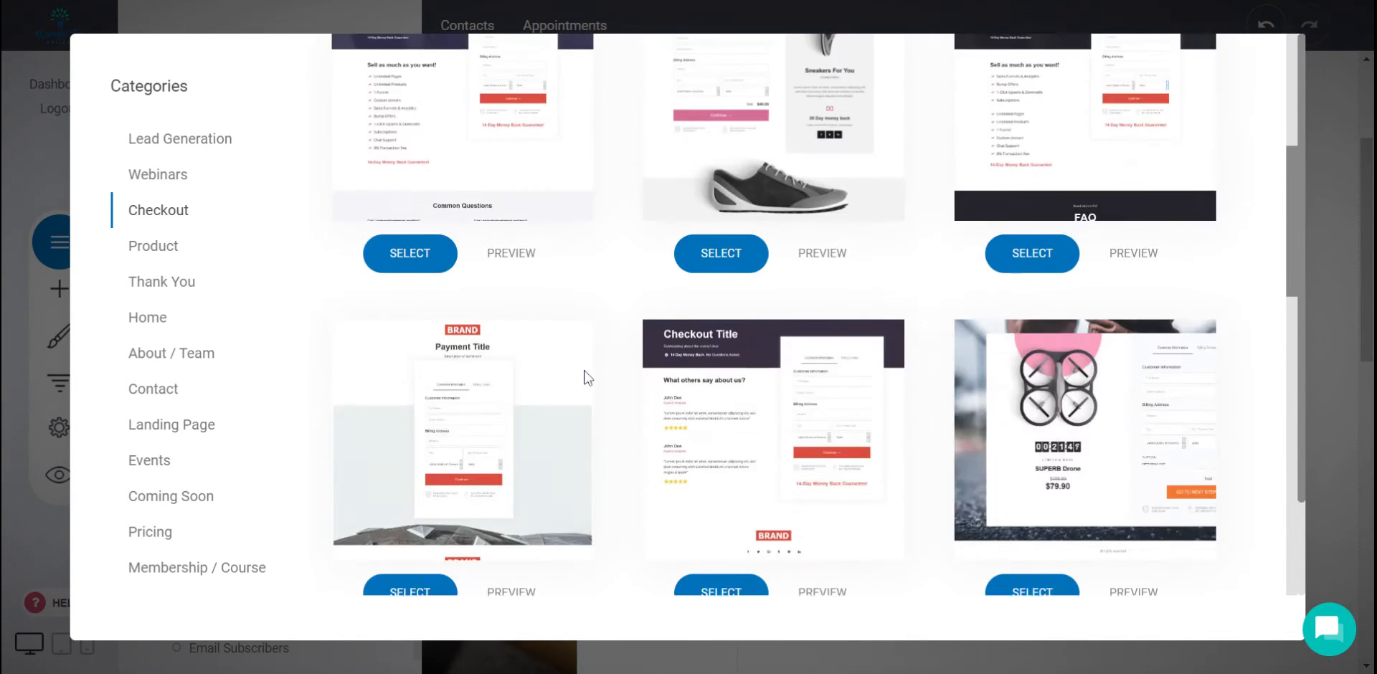
left_click(584, 378)
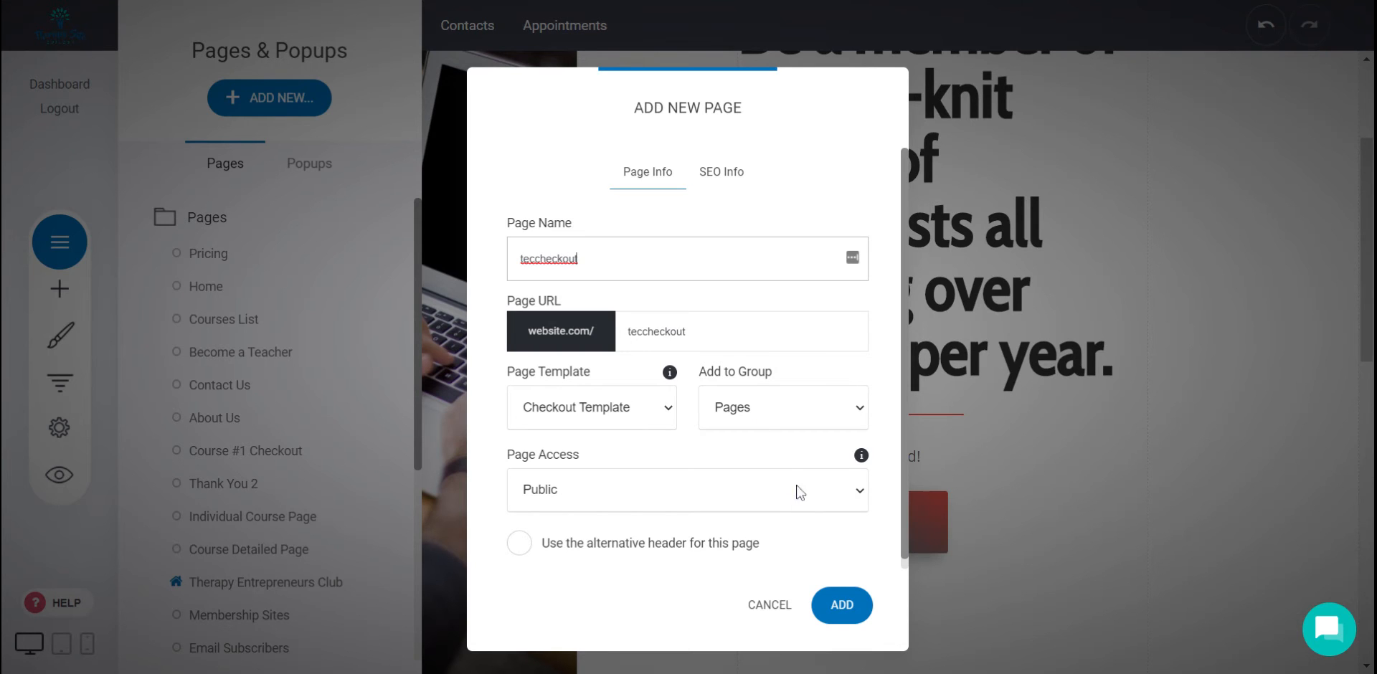
left_click(837, 614)
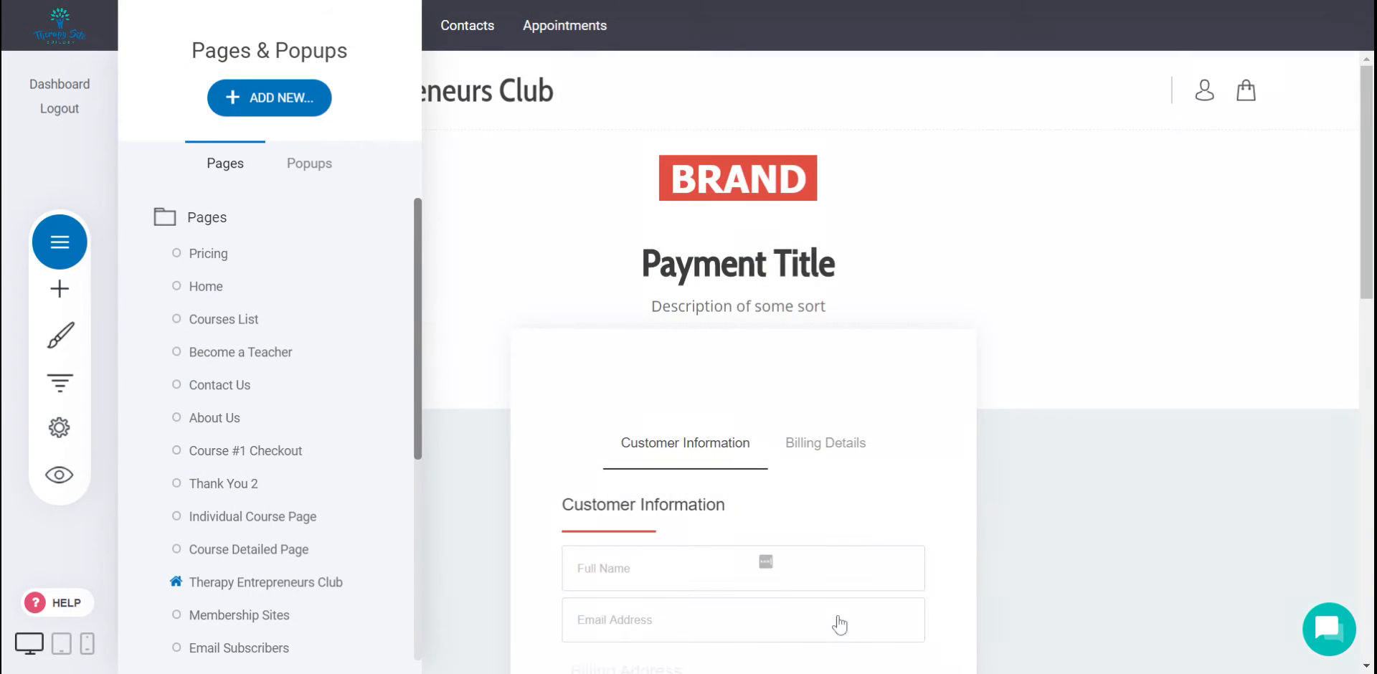
- Replace the BRAND text on the checkout page with "Therapy Entrepreneurs Club"
left_click(775, 187)
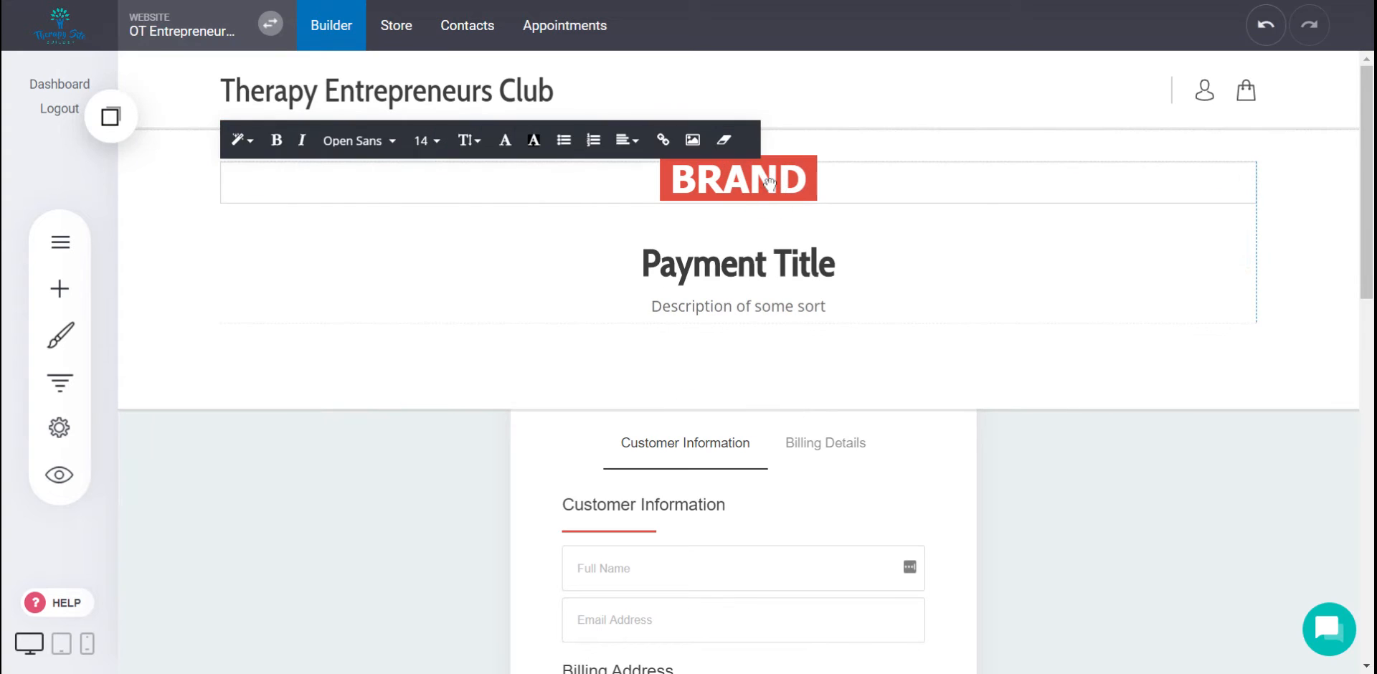
key("ctrl+a")
type("Therap")
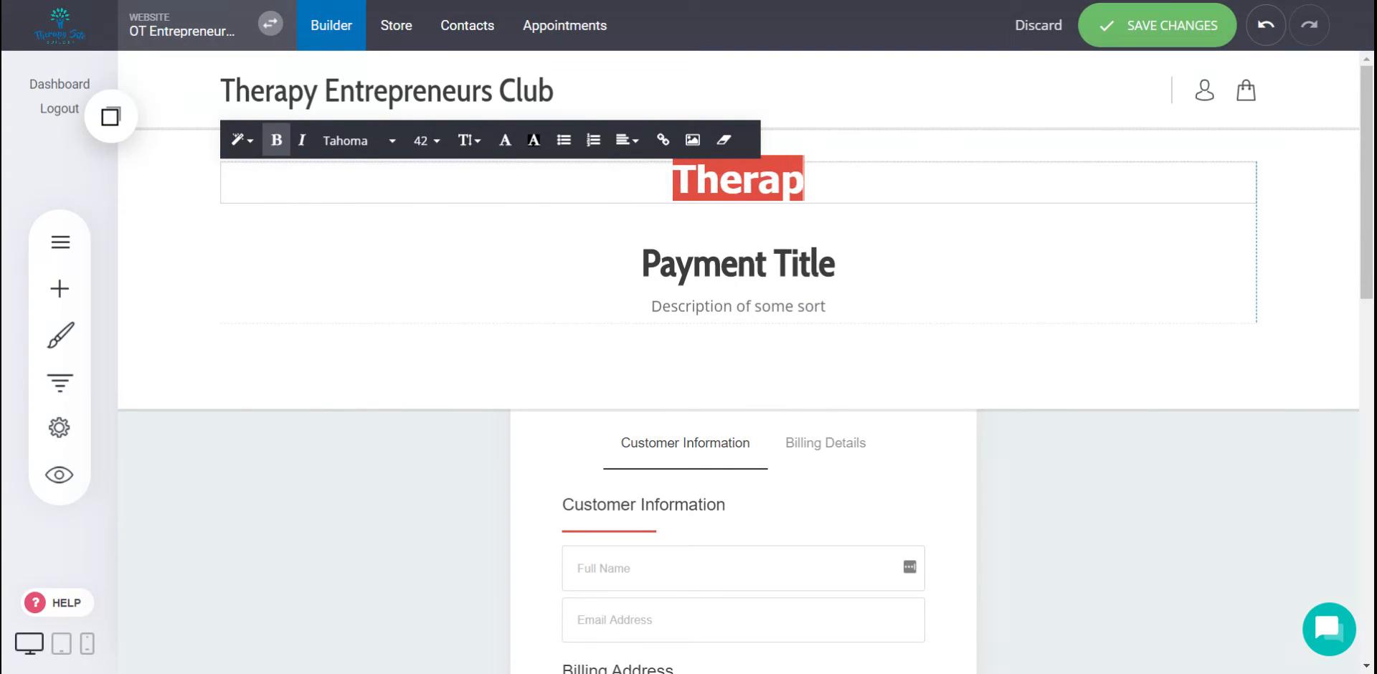
type("y Entrepreneurs Club")
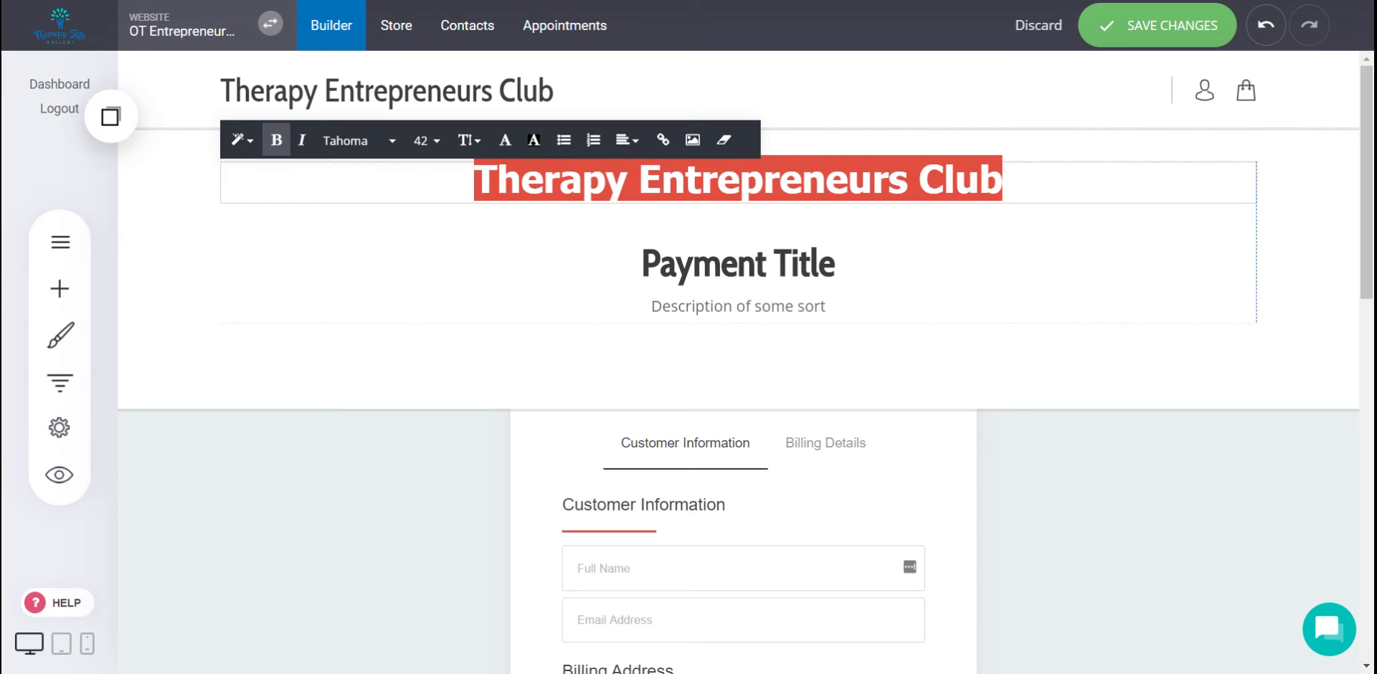
- Replace the Payment Title heading with "Become one of the few, the proud, the $100k+ earners in Therapy businesses." and save the page
left_click(765, 266)
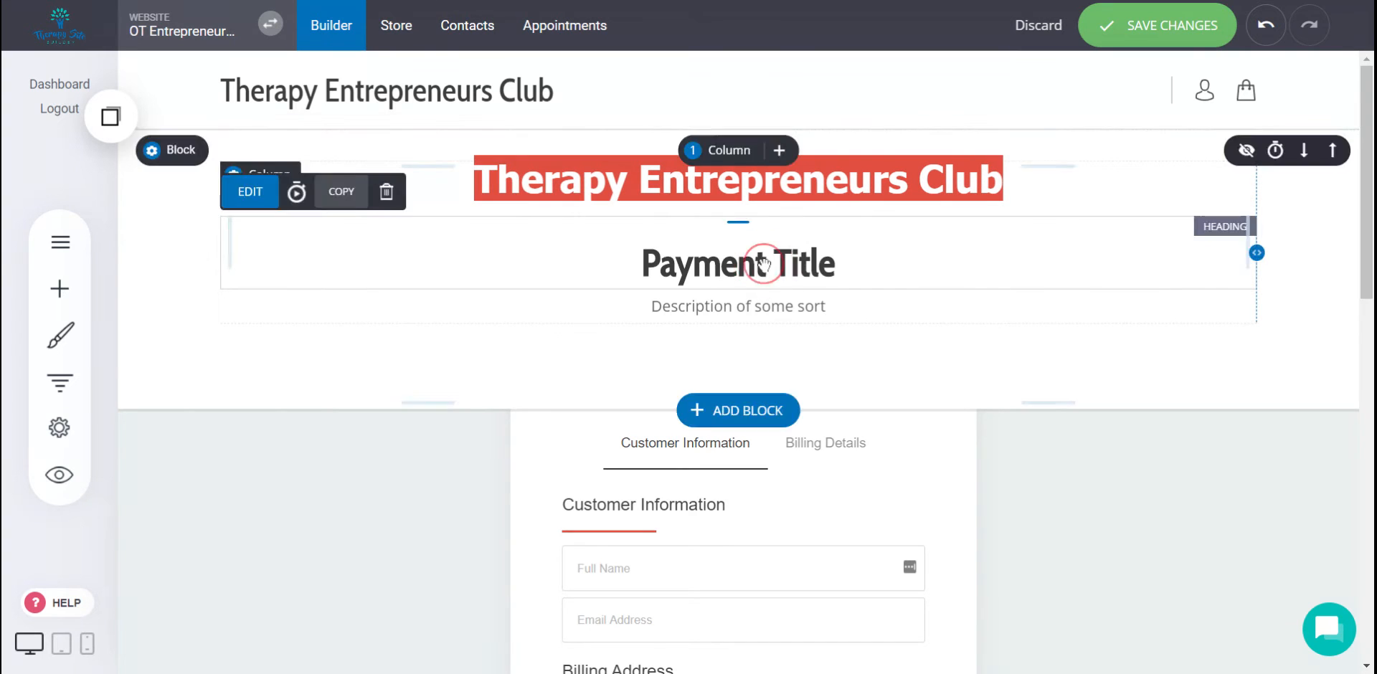
type("Become ")
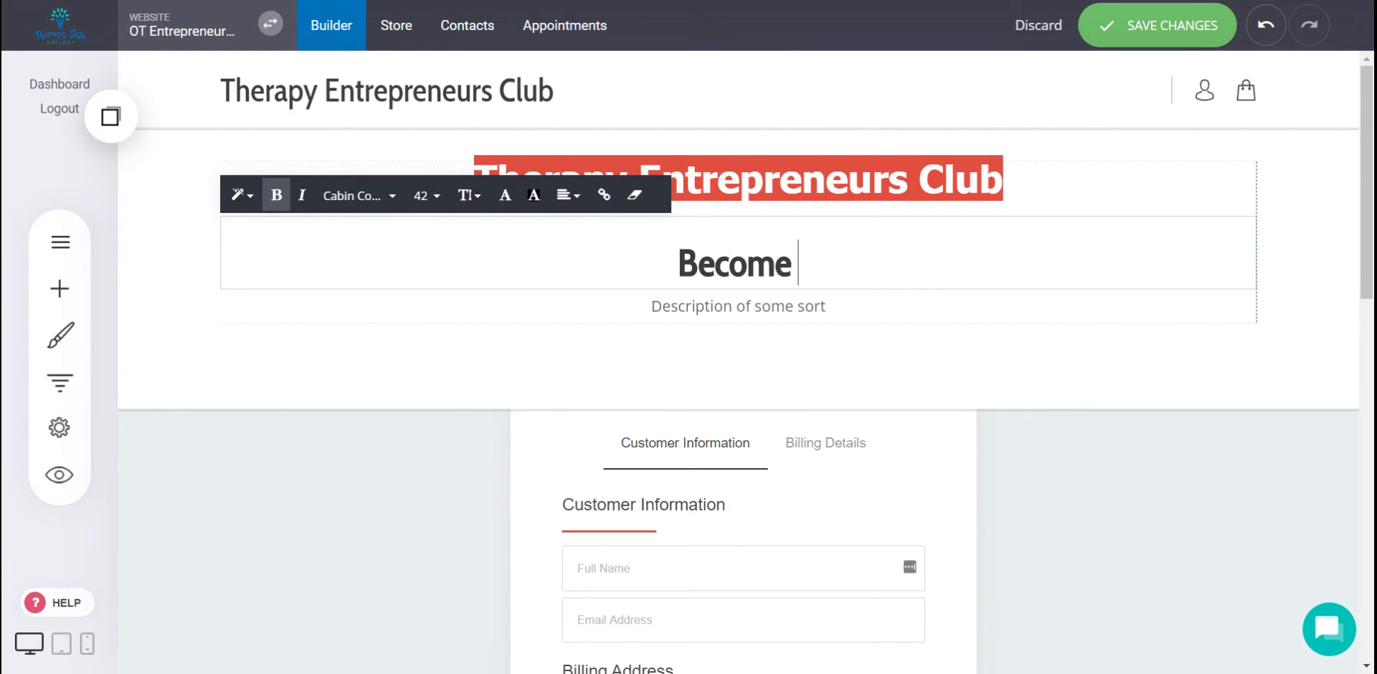
type("one of the few")
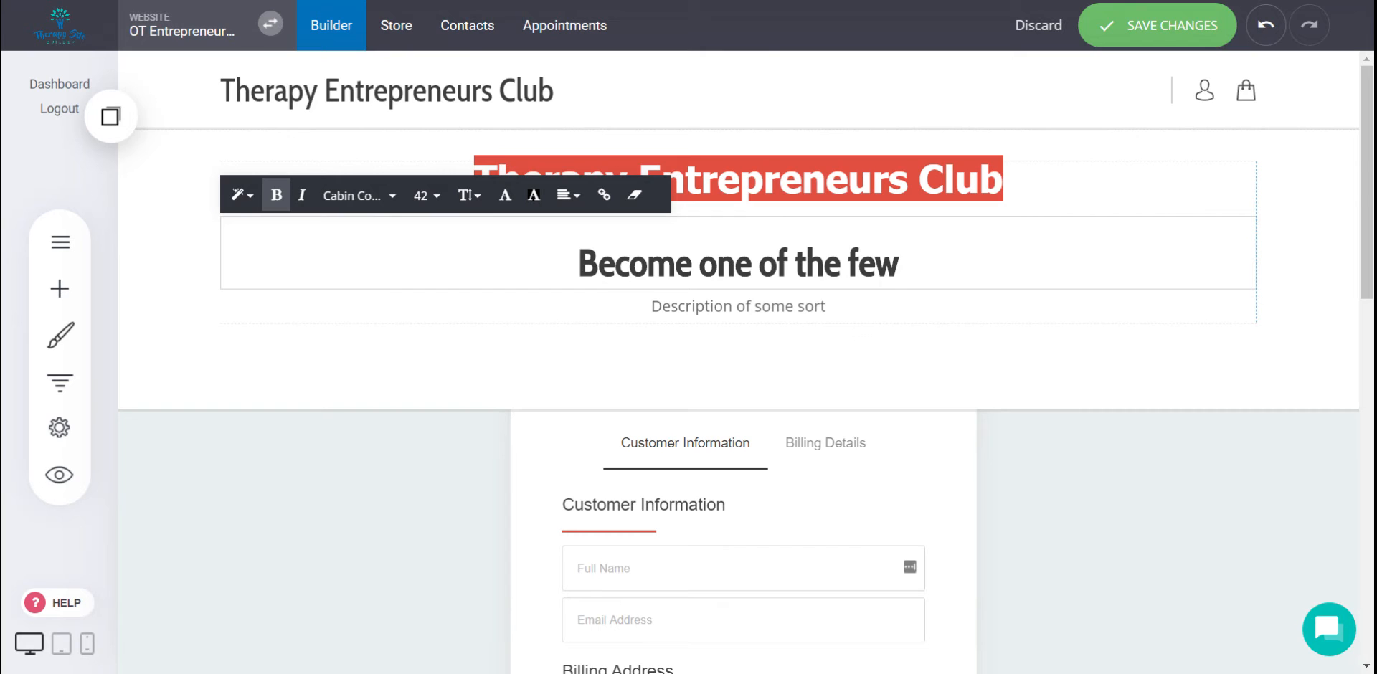
type(", the proud, the ")
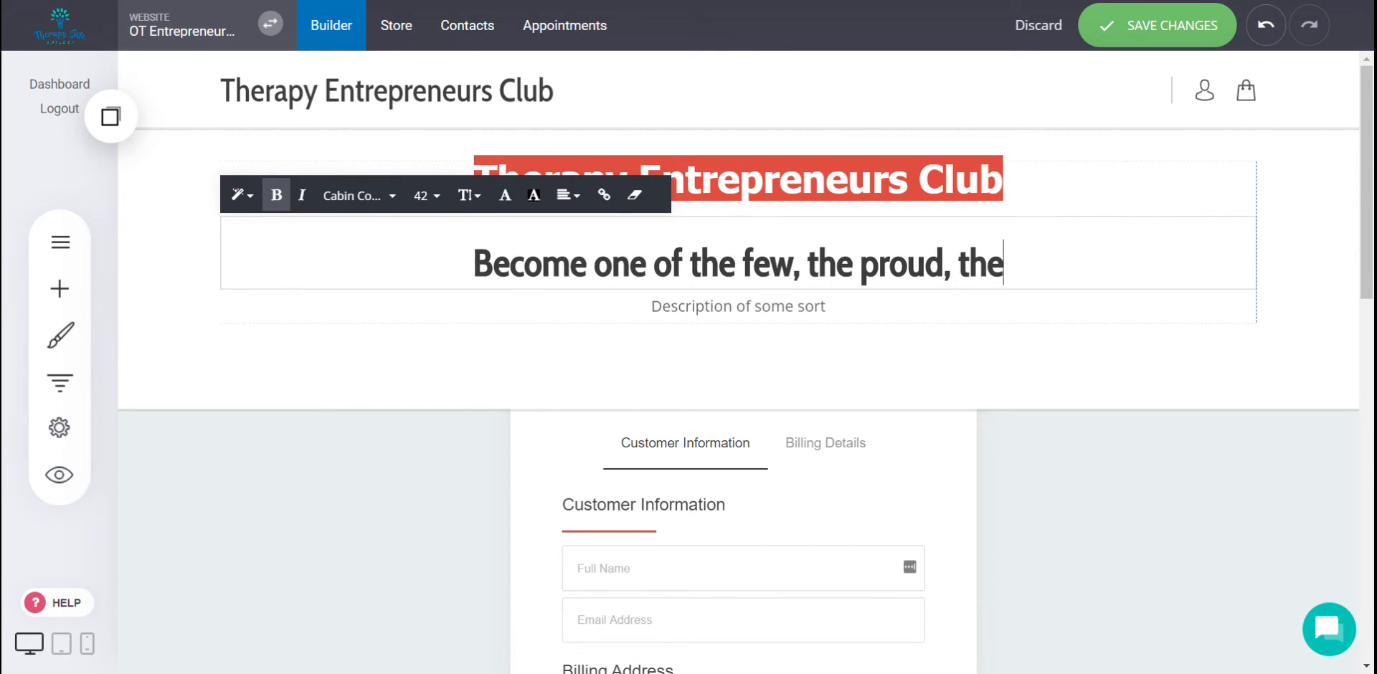
type("$100")
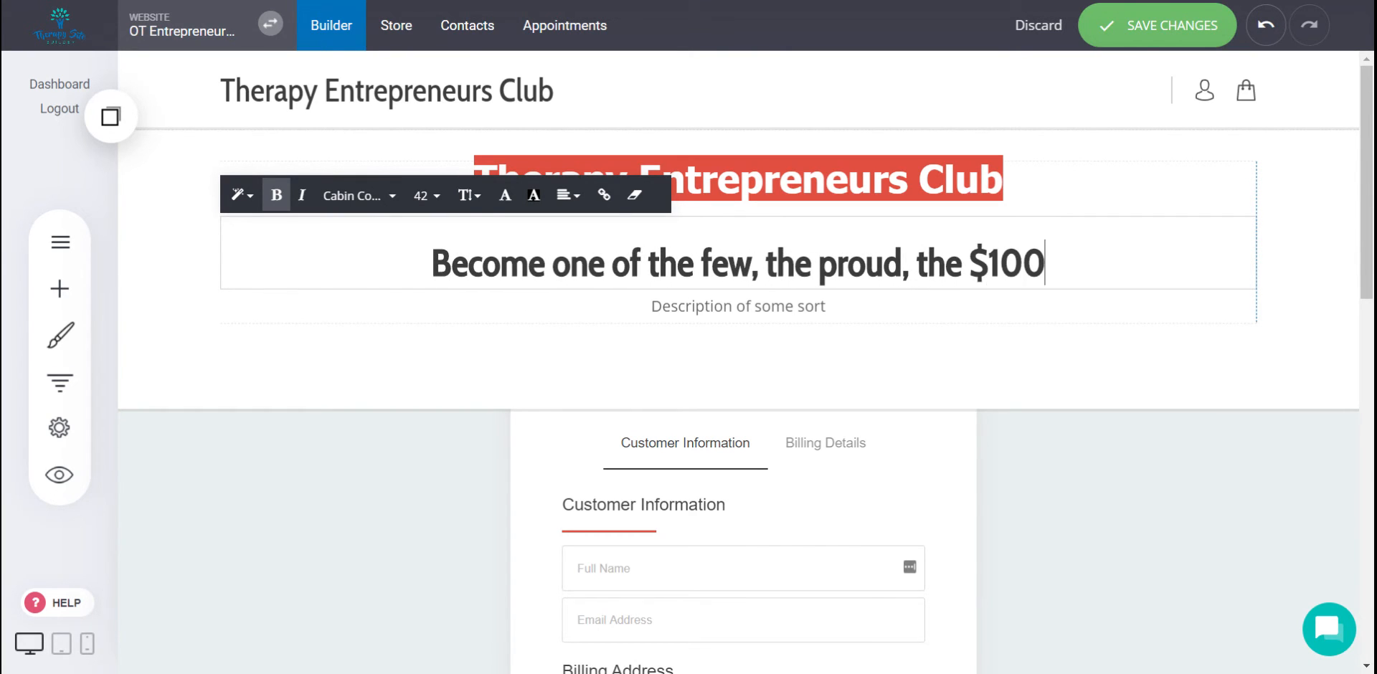
type("k+ ")
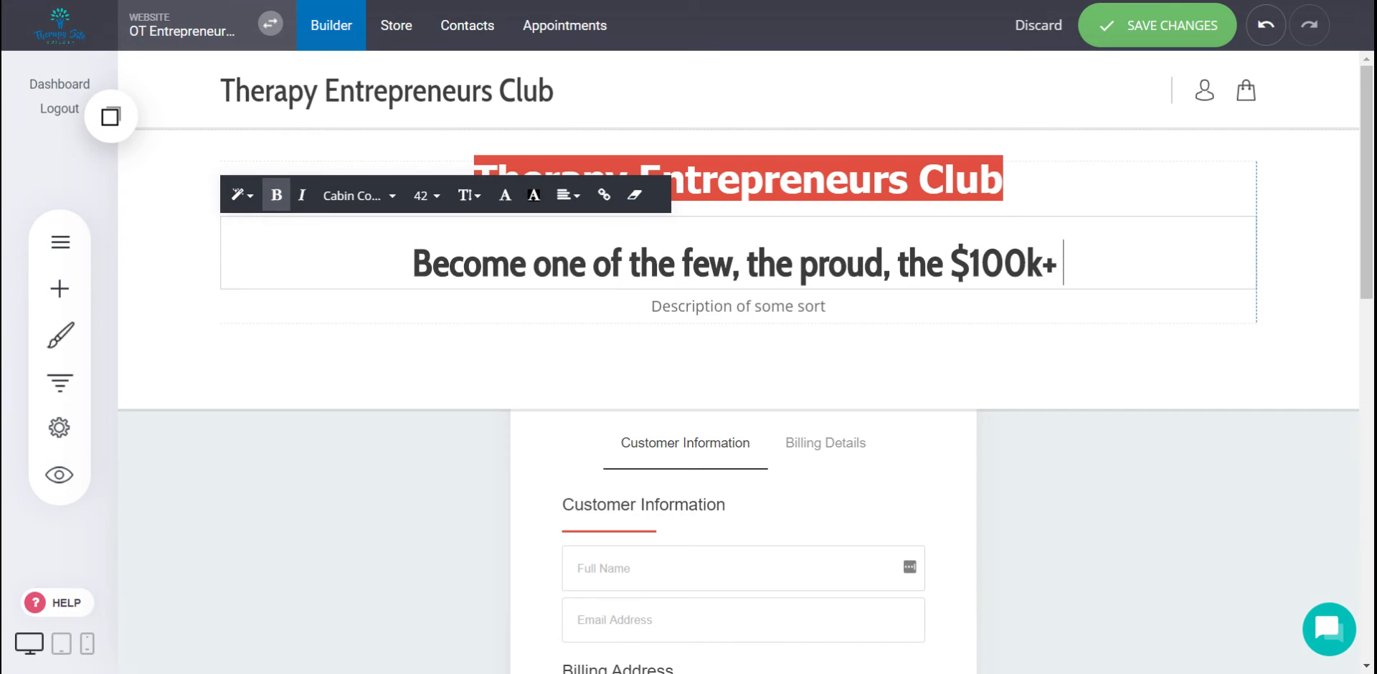
type("earners i")
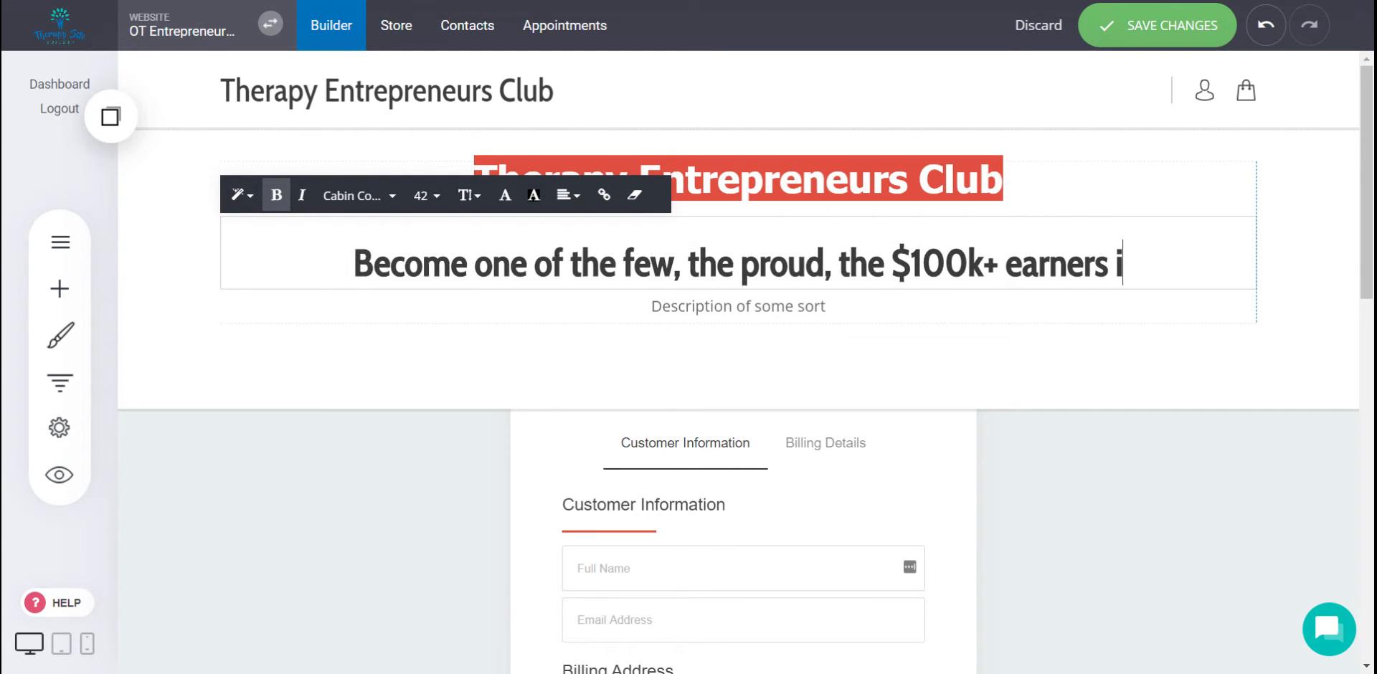
type("n Therapy businesses.")
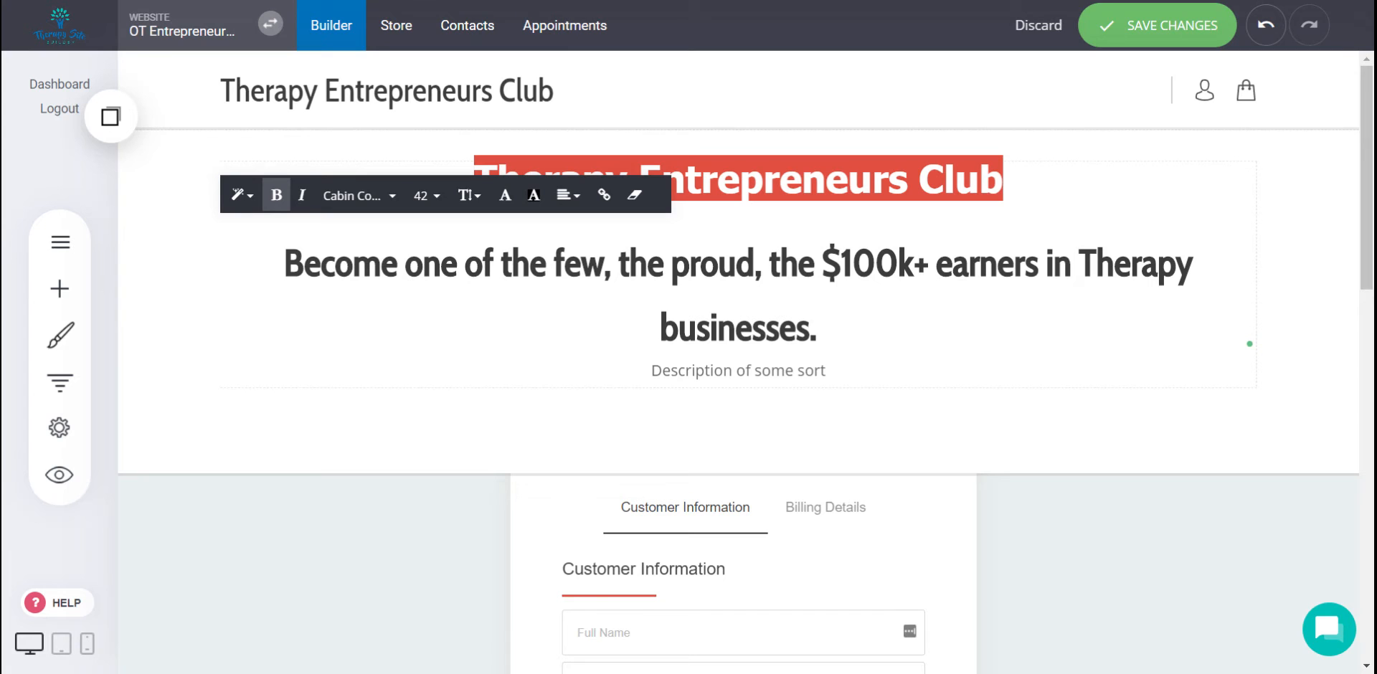
scroll(915, 366, "down", 1)
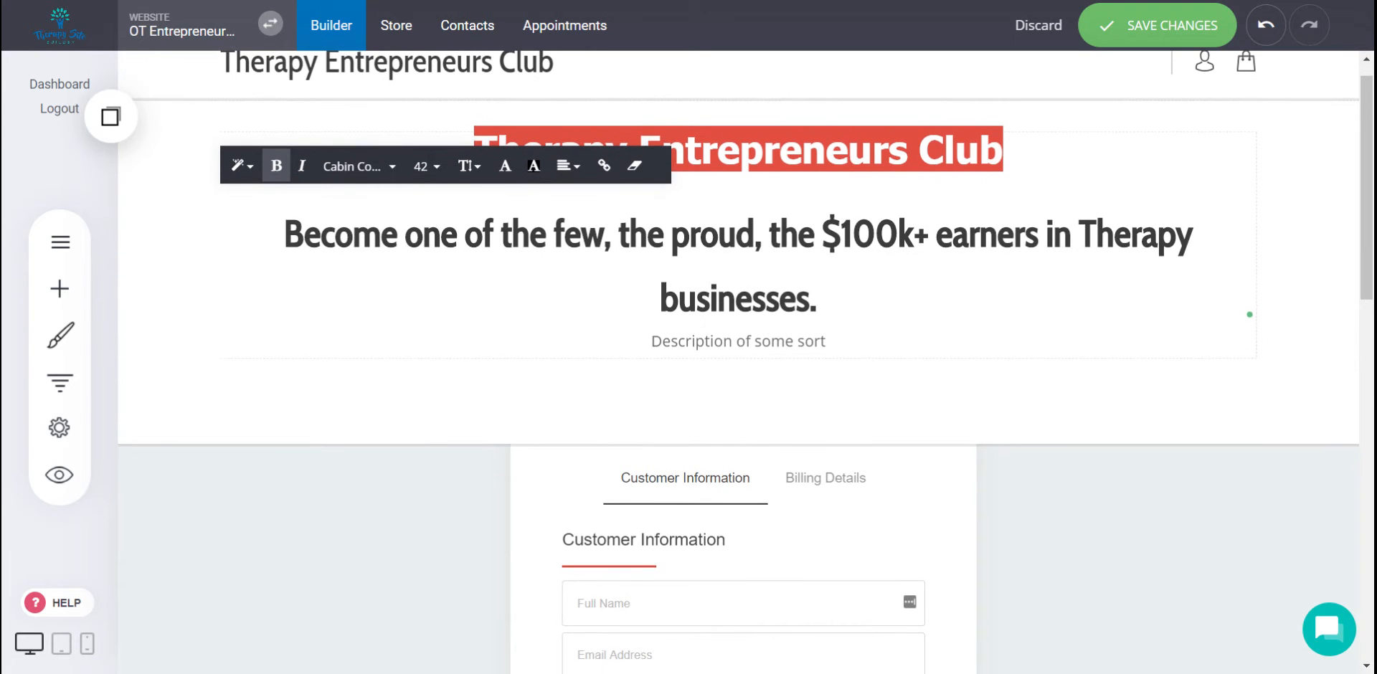
left_click(1156, 32)
- Delete the "Description of some sort" text widget under the heading and save the page
scroll(1052, 325, "down", 3)
scroll(1052, 325, "up", 2)
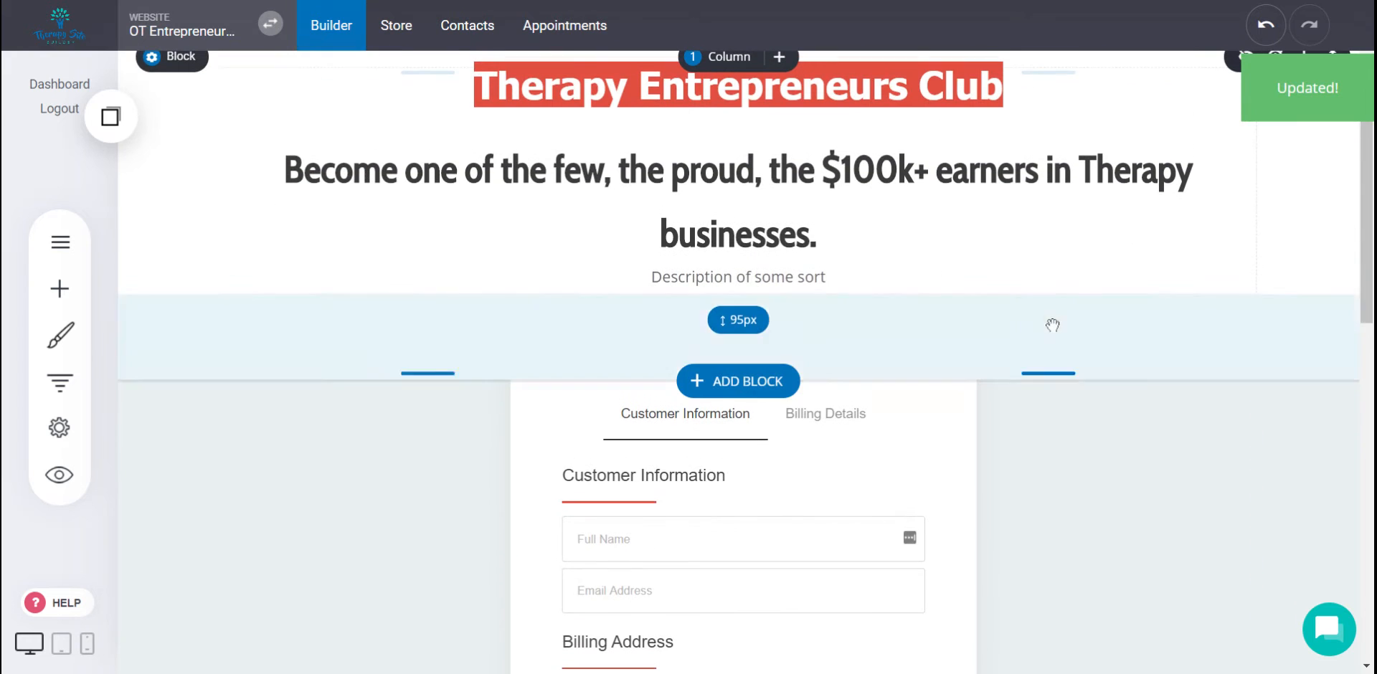
left_click(799, 277)
left_click(386, 235)
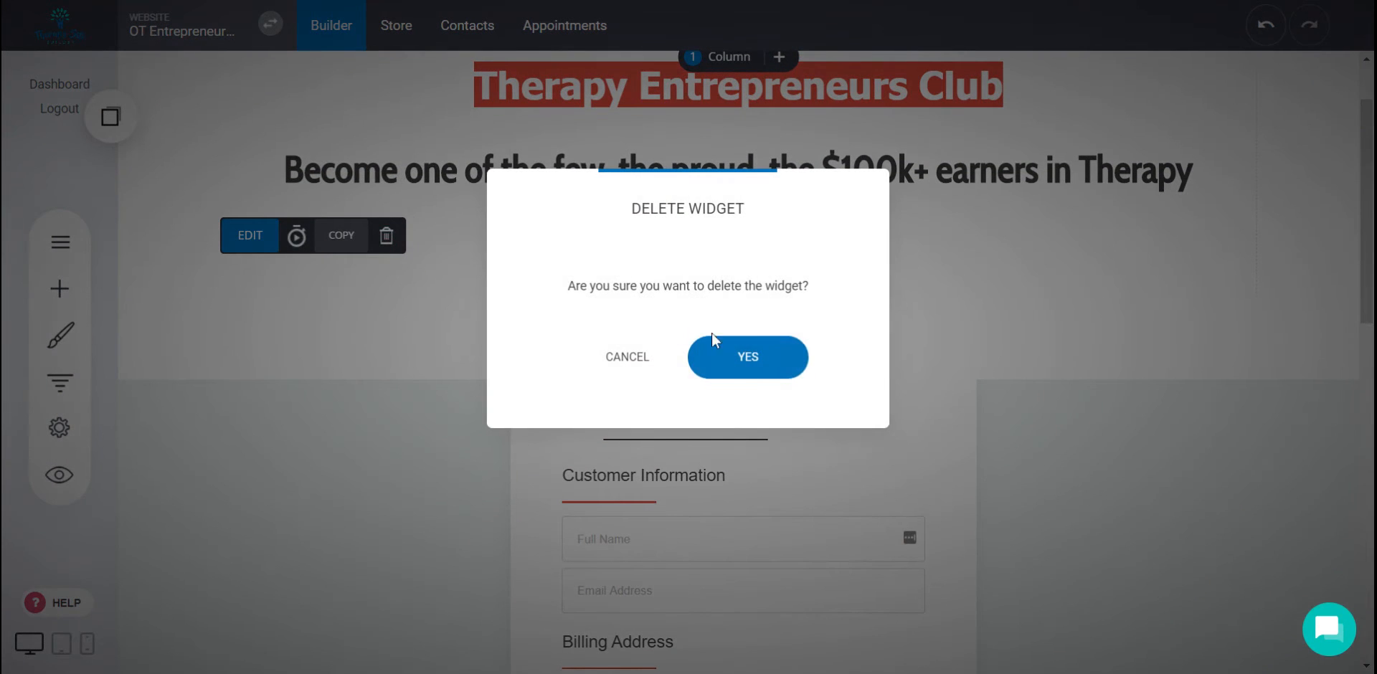
left_click(732, 356)
left_click(1147, 27)
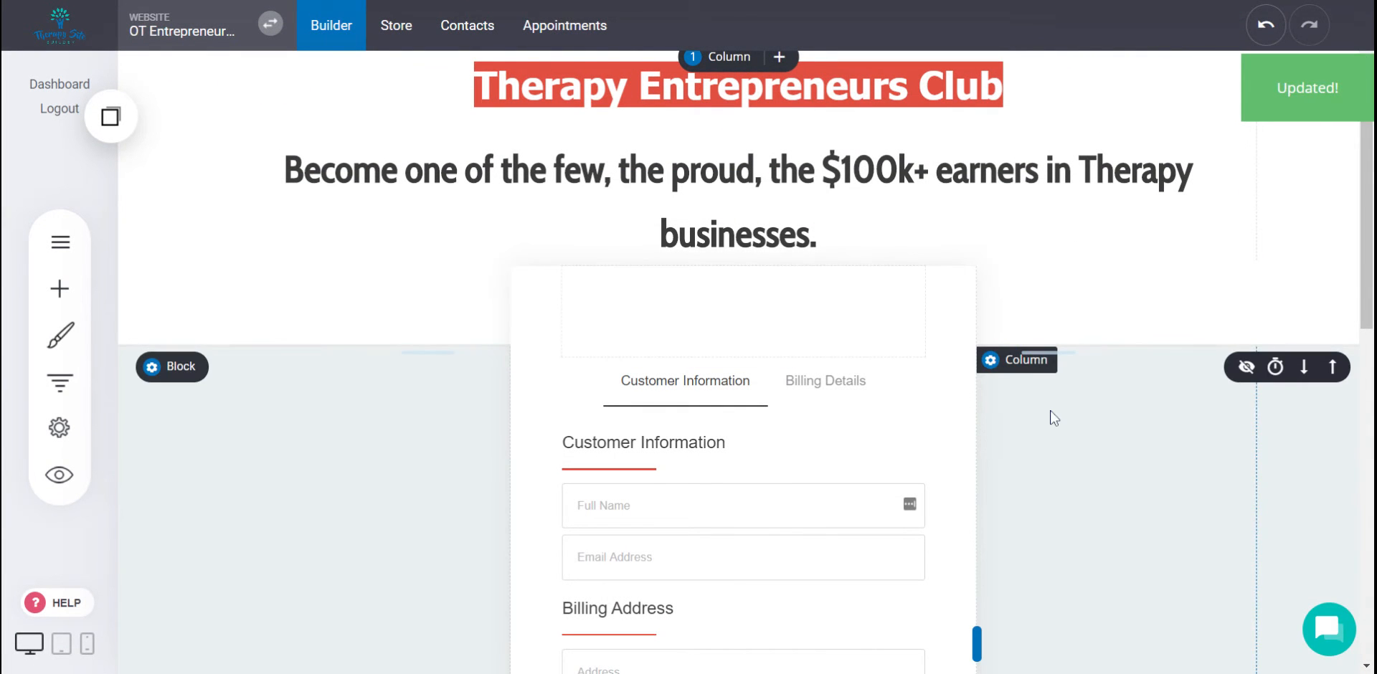
- Assign the club membership product as the main product of the checkout form
scroll(1051, 411, "down", 1)
scroll(1049, 414, "up", 2)
scroll(1048, 415, "down", 4)
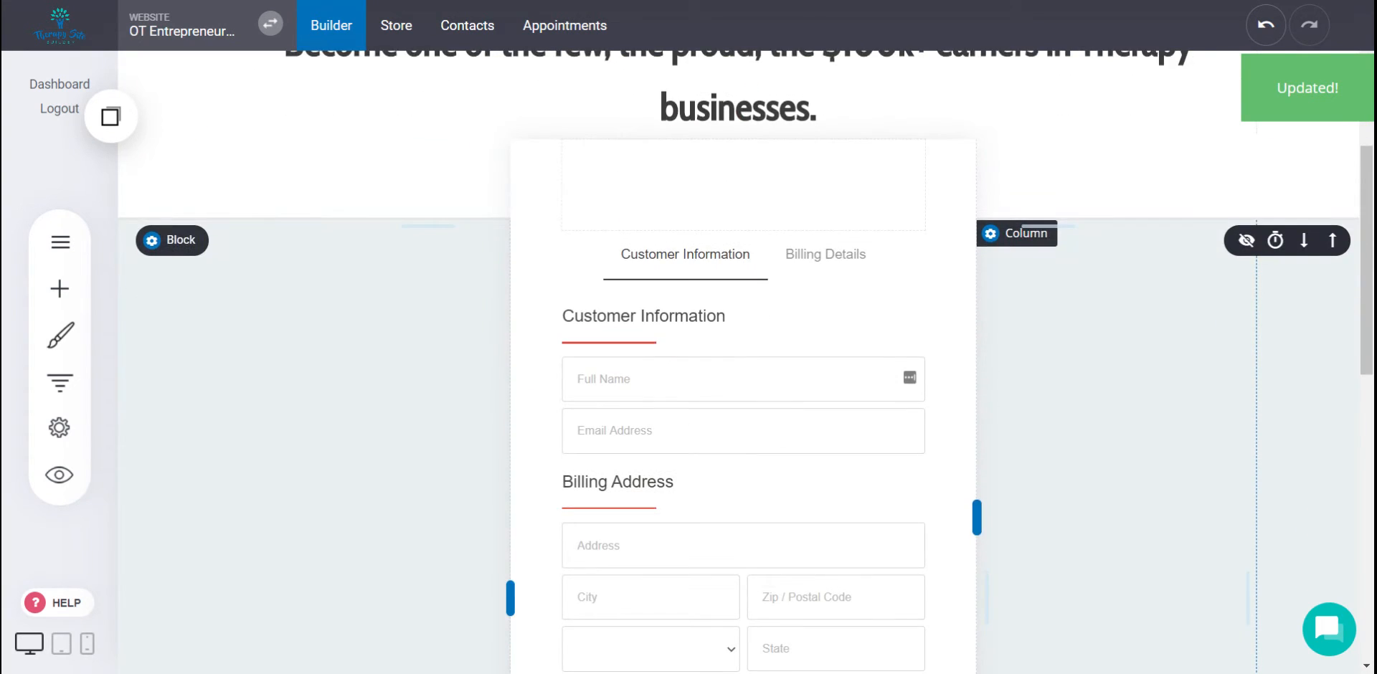
scroll(746, 289, "up", 2)
left_click(744, 286)
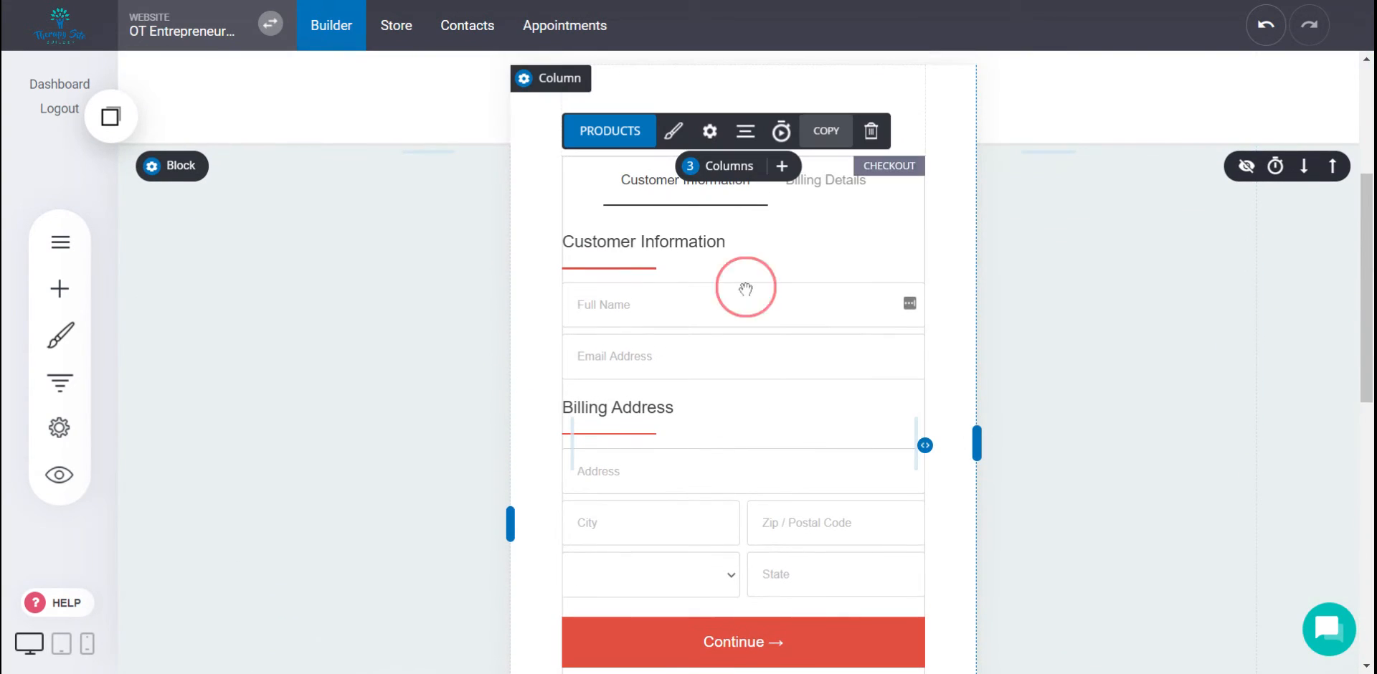
left_click(745, 287)
left_click(634, 132)
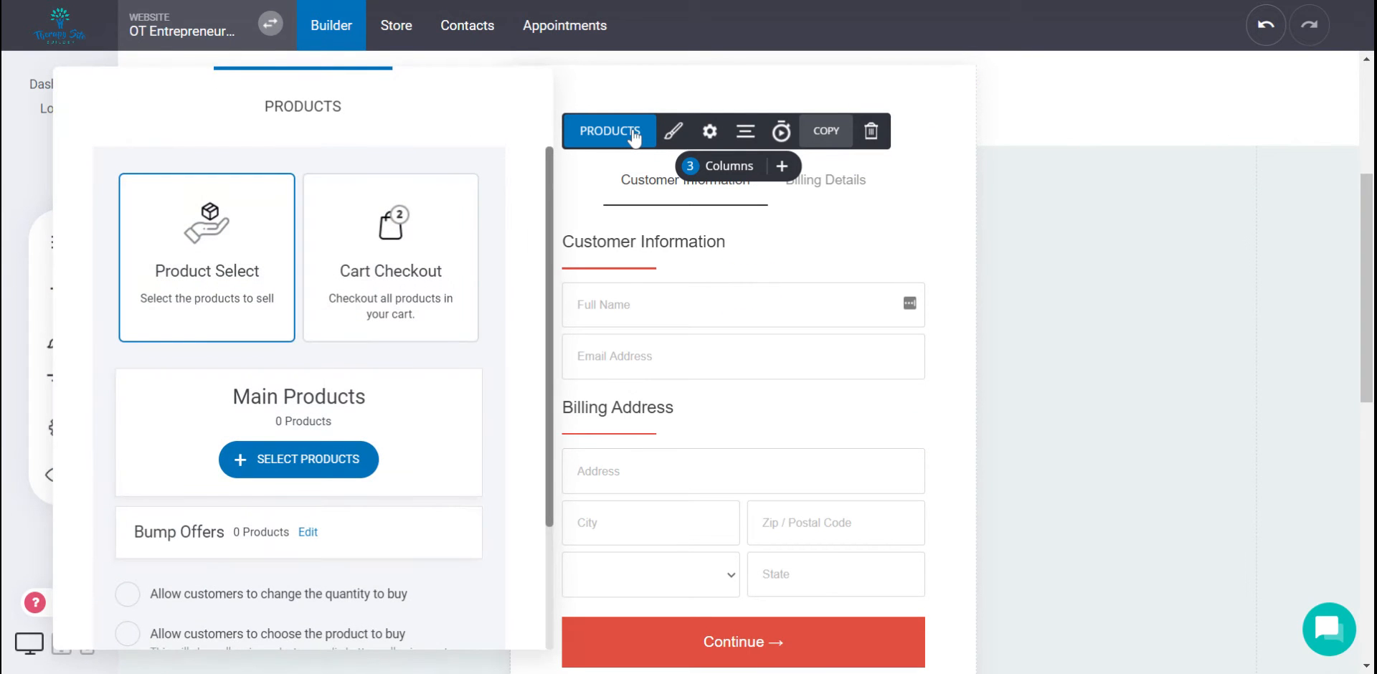
scroll(348, 487, "down", 3)
left_click(327, 313)
left_click(543, 191)
left_click(809, 331)
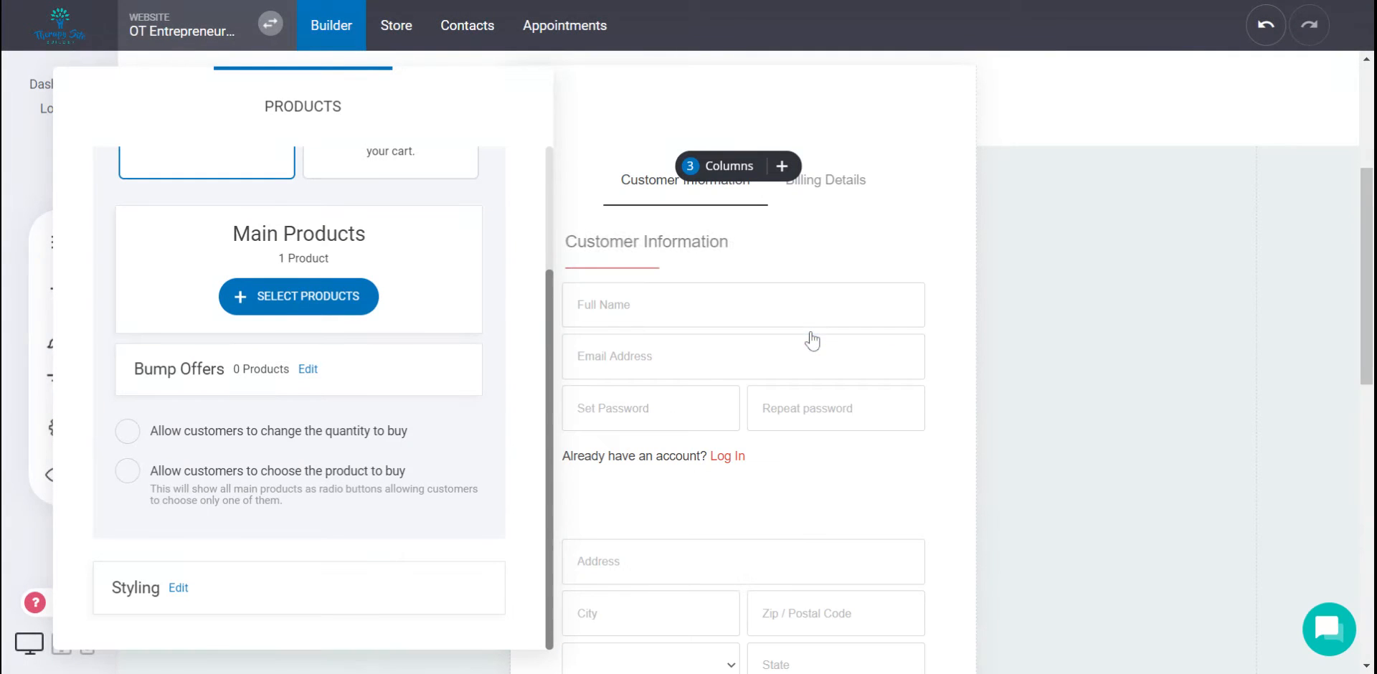
scroll(507, 403, "up", 2)
scroll(506, 404, "down", 2)
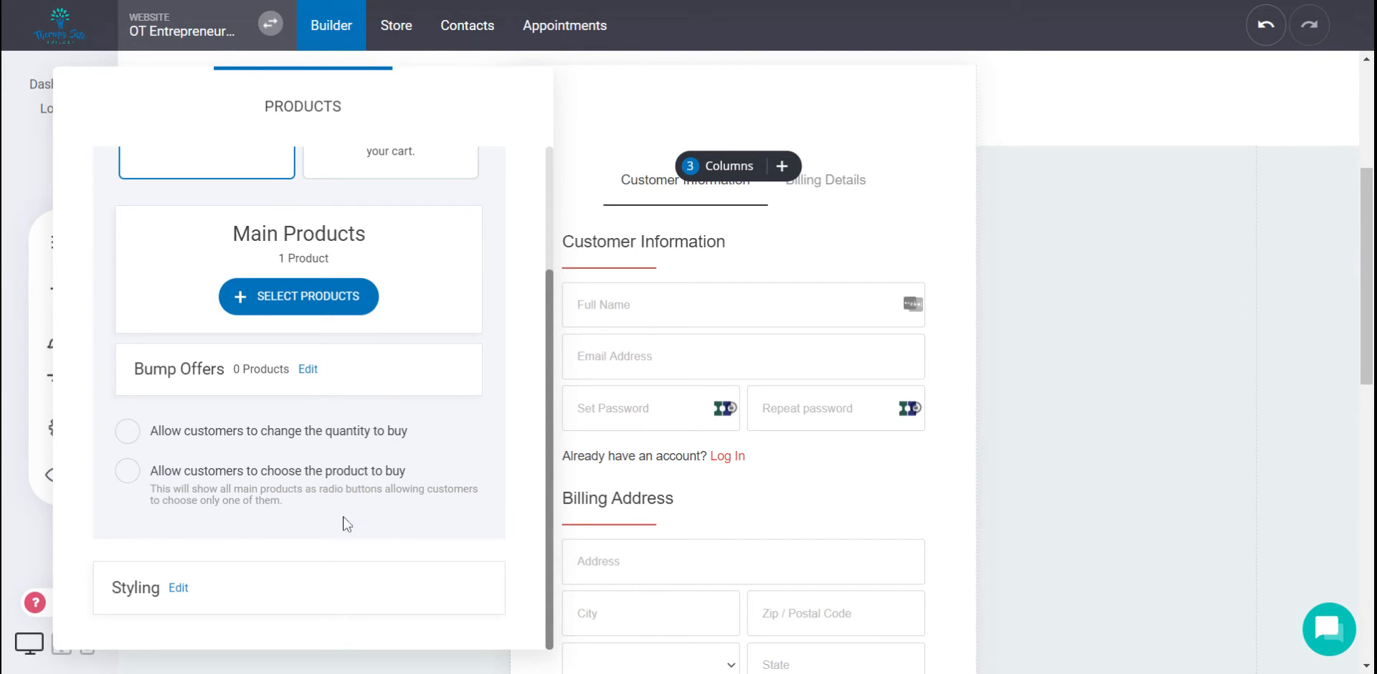
scroll(313, 441, "up", 2)
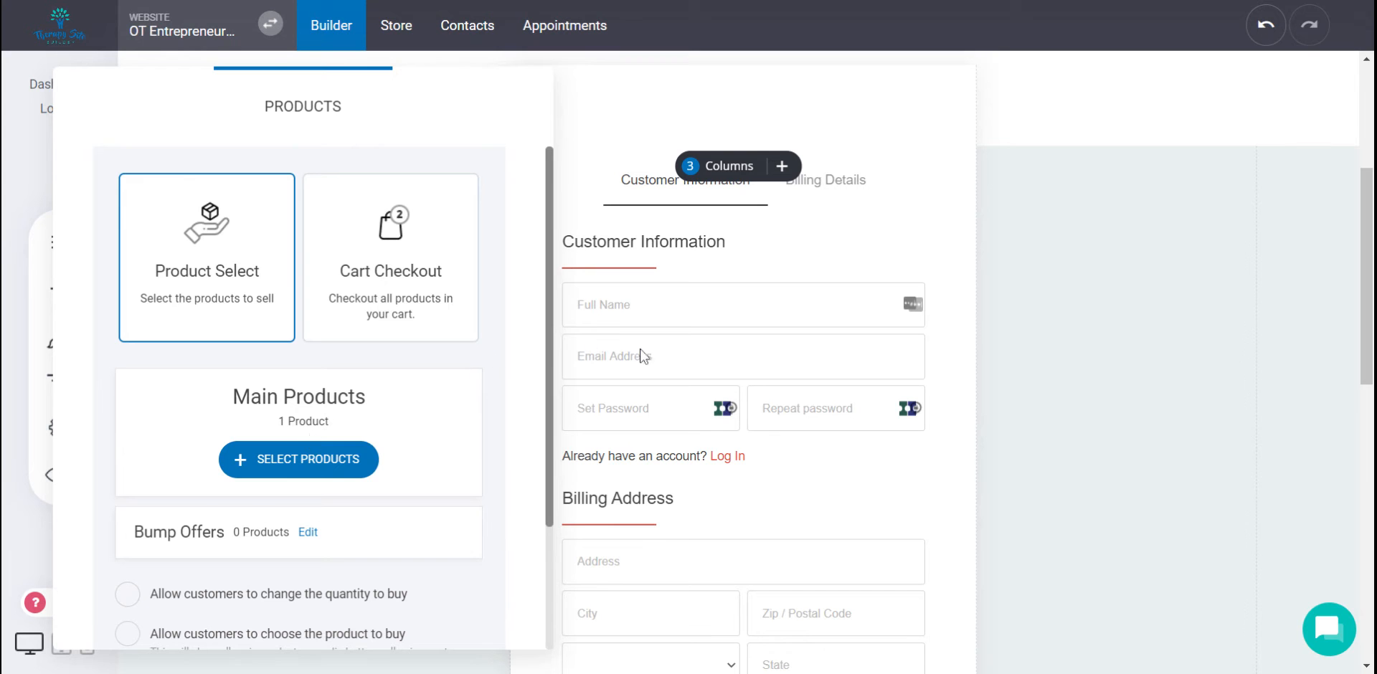
left_click(666, 356)
- Turn on tagging customers on new orders for the checkout form with the tag TherapyEntrepreneursClub and save the page
scroll(880, 319, "down", 5)
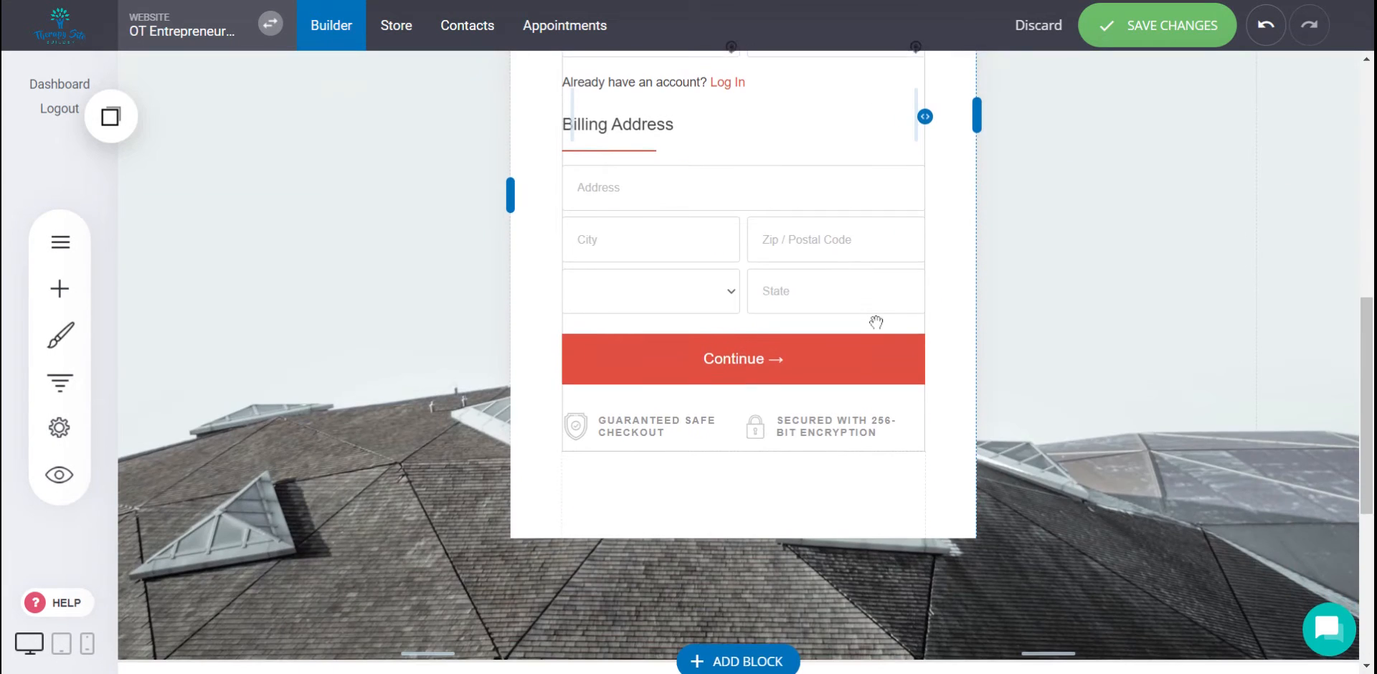
scroll(876, 323, "up", 3)
scroll(876, 322, "down", 3)
left_click(788, 337)
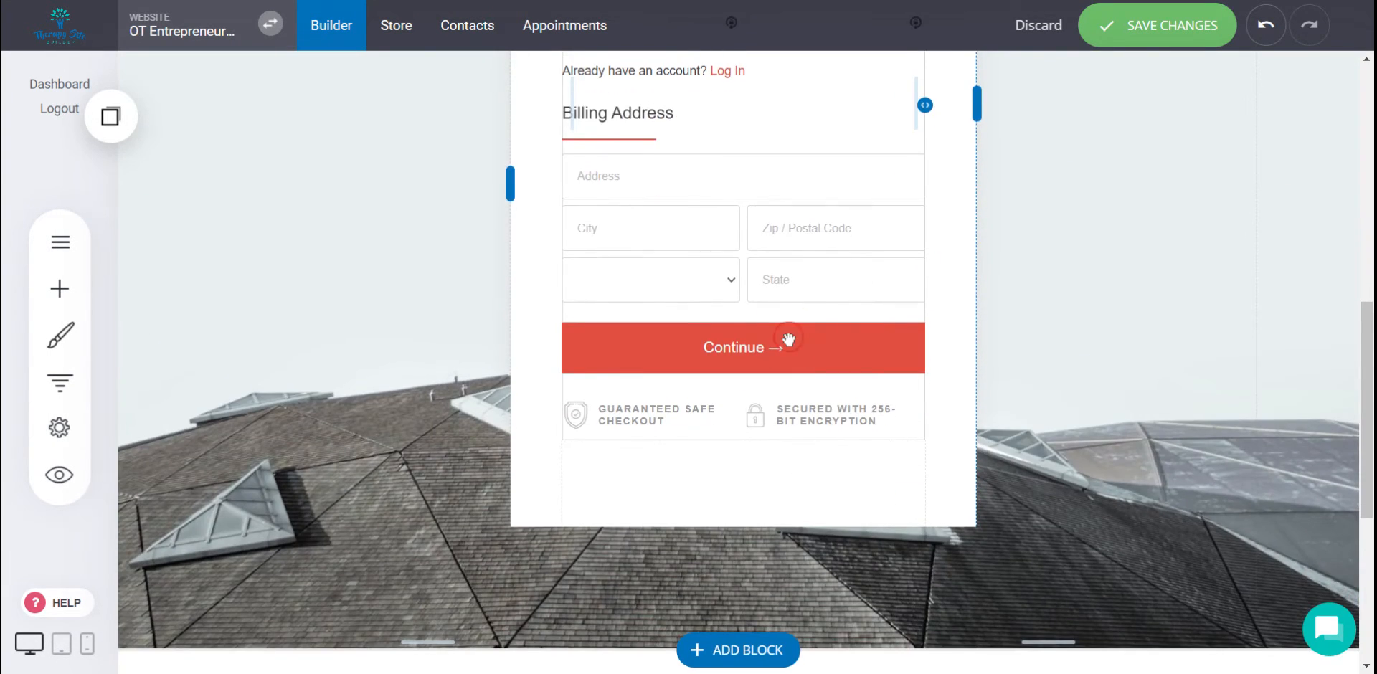
scroll(663, 228, "up", 9)
scroll(660, 347, "down", 3)
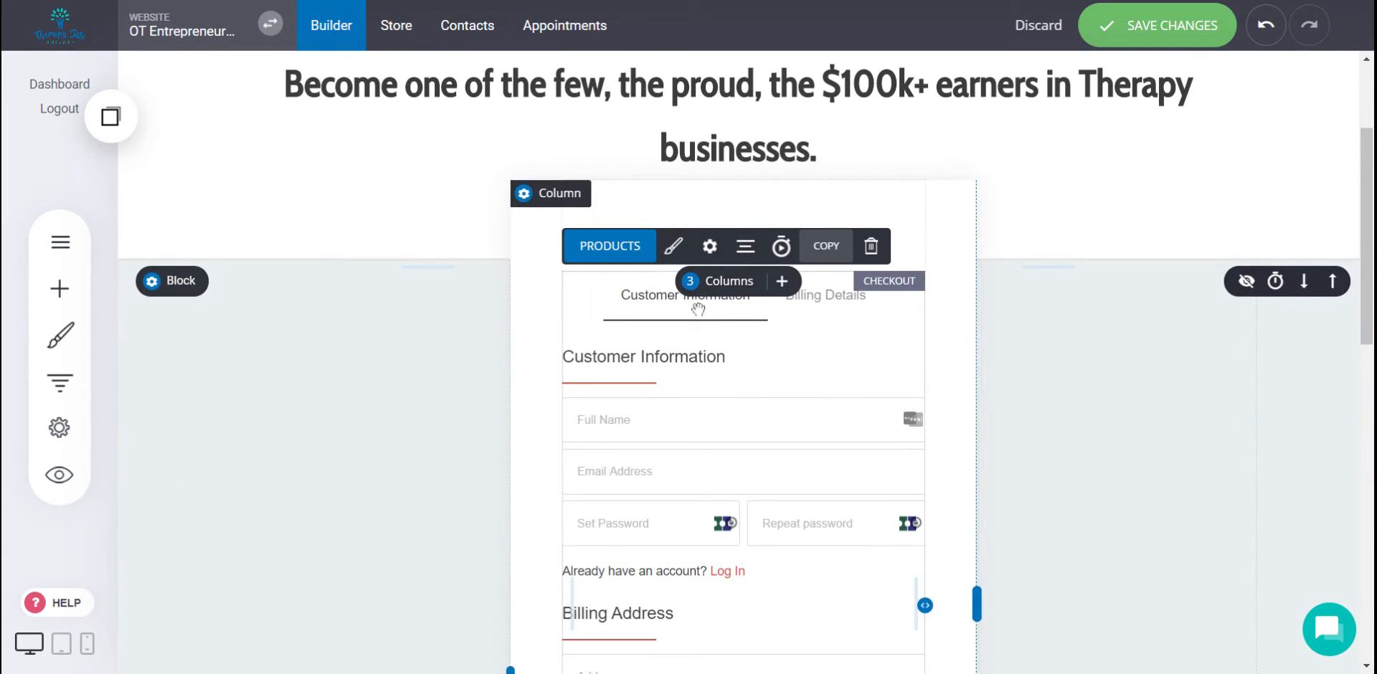
left_click(710, 248)
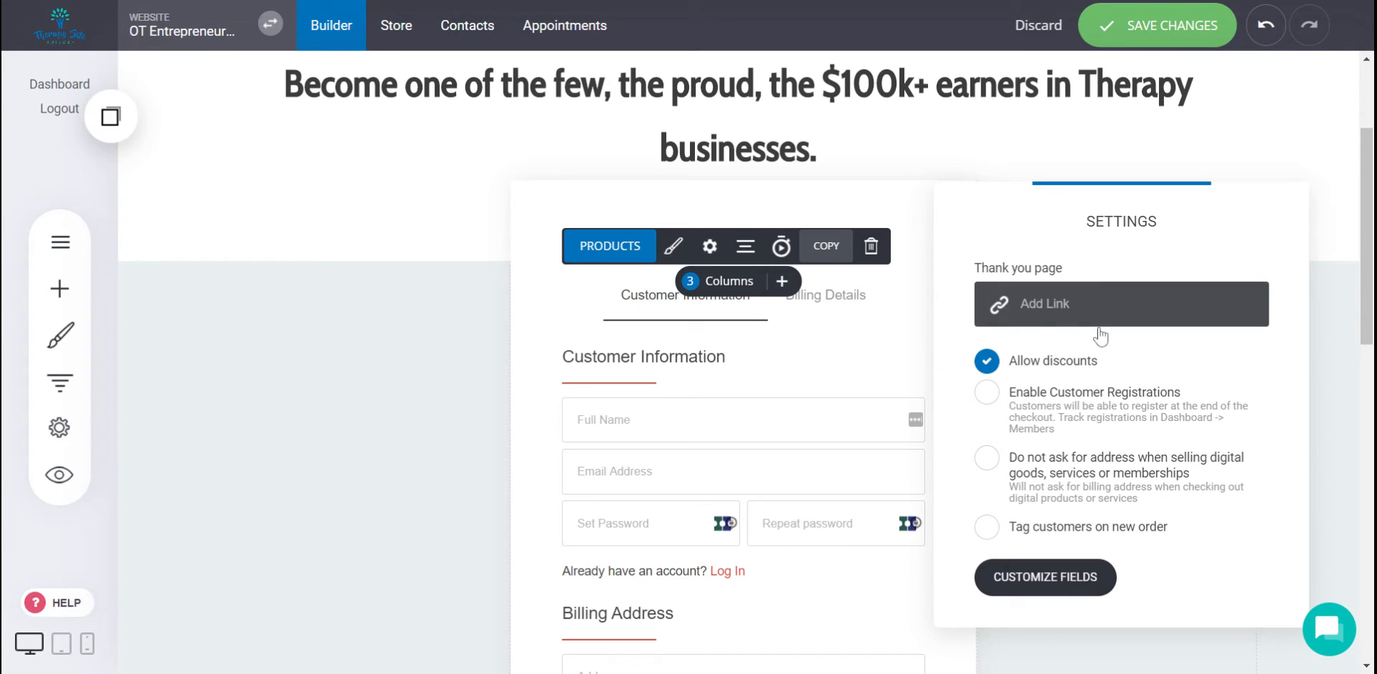
left_click(985, 533)
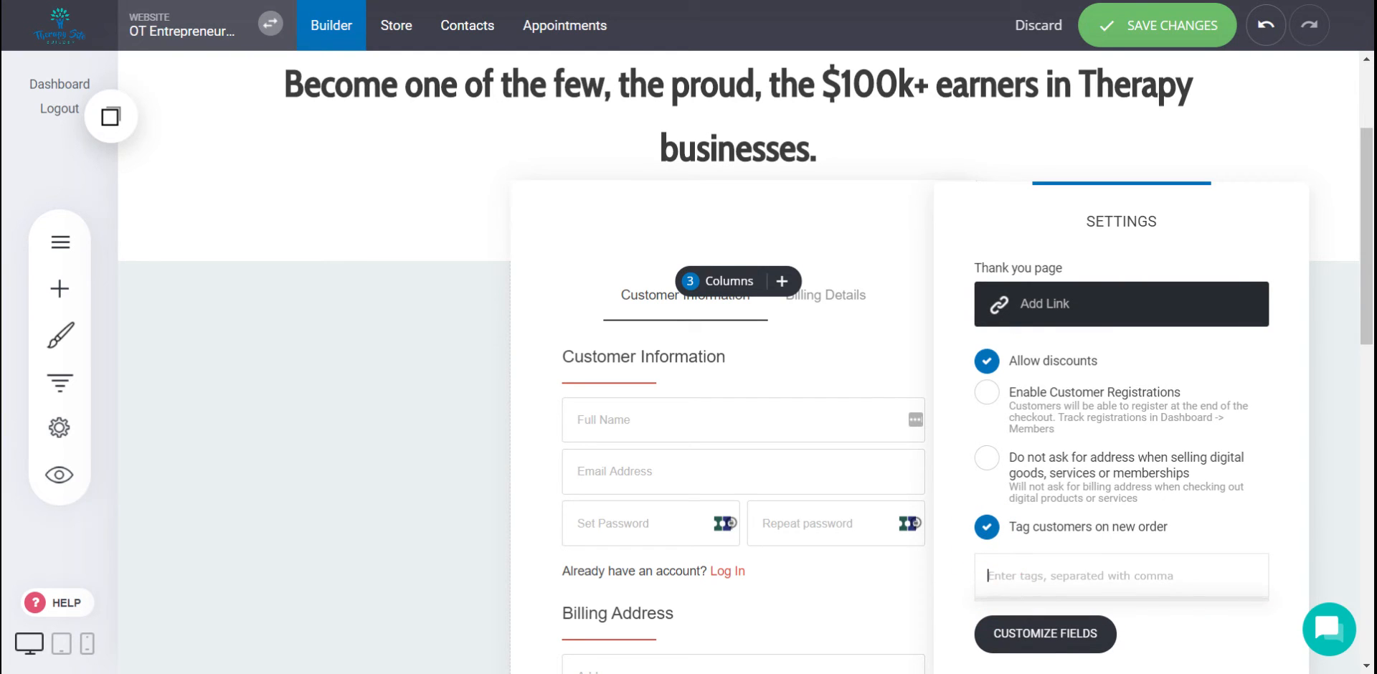
type("TherapyEntrepreneursClub")
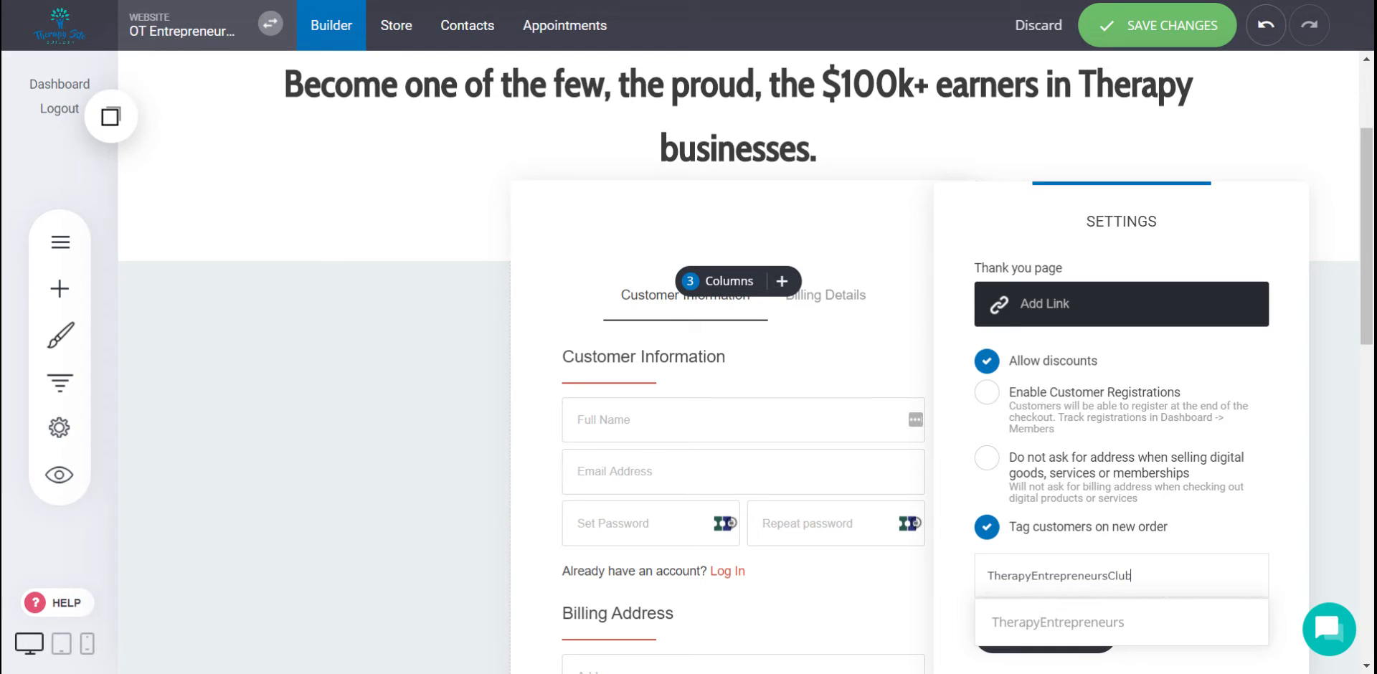
left_click(1253, 543)
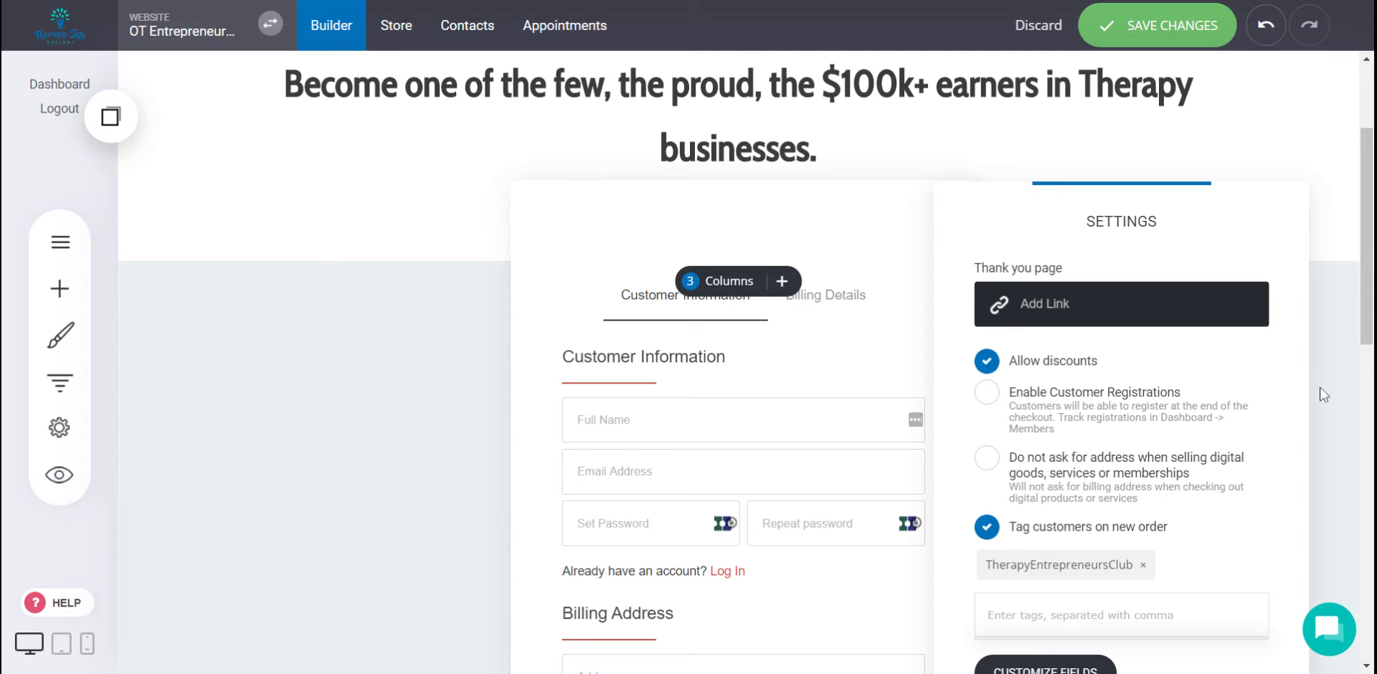
left_click(1168, 29)
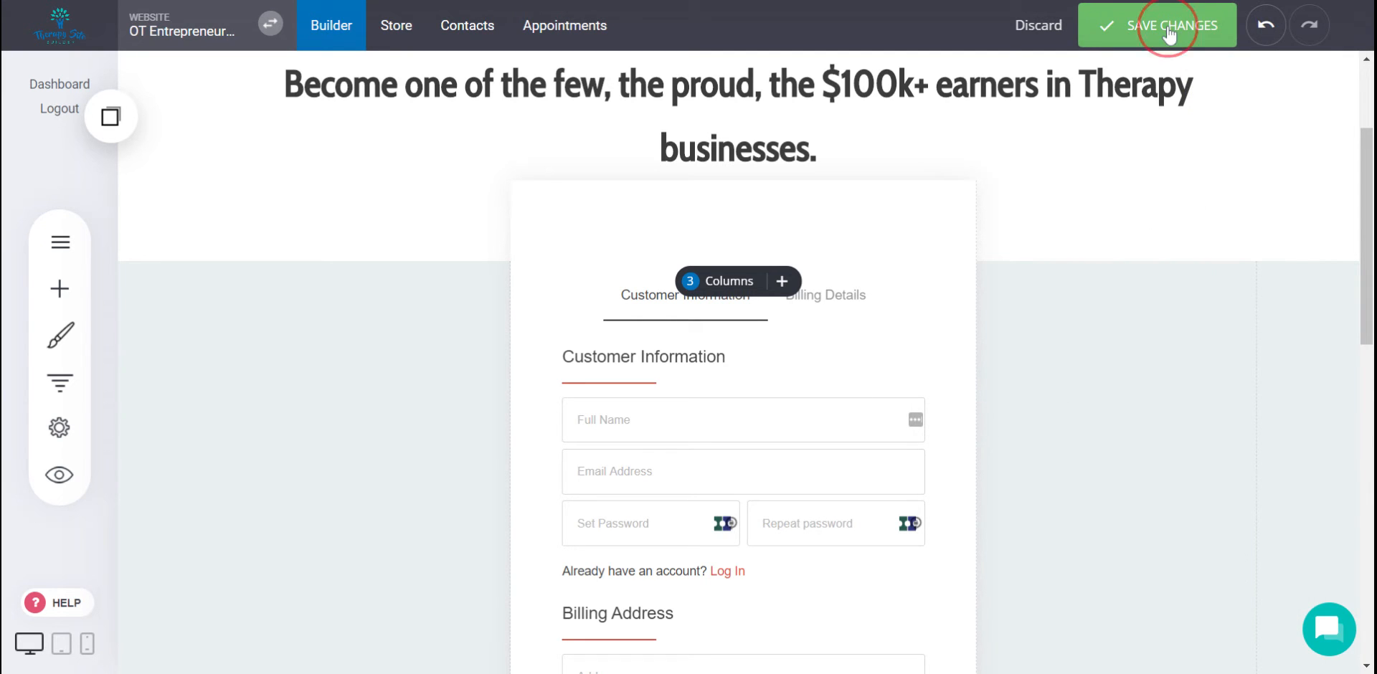
left_click(1168, 32)
- Review the checkout form's settings, including the thank you page link and order tag, and look over the whole checkout page
scroll(677, 307, "down", 2)
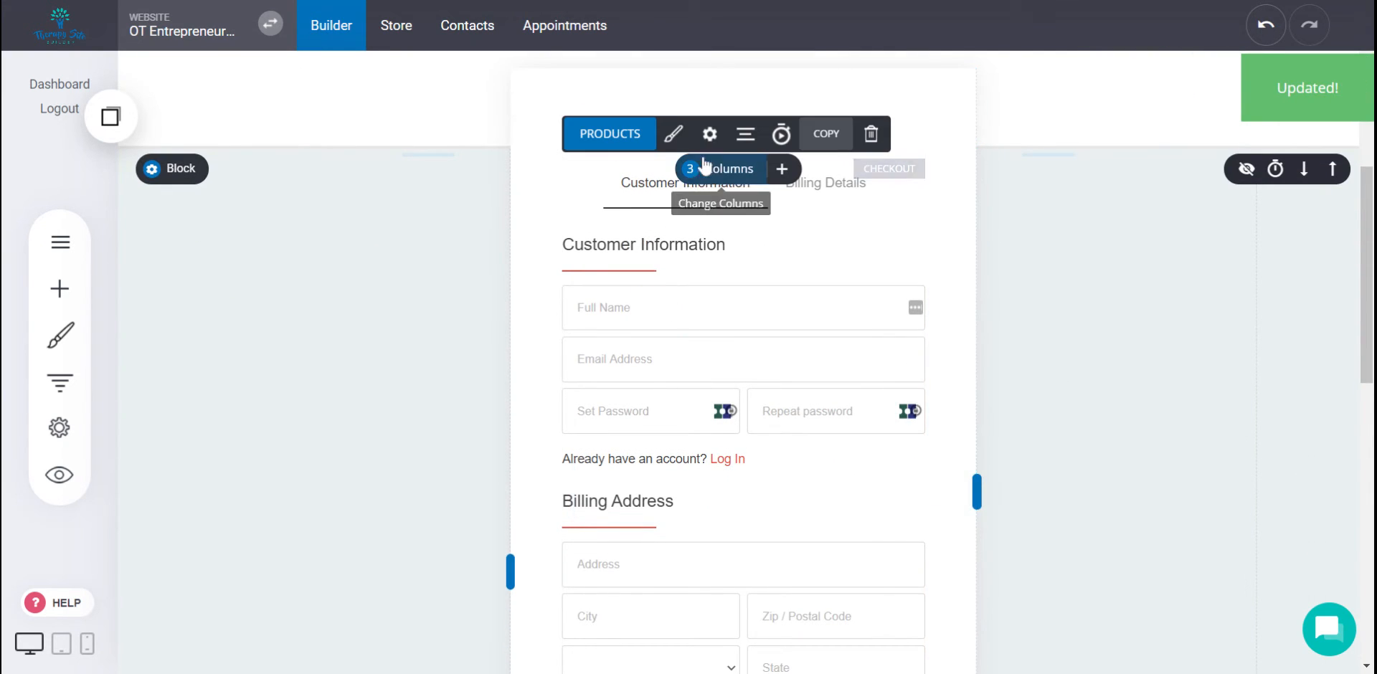
left_click(710, 134)
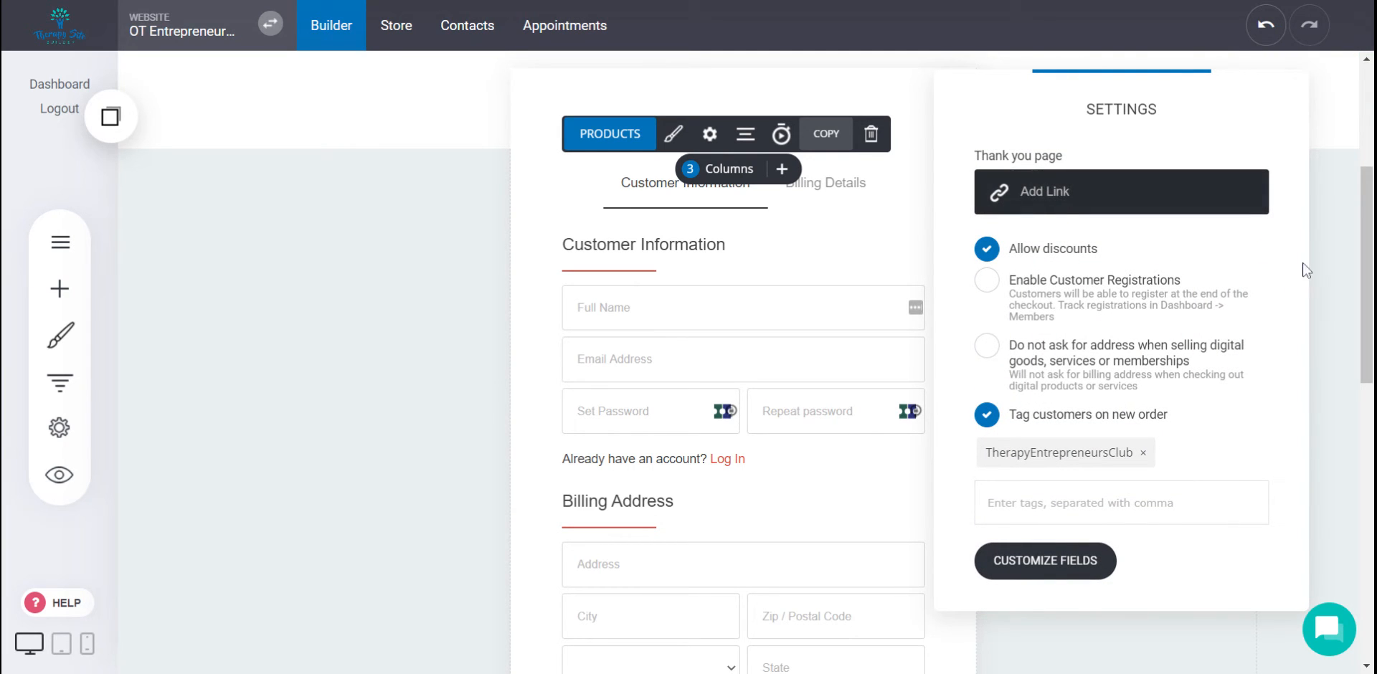
left_click(1340, 313)
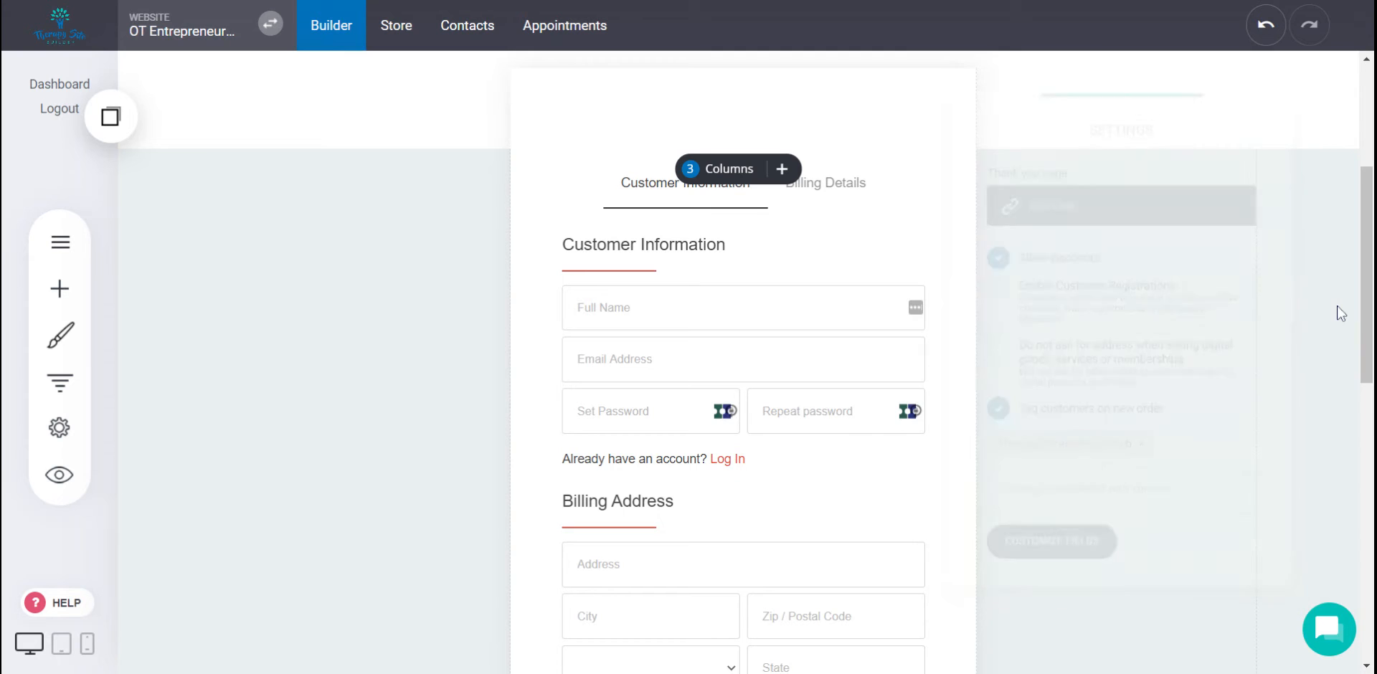
scroll(682, 428, "down", 6)
scroll(683, 428, "up", 10)
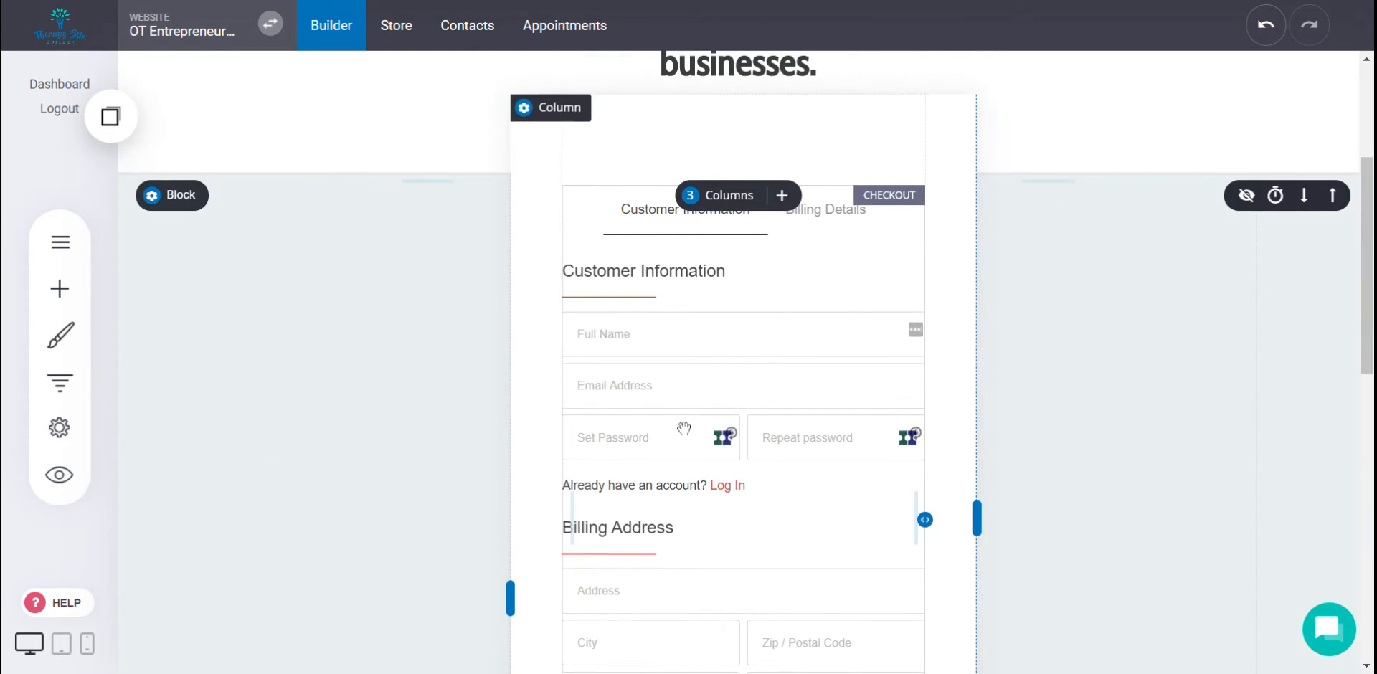
scroll(672, 325, "down", 1)
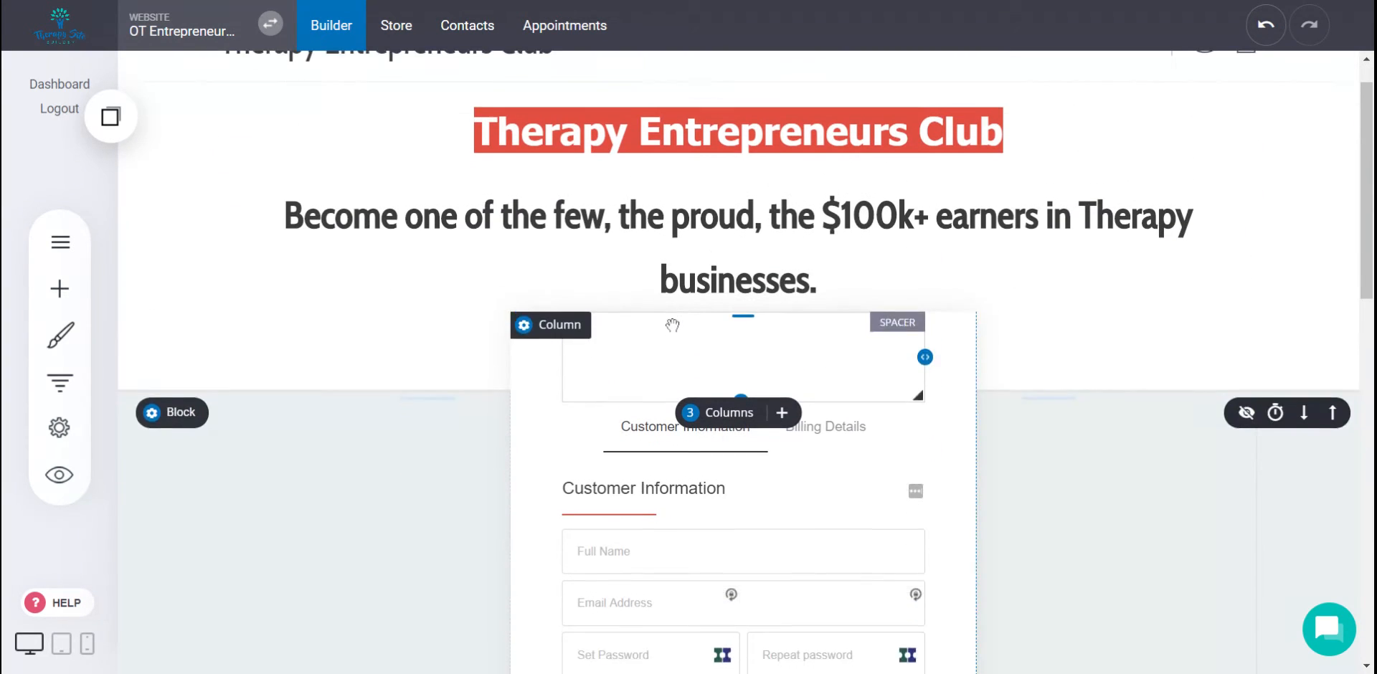
scroll(673, 322, "up", 1)
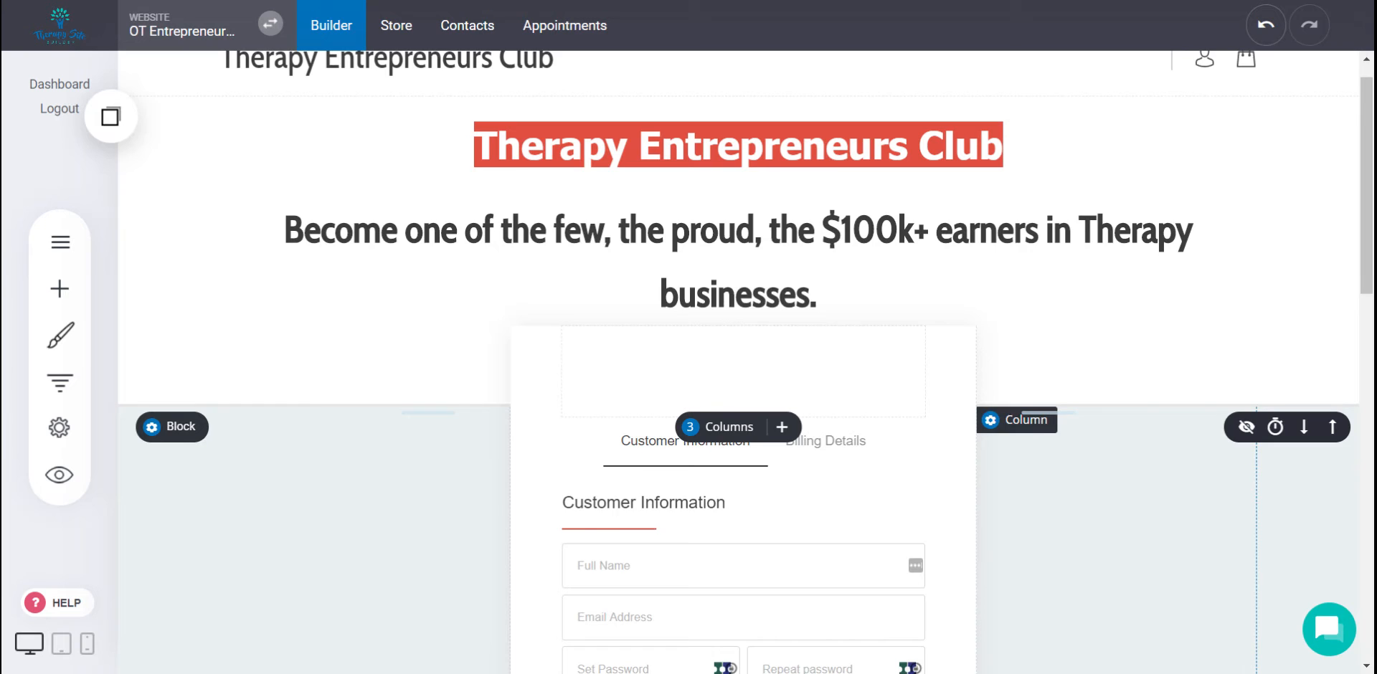
scroll(738, 359, "up", 1)
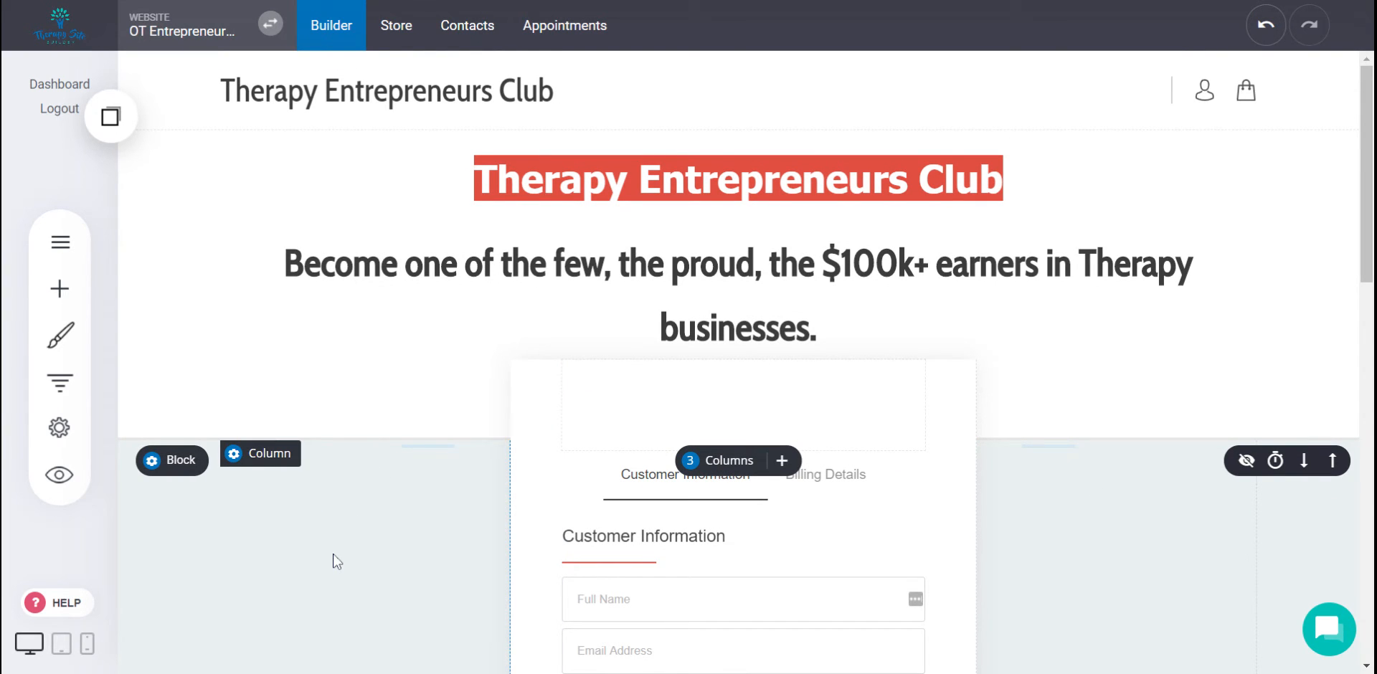
- Add a public empty page named firstpageafterpurchase to the Pages group
left_click(61, 244)
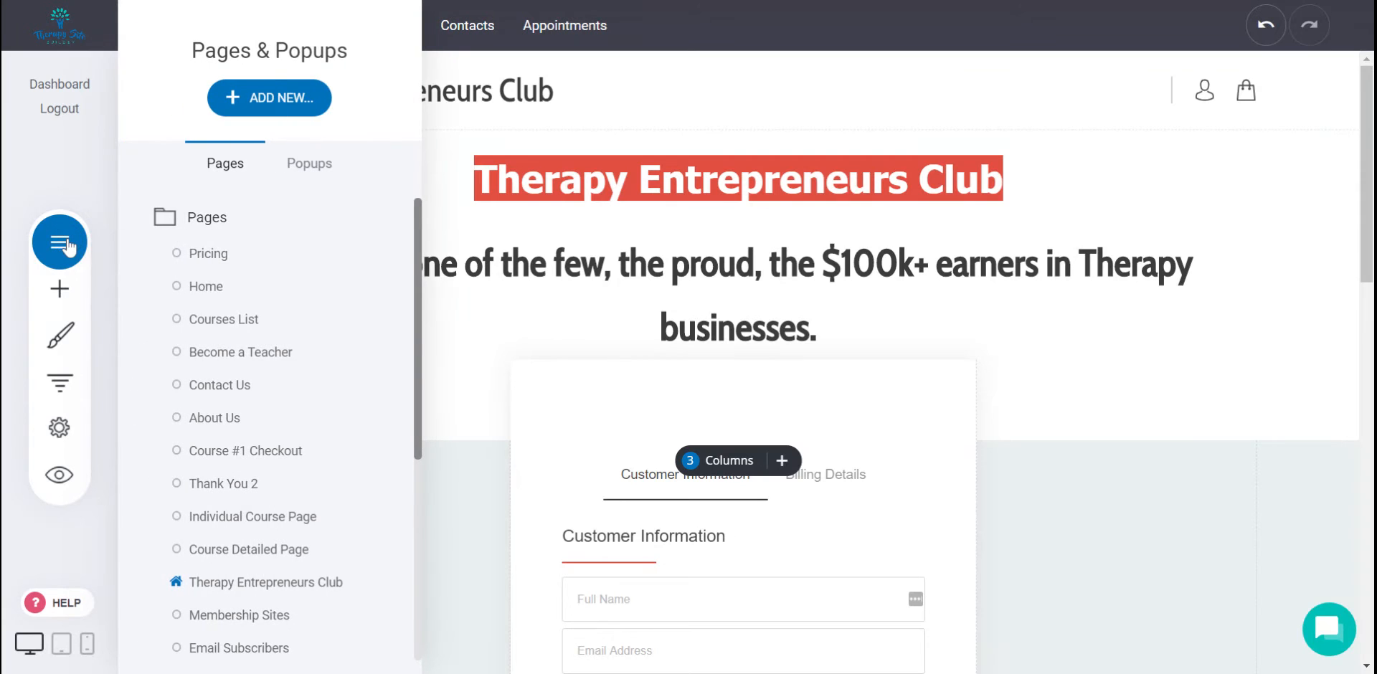
left_click(270, 106)
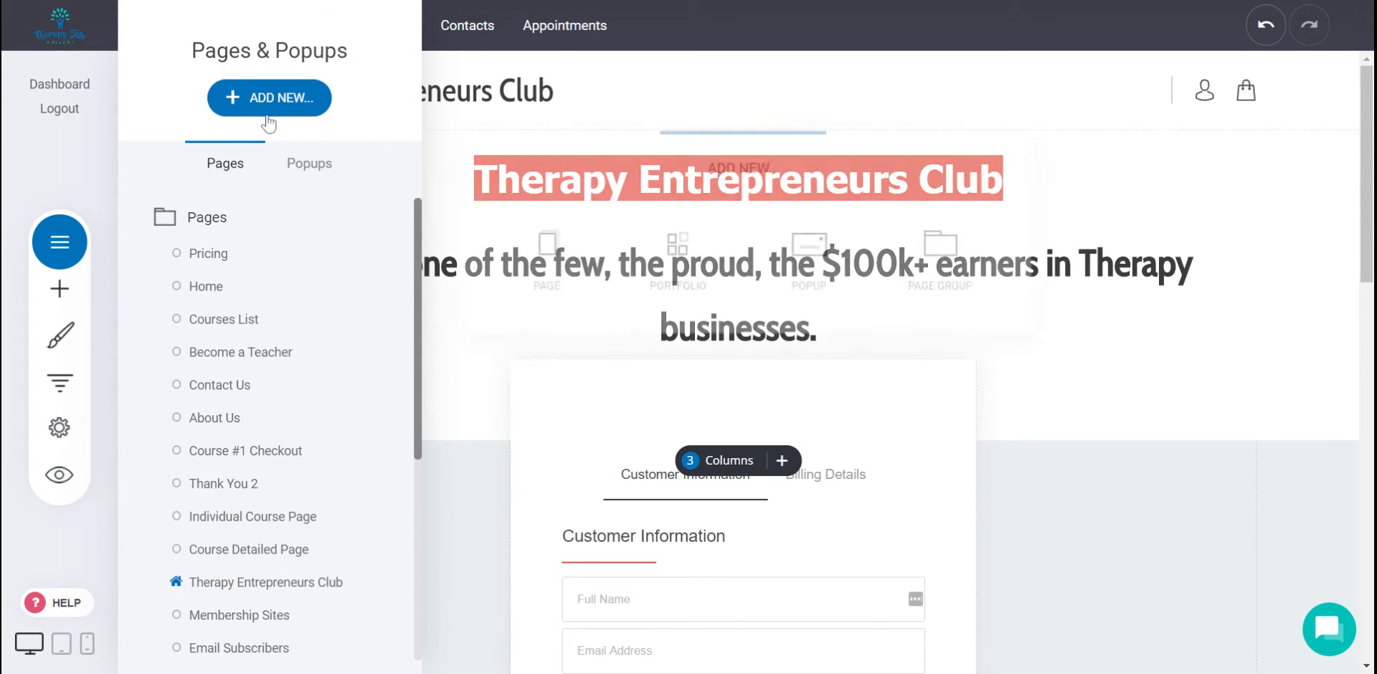
left_click(531, 252)
left_click(218, 255)
scroll(218, 258, "down", 1)
scroll(218, 255, "down", 2)
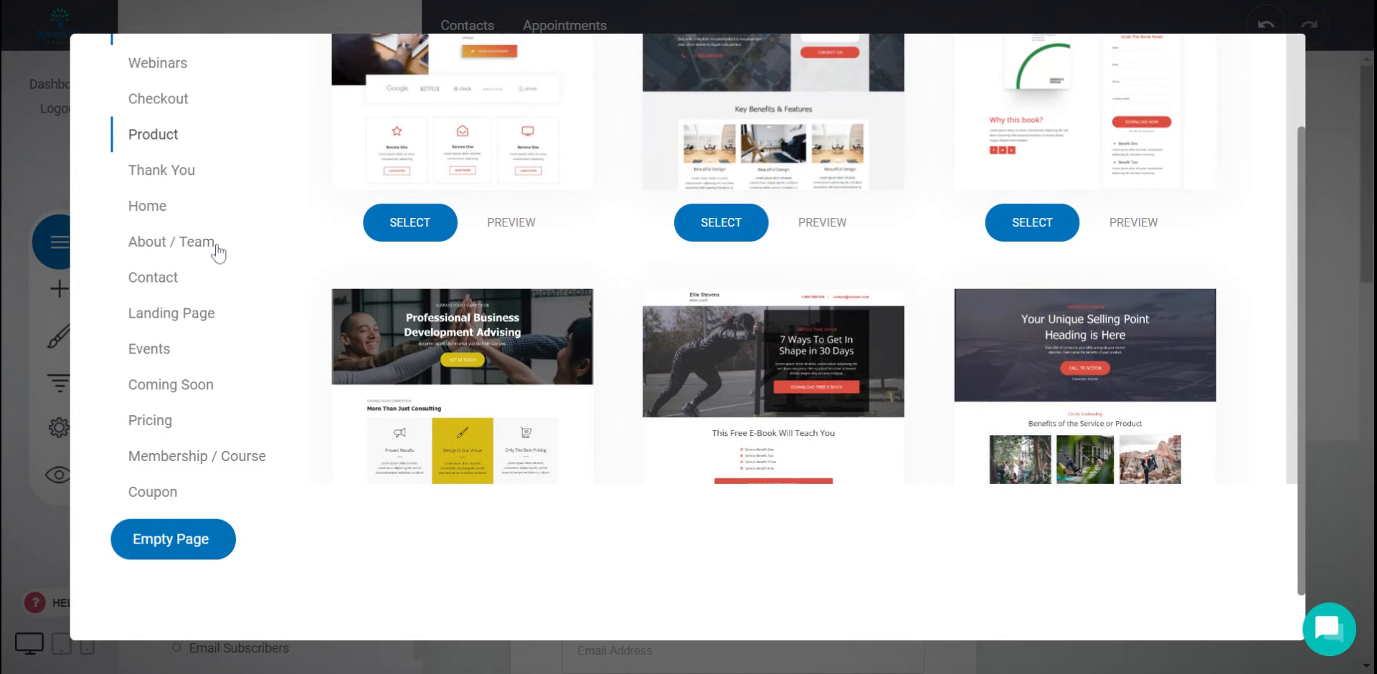
left_click(215, 245)
left_click(207, 459)
left_click(184, 552)
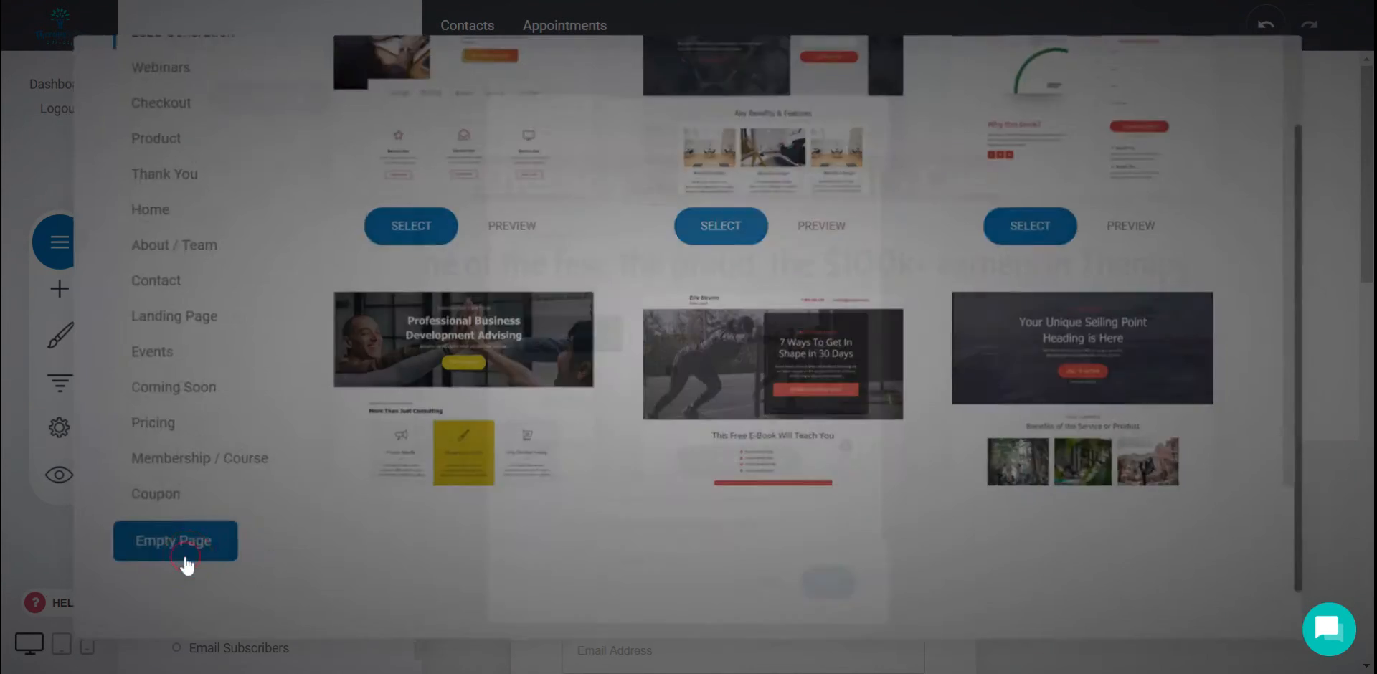
mouse_move(603, 461)
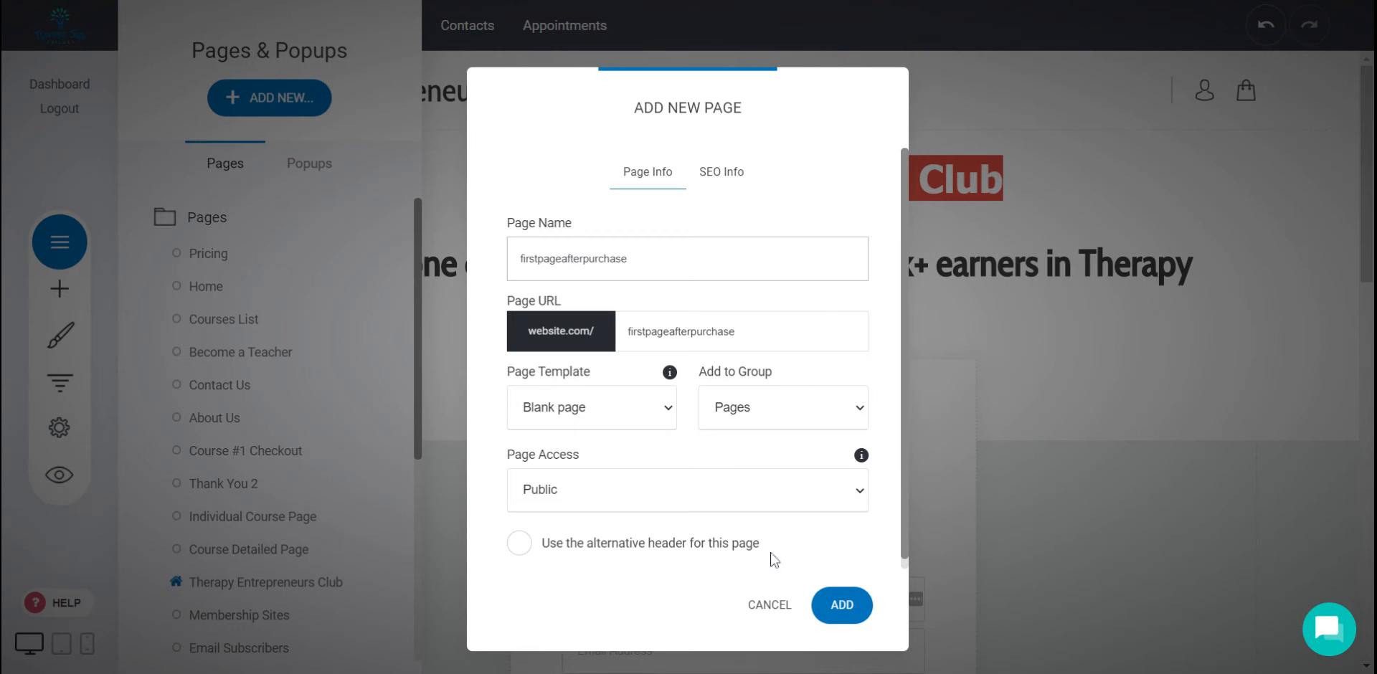
left_click(838, 605)
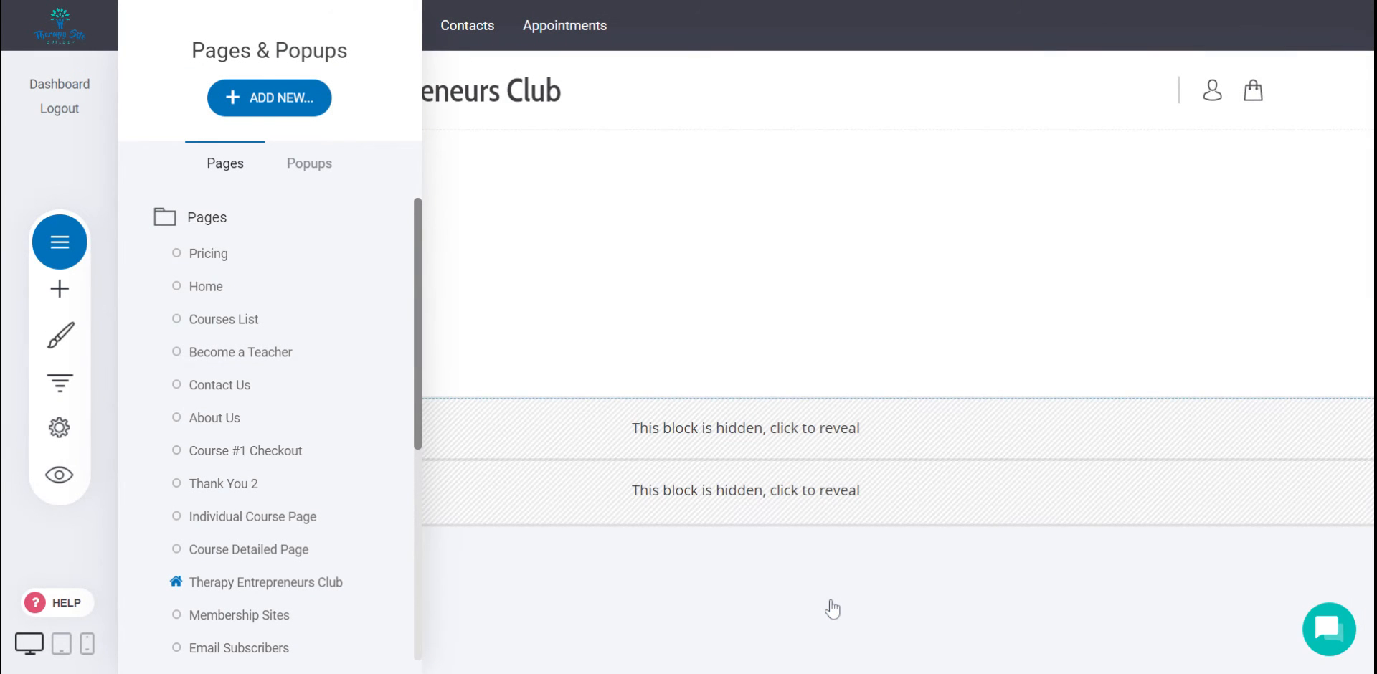
- Add a text widget at the top of the blank page and open its heading for editing
left_click(60, 288)
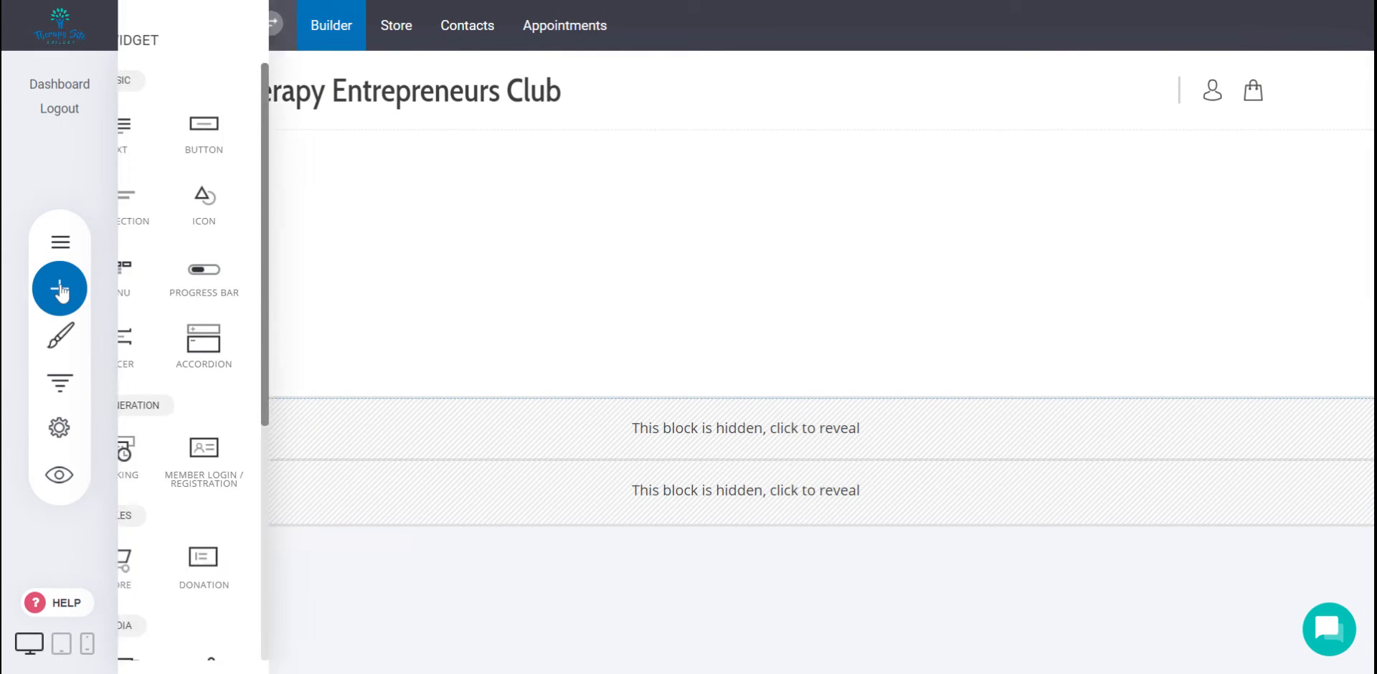
left_click_drag(176, 132, 787, 142)
double_click(449, 154)
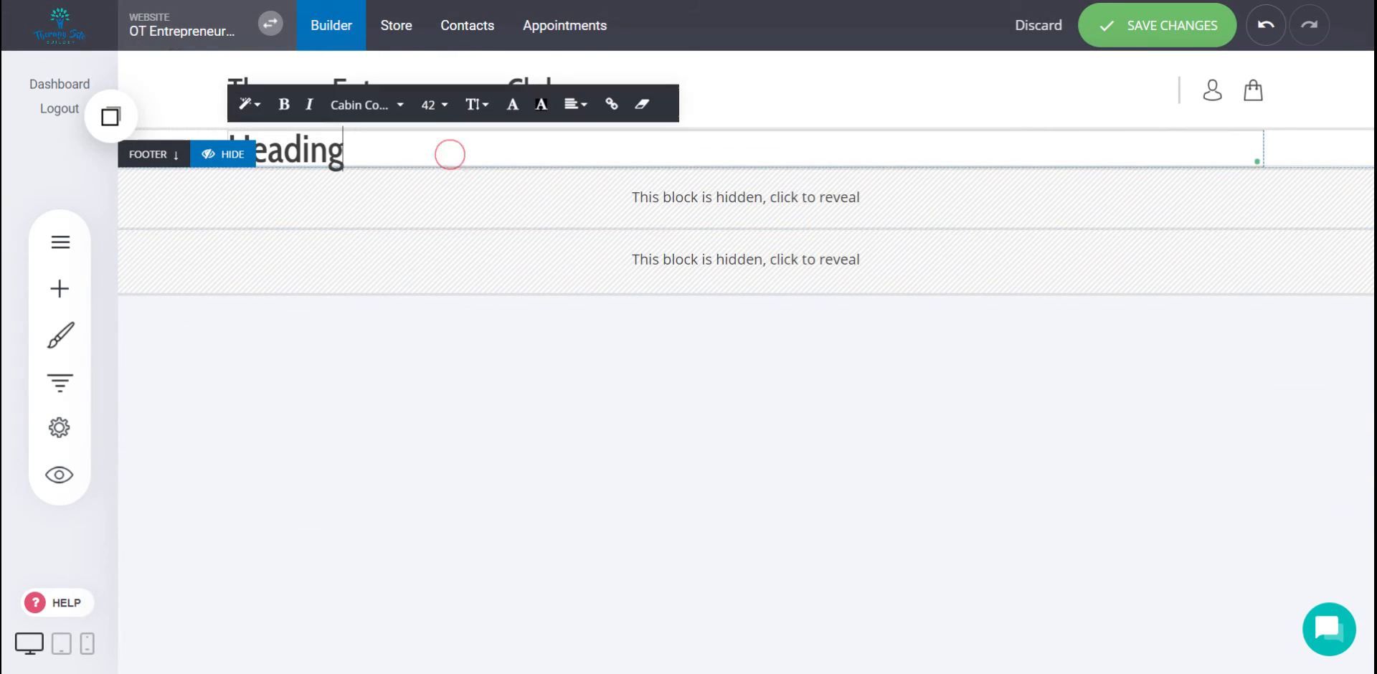
type("Thanks")
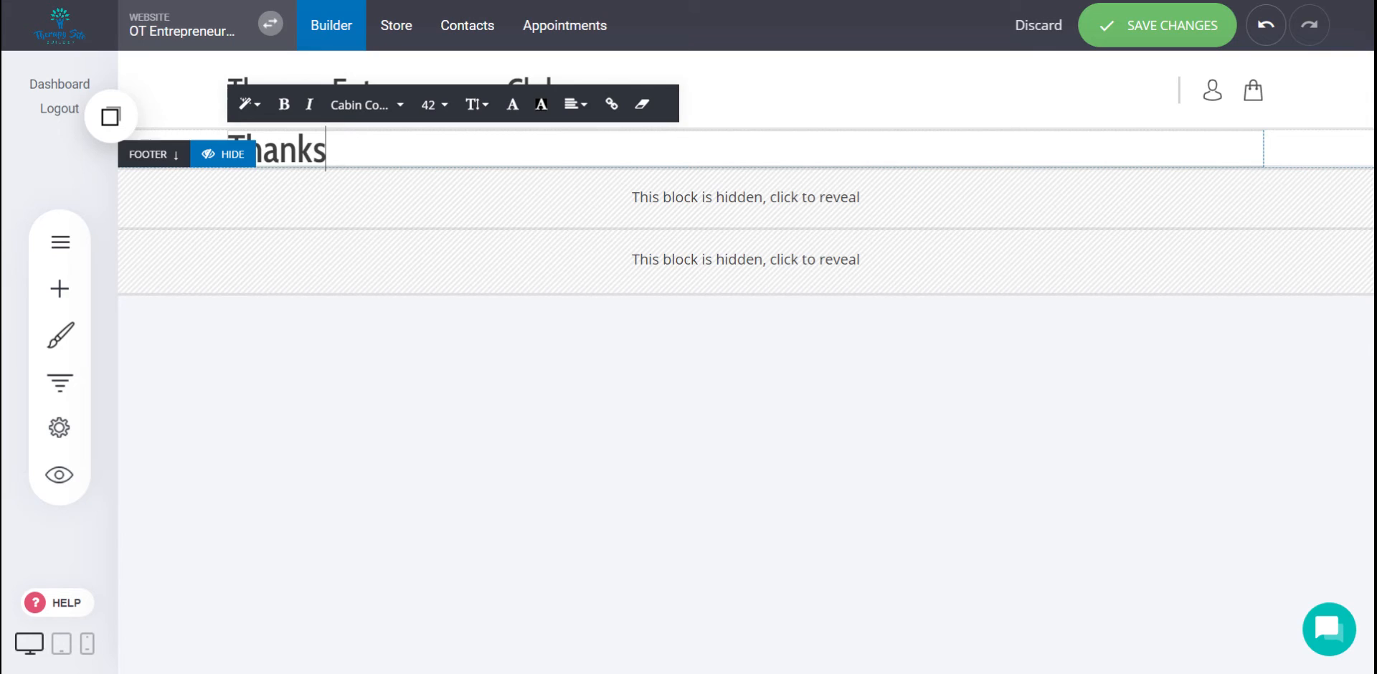
key("ctrl+a")
type("Cognrat")
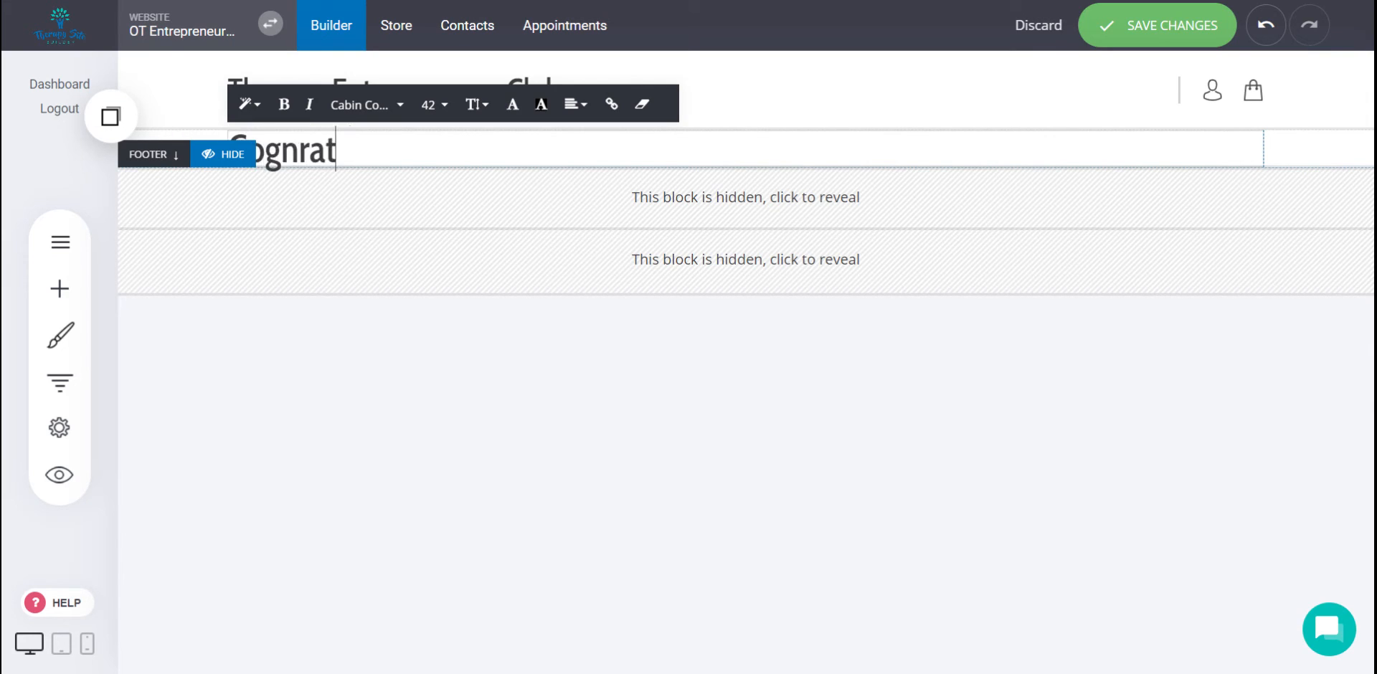
- Set the heading text to "Congrats! You're in...you are a big leaguer and we can't wait for you to join us :)"
key("ctrl+a")
type("Cong")
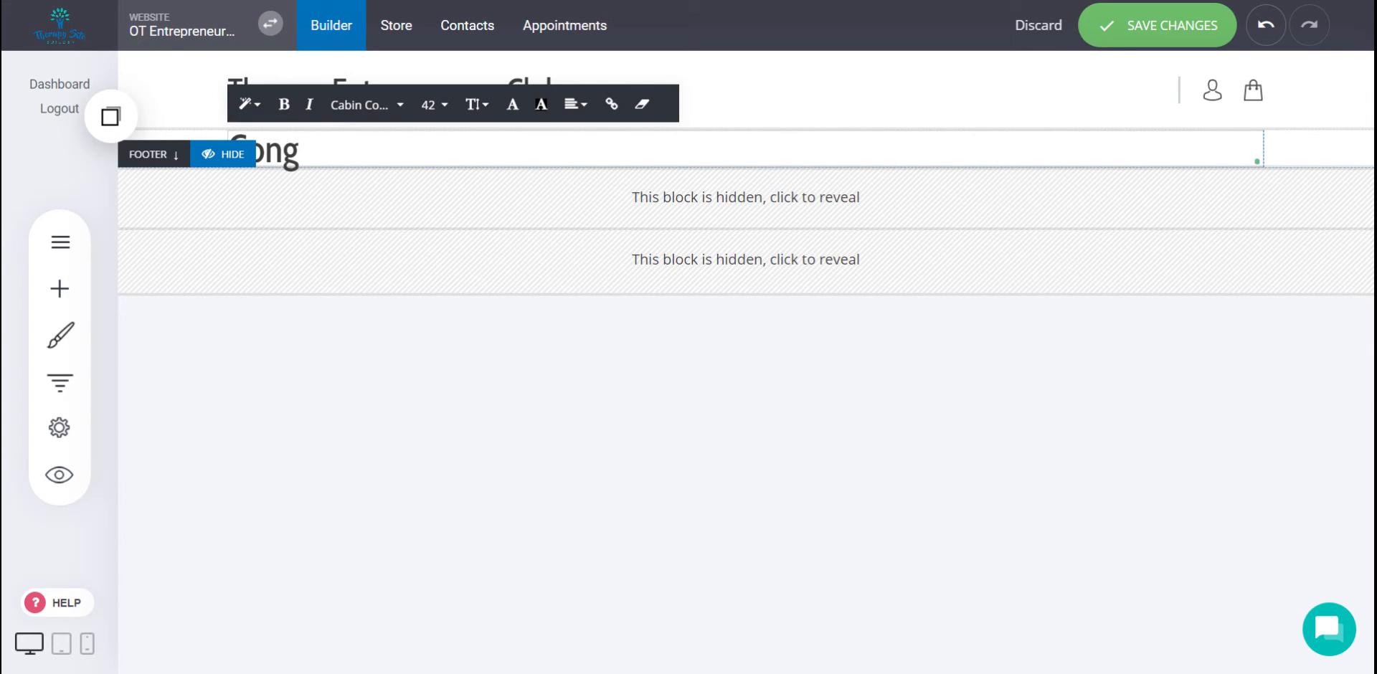
type("rats! You're i")
type("n...you are")
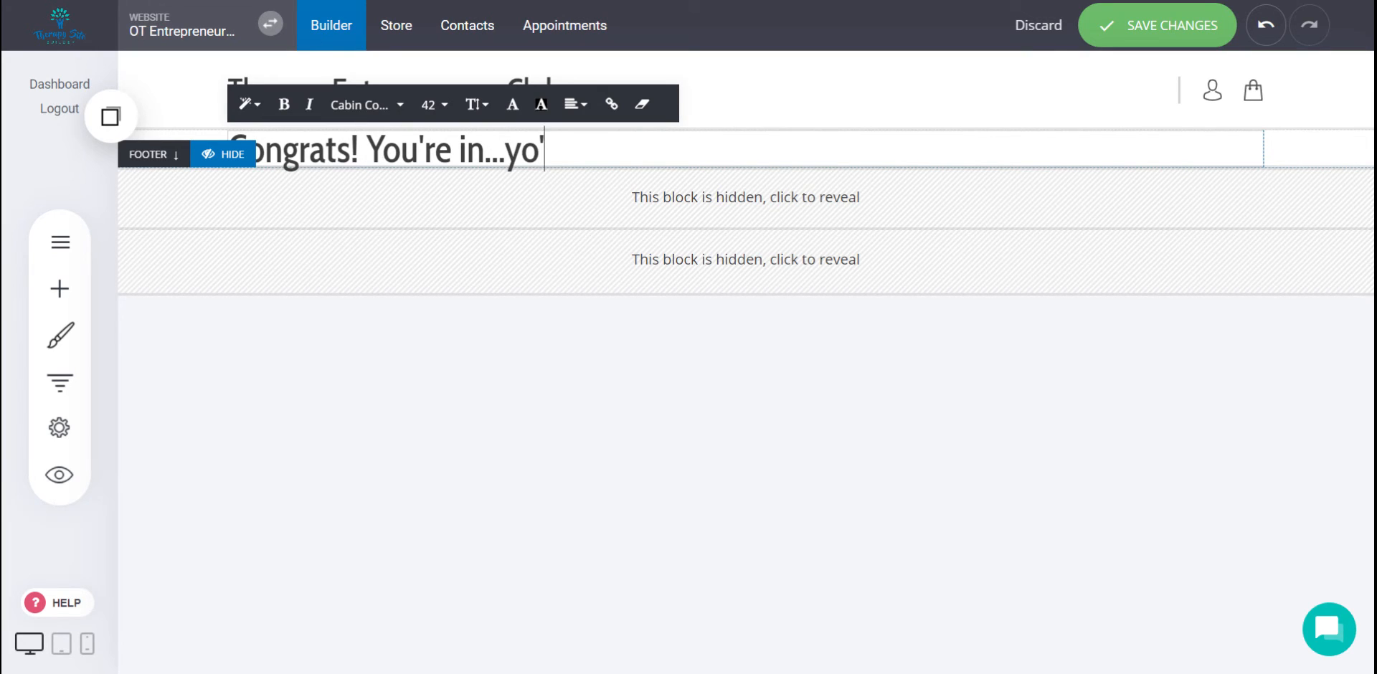
type(" a big l")
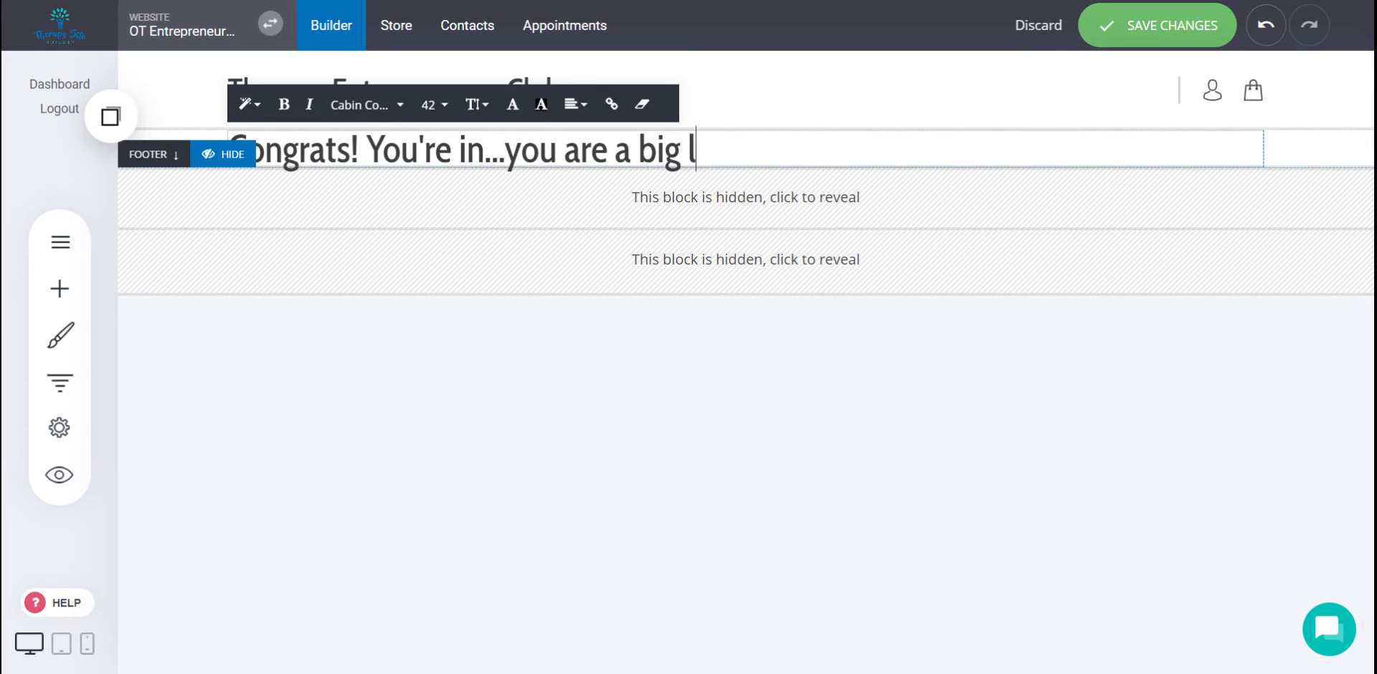
type("eaguer and we can't wait fo")
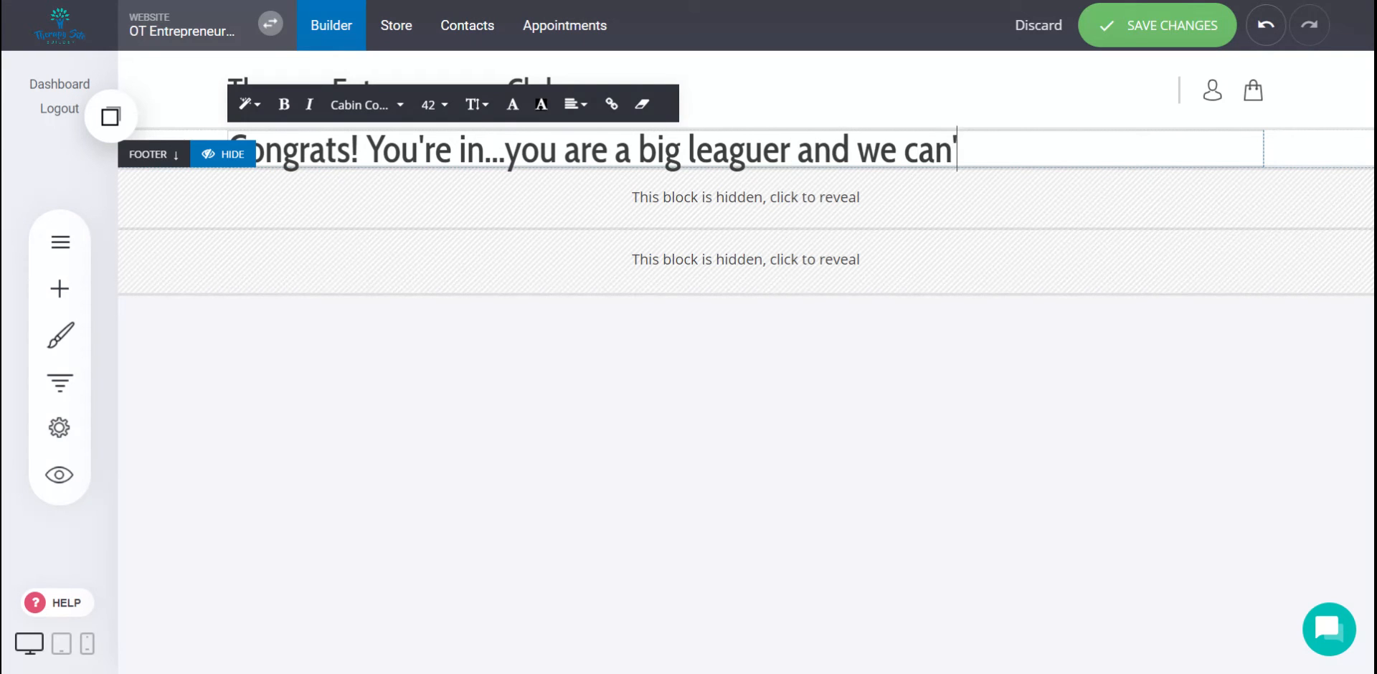
type("r you to join us :)")
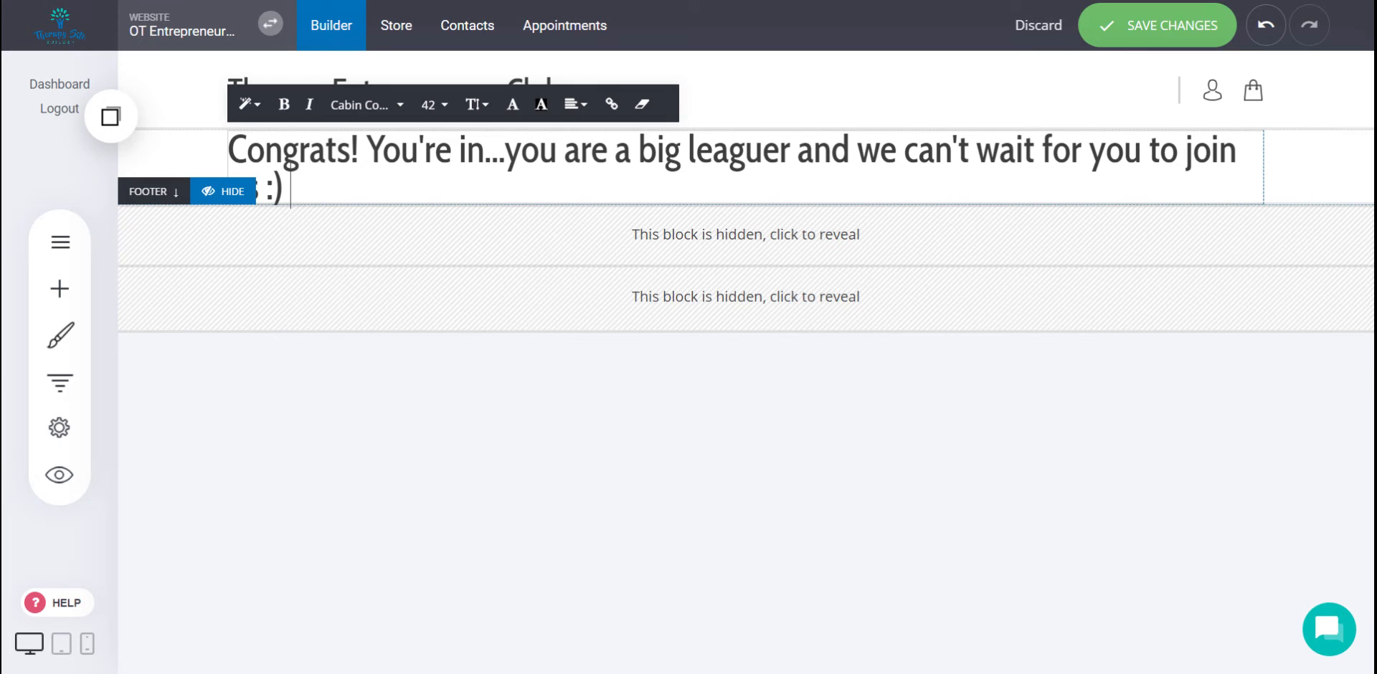
- Continue the heading with "Let's grow from $100k to 6 figures next eh?! Let's GOOOOO!" and save the page
type(" Let's grow")
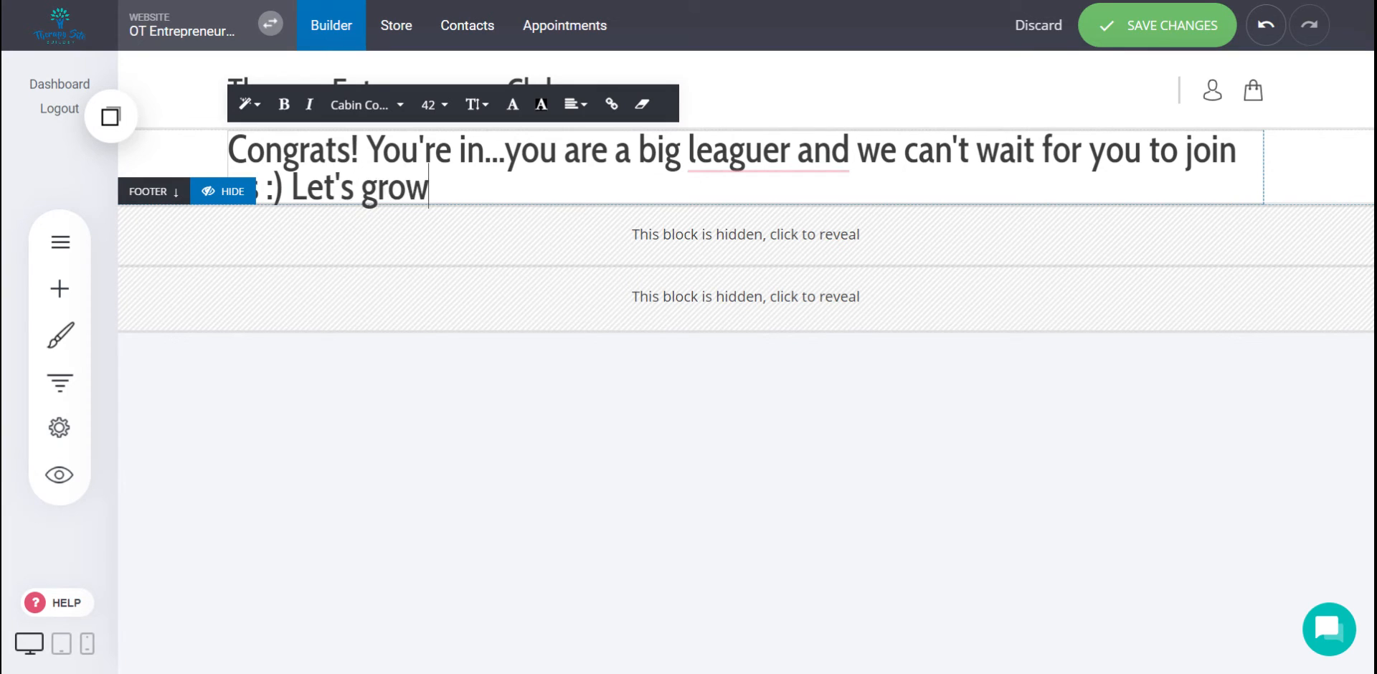
type(" from $100")
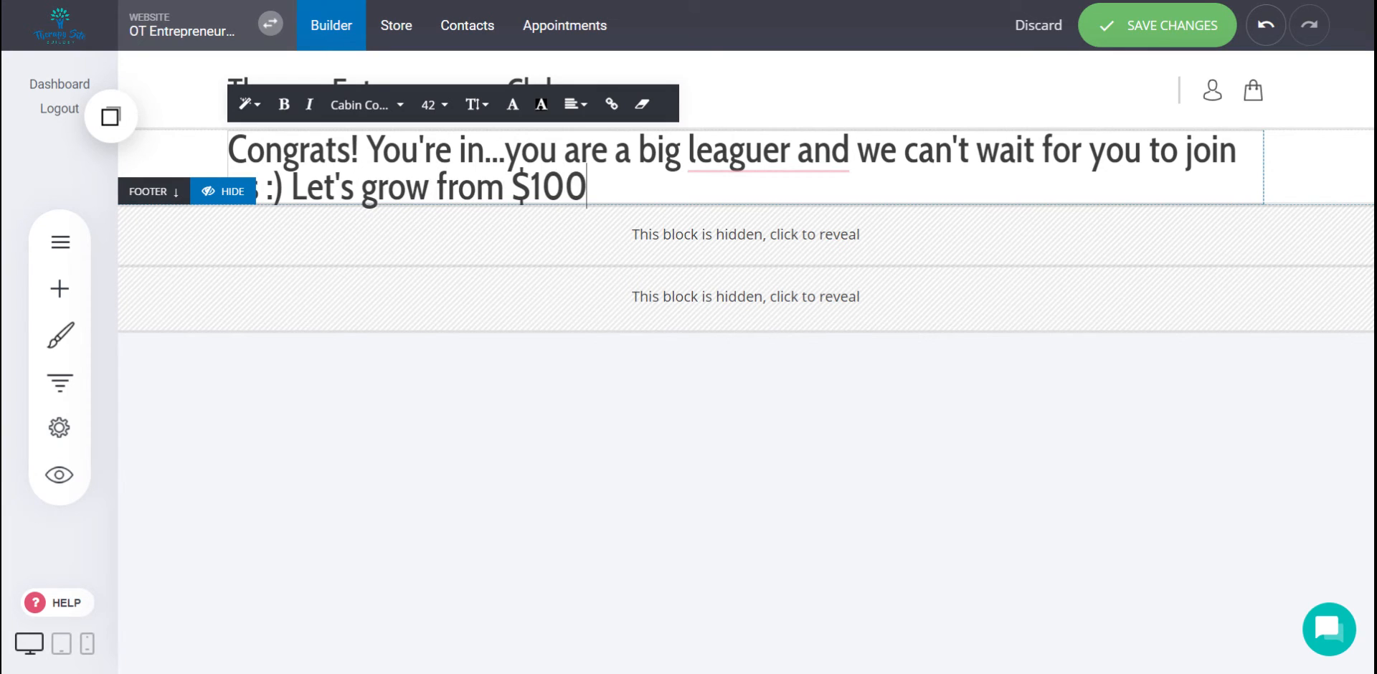
type("k to ")
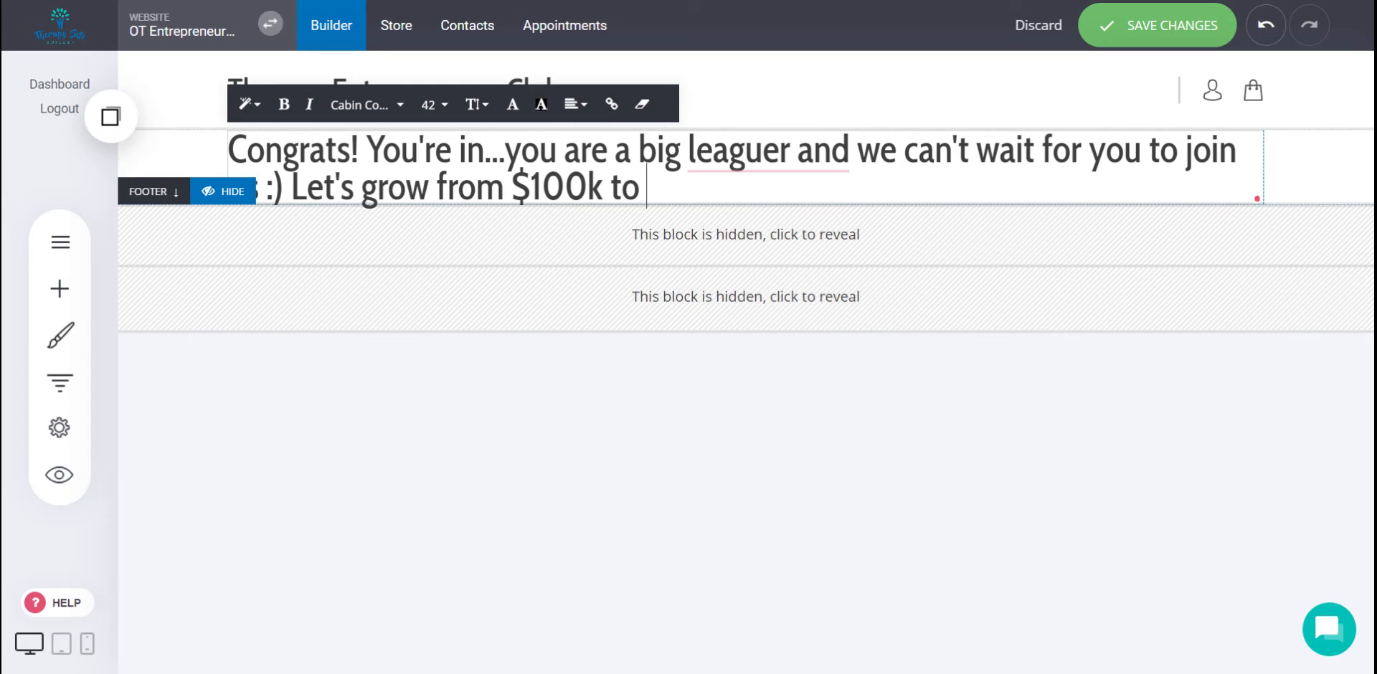
type("6 figures ")
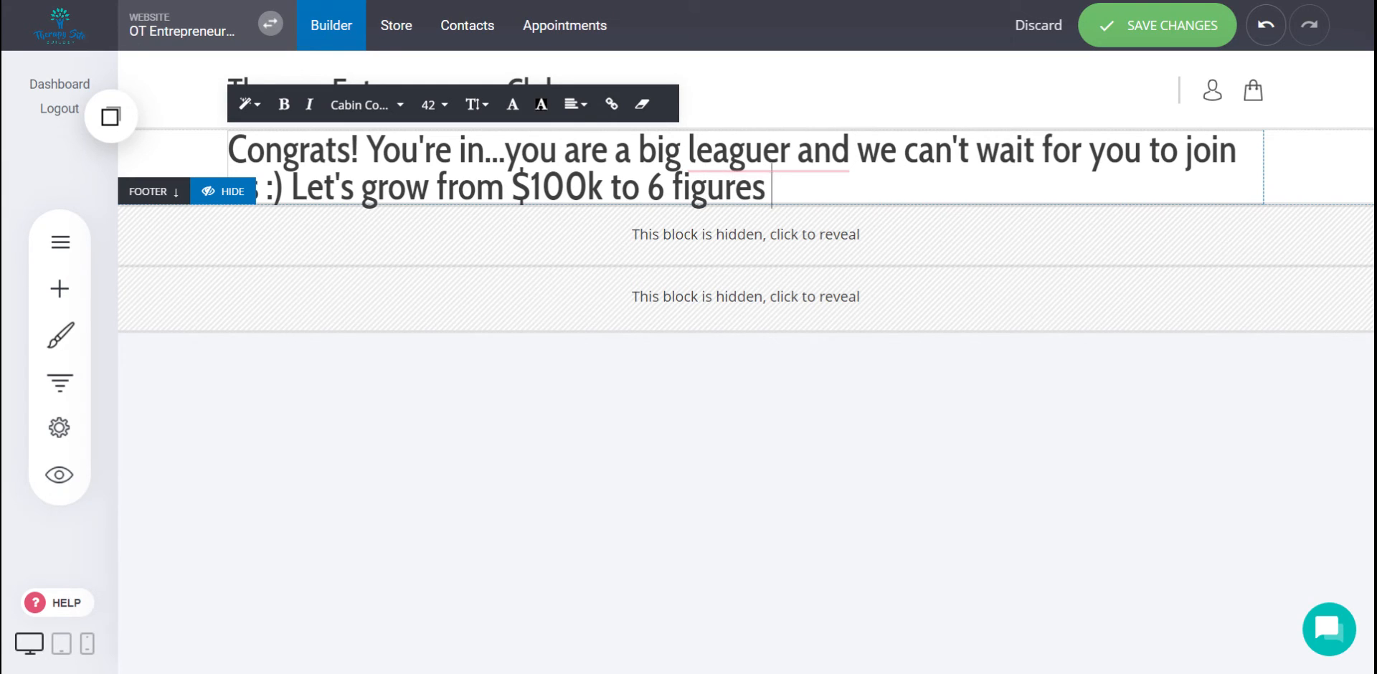
type("next eh? ")
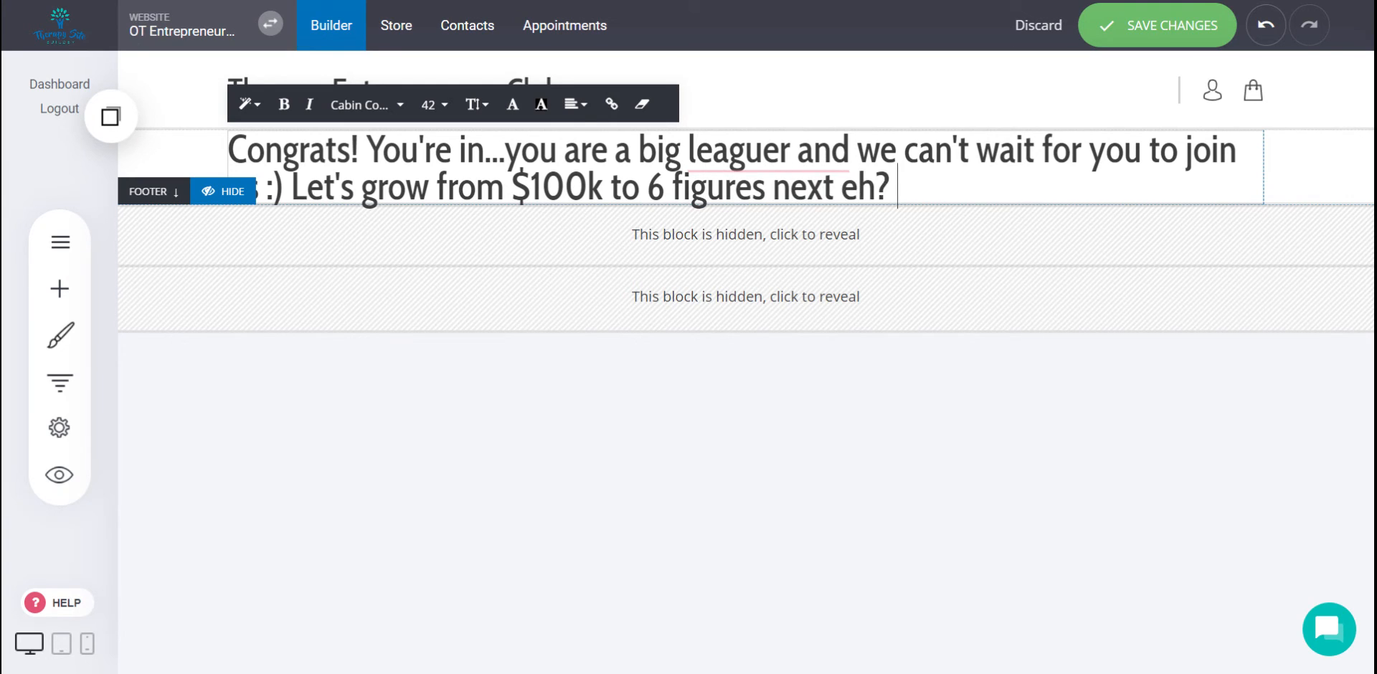
type("! Let's G")
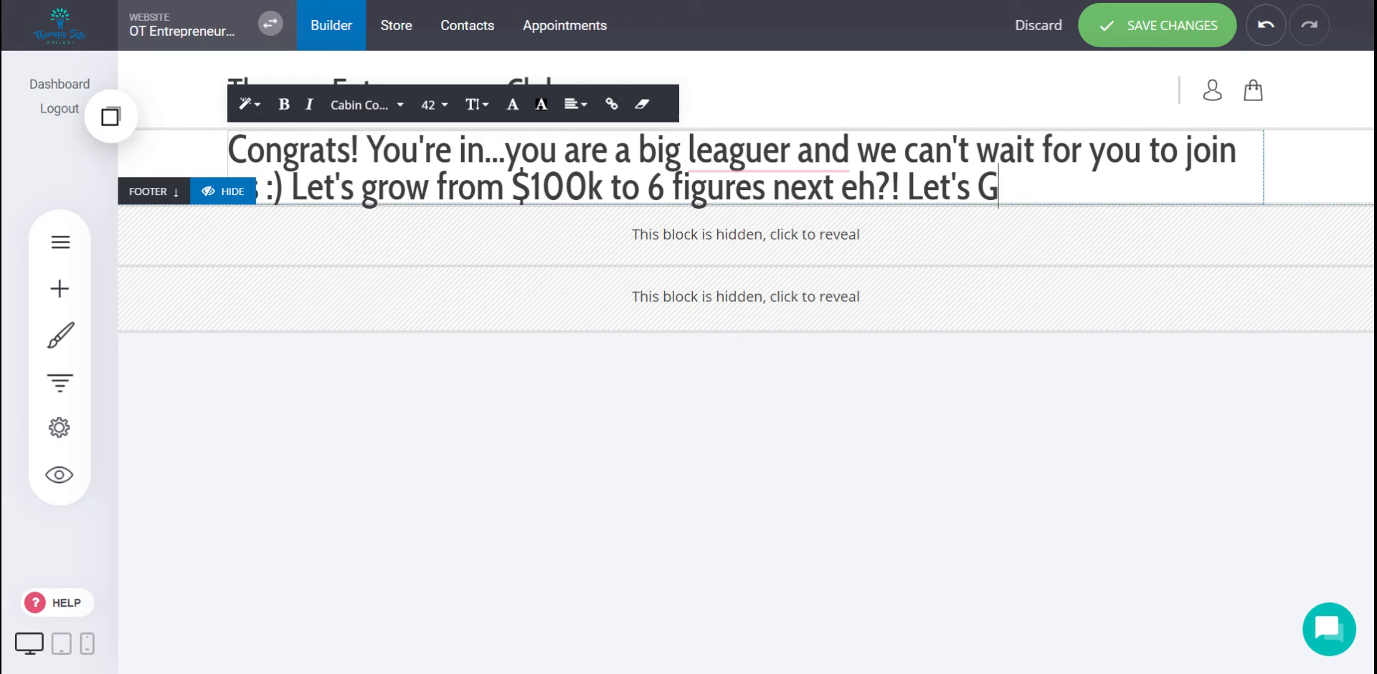
type("OOOOO!")
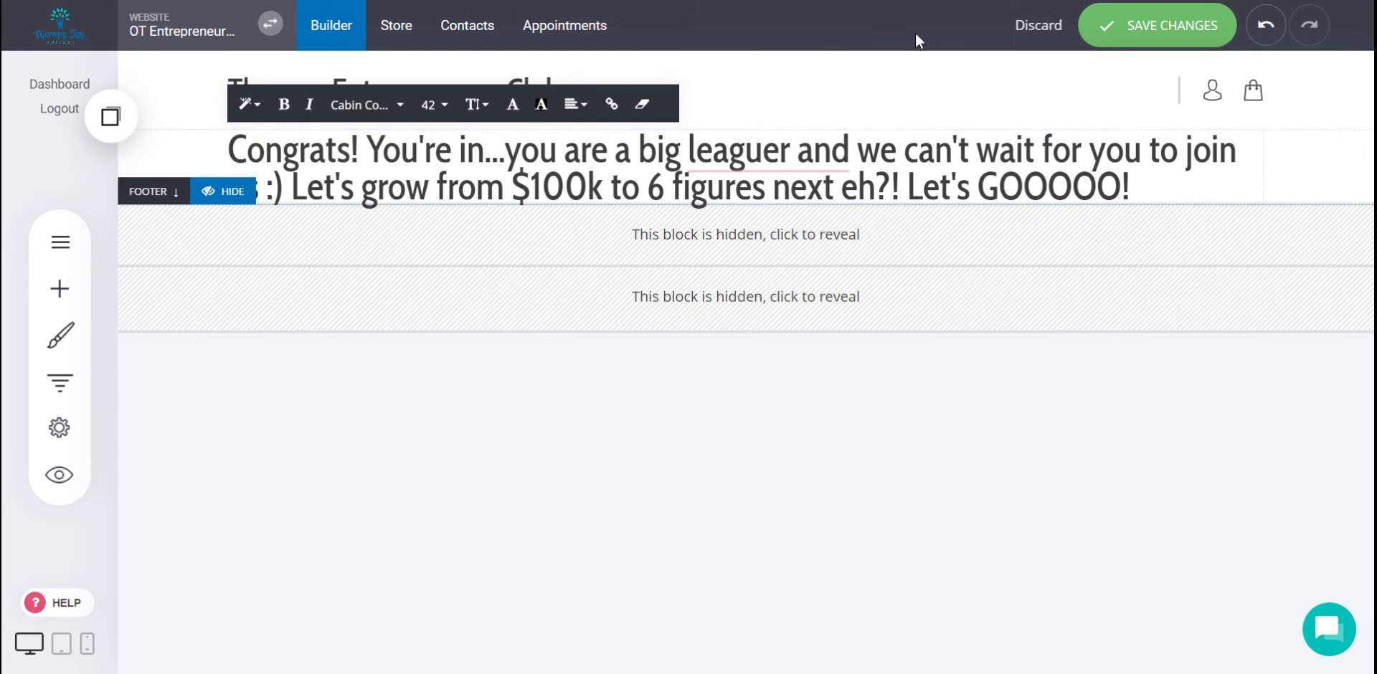
left_click(1126, 33)
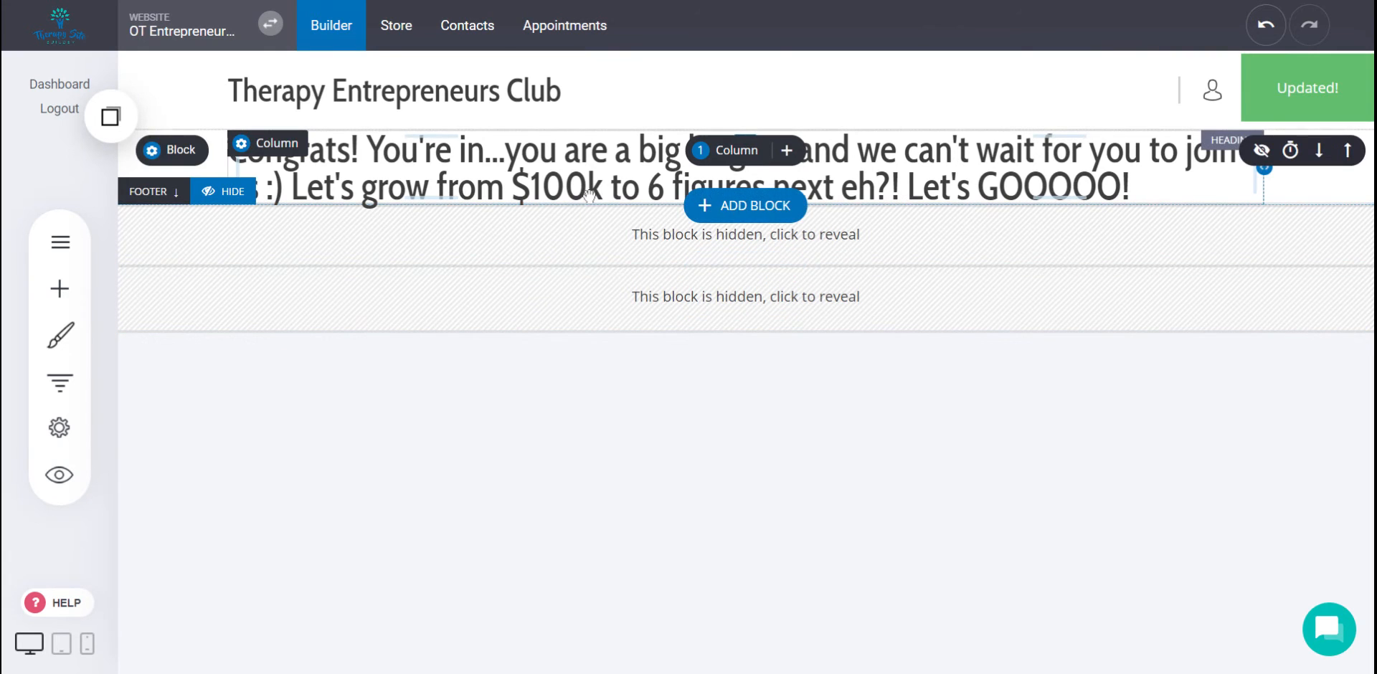
- Add a text widget under the heading reading "To access the membership portal, please click the button below:"
left_click(79, 300)
left_click_drag(267, 129, 589, 201)
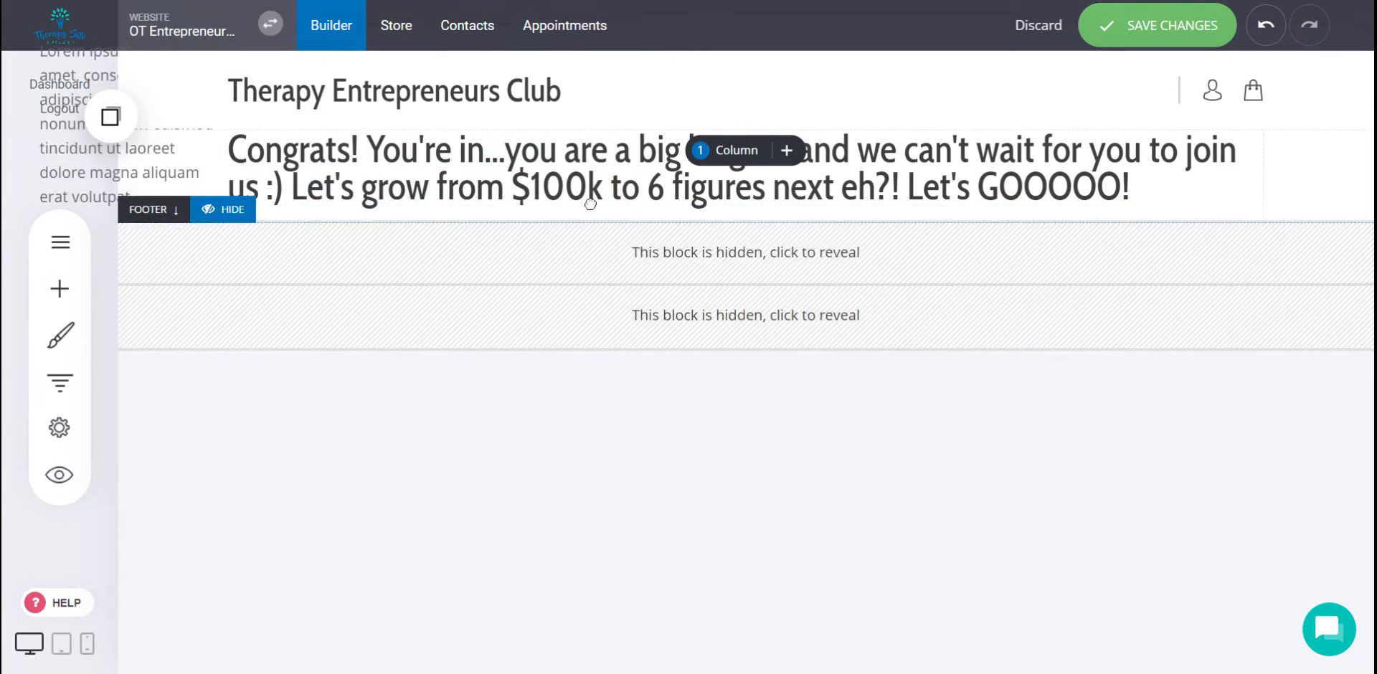
triple_click(678, 239)
type("C")
key("ctrl+a")
key("BackSpace")
type("embers")
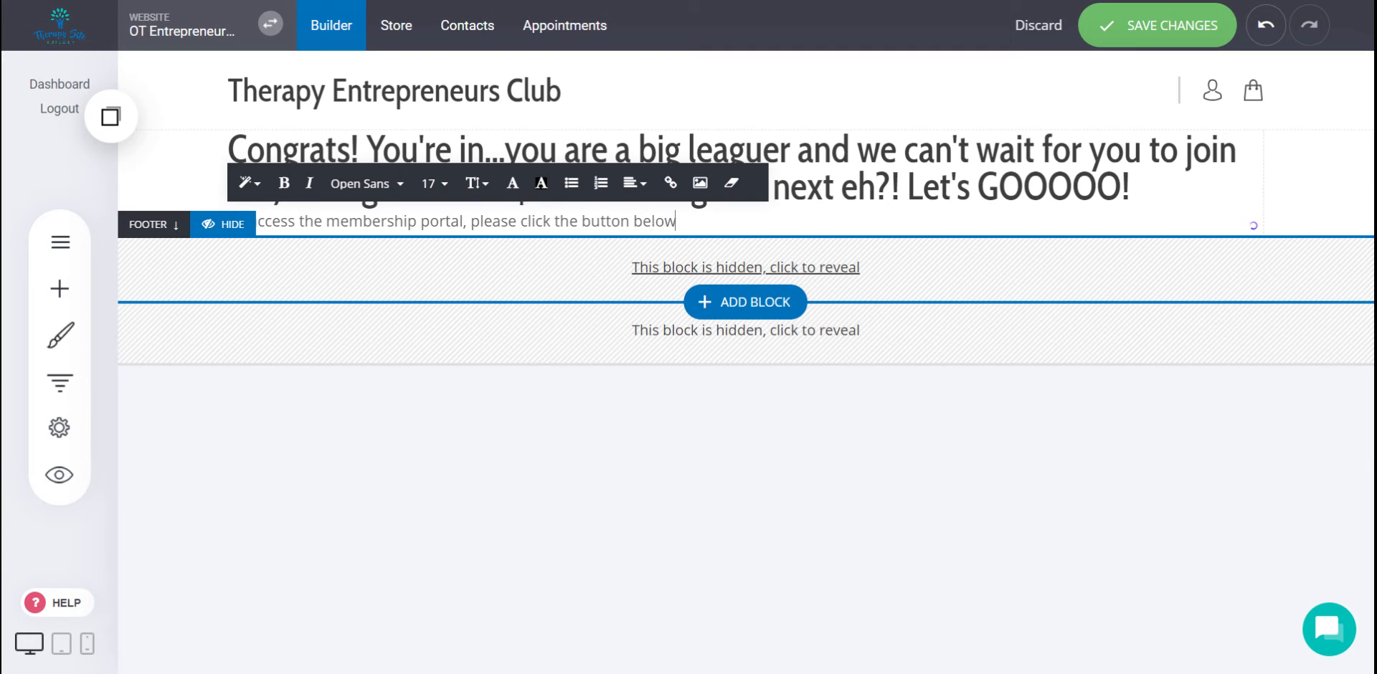
- Centre the membership portal instruction text under the heading
triple_click(679, 221)
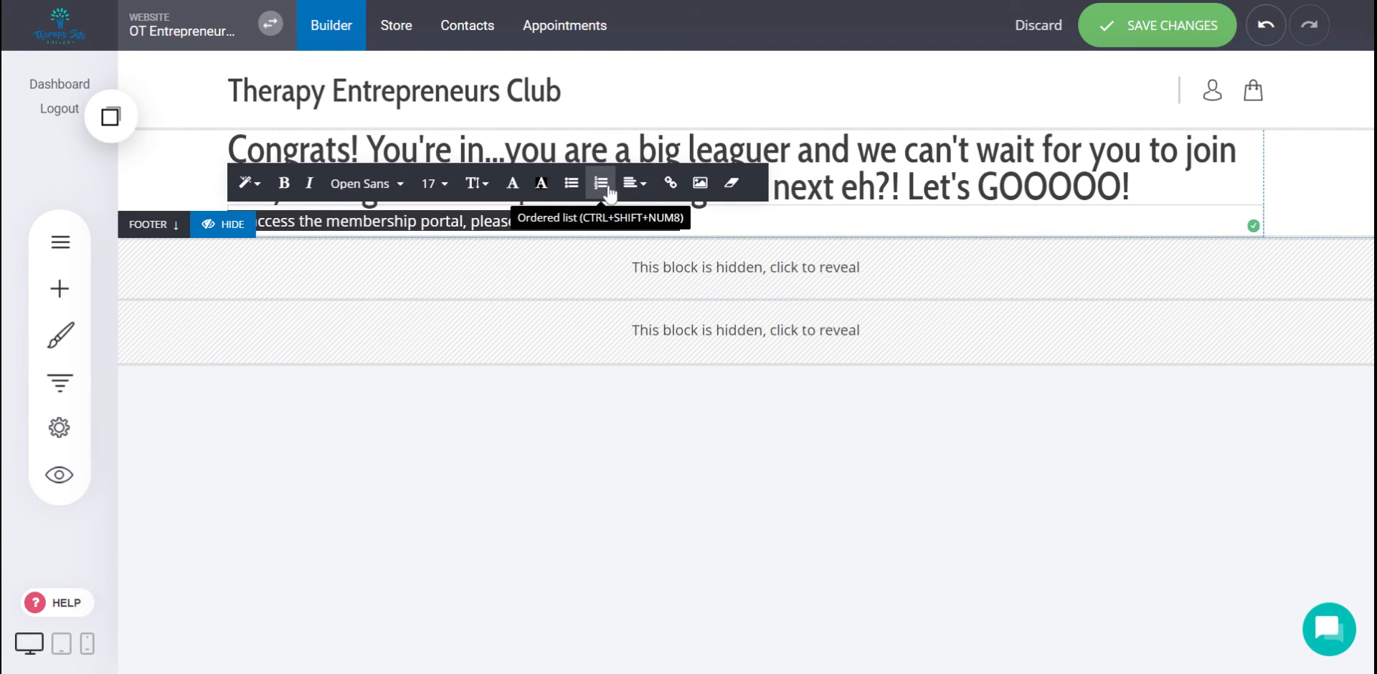
left_click(634, 183)
left_click(666, 223)
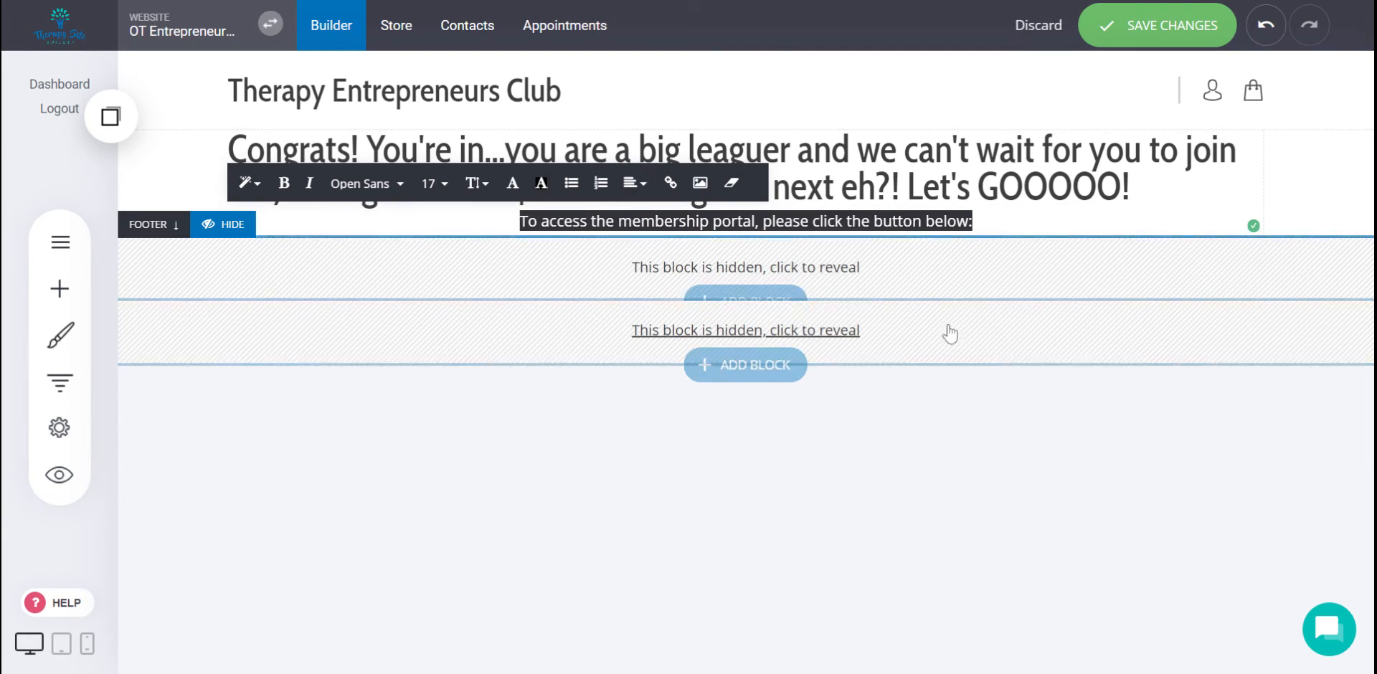
left_click(959, 426)
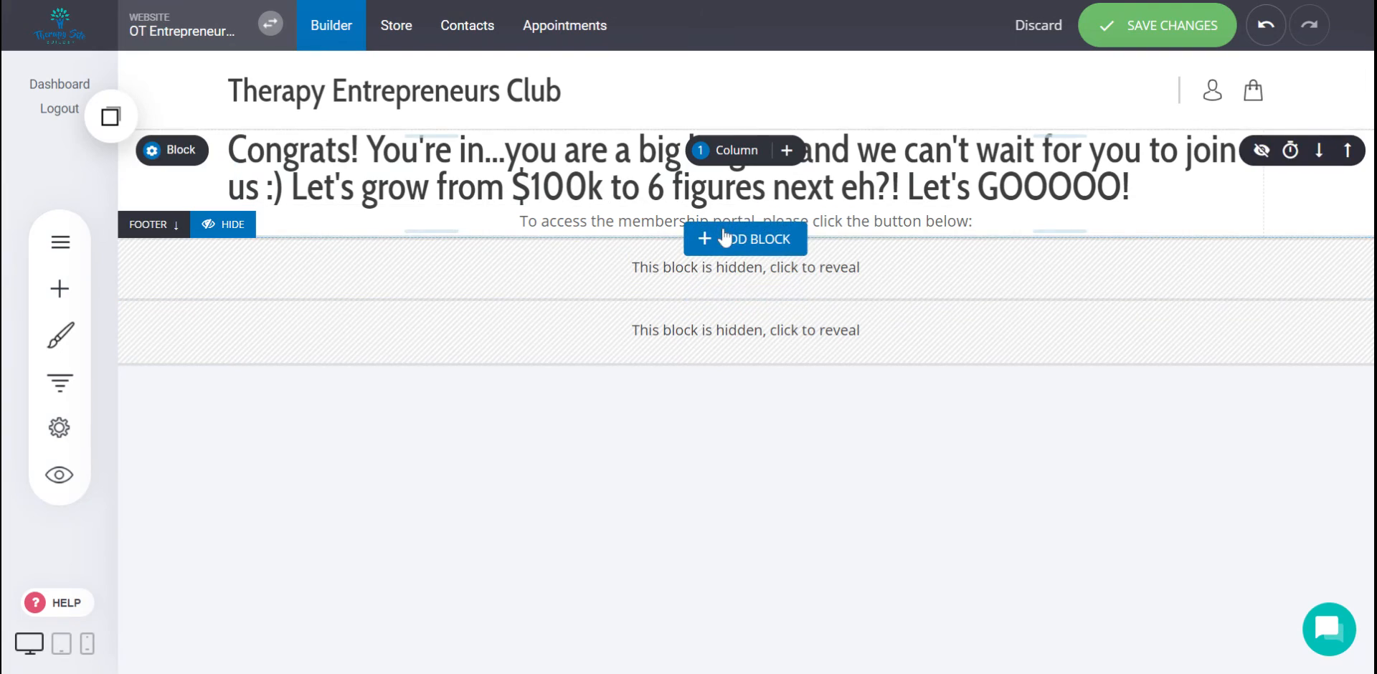
- Add an empty block below the portal instruction and widen the space above the heading
left_click(725, 236)
left_click(169, 612)
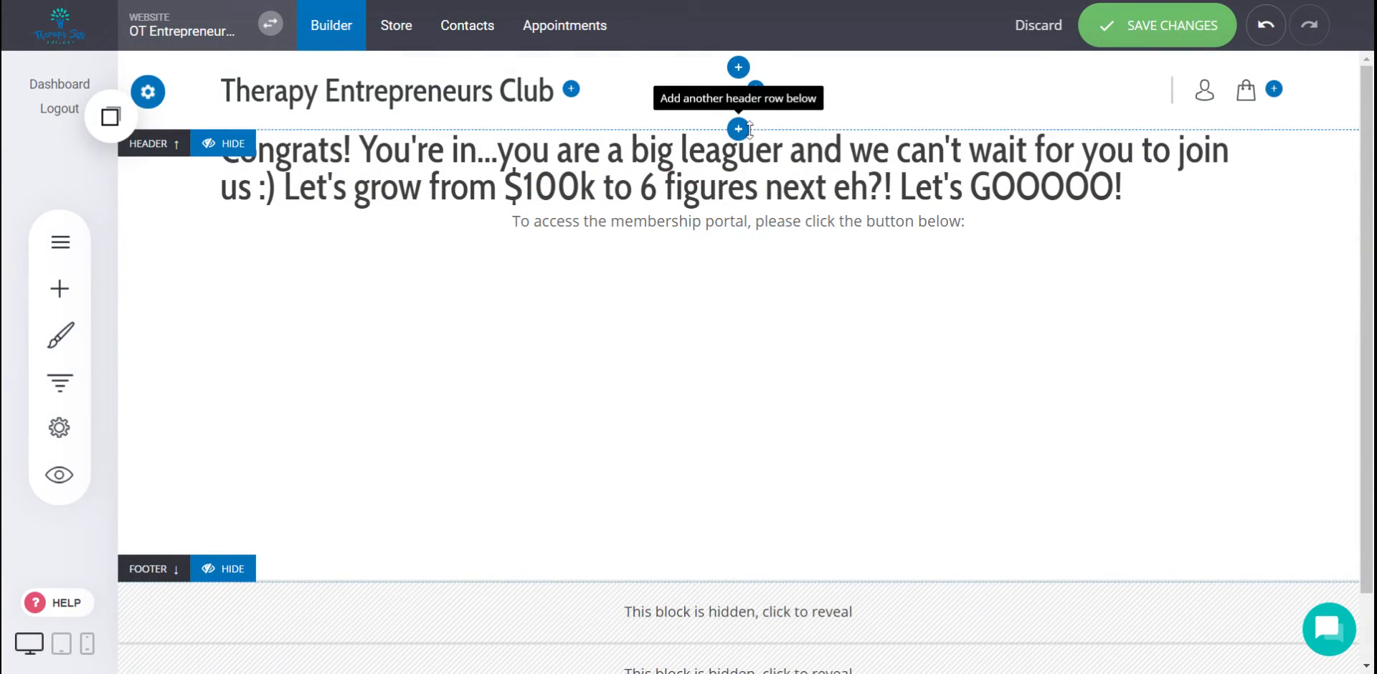
left_click(788, 131)
left_click_drag(788, 130, 785, 168)
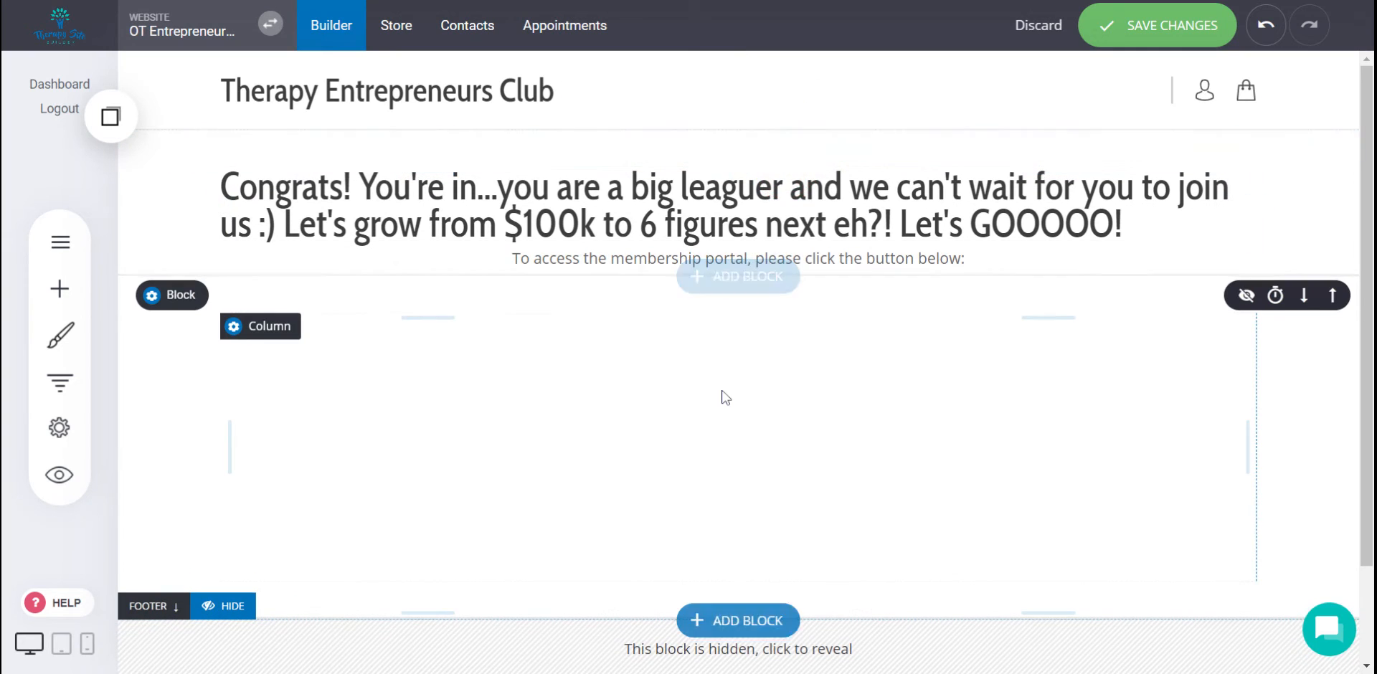
- Add a button widget to the new empty block with the text "Go to members area"
scroll(724, 397, "down", 1)
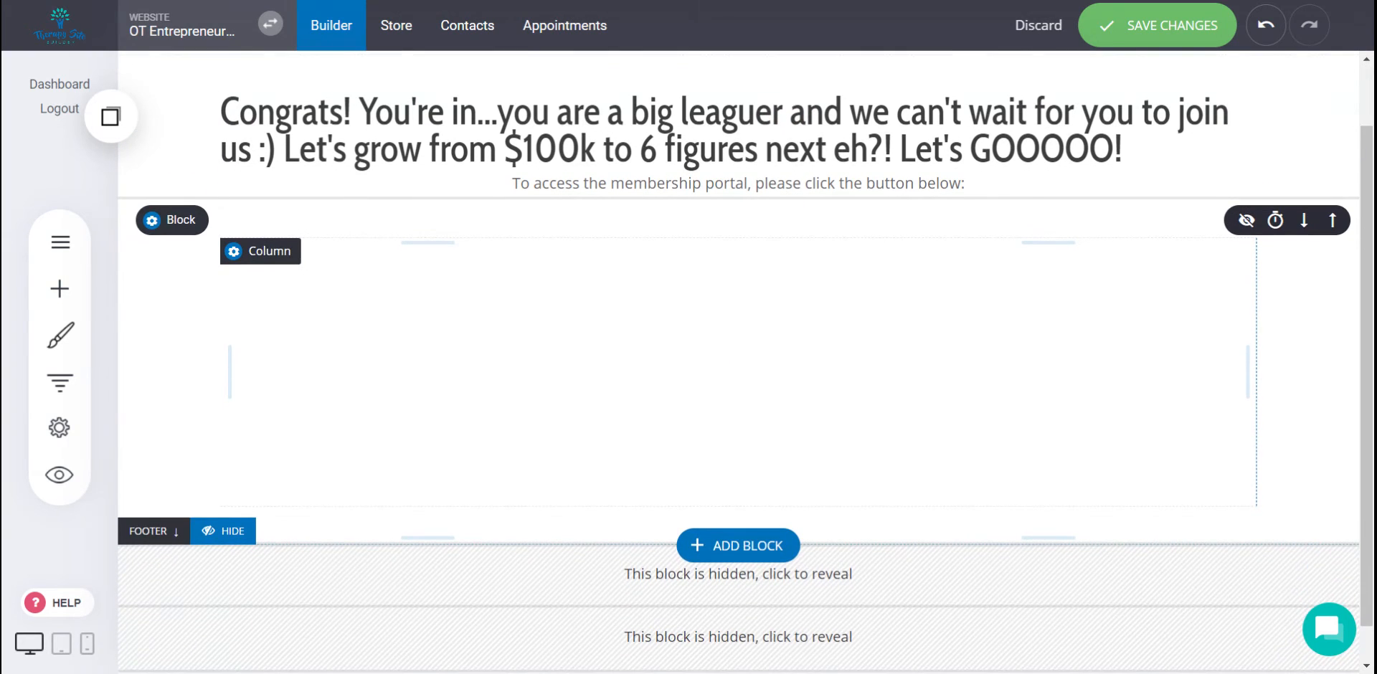
left_click(59, 288)
left_click(384, 137)
left_click_drag(383, 138, 660, 224)
left_click(1122, 360)
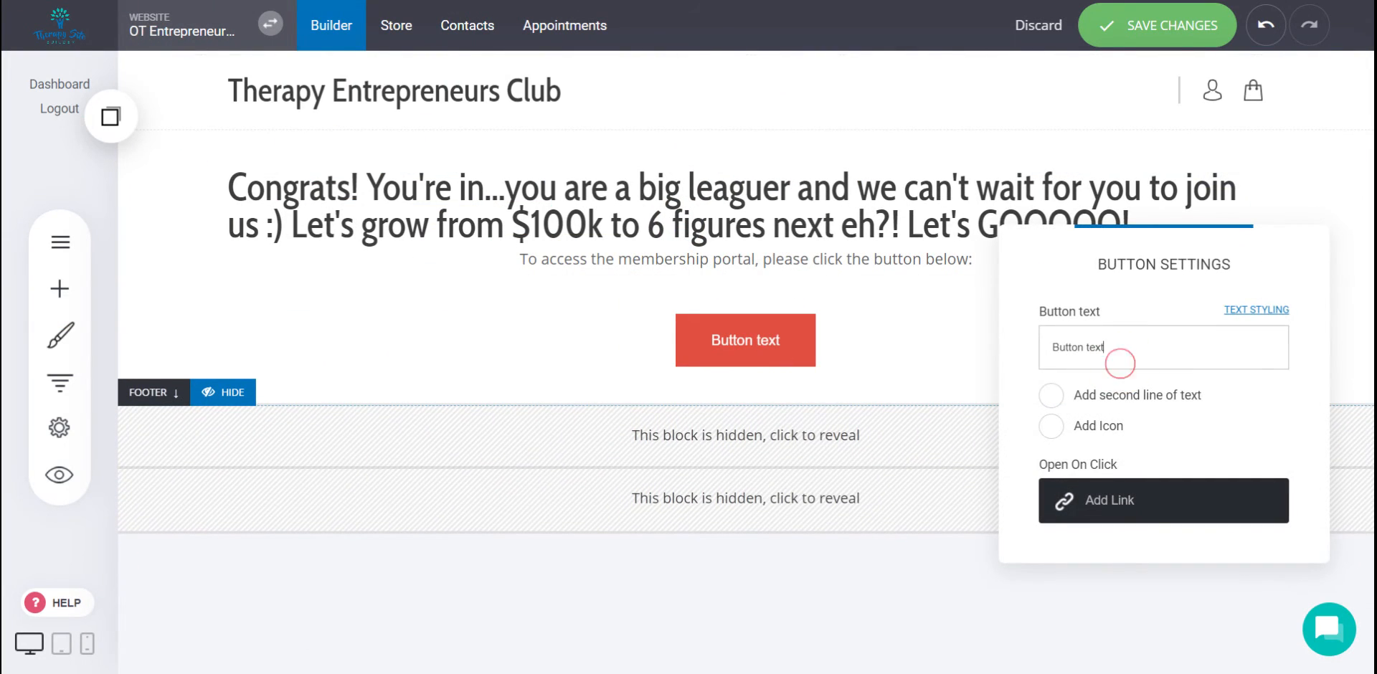
key("ctrl+a")
type("Go")
left_click(938, 335)
- Tighten the space above the button, widen the space above the heading further, and save the page
left_click_drag(793, 305, 790, 287)
left_click(1191, 42)
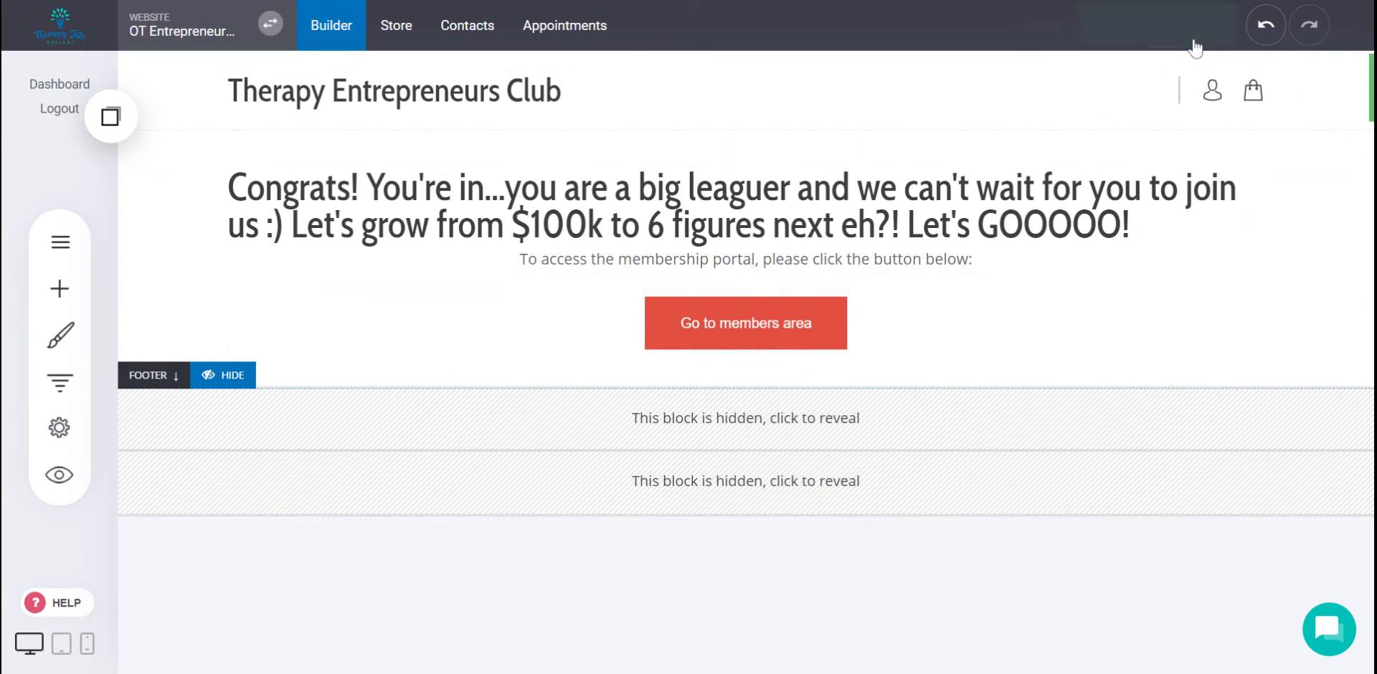
left_click_drag(821, 157, 818, 179)
left_click(1124, 26)
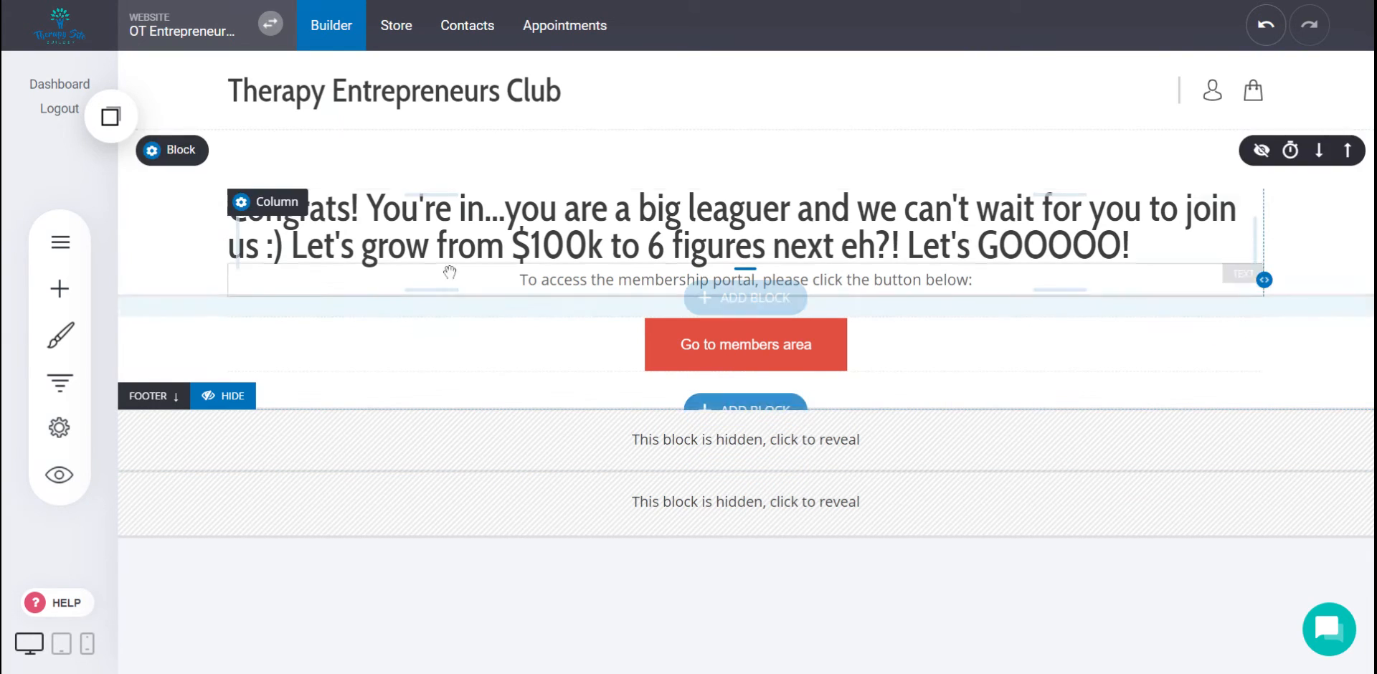
- Open the teccheckout page from the Pages group for editing
left_click(59, 242)
scroll(241, 426, "down", 8)
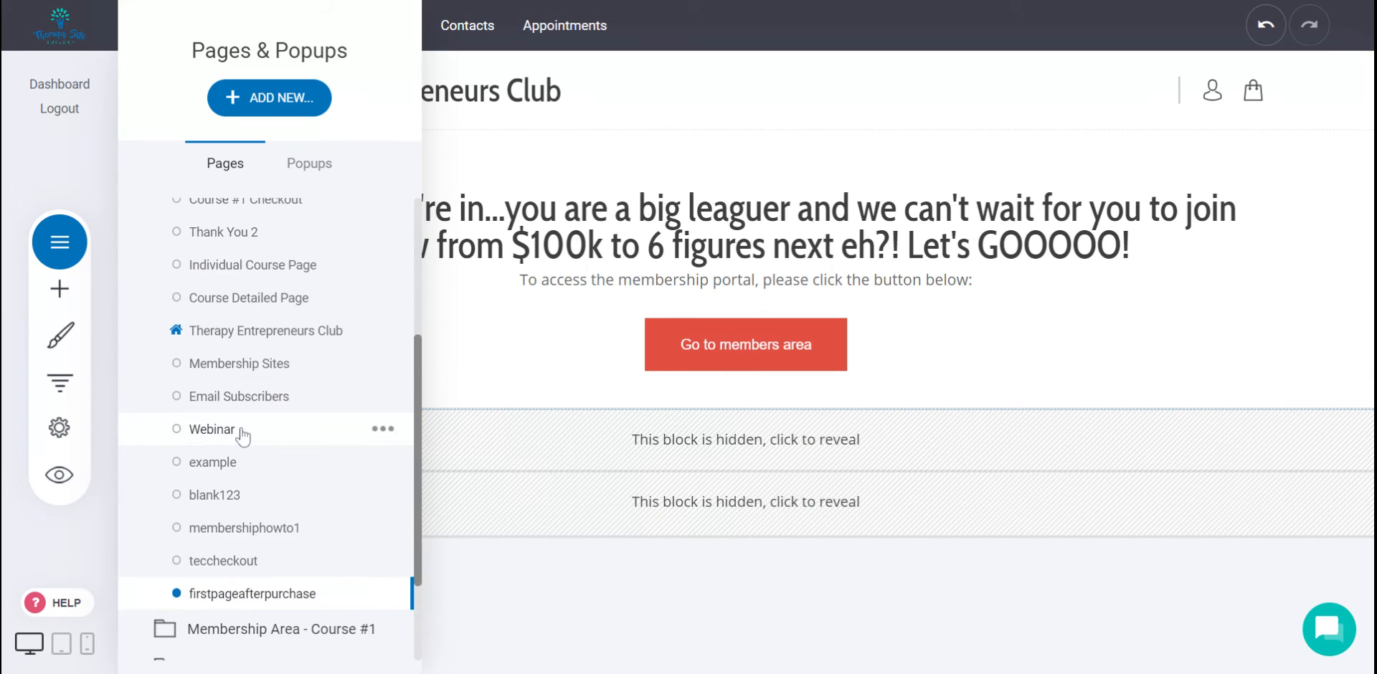
left_click(247, 495)
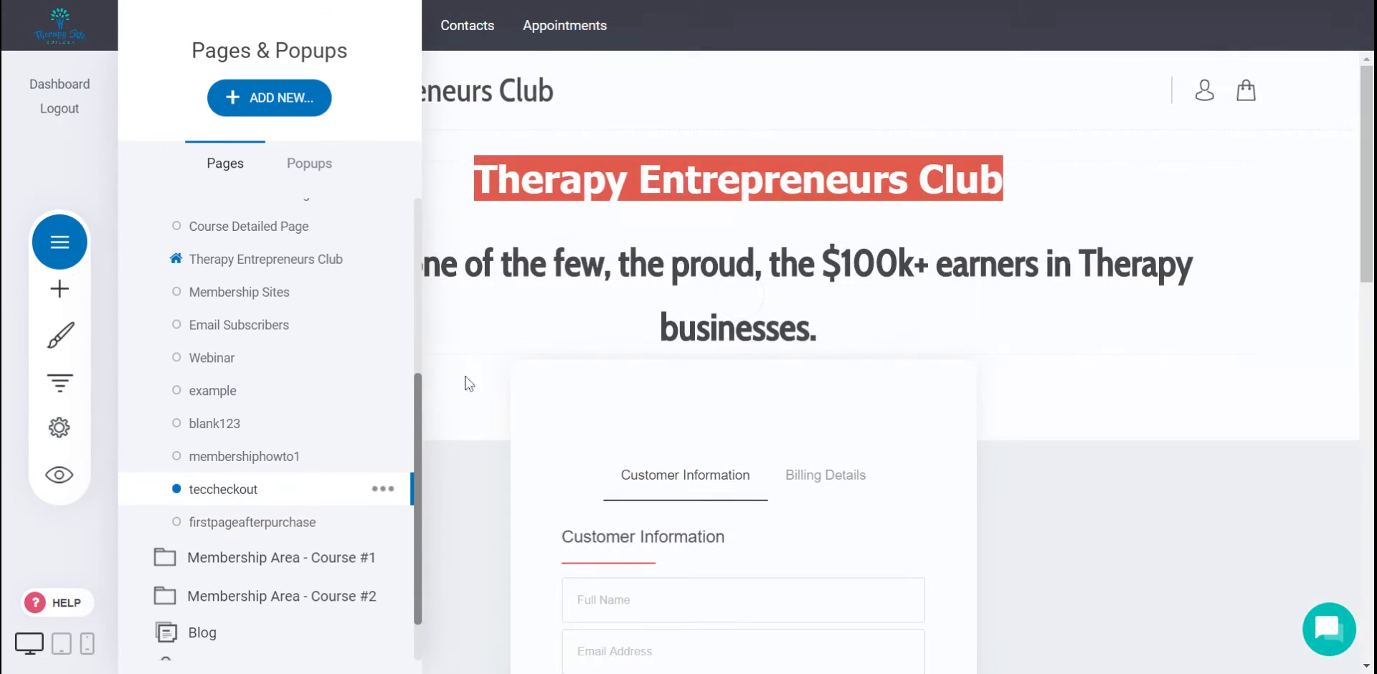
left_click(853, 370)
- Link the checkout form's thank you page to a page from the Pages group and save the checkout page
scroll(853, 369, "down", 5)
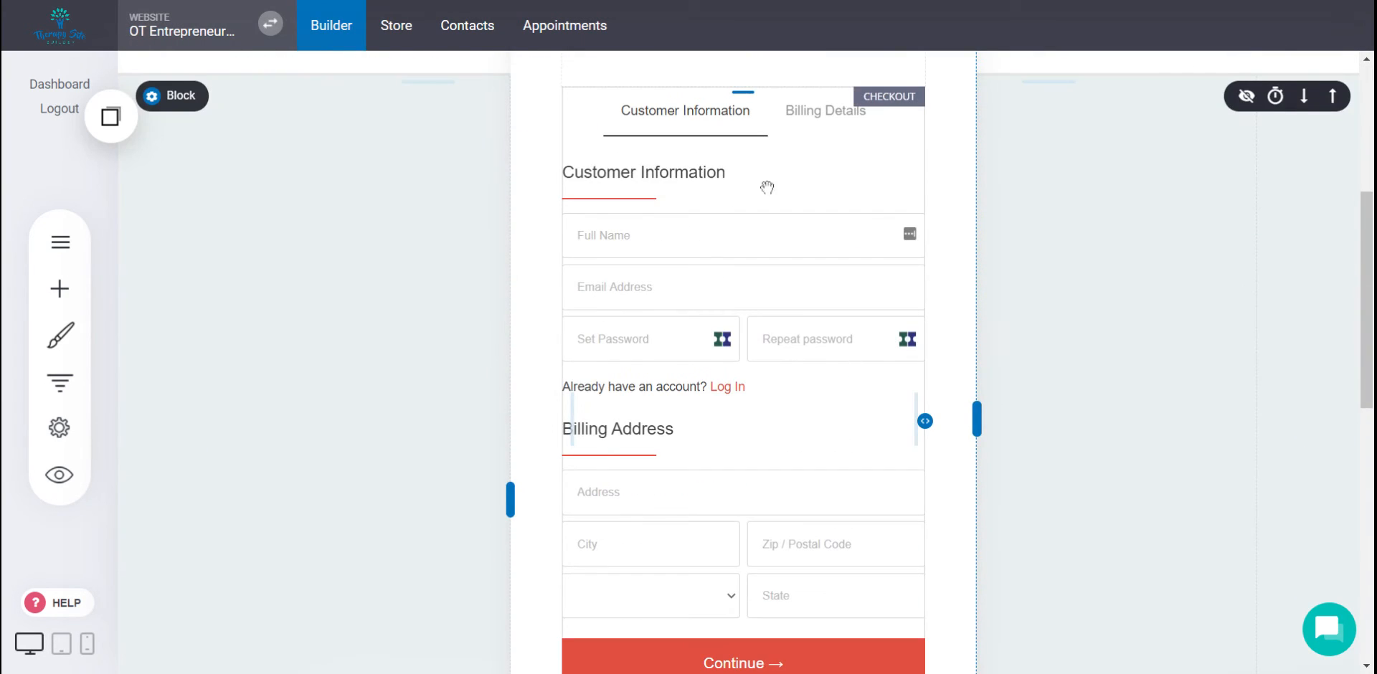
scroll(746, 186, "up", 4)
scroll(768, 209, "down", 3)
left_click(768, 209)
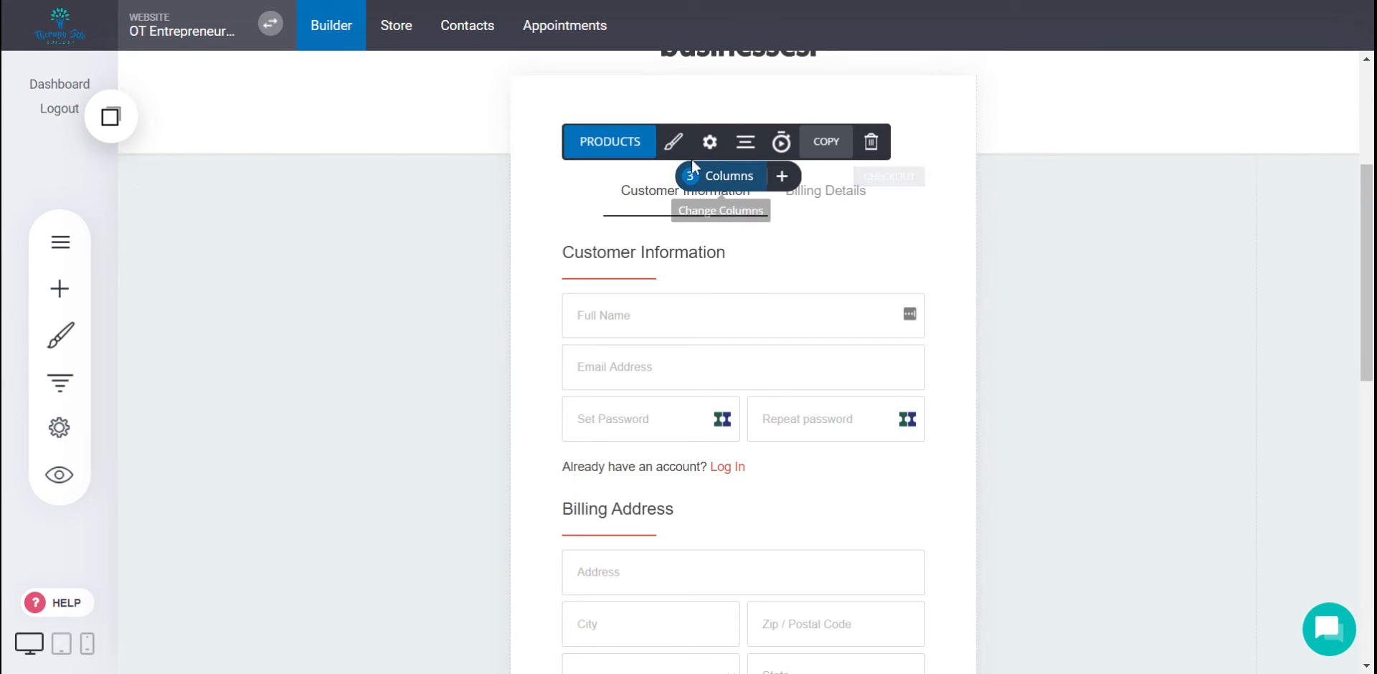
left_click(709, 141)
left_click(1107, 198)
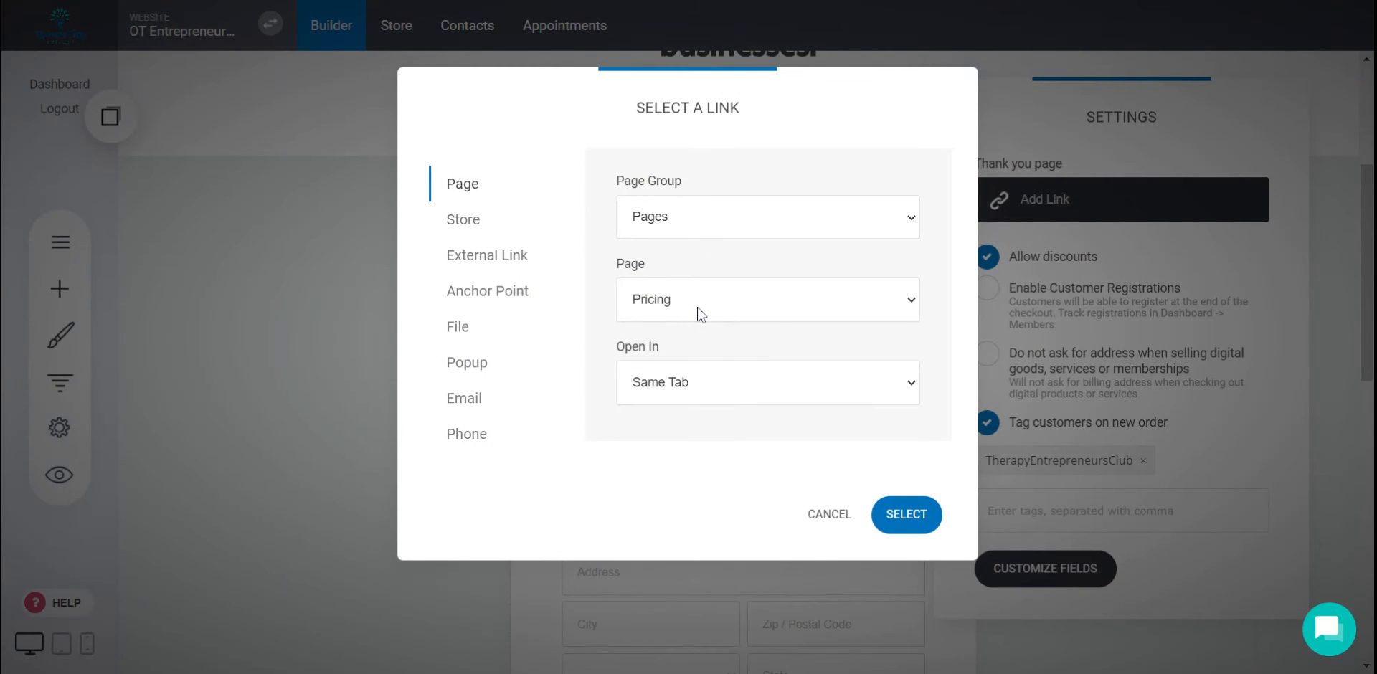
left_click(702, 334)
left_click(877, 532)
left_click(456, 450)
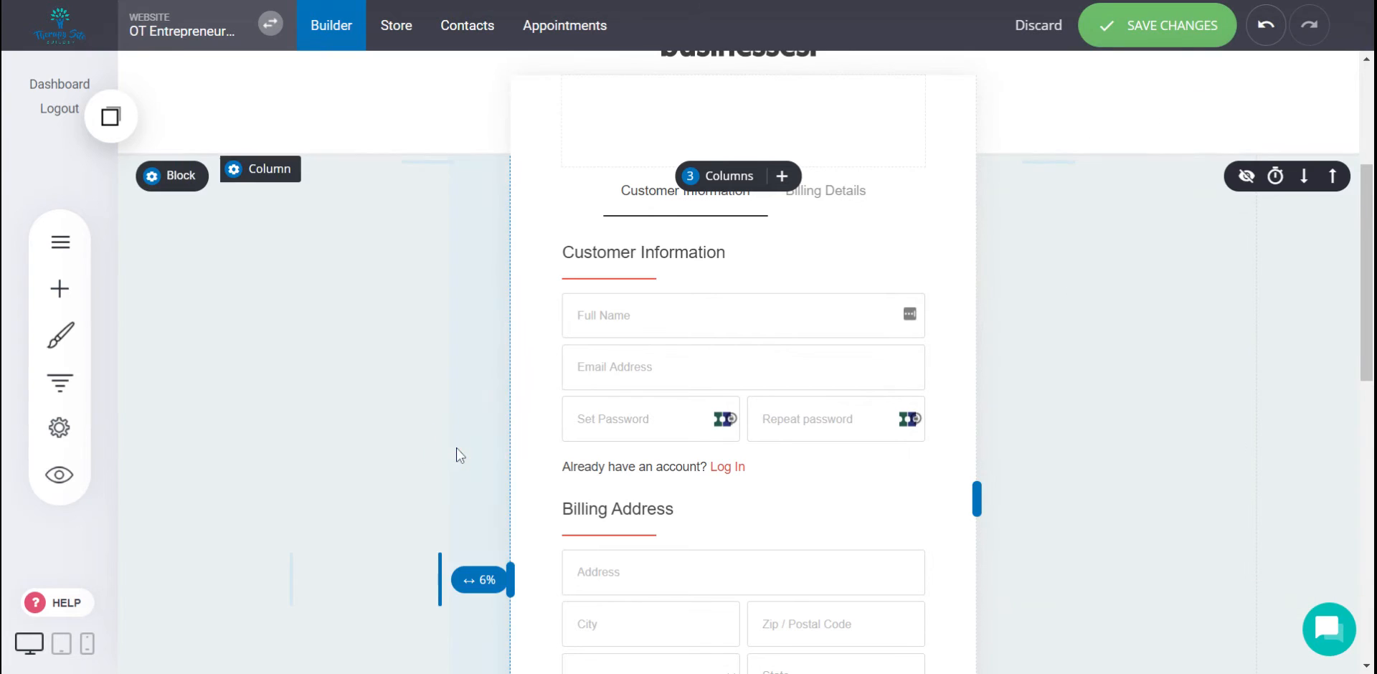
left_click(1153, 34)
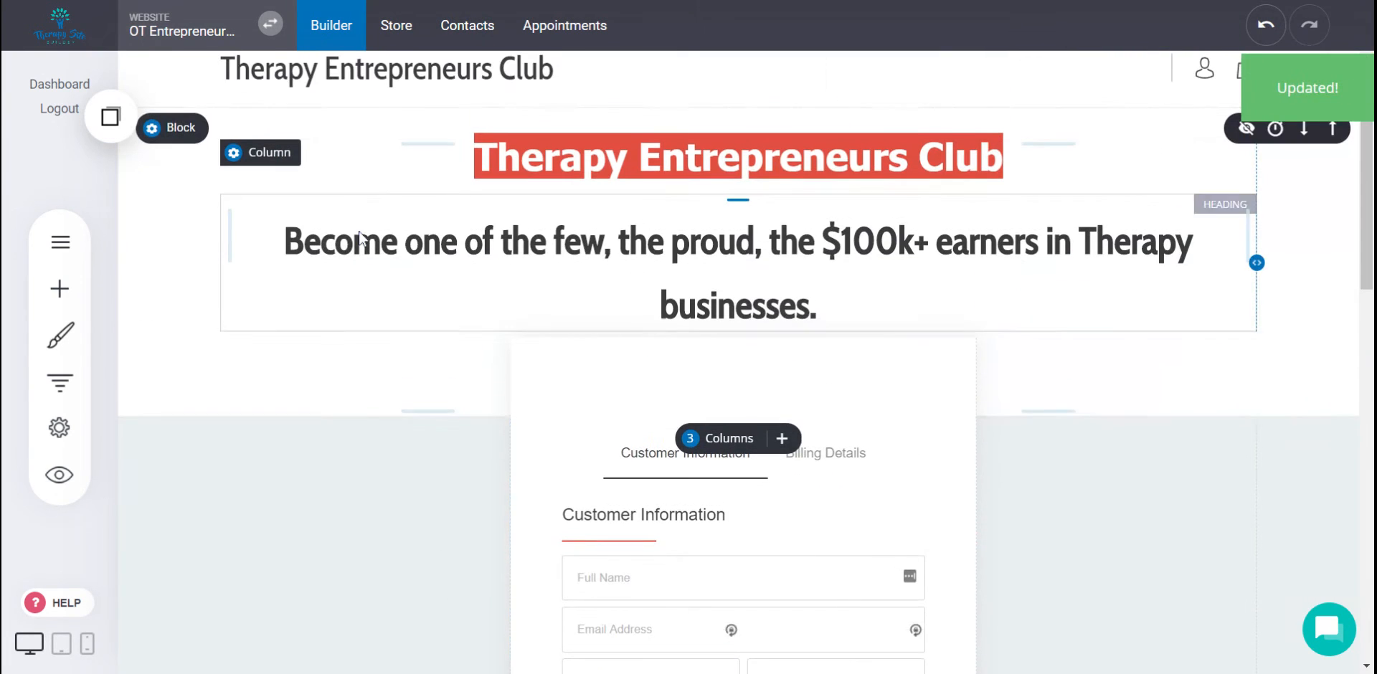
- Look over the checkout page and browse the site's page list down to its last folders
scroll(1119, 251, "down", 3)
scroll(1118, 251, "up", 2)
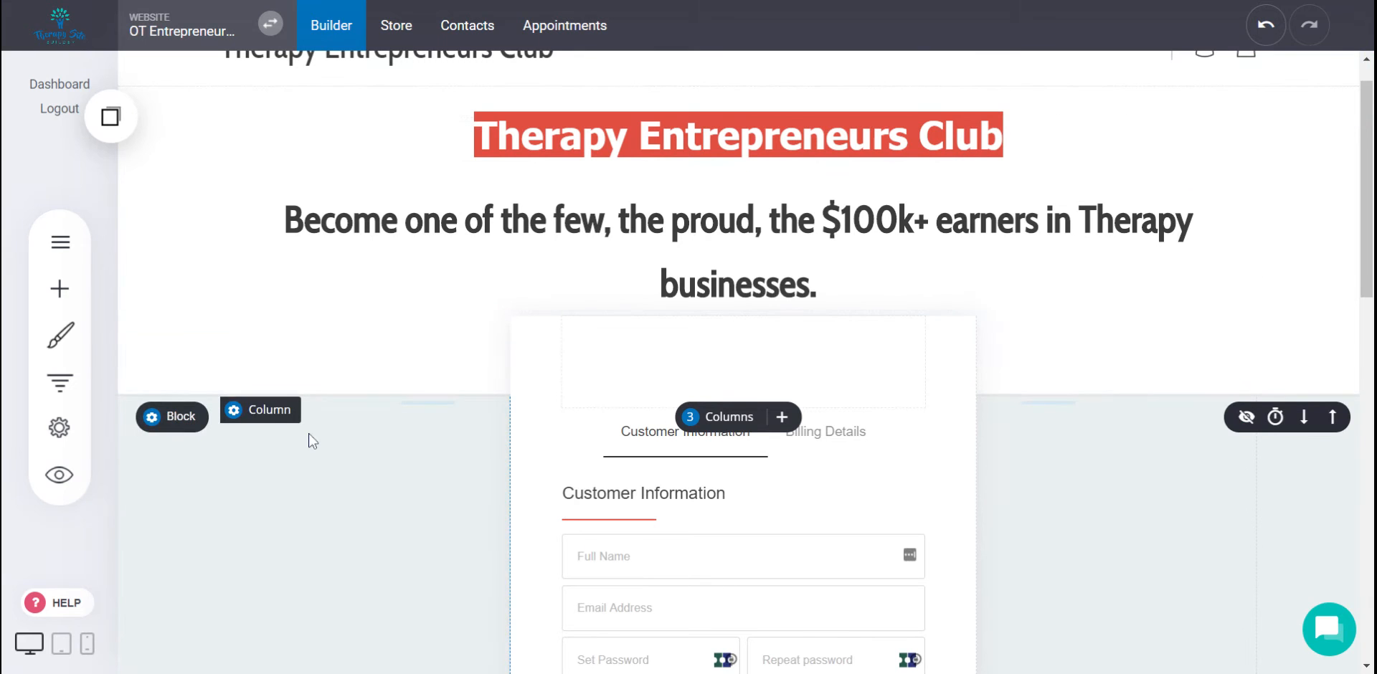
scroll(307, 437, "down", 2)
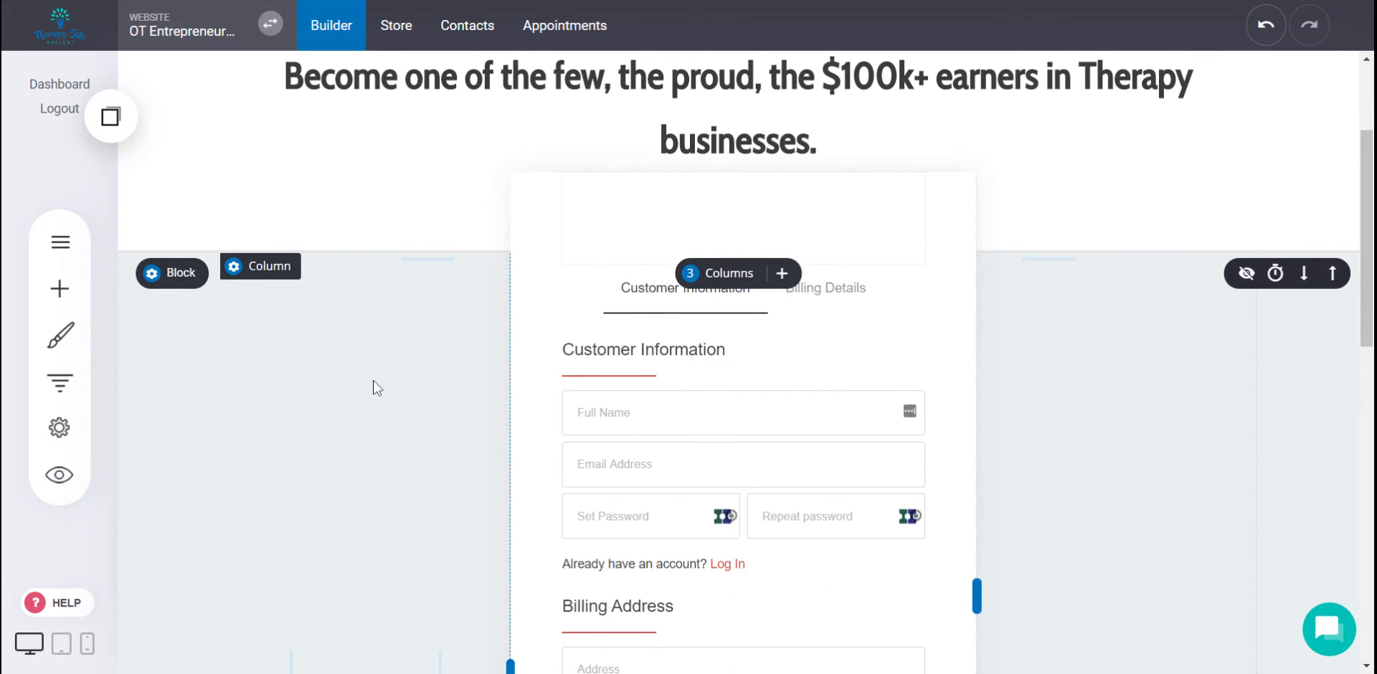
scroll(375, 384, "down", 1)
left_click(62, 241)
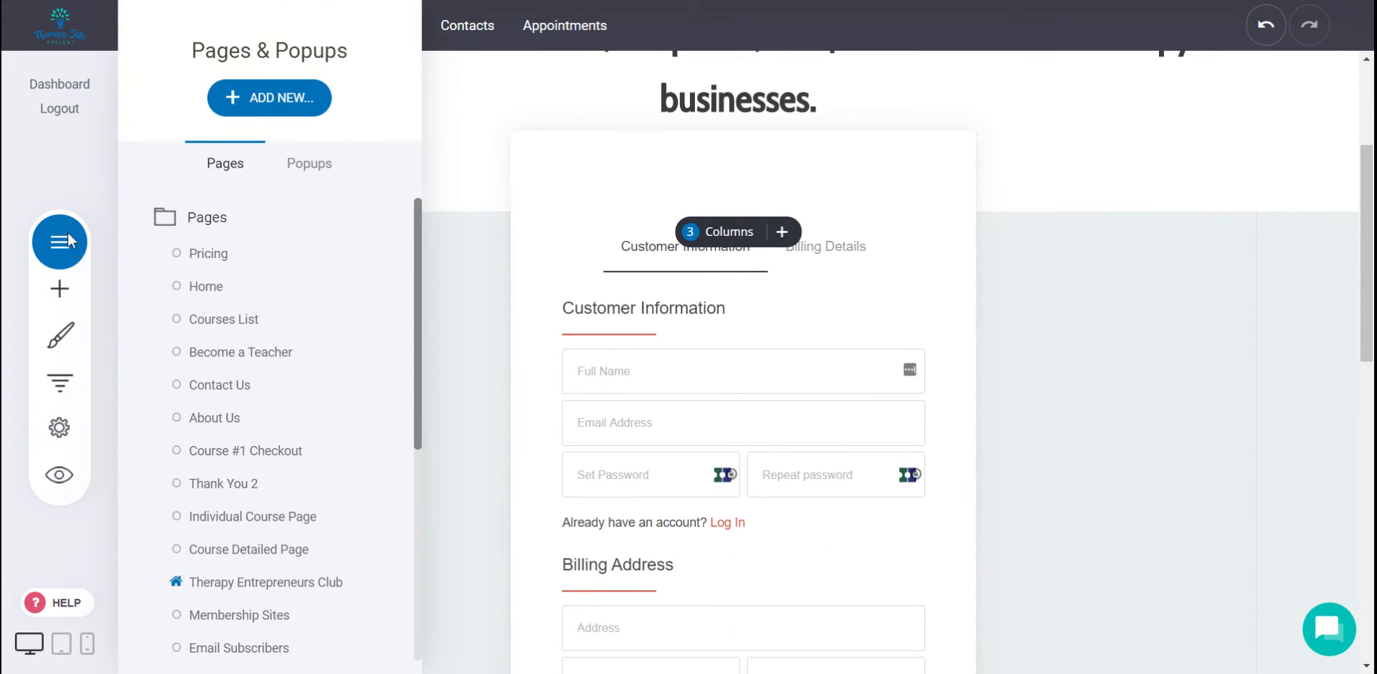
scroll(342, 375, "down", 4)
scroll(341, 376, "down", 2)
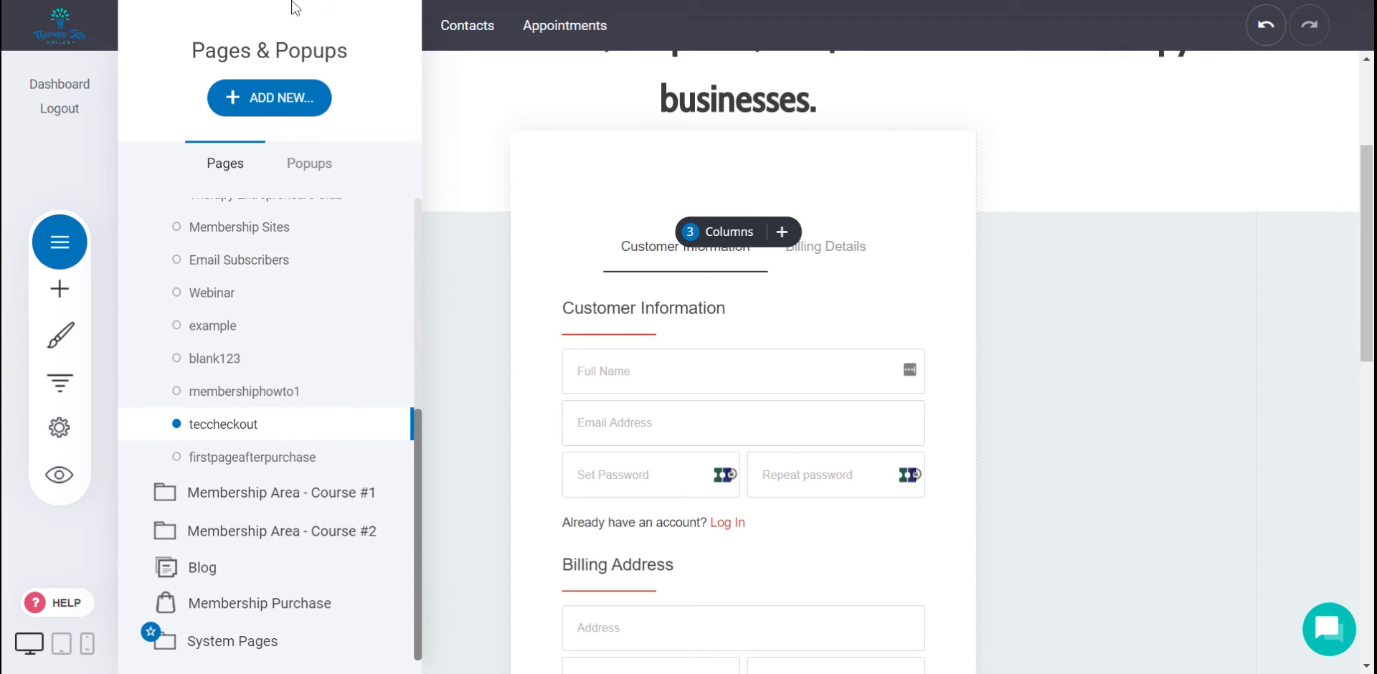
- Add a page group named "Therapy Entrepreneurs PAID Members: Member Area" to the site
left_click(285, 104)
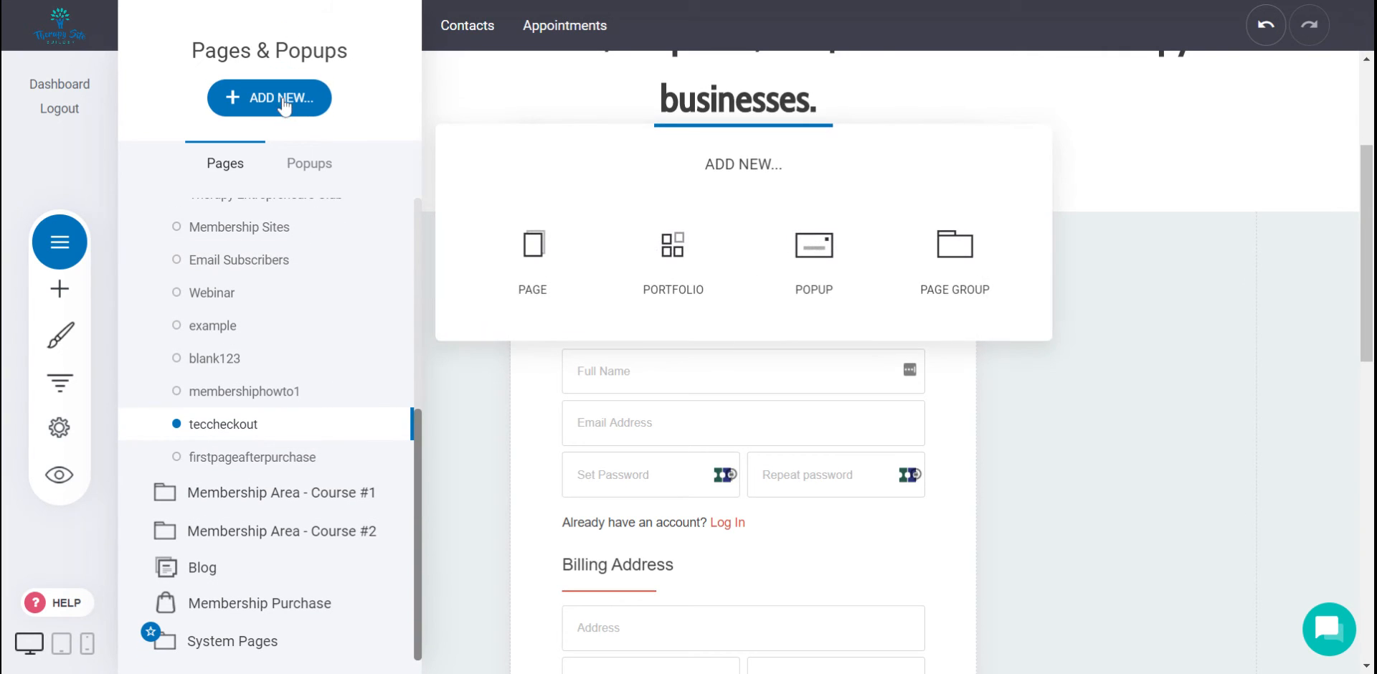
left_click(942, 277)
type("Membership")
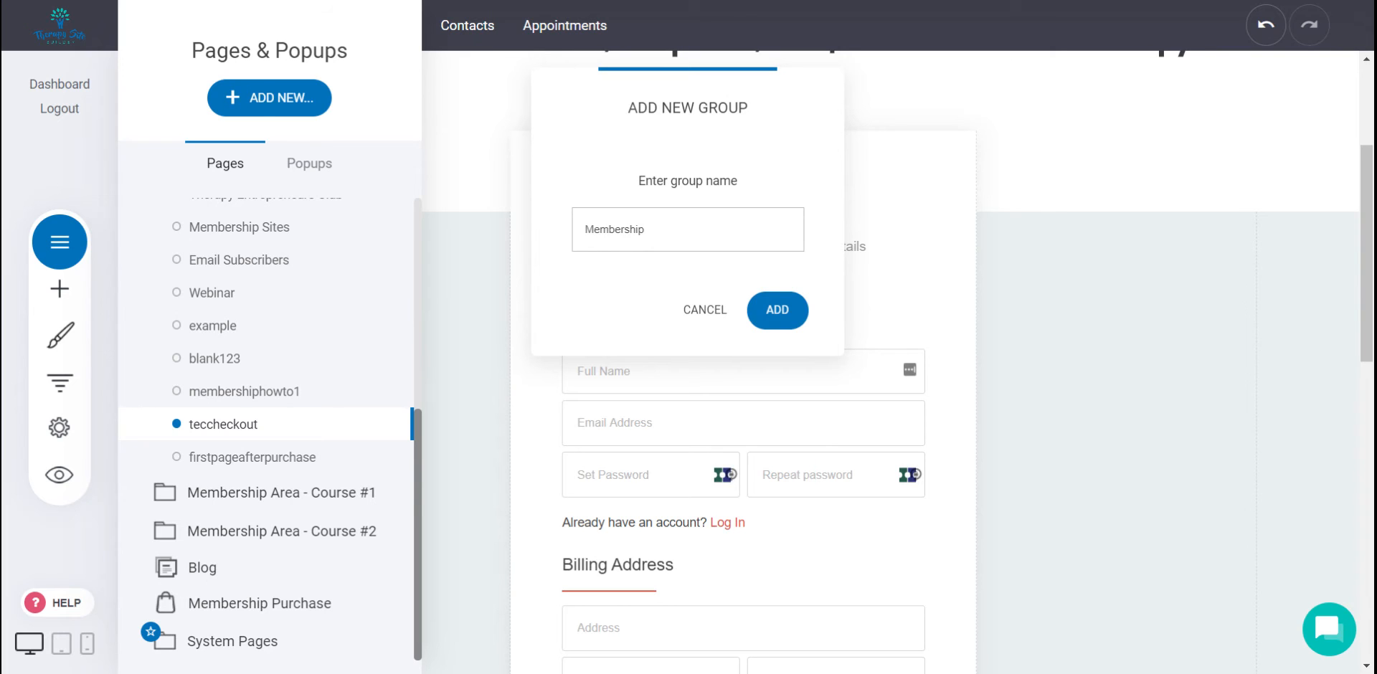
key("ctrl+a")
type("The")
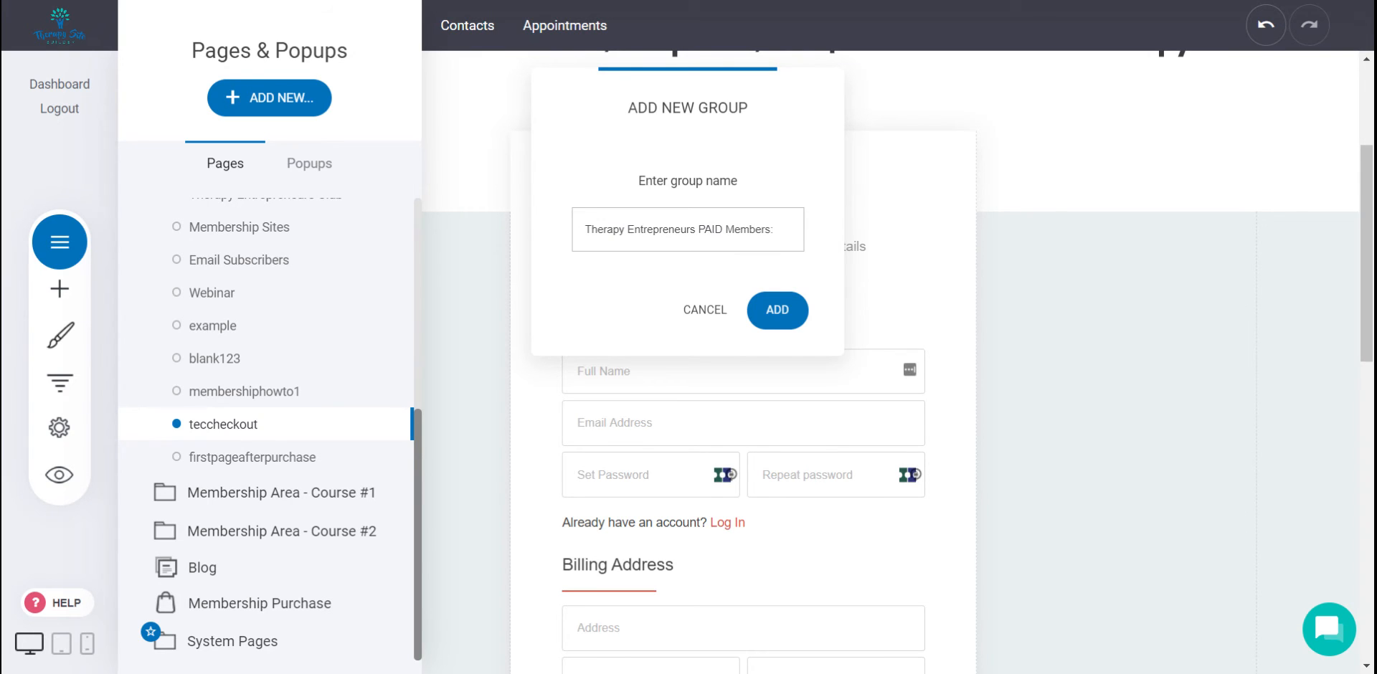
type("mber Area")
left_click(777, 311)
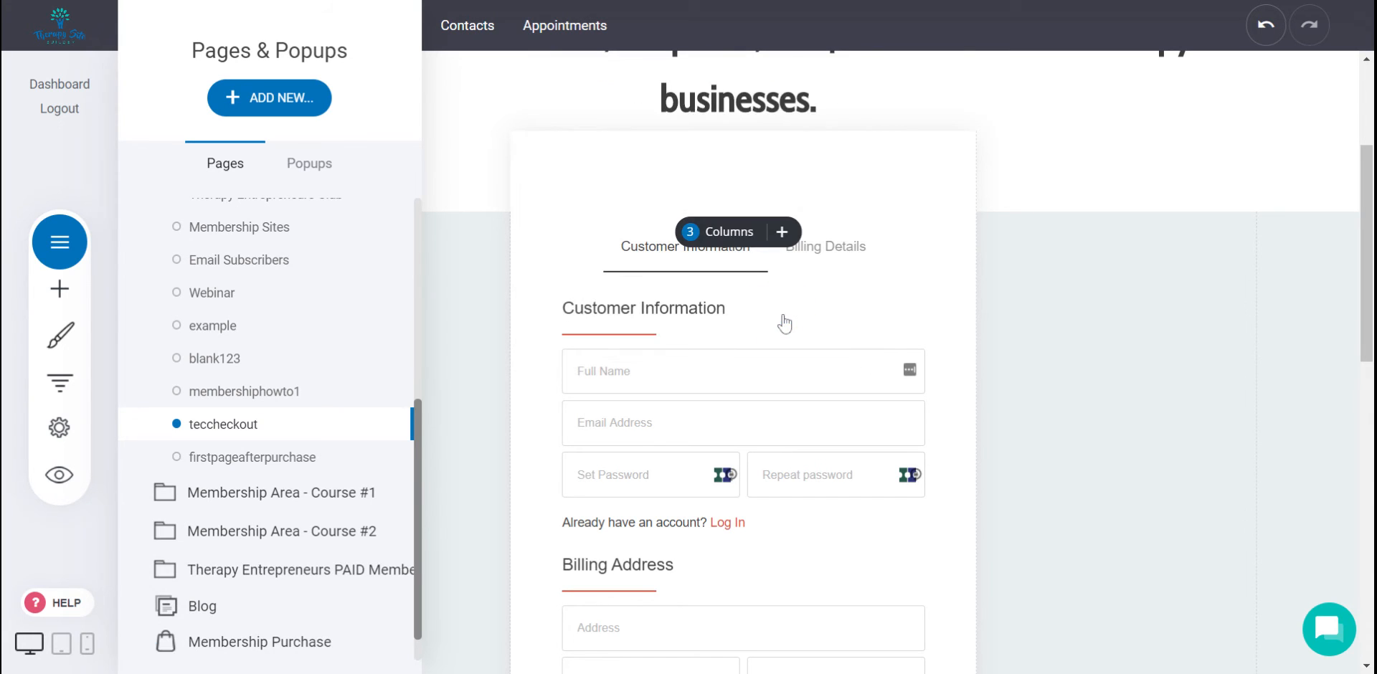
- Start adding a new page and list the templates in the Membership / Course category
scroll(287, 470, "down", 1)
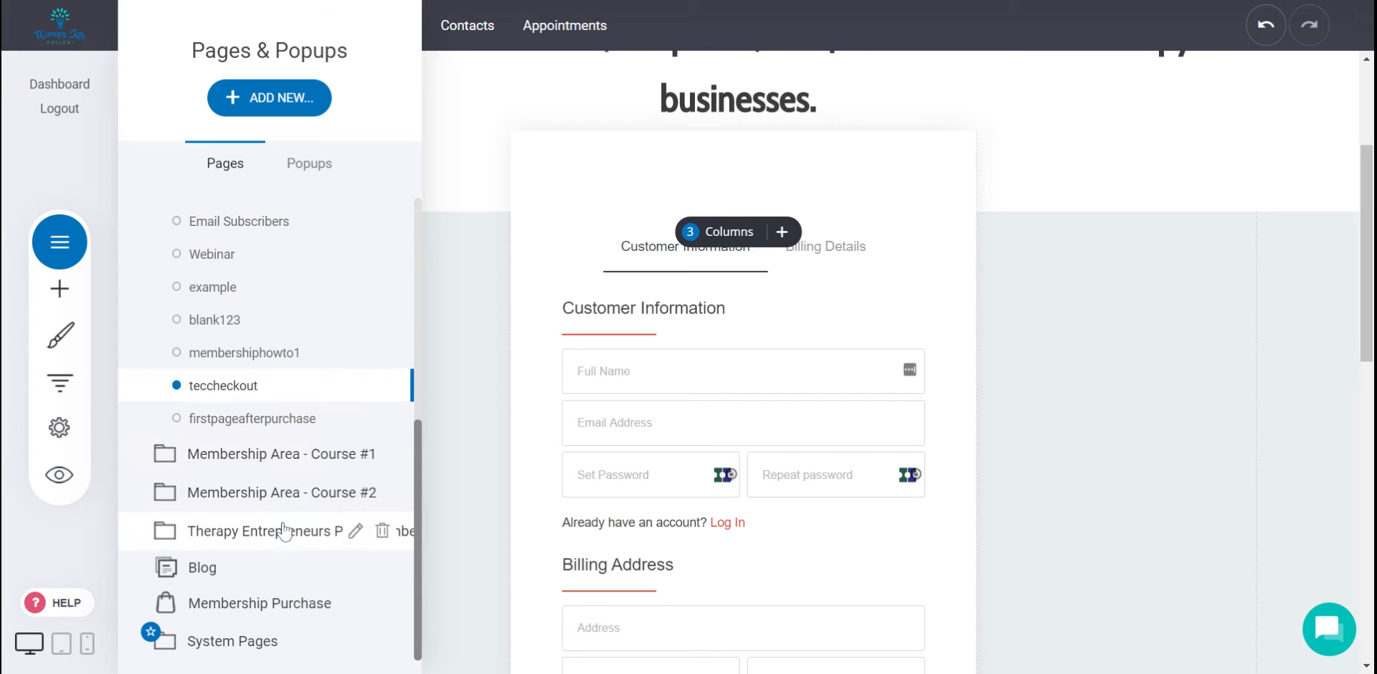
left_click(287, 104)
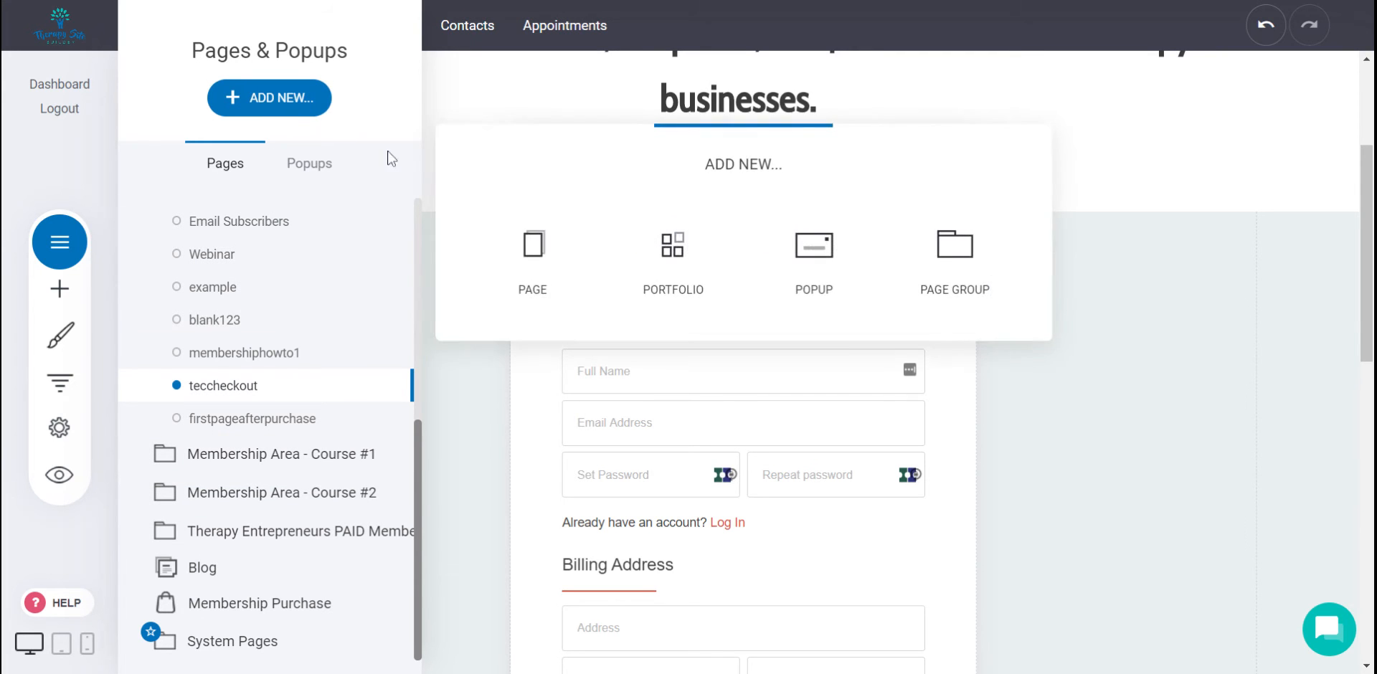
left_click(529, 257)
scroll(249, 471, "down", 2)
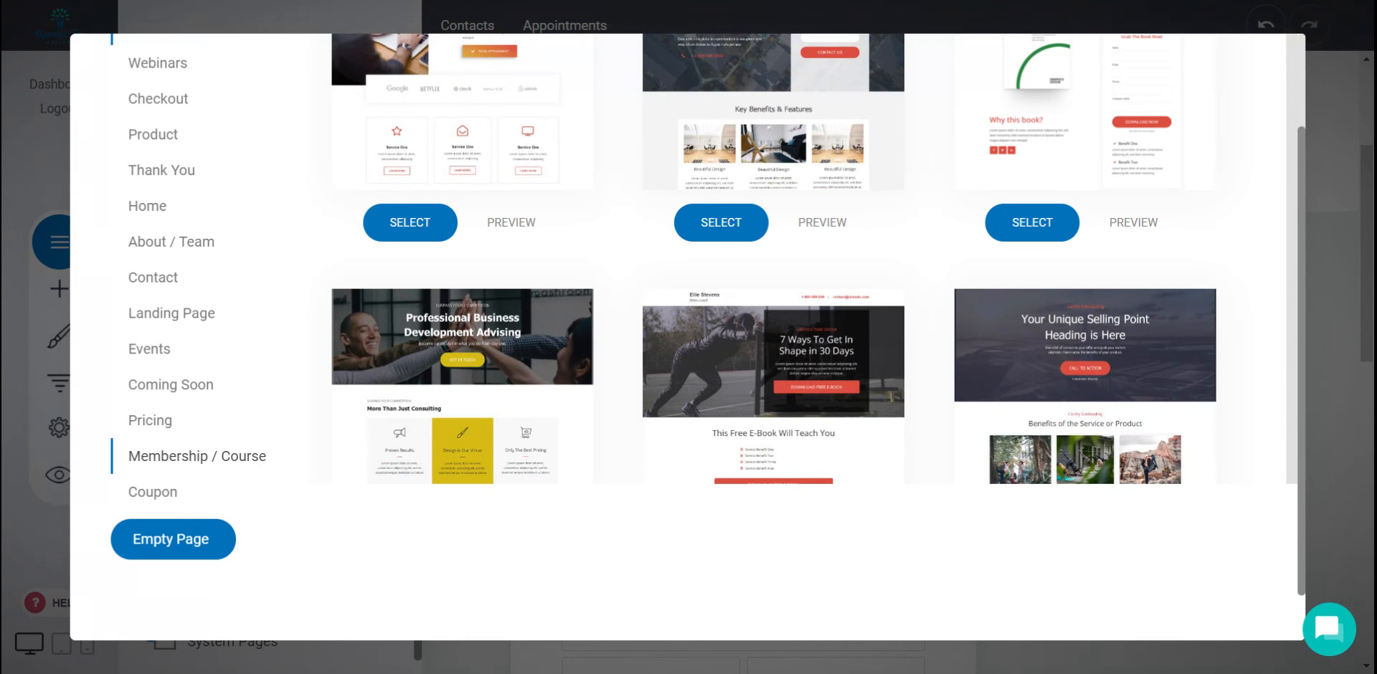
scroll(199, 429, "up", 2)
scroll(195, 427, "down", 2)
scroll(177, 323, "up", 2)
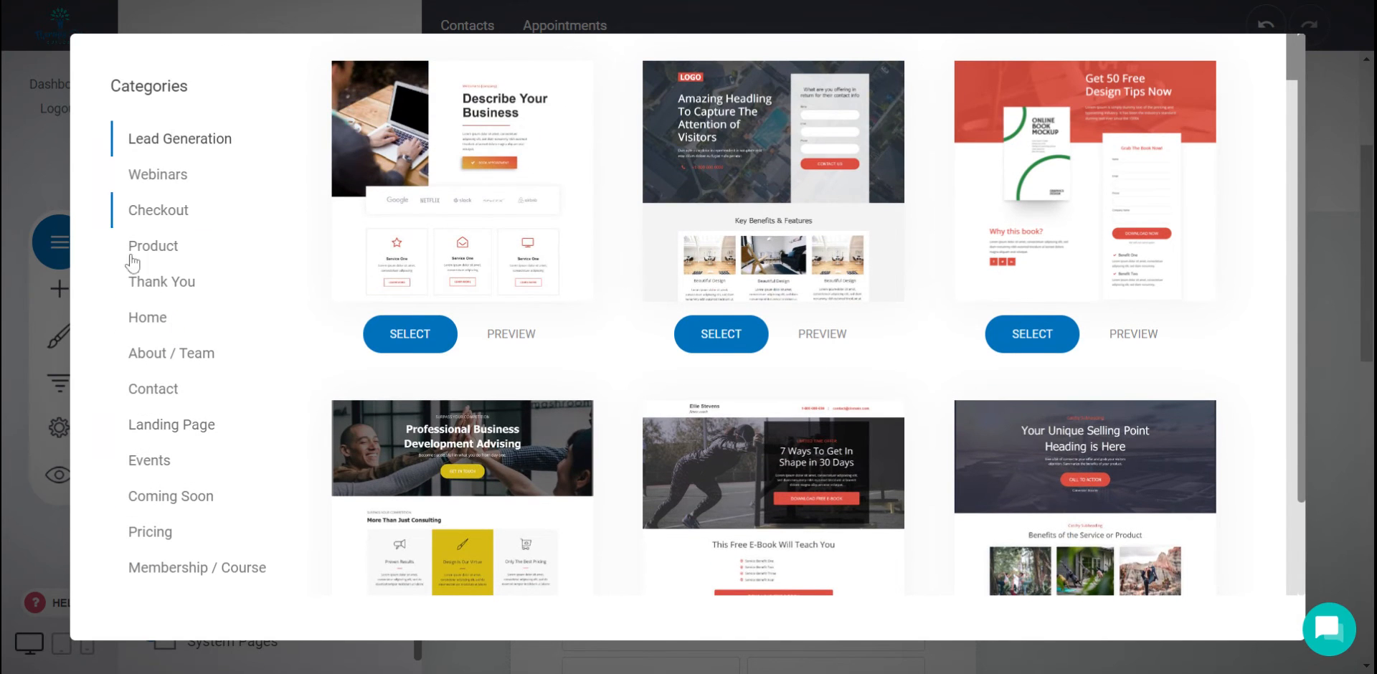
scroll(165, 502, "down", 2)
left_click(205, 461)
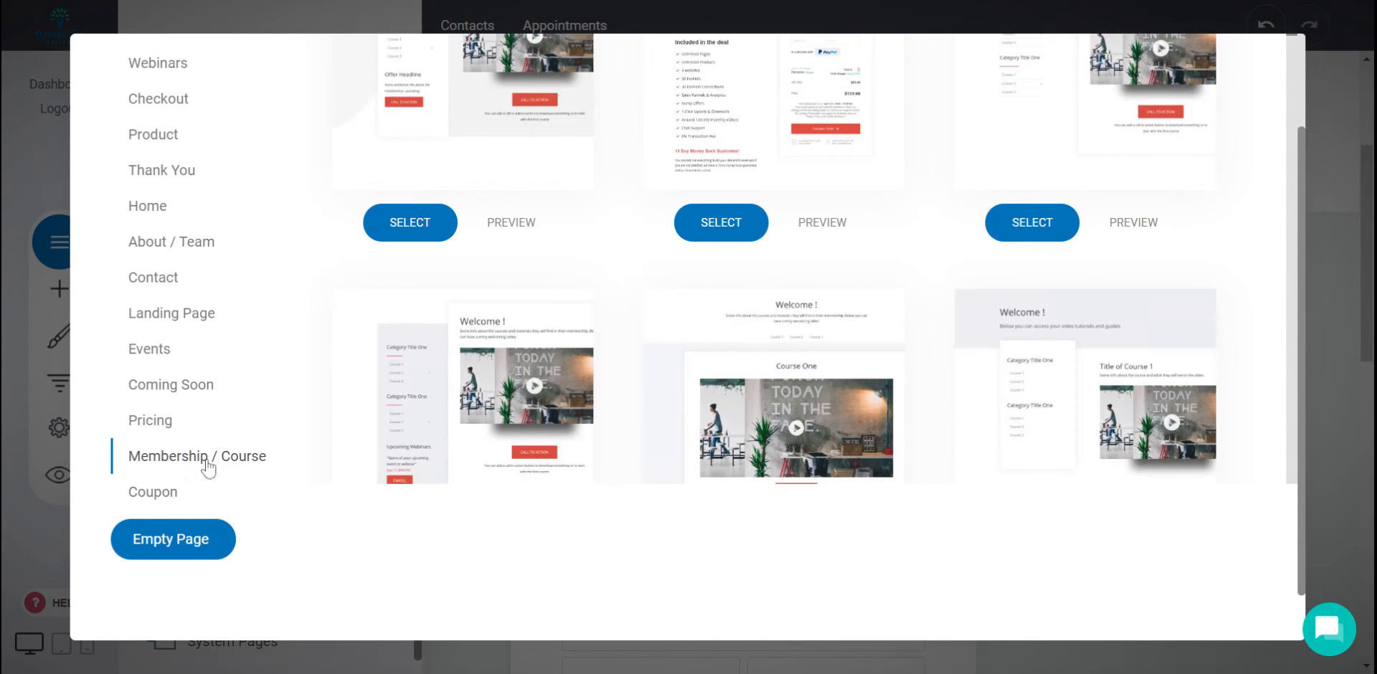
- Look through the Membership / Course templates and choose the Welcome layout with the grid of course cards
scroll(474, 344, "up", 3)
scroll(473, 344, "down", 4)
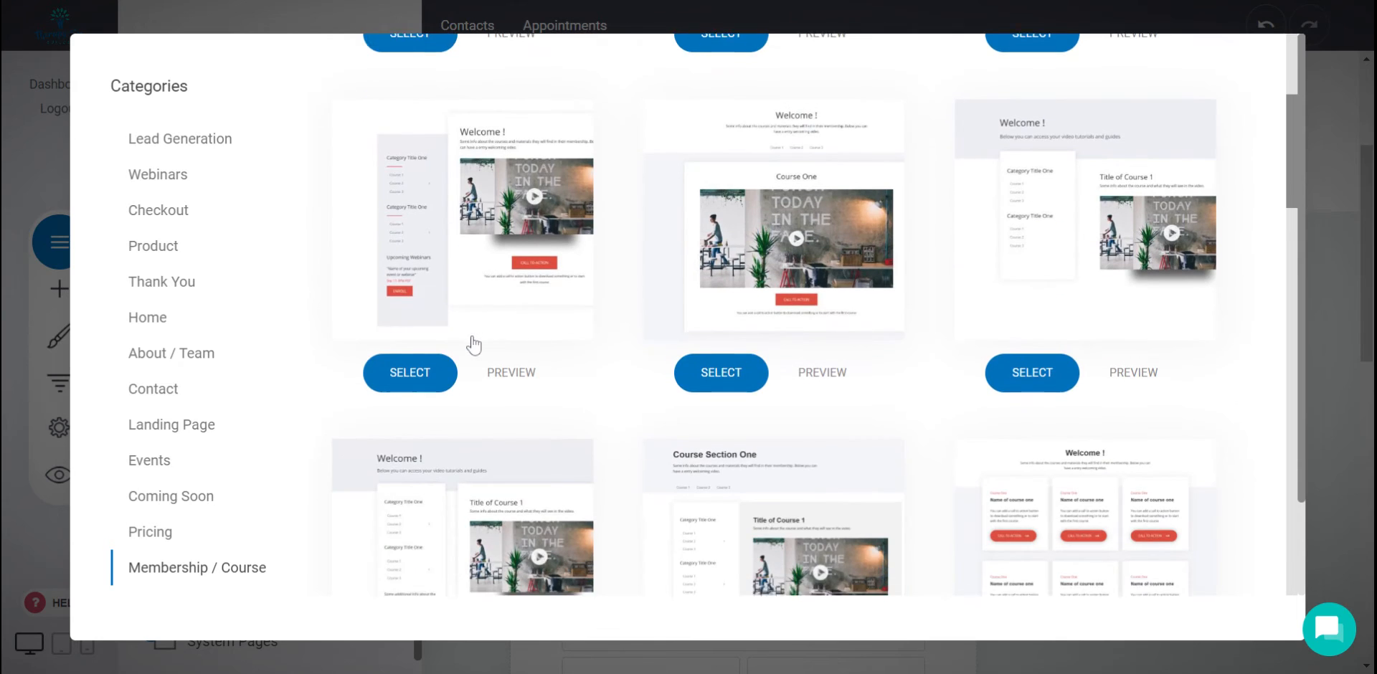
scroll(982, 274, "down", 5)
scroll(983, 274, "down", 8)
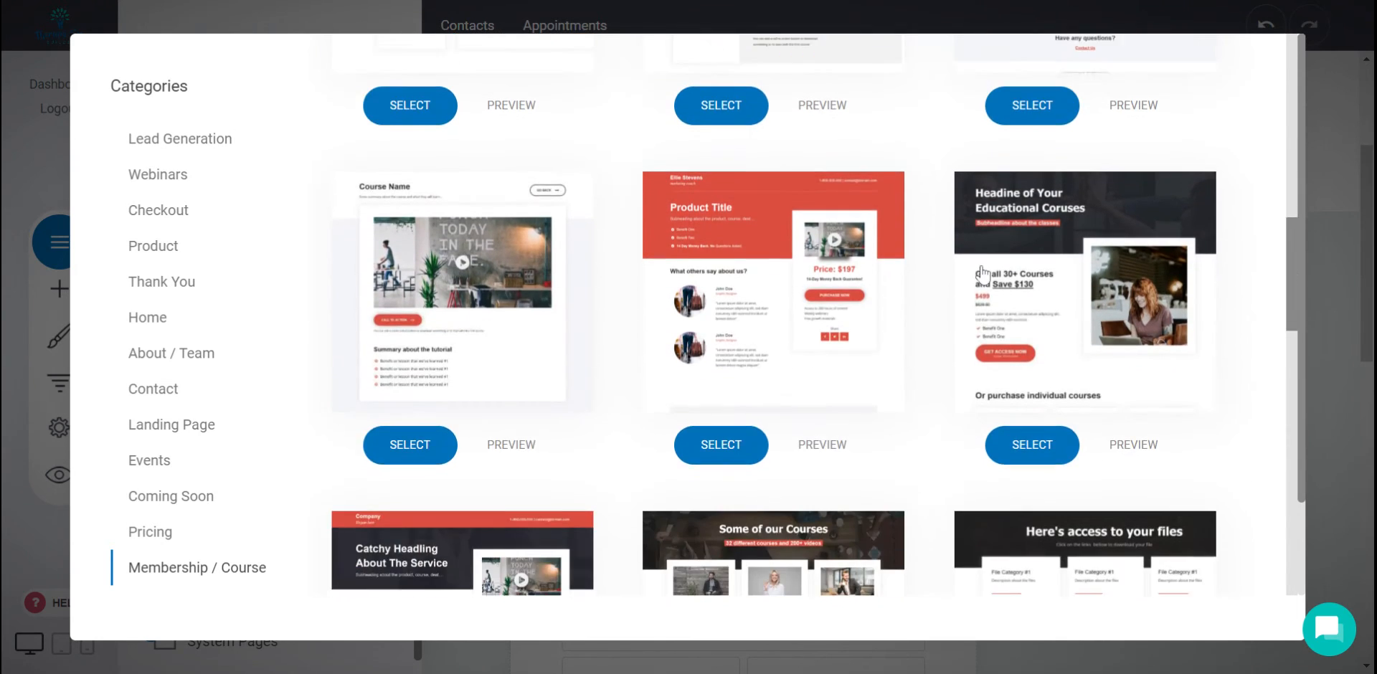
scroll(983, 274, "up", 8)
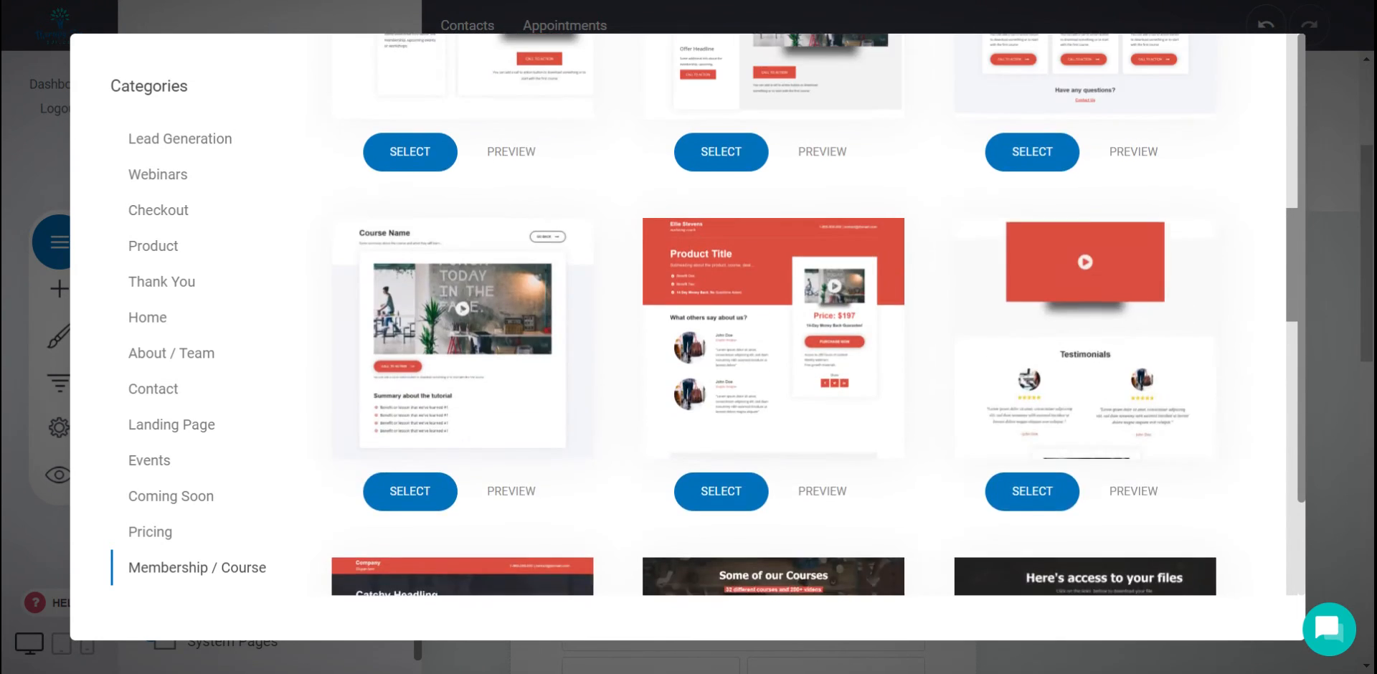
left_click(1066, 273)
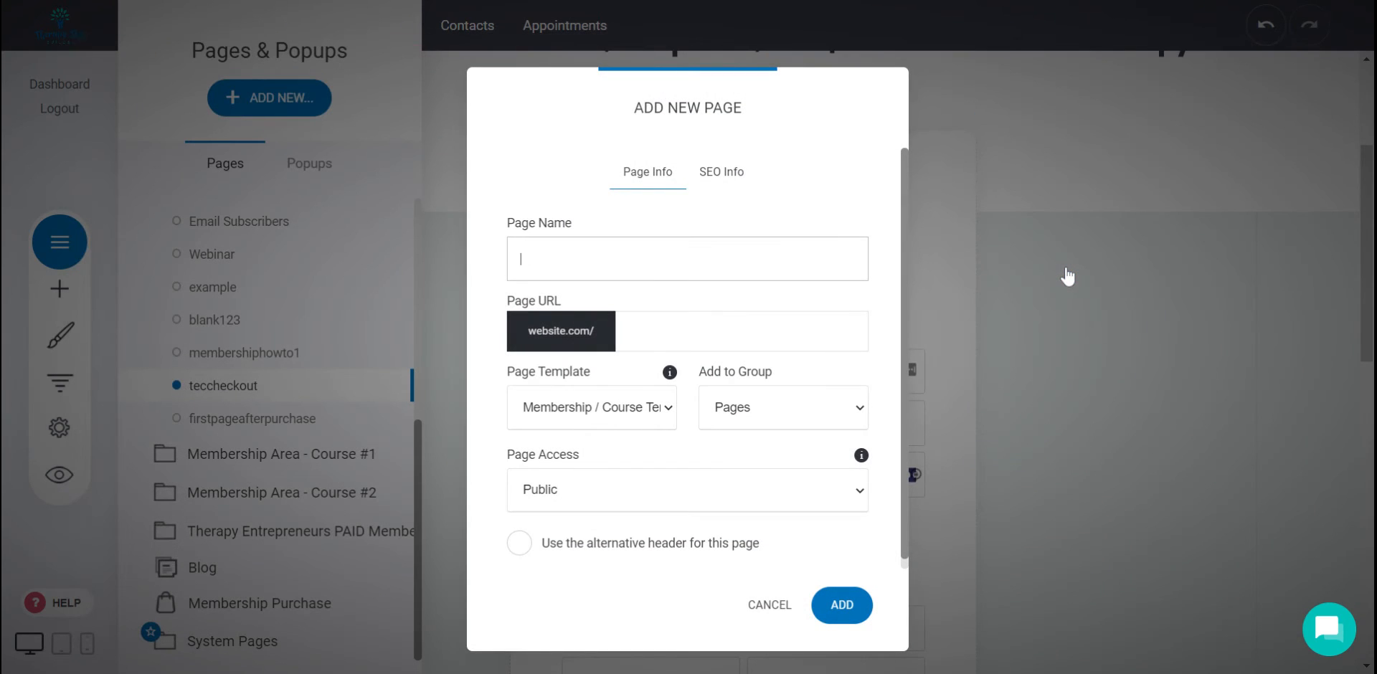
- Name the new page MemberHome, add it to the site, and close the page list
type("Membr")
type("rHome")
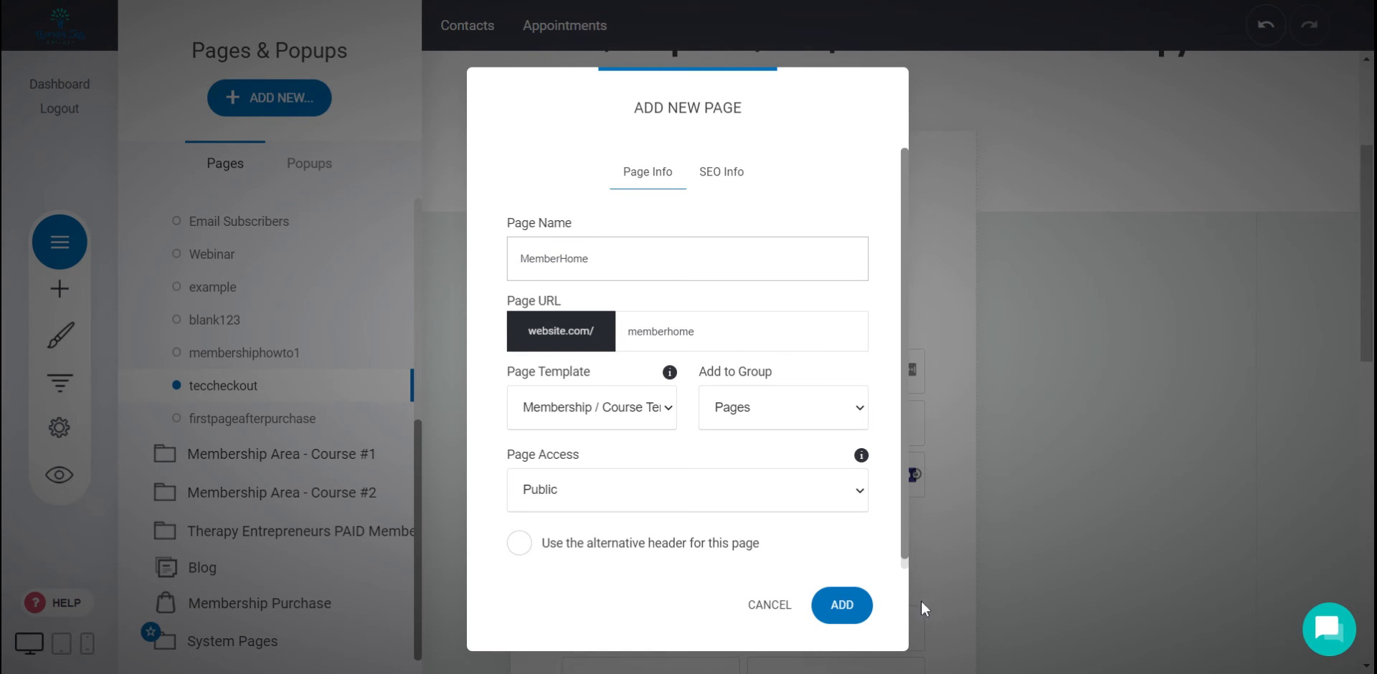
left_click(862, 605)
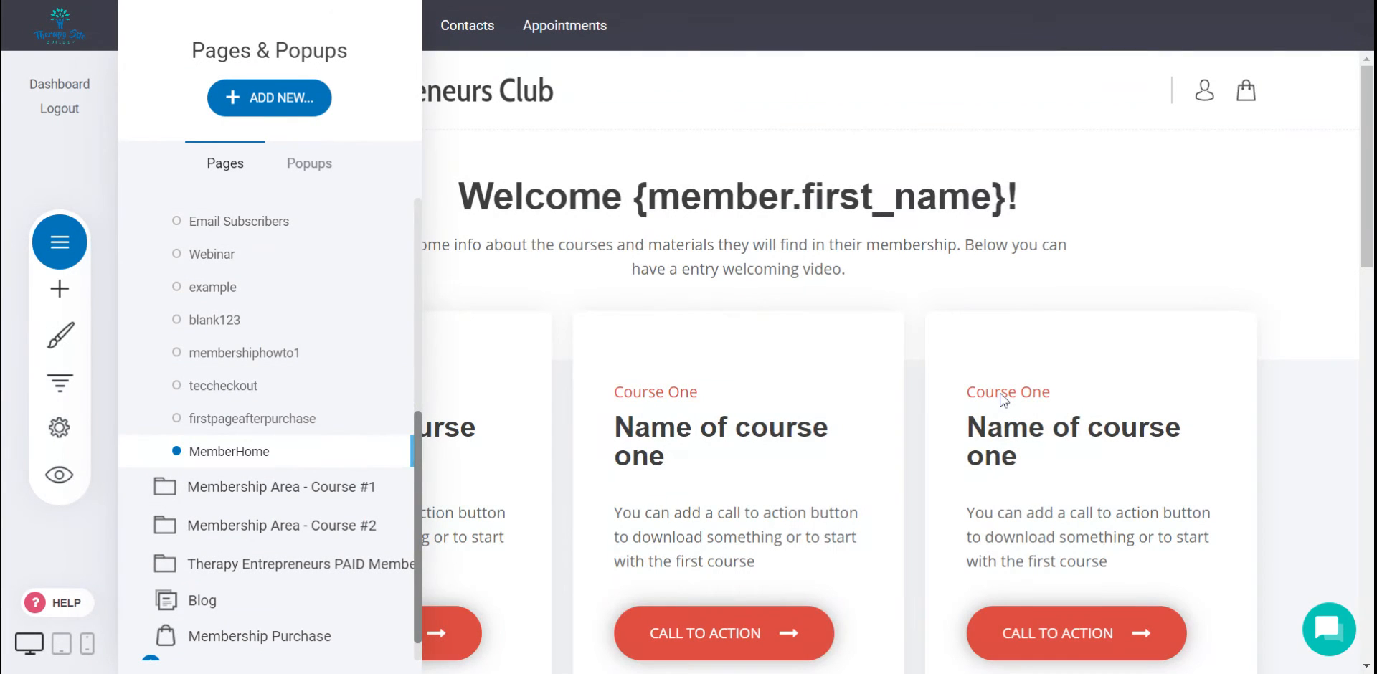
left_click(1156, 226)
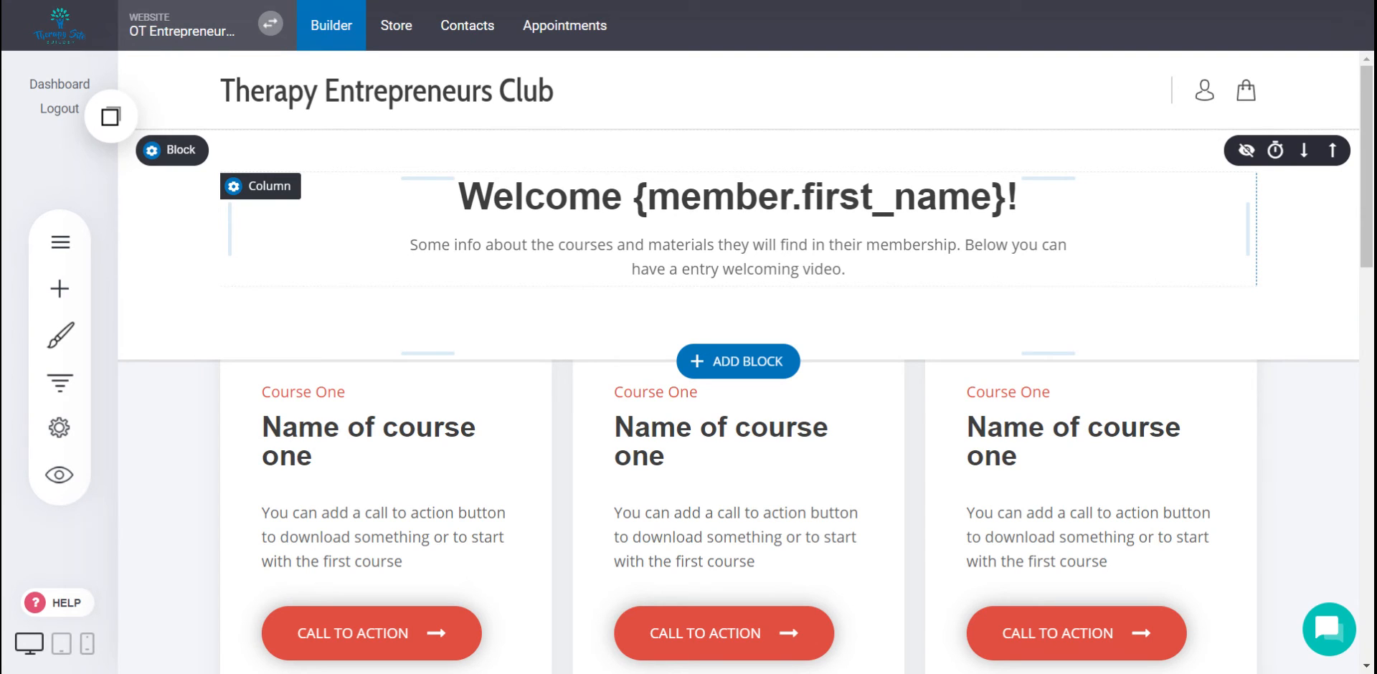
- Rename the Group #1 member group in Contacts to "Therapy Entrepreneurs Club"
left_click(471, 40)
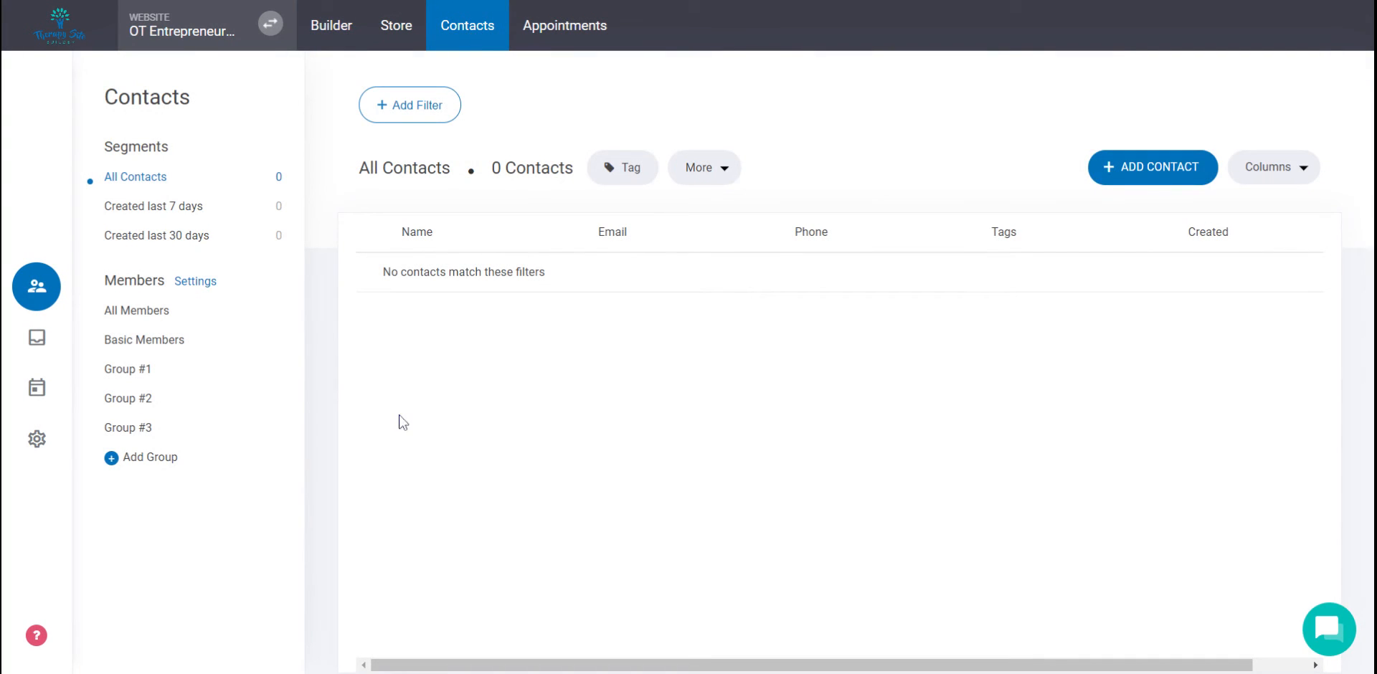
left_click(141, 371)
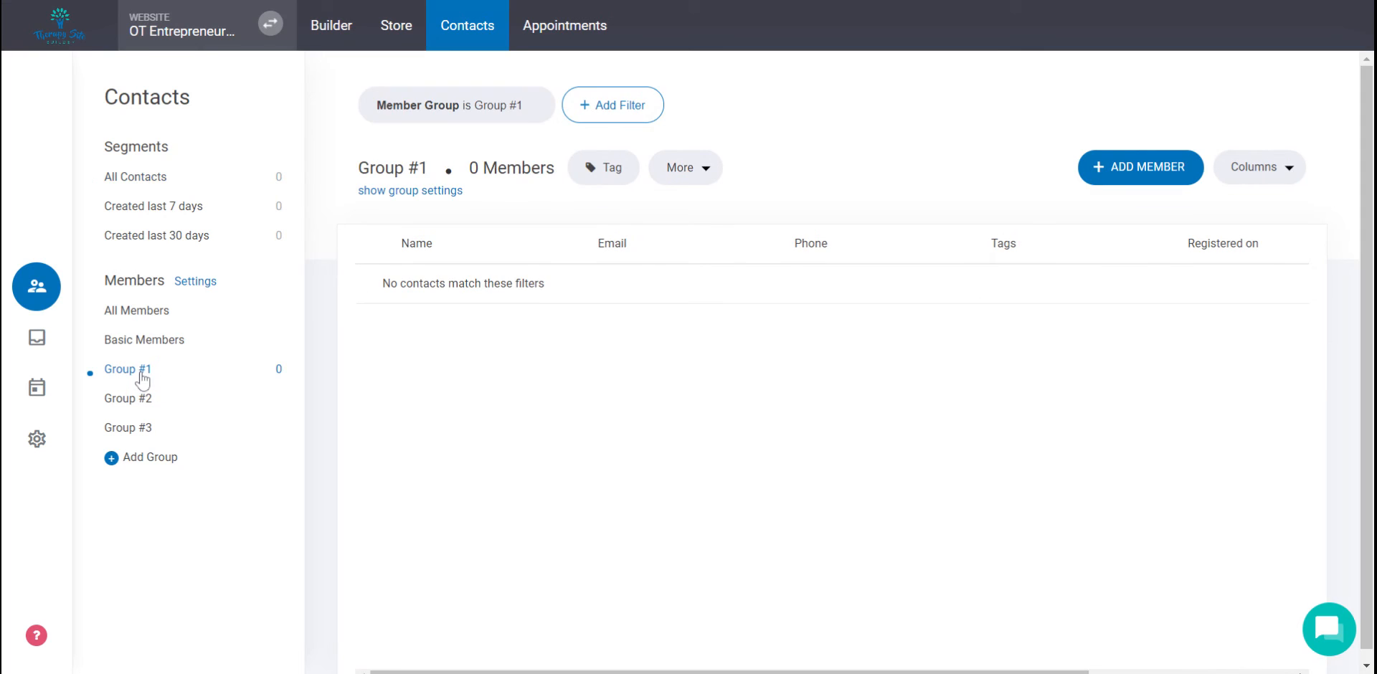
left_click(440, 193)
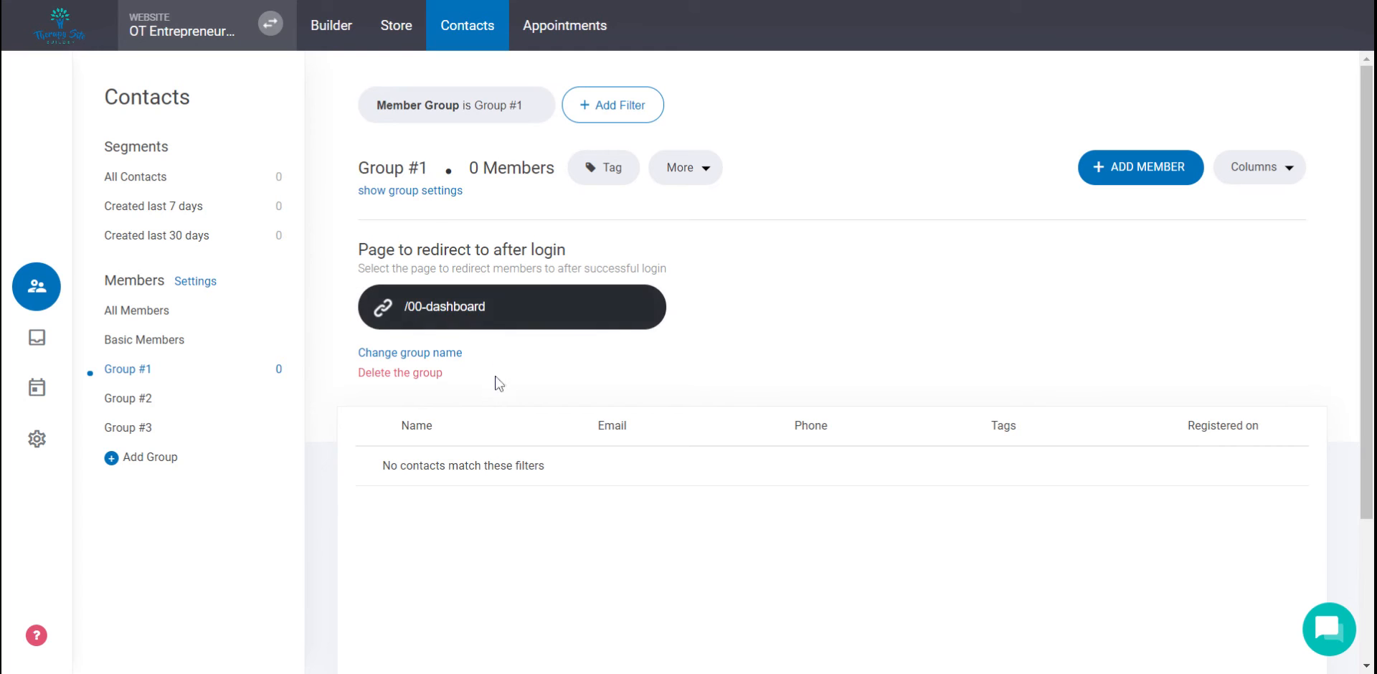
left_click(435, 354)
left_click(630, 226)
key("ctrl+a")
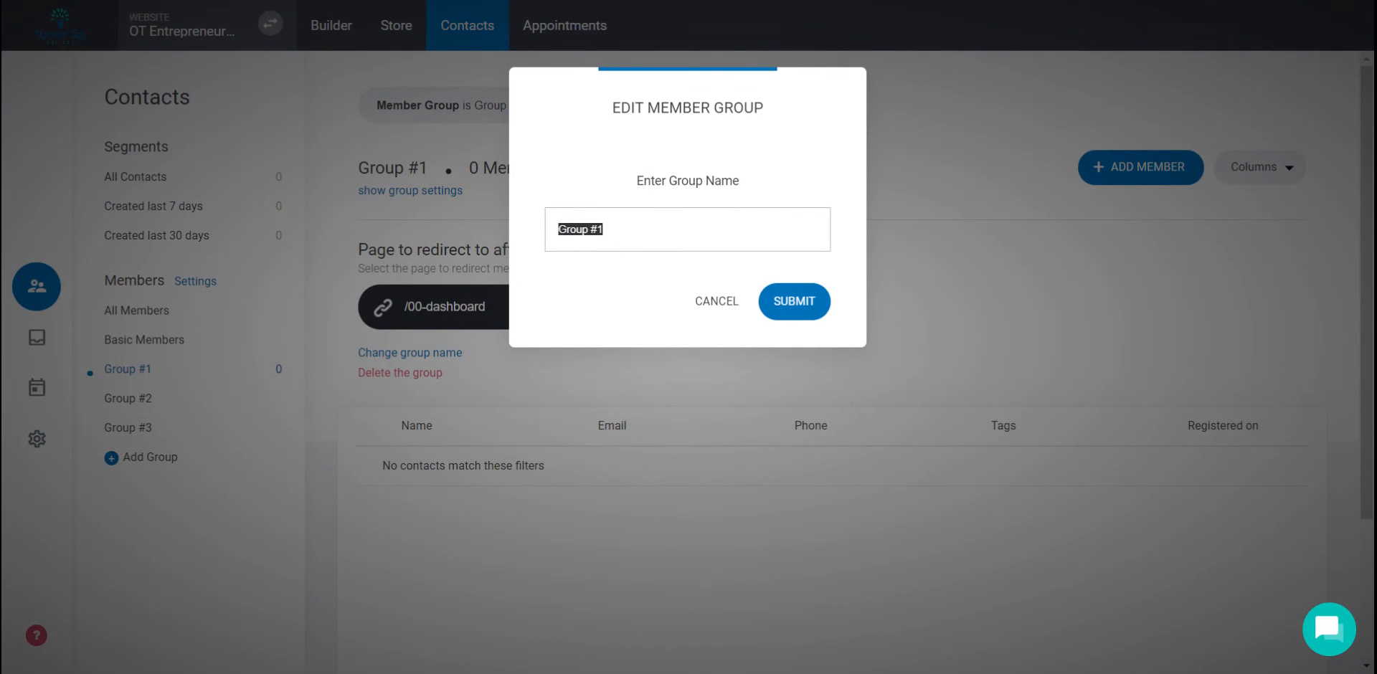
type("Therapy Entrepreneurs Club")
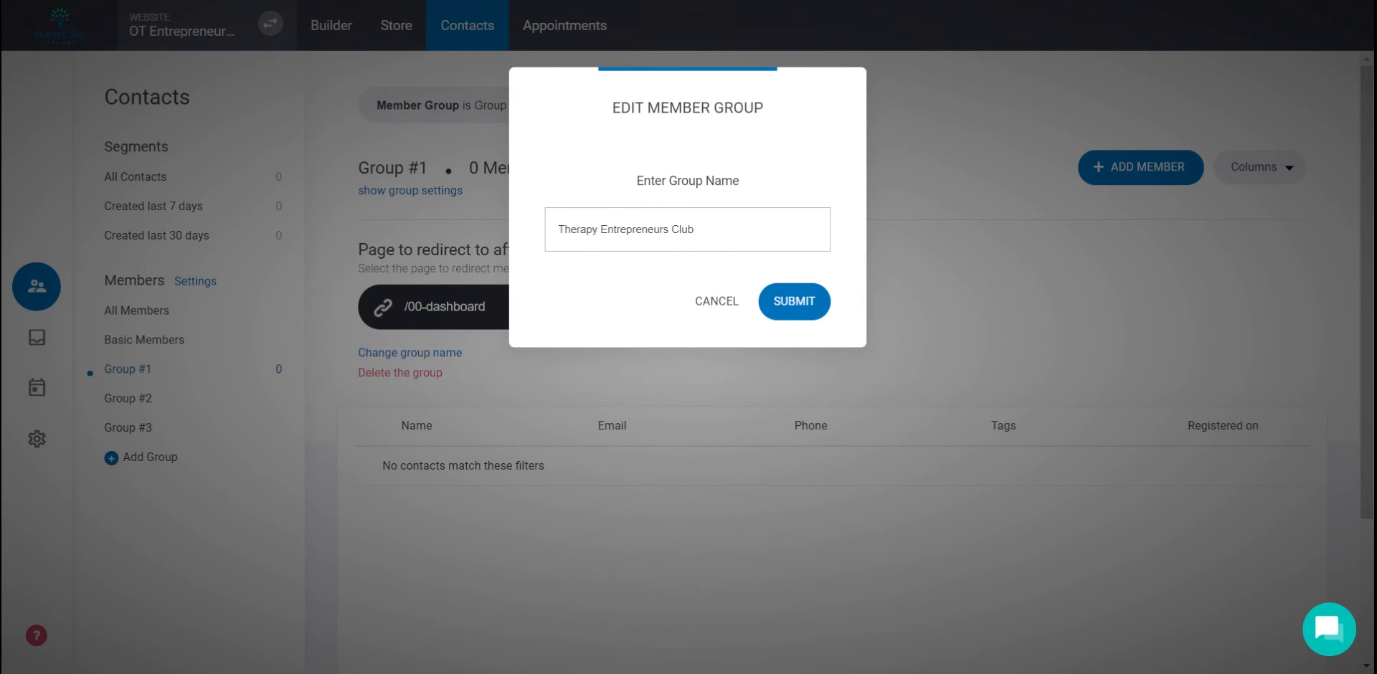
left_click(791, 304)
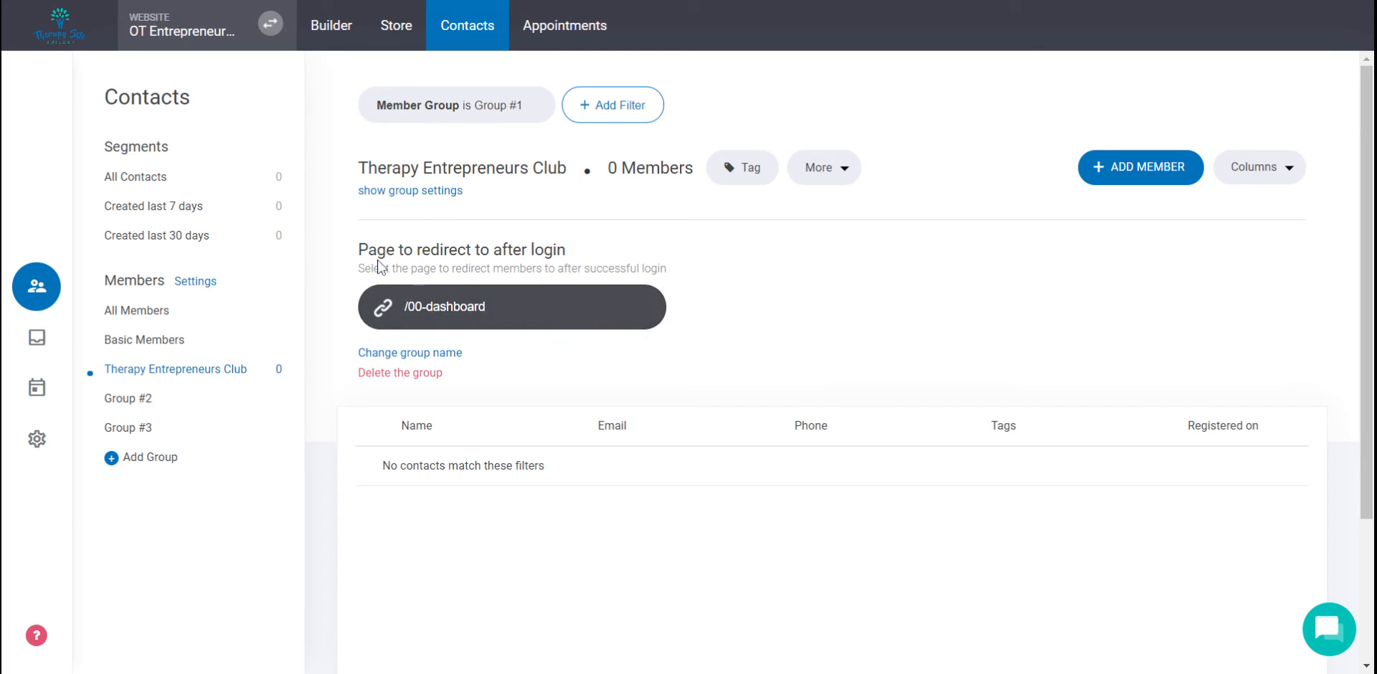
- Return to the site builder and open the MemberHome page from the Pages group
left_click(340, 42)
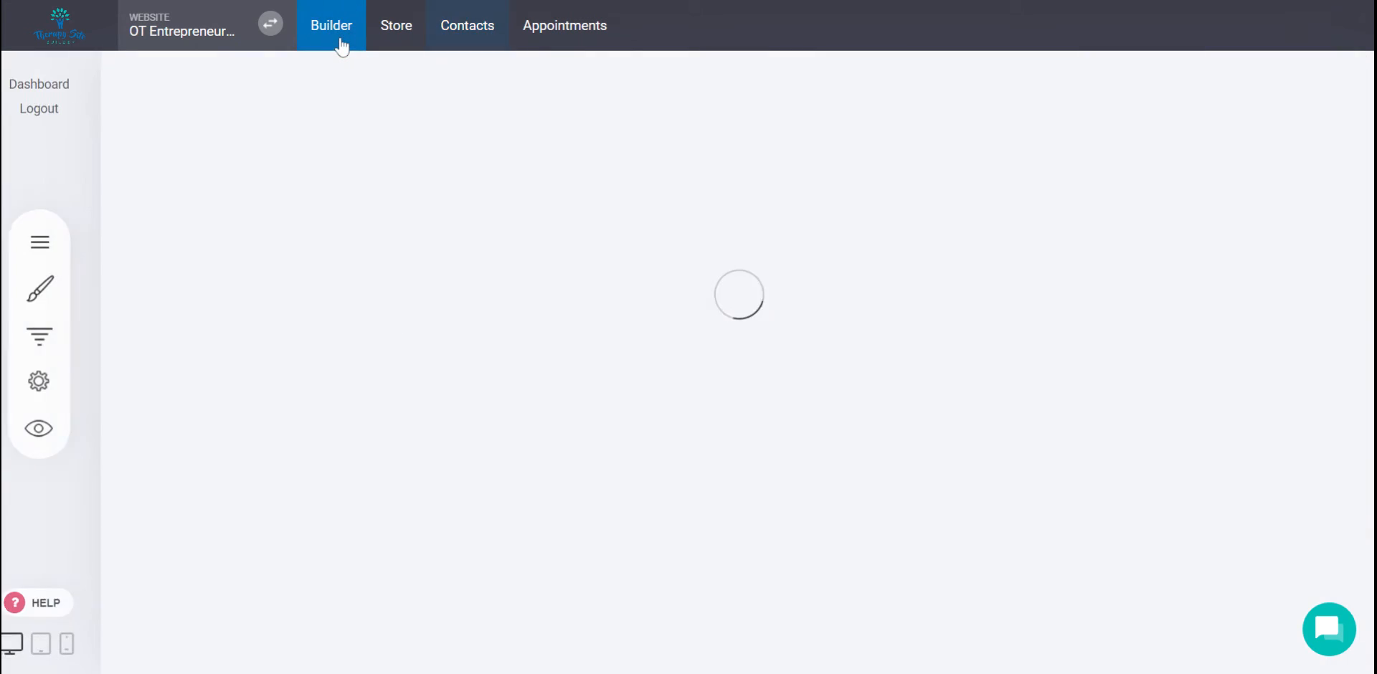
left_click(62, 243)
scroll(215, 484, "down", 5)
scroll(216, 484, "up", 1)
left_click(237, 468)
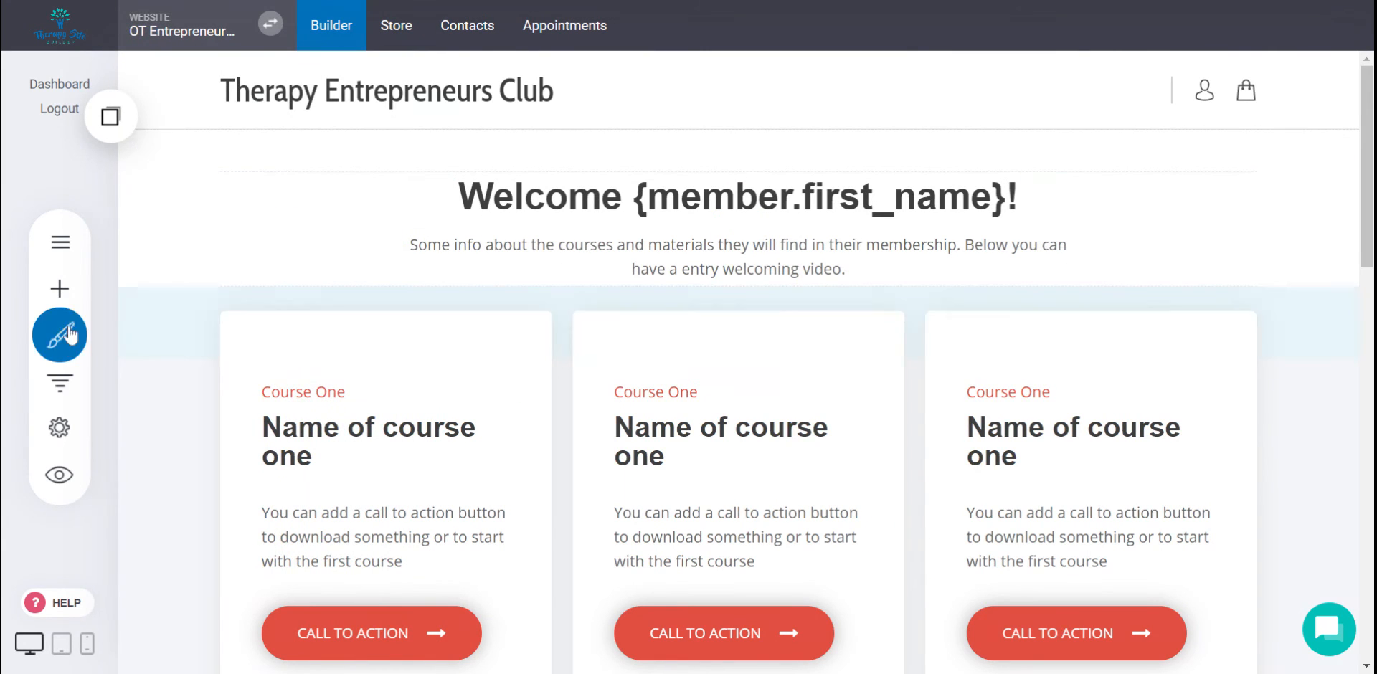
- Assign MemberHome to the "Therapy Entrepreneurs PAID Members: Member Area" page group in its page settings
left_click(66, 252)
scroll(384, 423, "down", 3)
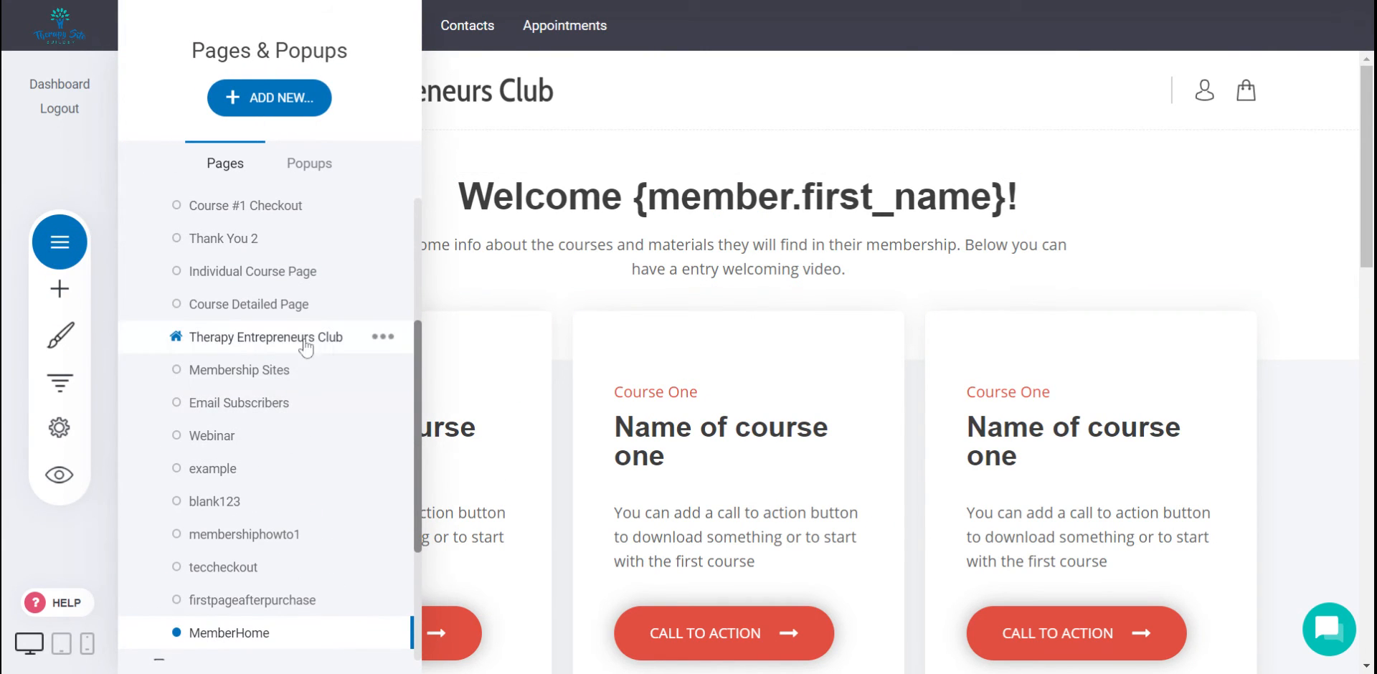
scroll(319, 495, "down", 3)
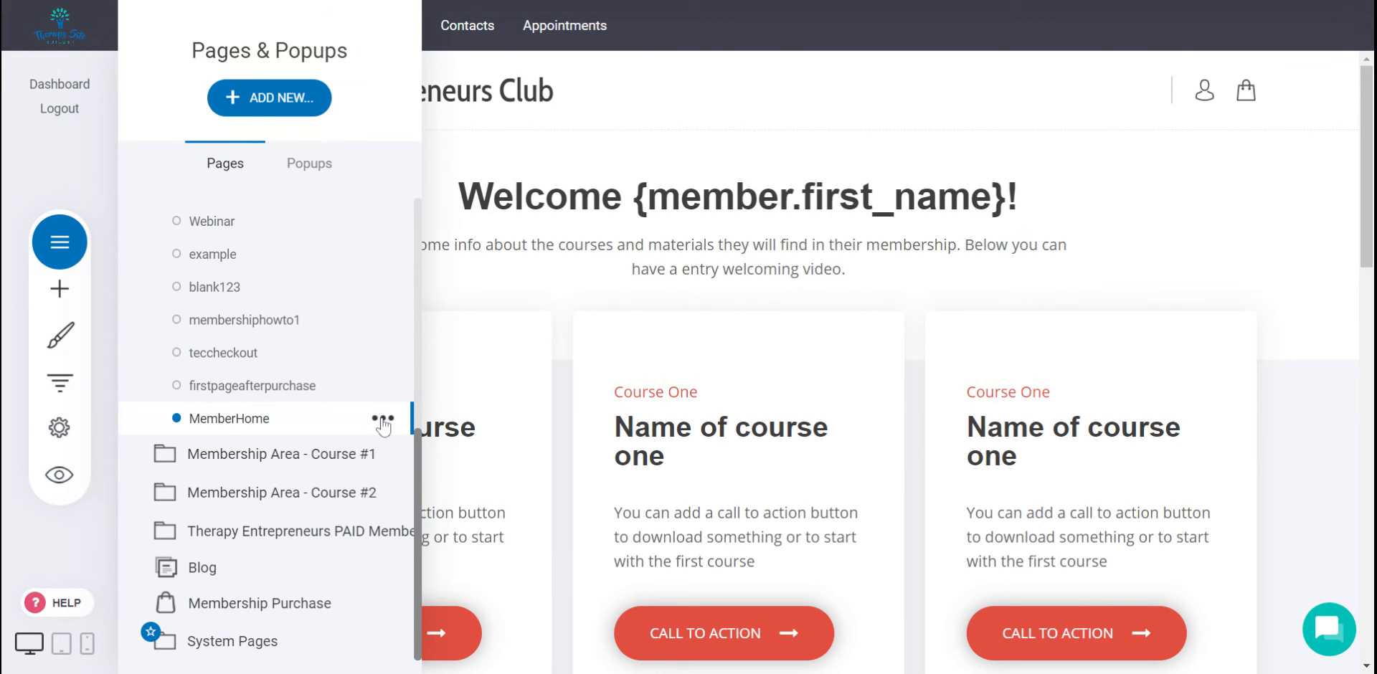
left_click(383, 419)
left_click(399, 276)
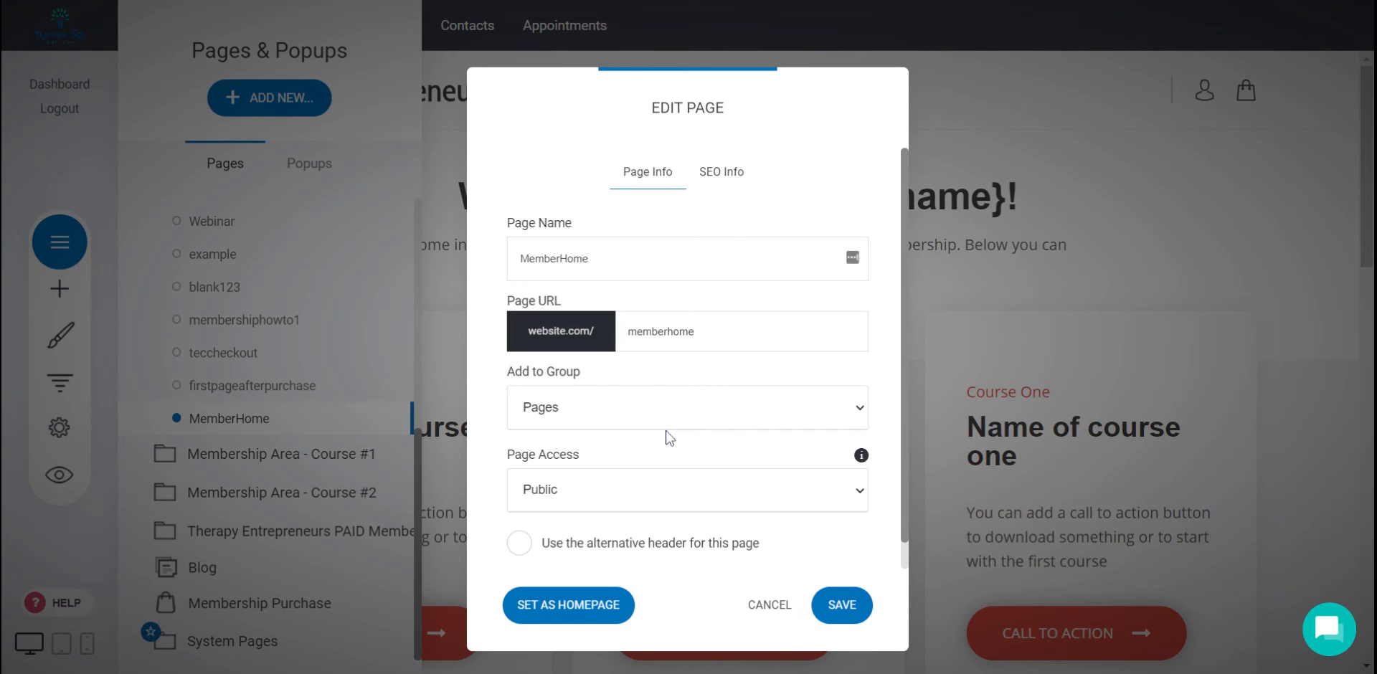
left_click(657, 482)
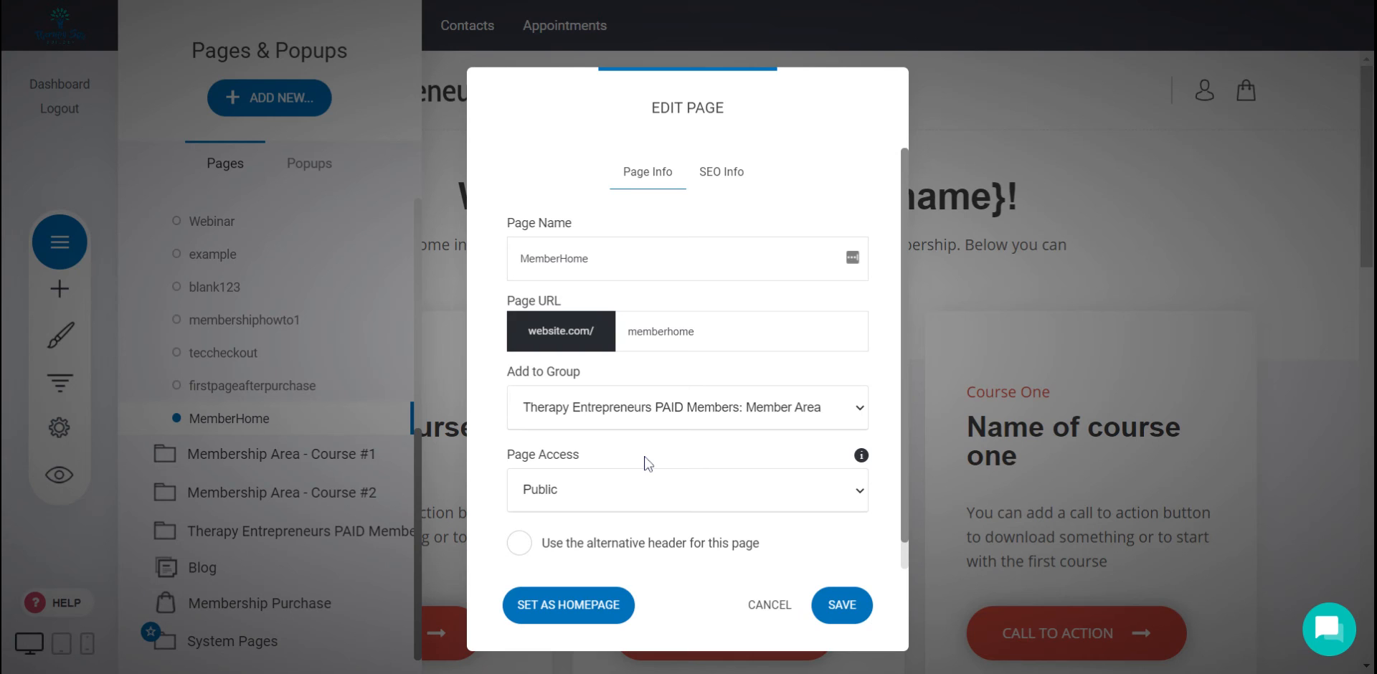
- Set the page access to Members Only, limit it to the Therapy Entrepreneurs Club member group, and save the page settings
left_click(630, 493)
left_click(626, 523)
scroll(672, 492, "down", 1)
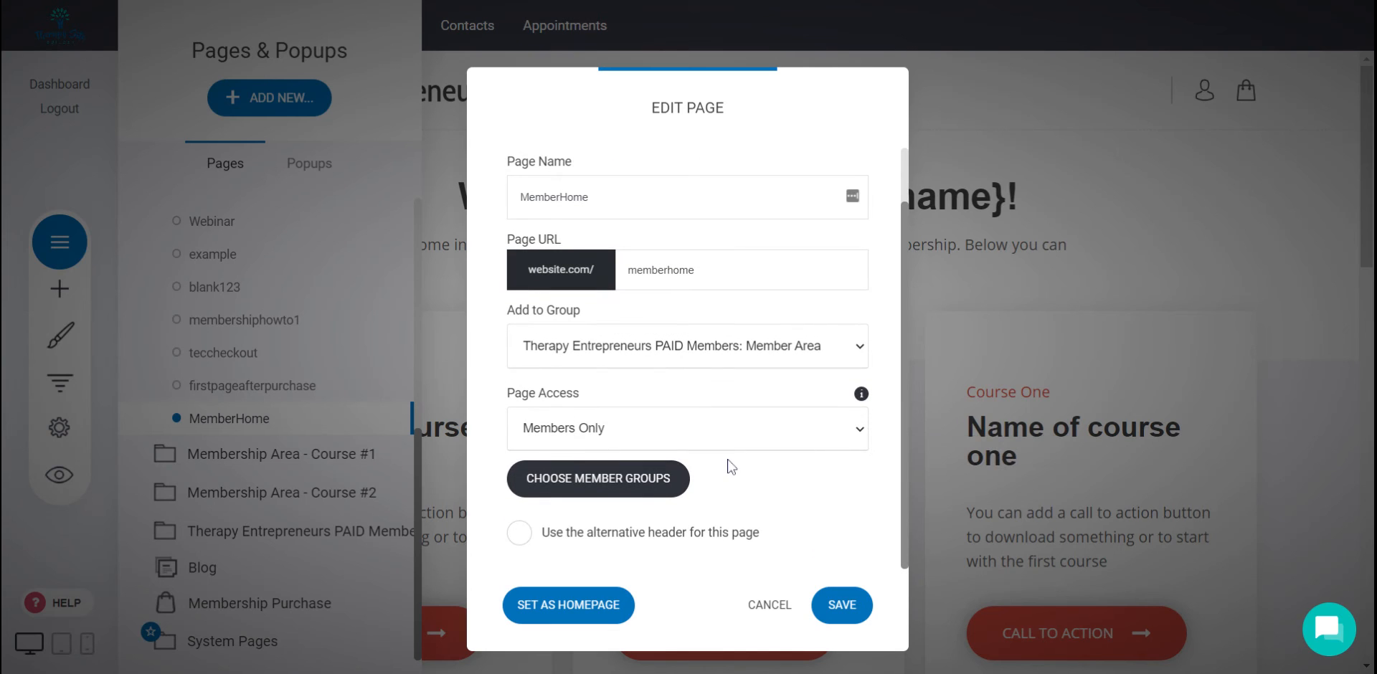
left_click(658, 481)
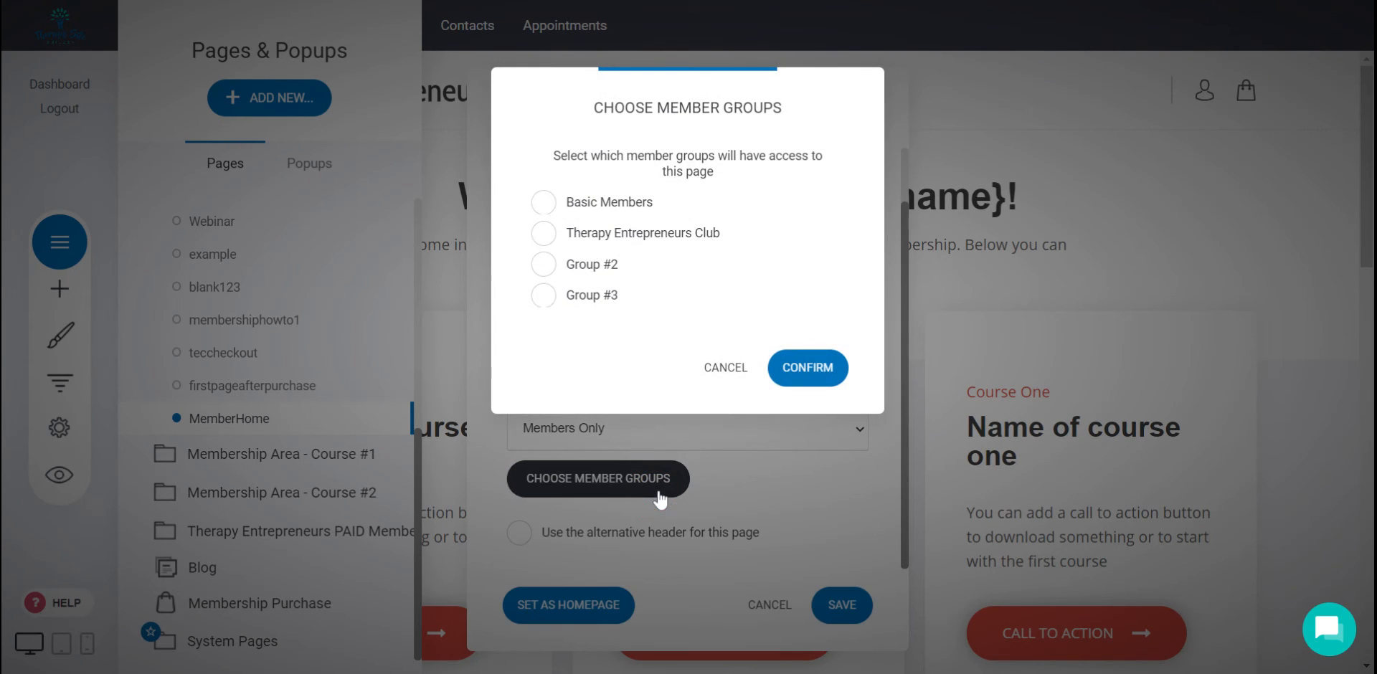
left_click(551, 240)
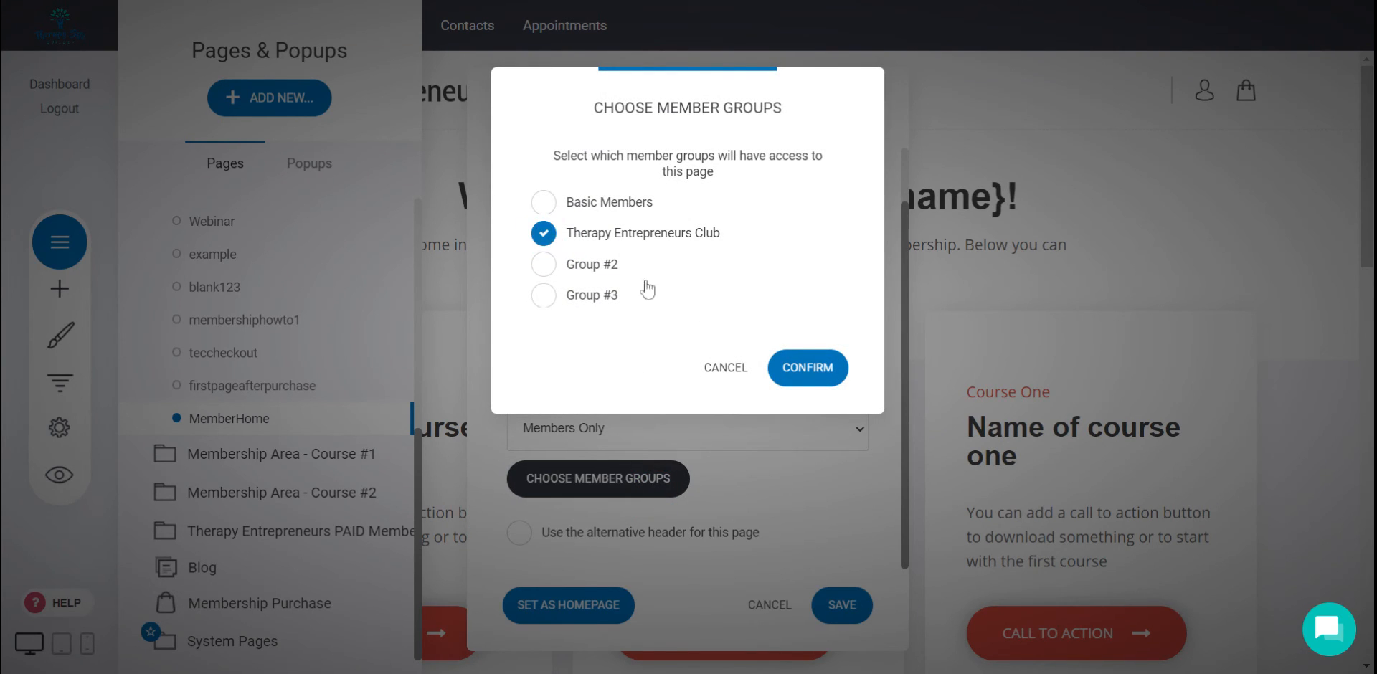
left_click(796, 373)
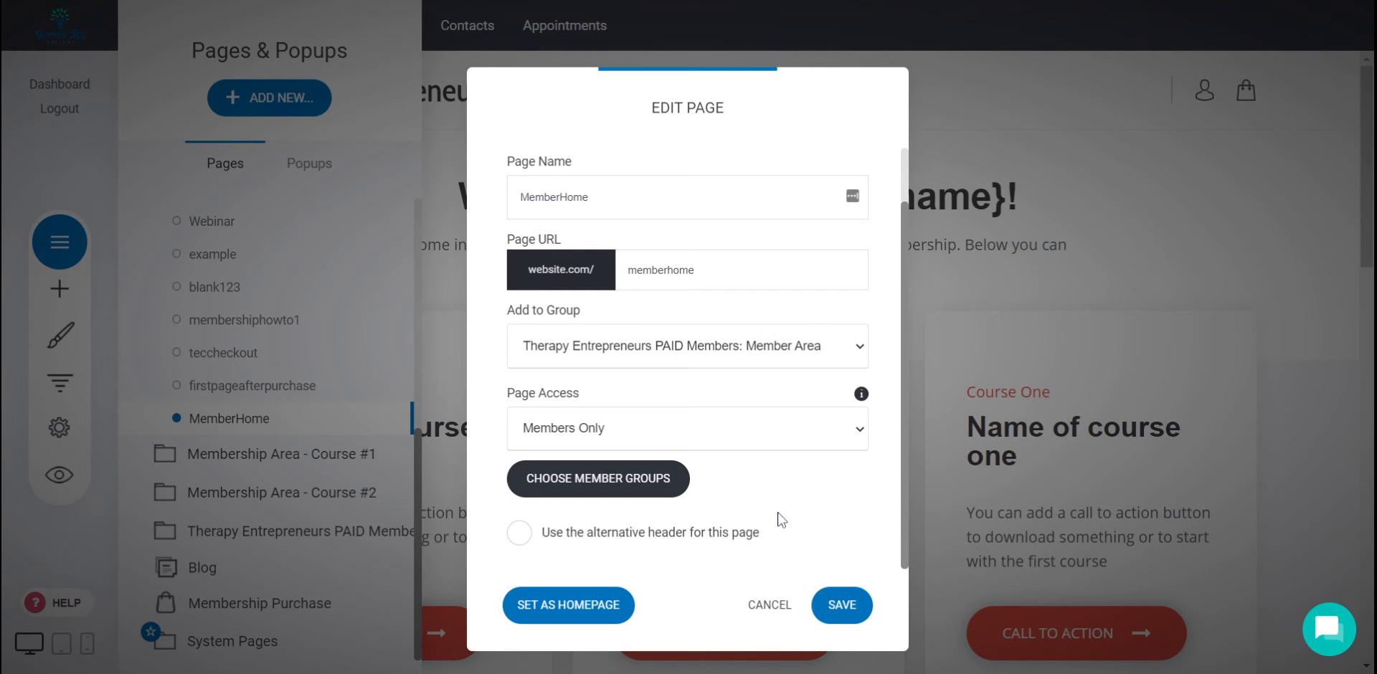
left_click(839, 604)
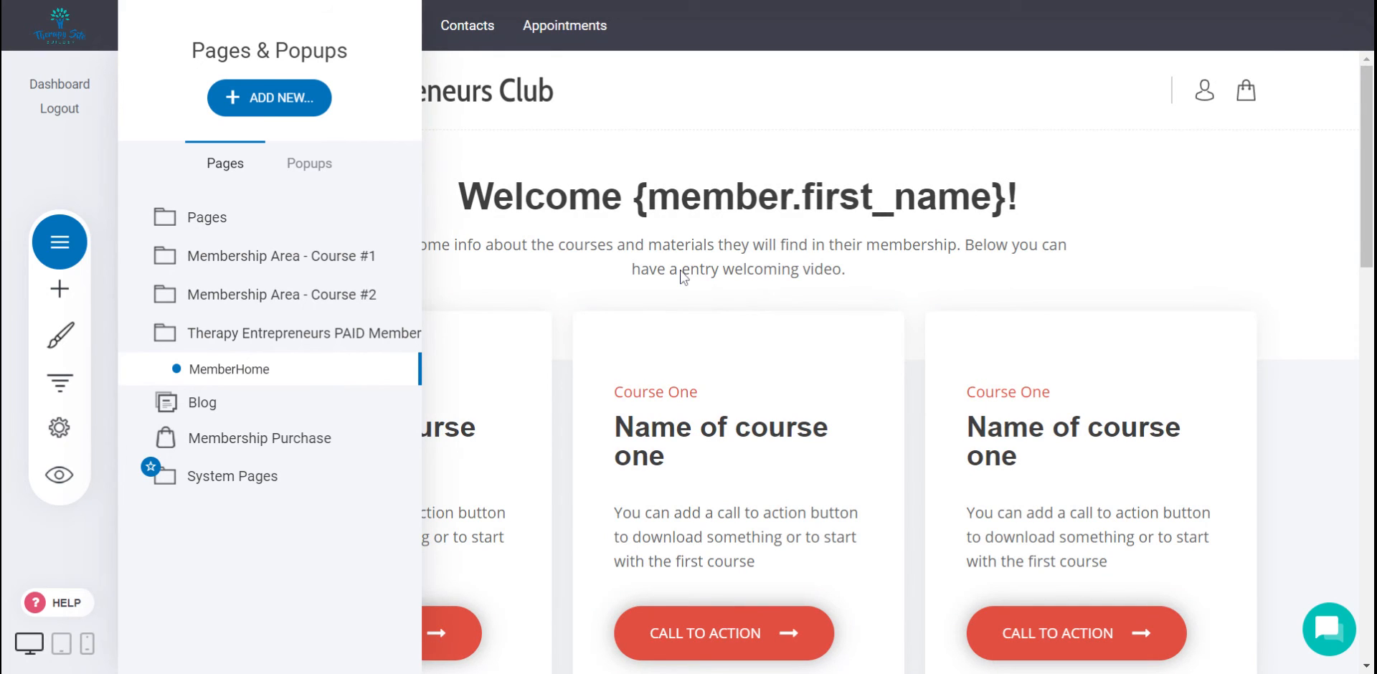
- Reopen the MemberHome page settings to check its group and access, and save them again
left_click(387, 369)
left_click(434, 224)
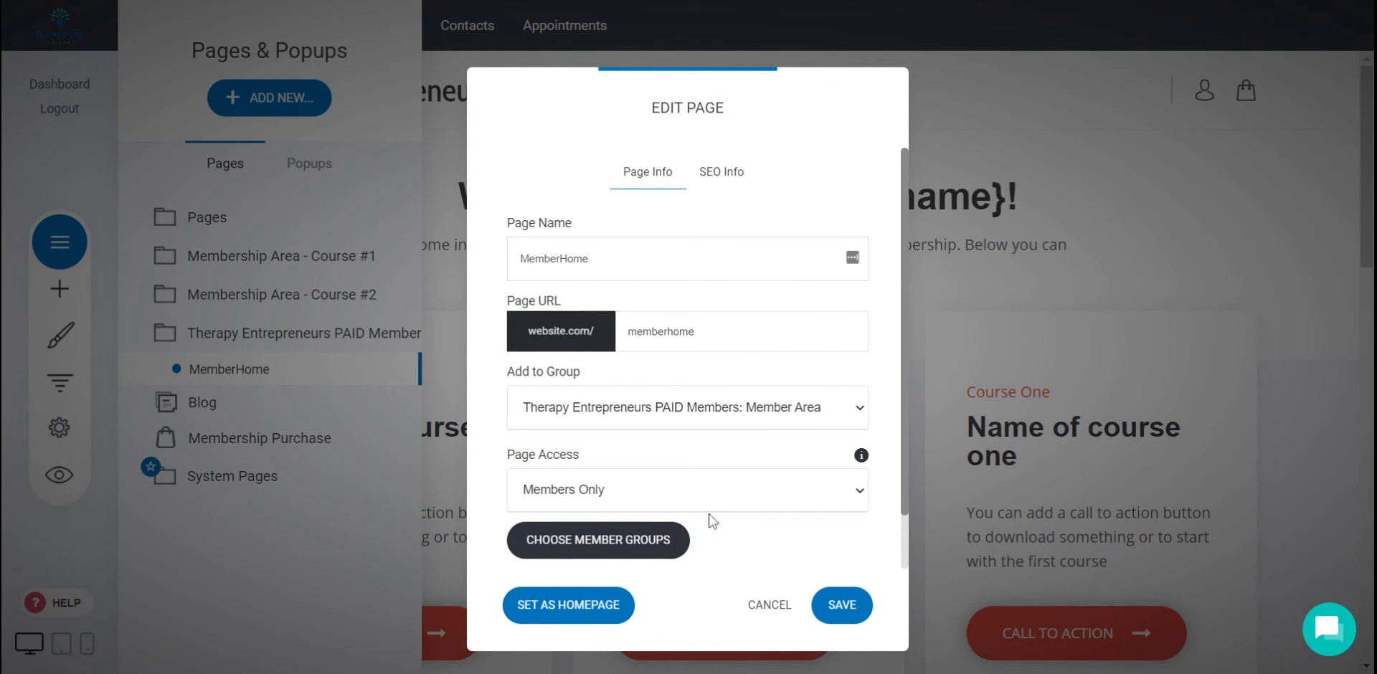
left_click(712, 521)
left_click(839, 605)
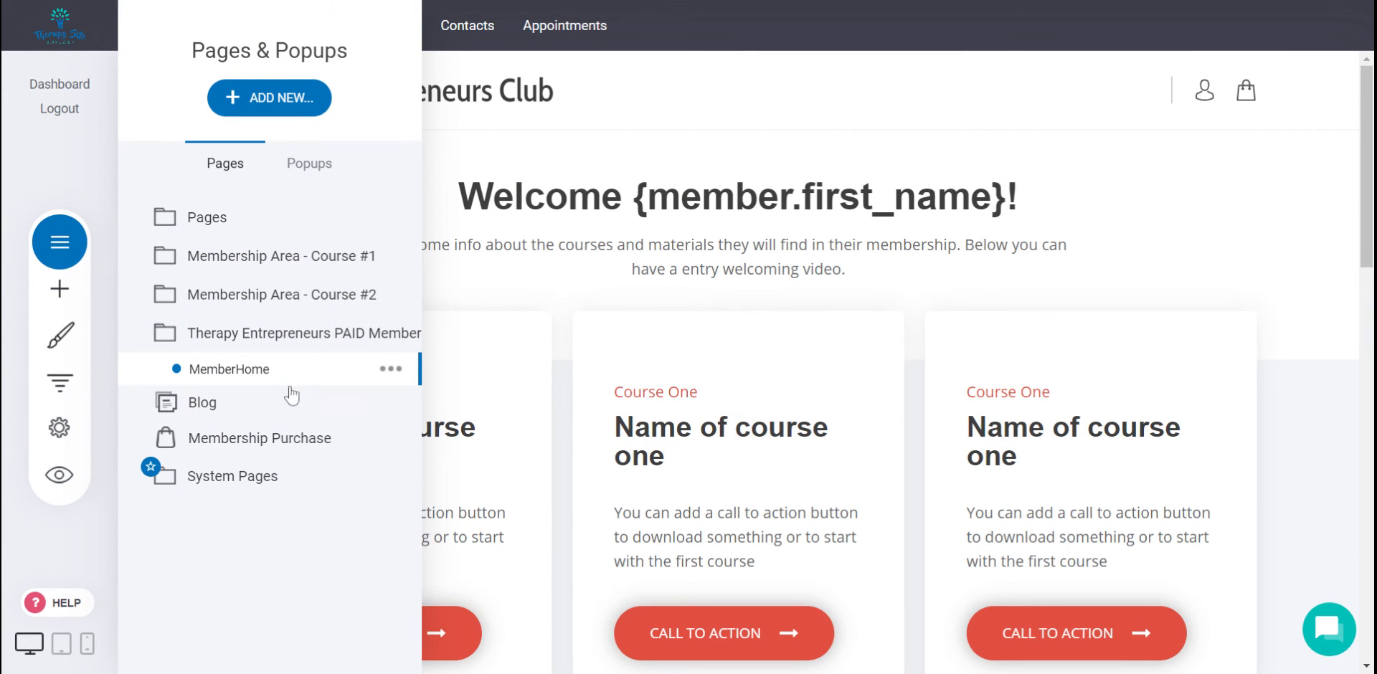
mouse_move(393, 389)
left_click(490, 287)
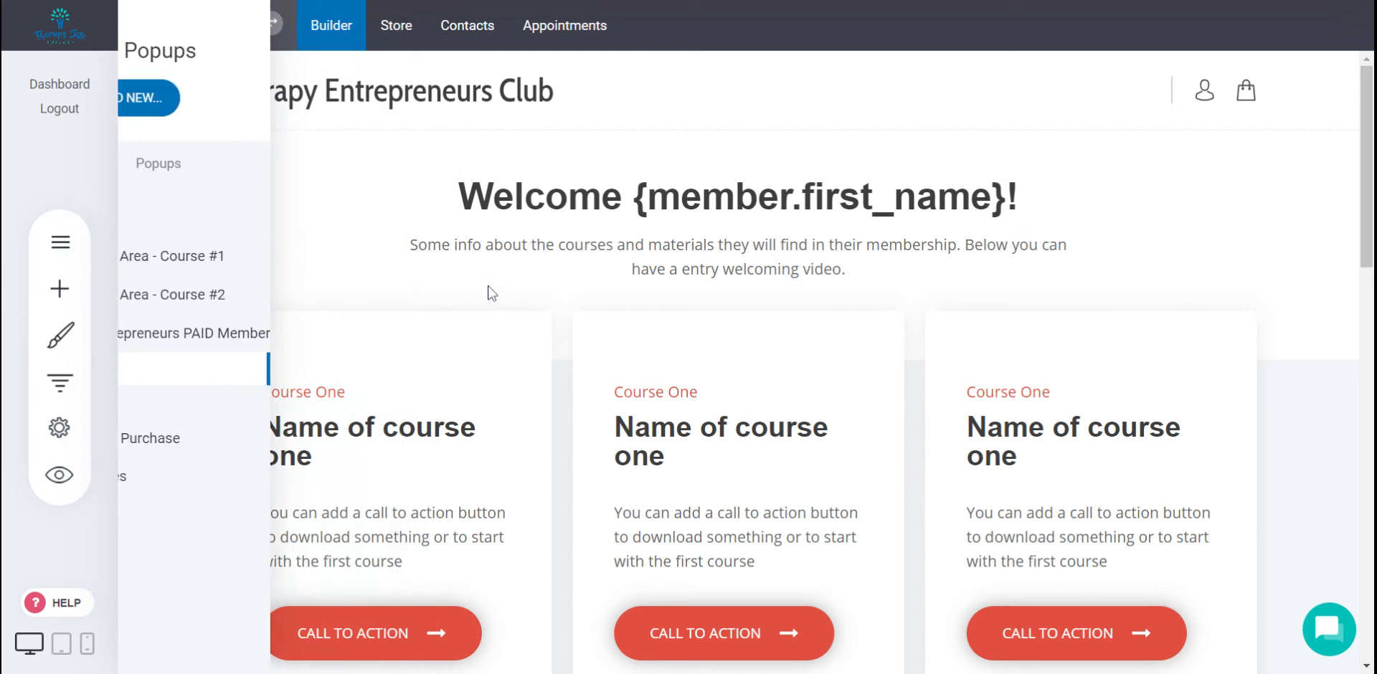
left_click(540, 198)
double_click(539, 198)
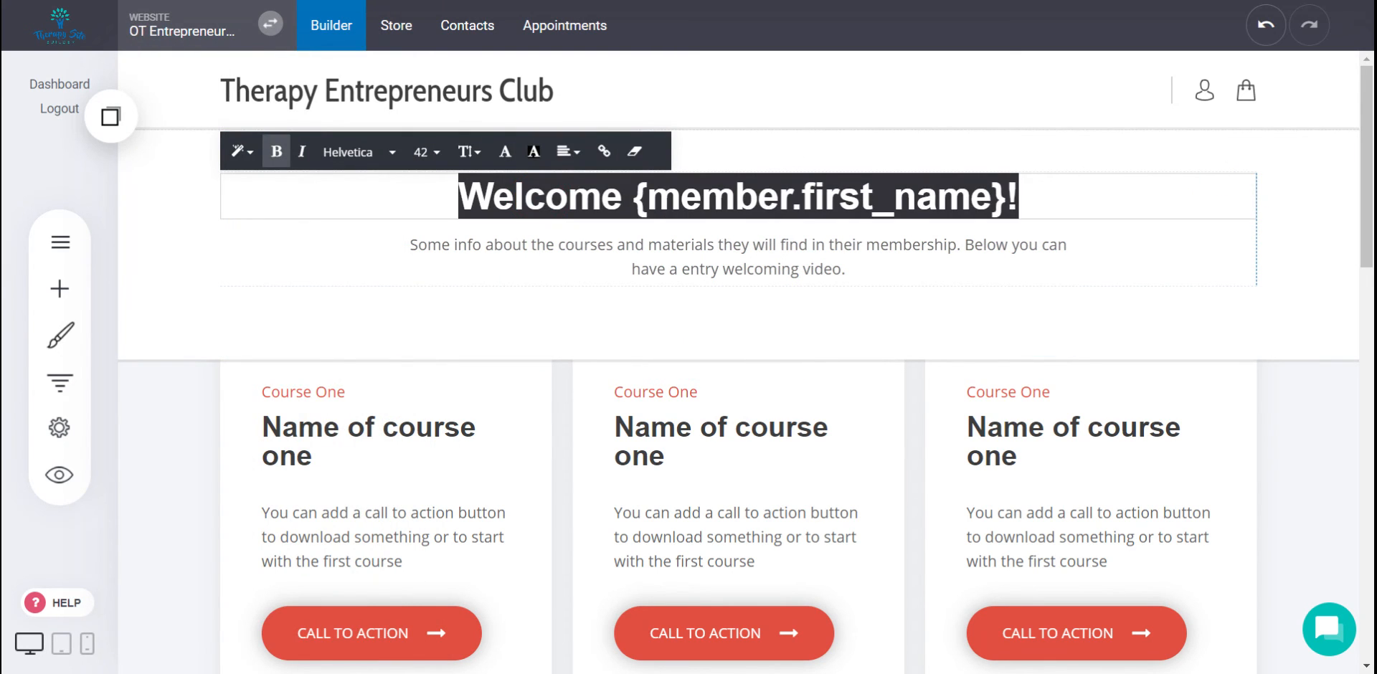
type("Welcoe")
key("ctrl+z")
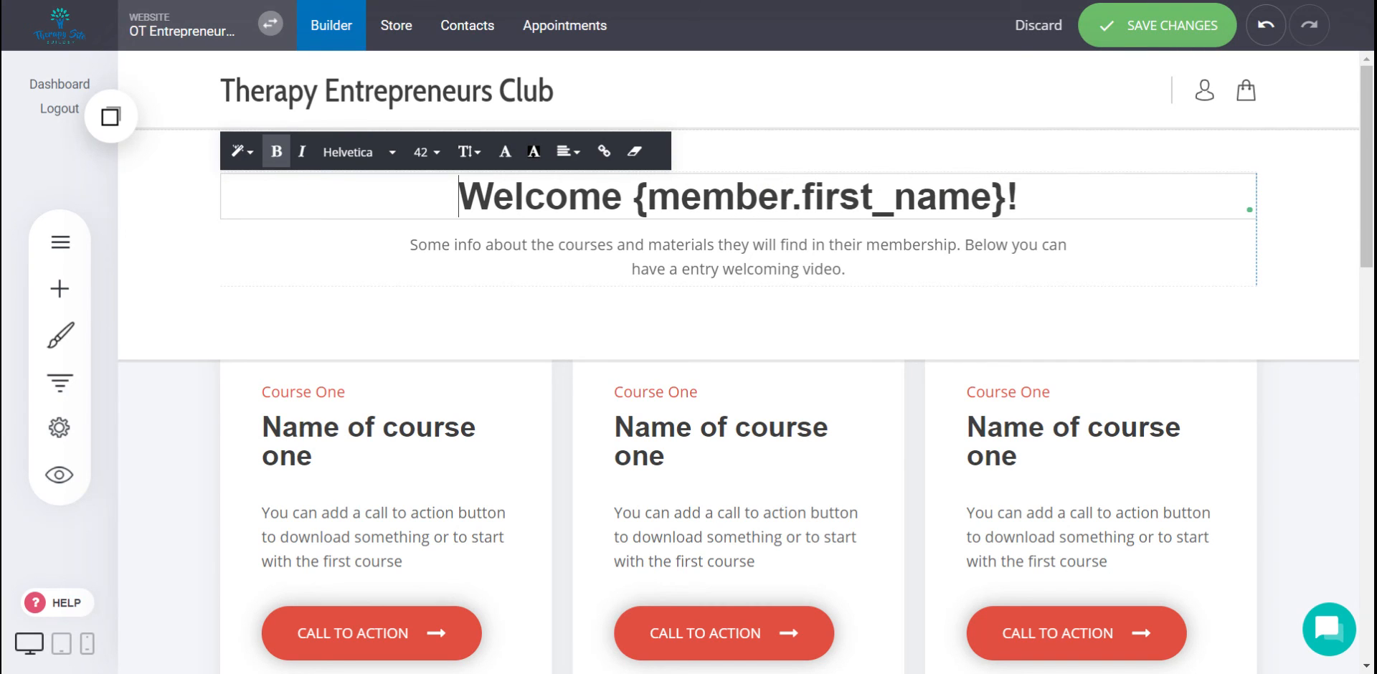
- Replace the intro text under the welcome heading with "This is your members home area. IF you ever need help or support, here's what to do:"
left_click(848, 258)
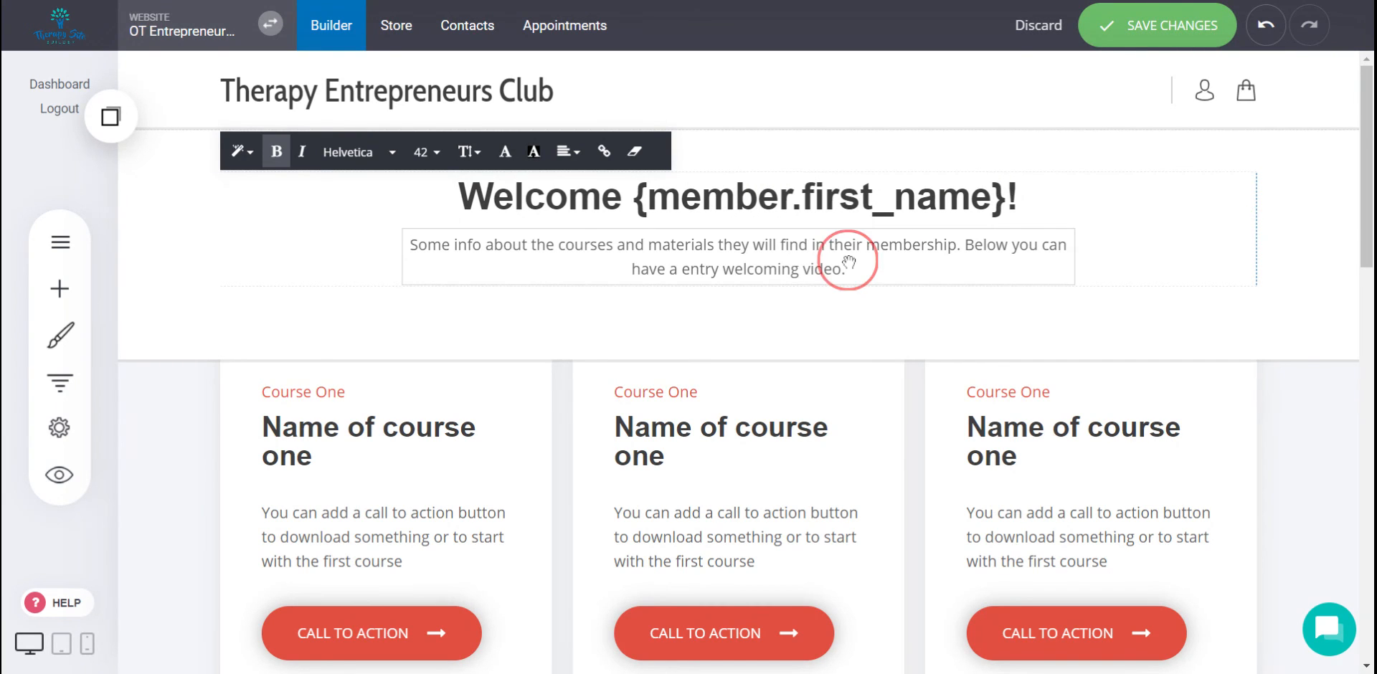
left_click(848, 259)
key("ctrl+a")
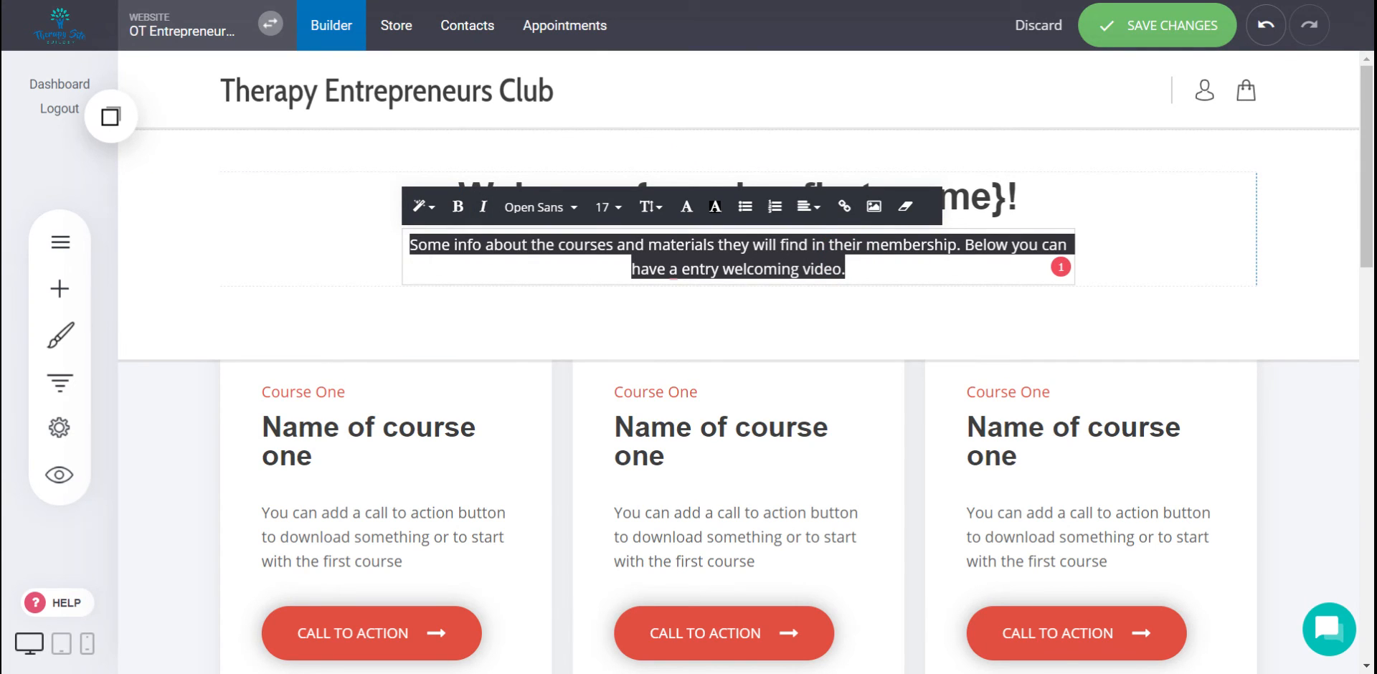
type("This is your m")
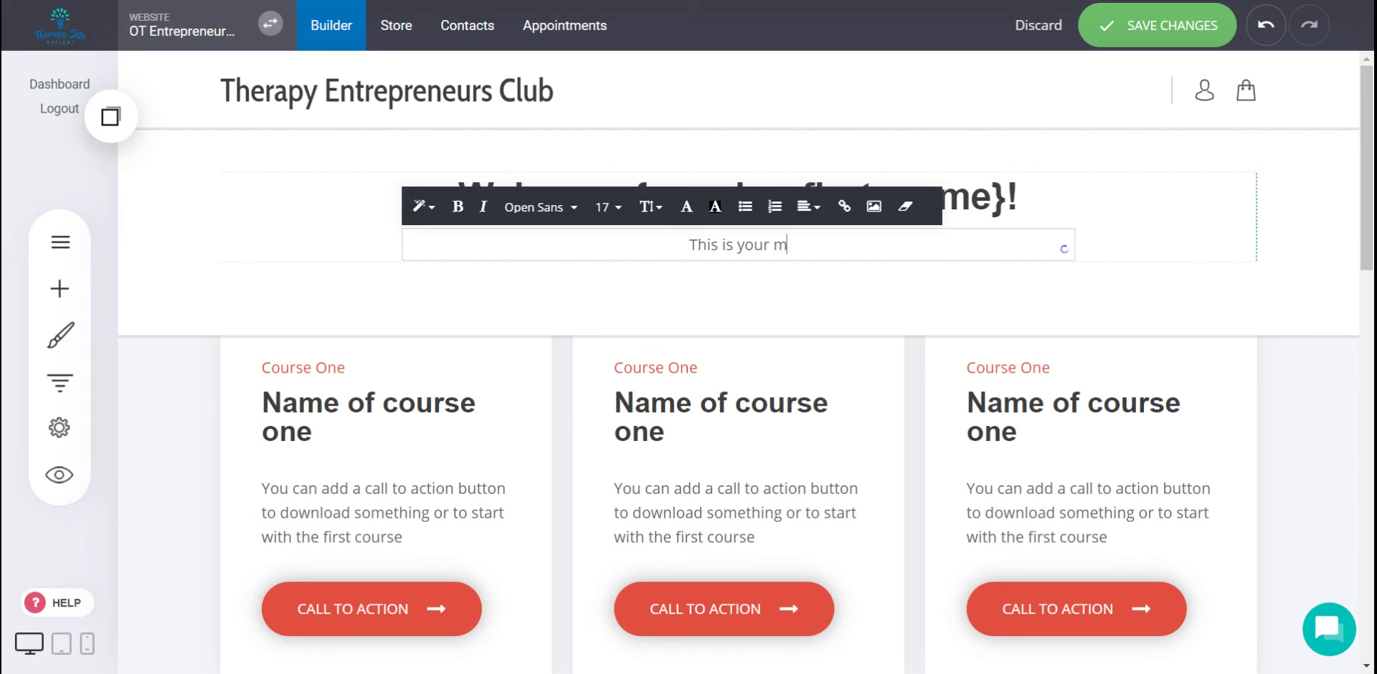
type("embers ho")
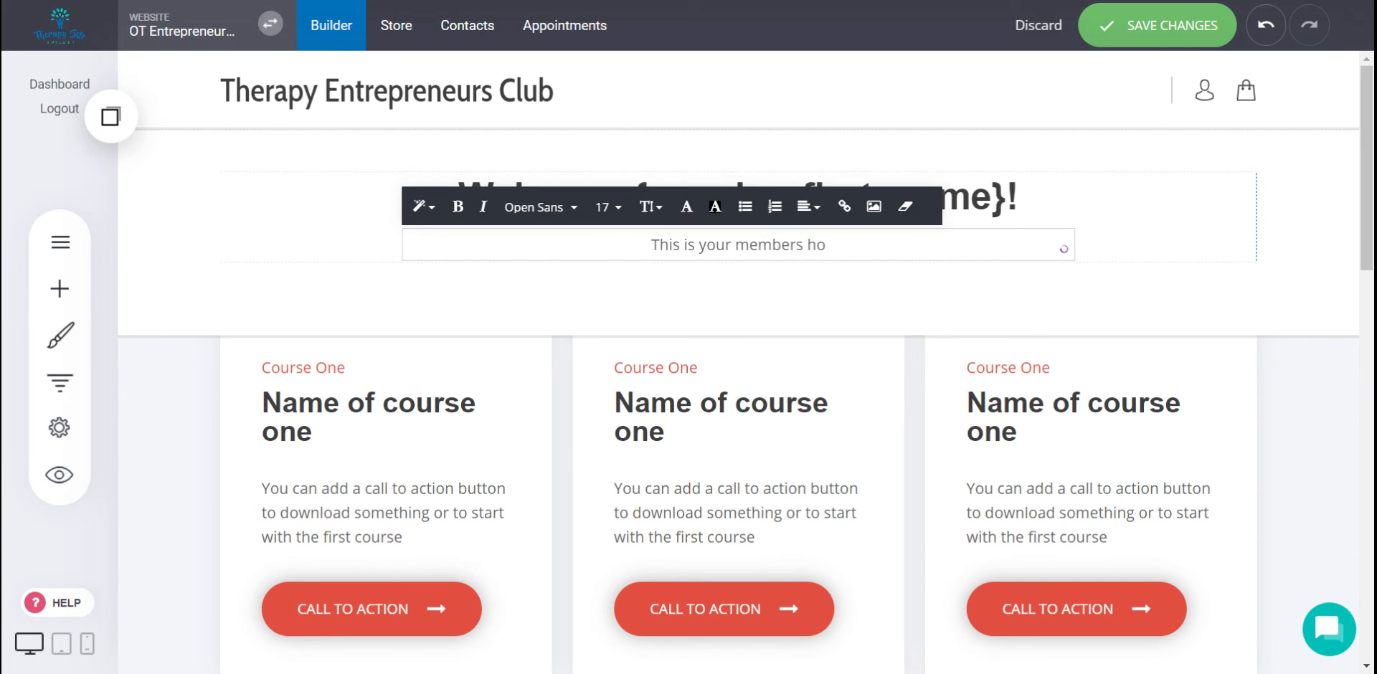
type("me area. IF you ever need help or support")
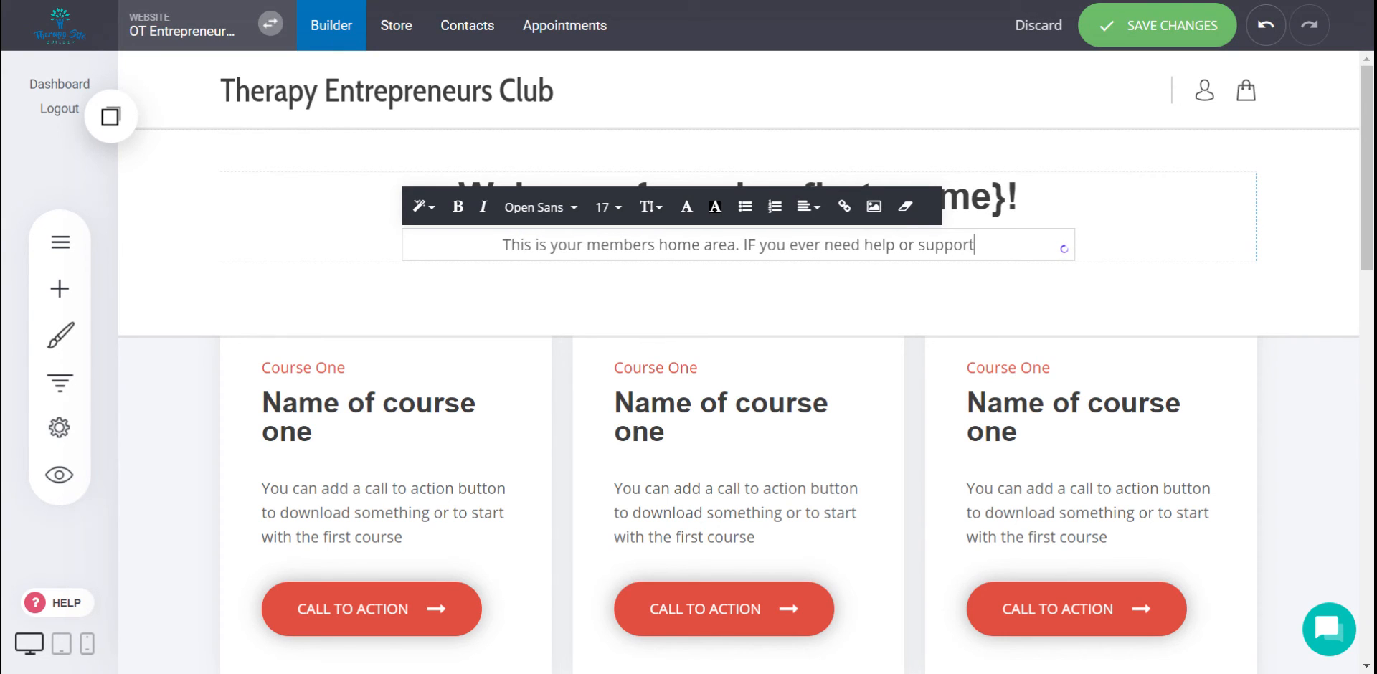
type(", here's what to do:")
key("Return")
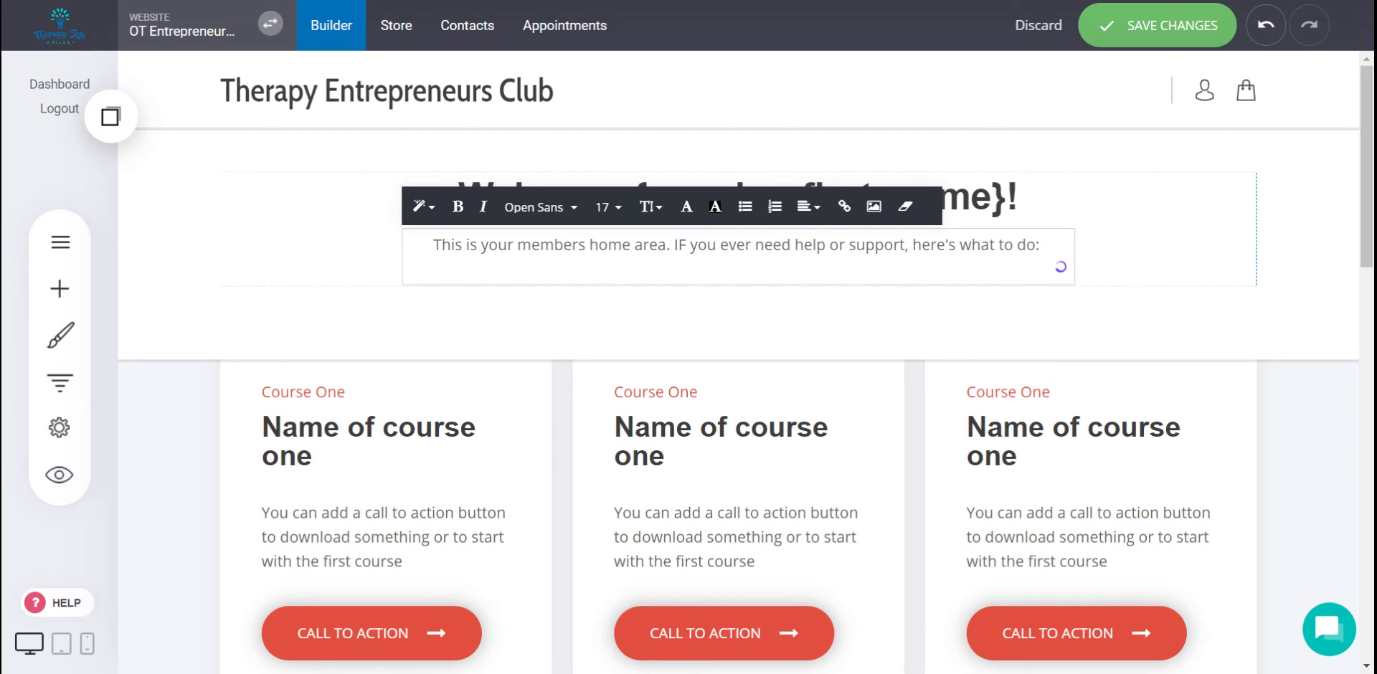
- Add the lines "step 1", "step 2" and "step 3" below the intro sentence and format them as a numbered list
left_click(775, 208)
type("step 1")
key("Return")
type("step 2")
key("Return")
type("step 3")
left_click(746, 208)
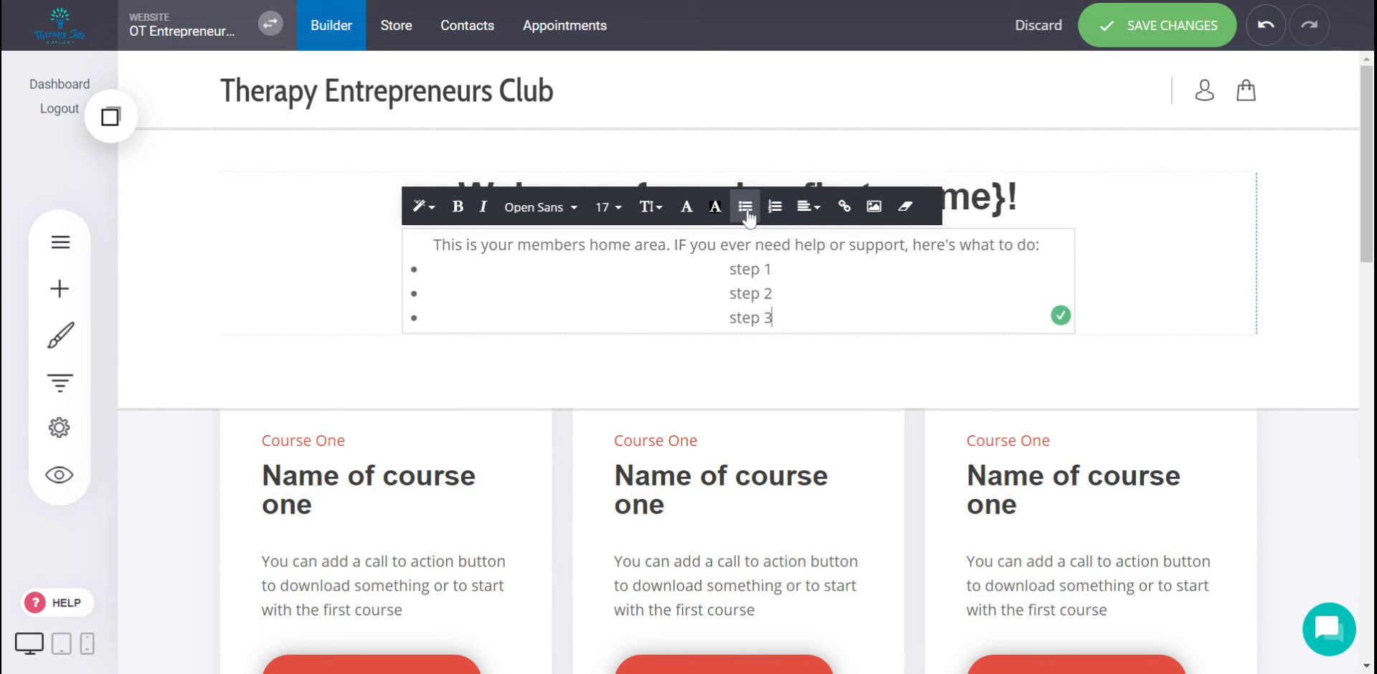
left_click(746, 208)
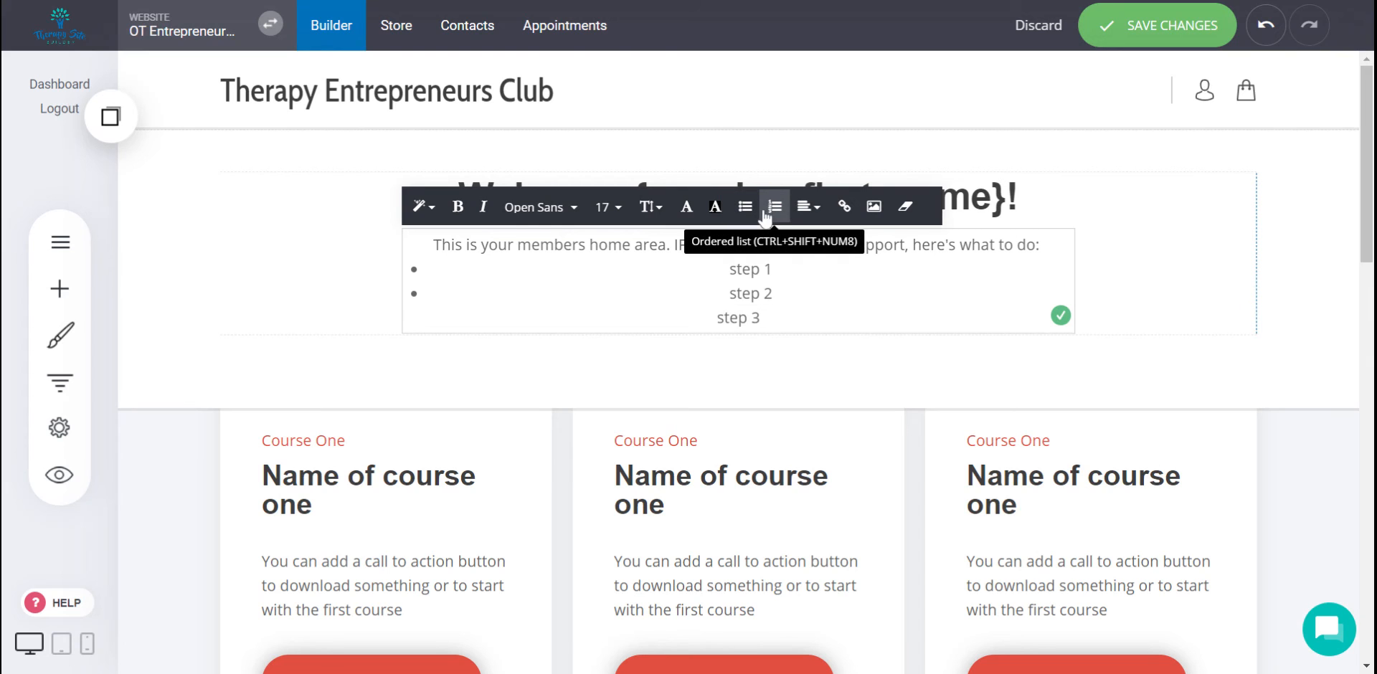
left_click(745, 207)
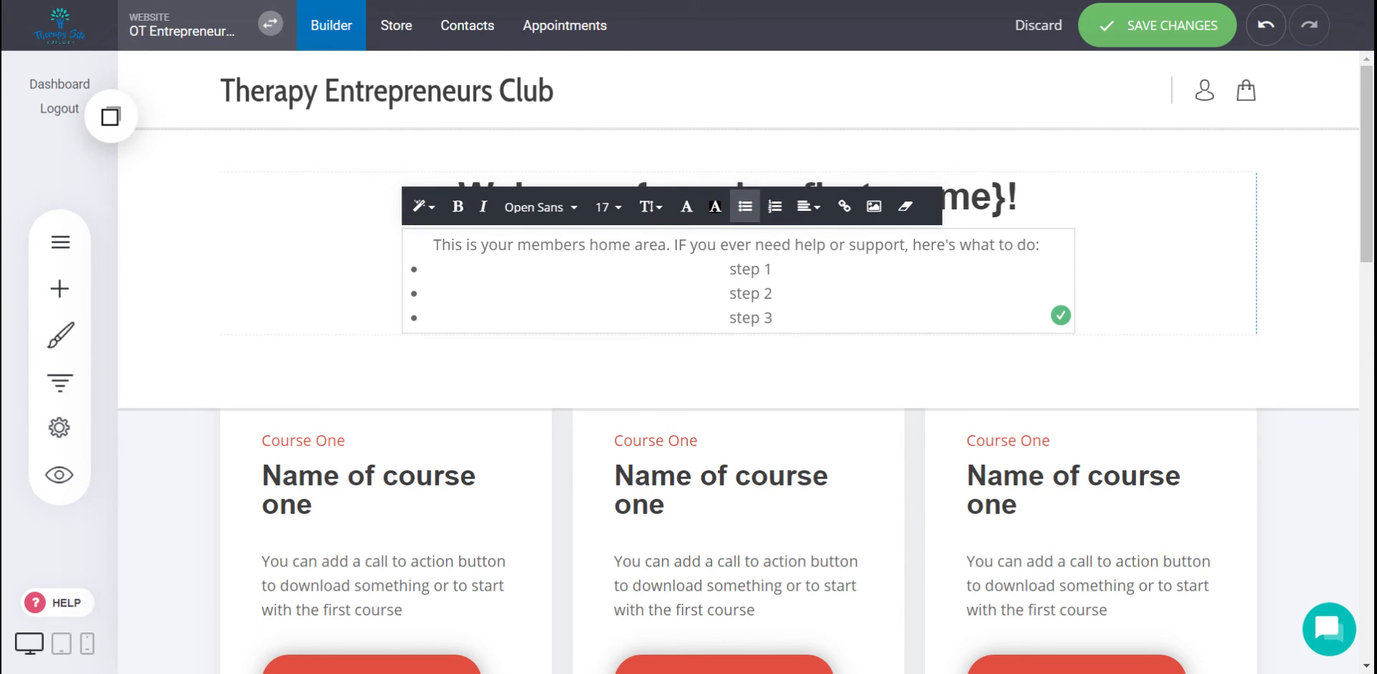
left_click(775, 208)
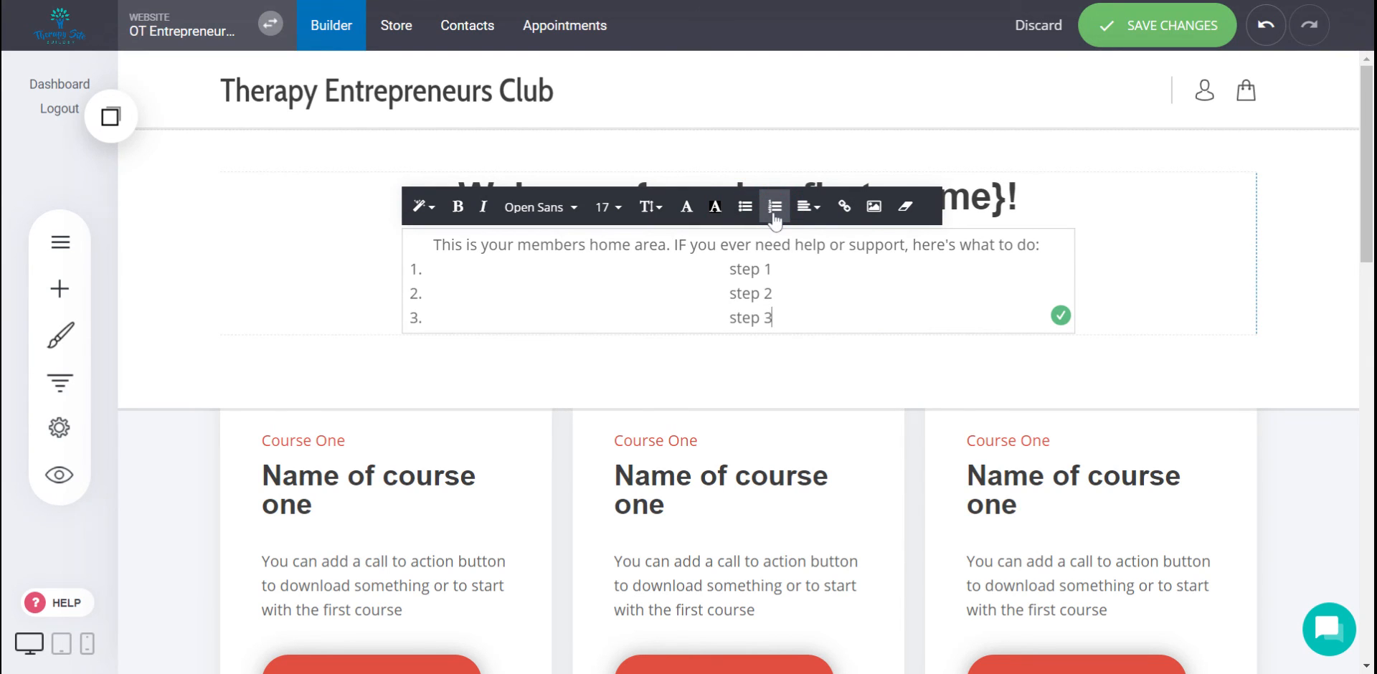
- Left-align all three numbered list items in the intro text and save the page changes
left_click(808, 207)
left_click(807, 242)
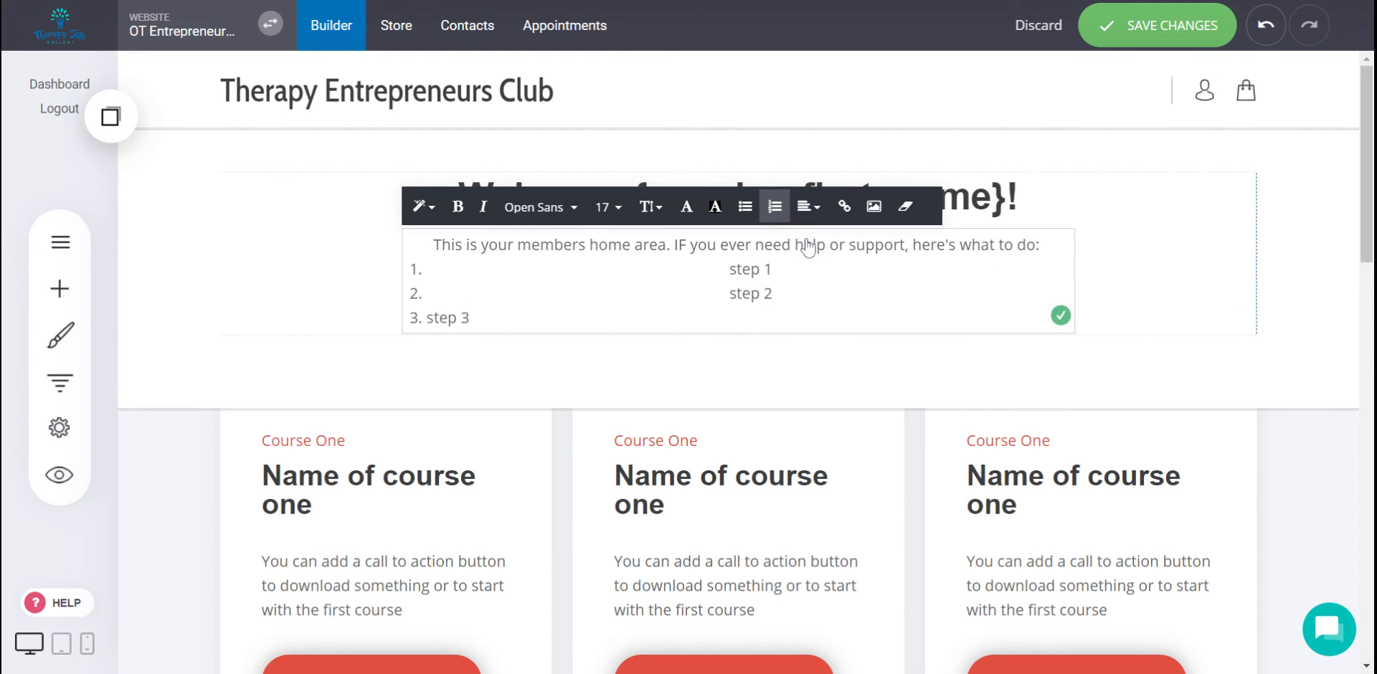
left_click_drag(768, 295, 716, 265)
left_click(804, 207)
left_click(806, 243)
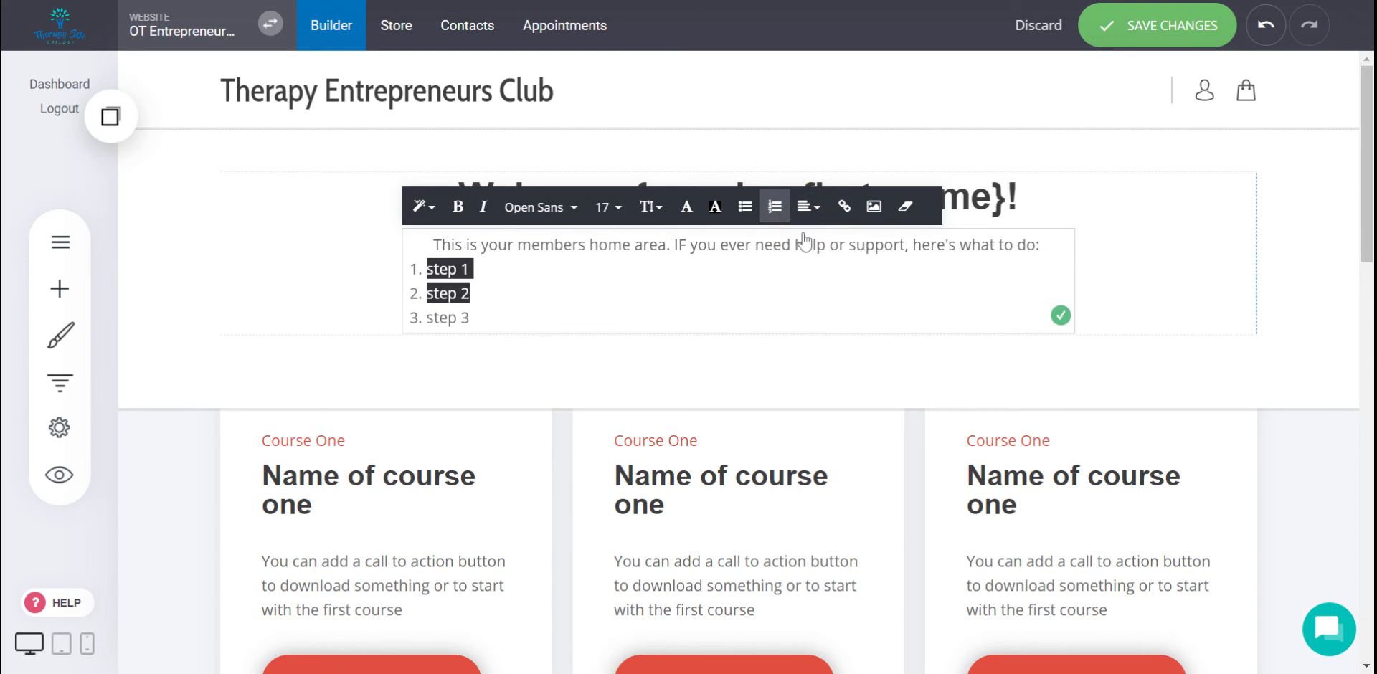
left_click(1289, 283)
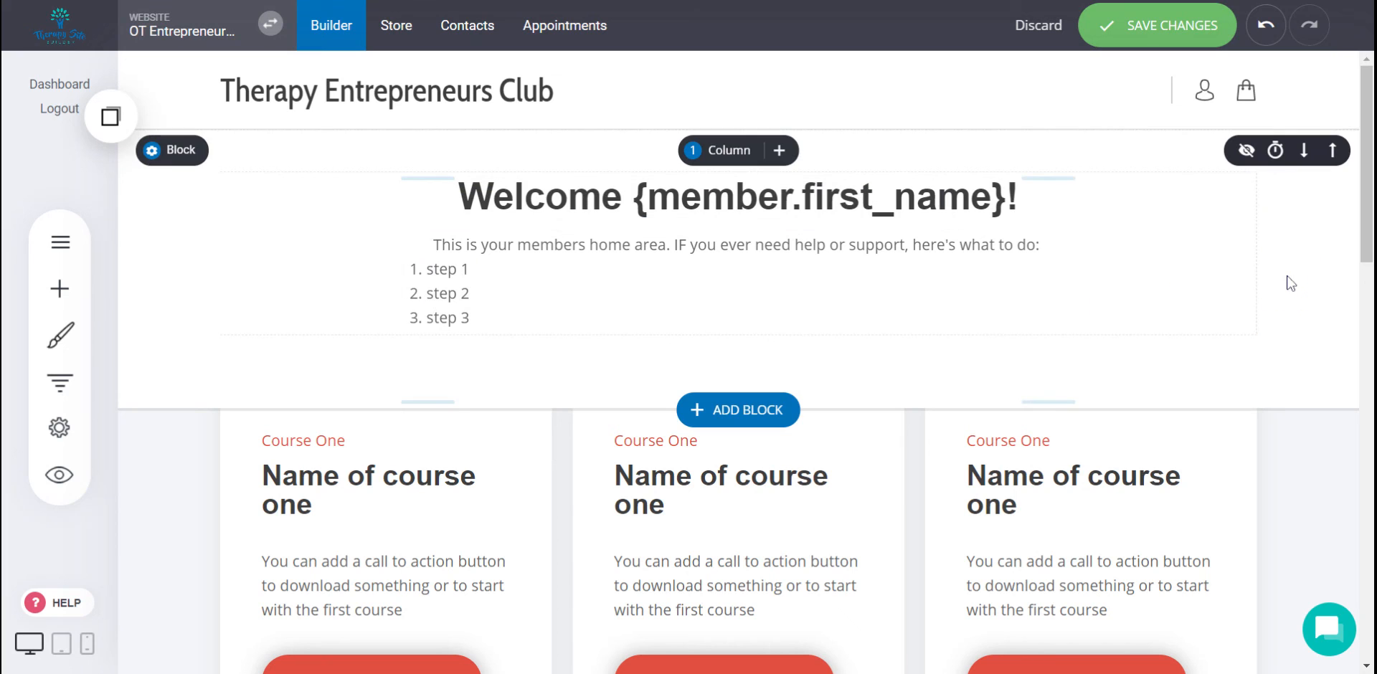
left_click(1176, 28)
- Change the heading of the first course card to "Hiring and Growth"
scroll(726, 430, "down", 3)
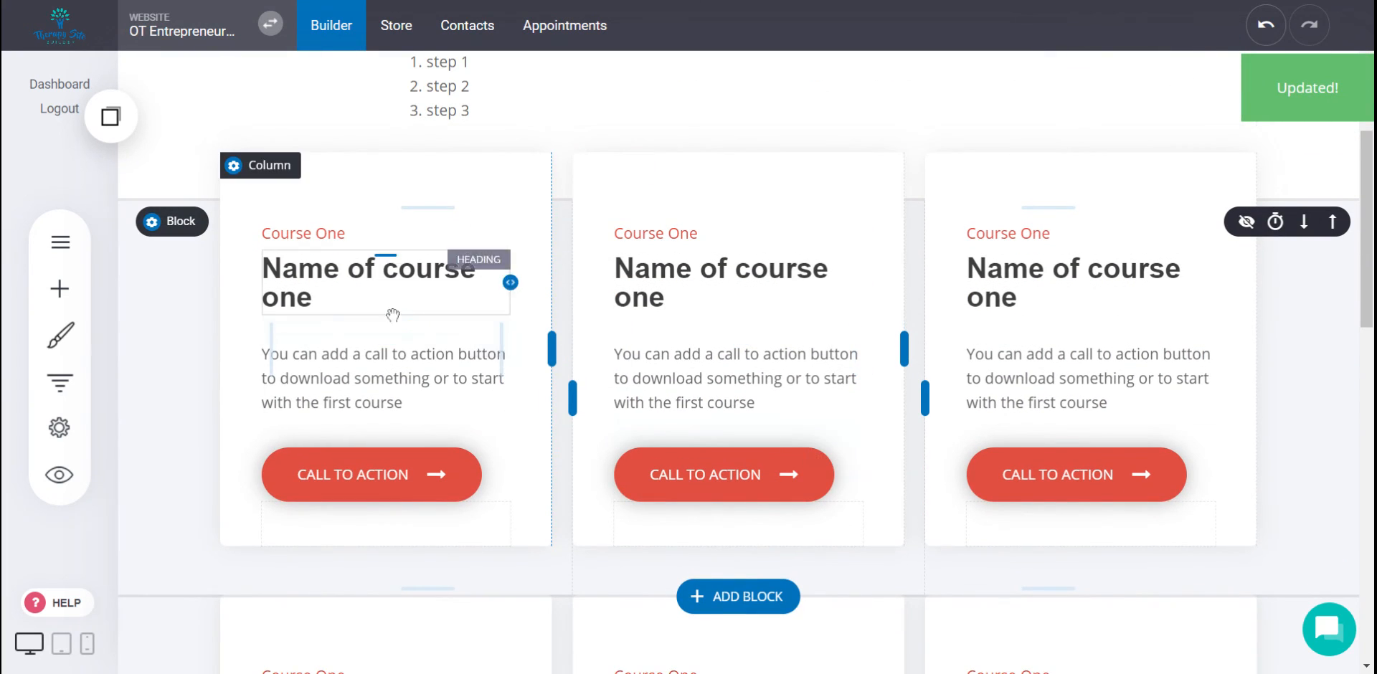
double_click(363, 292)
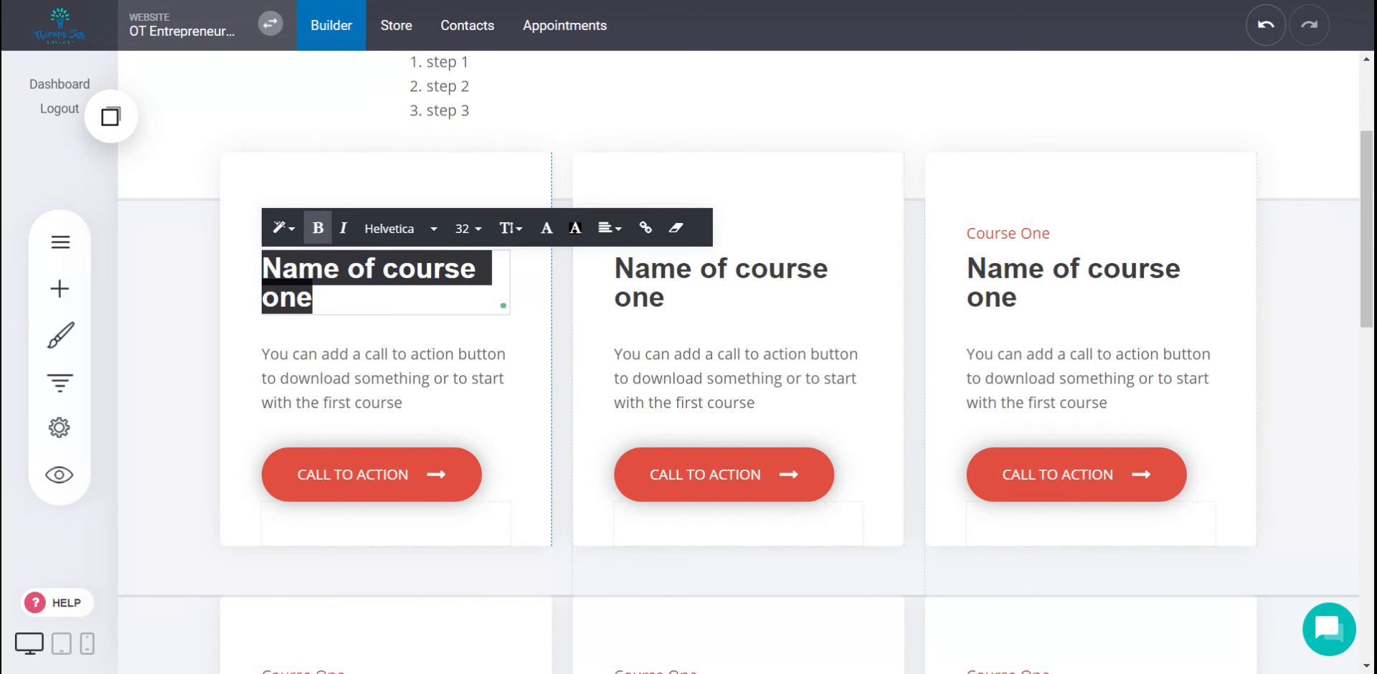
type("Hir")
type("/Firi")
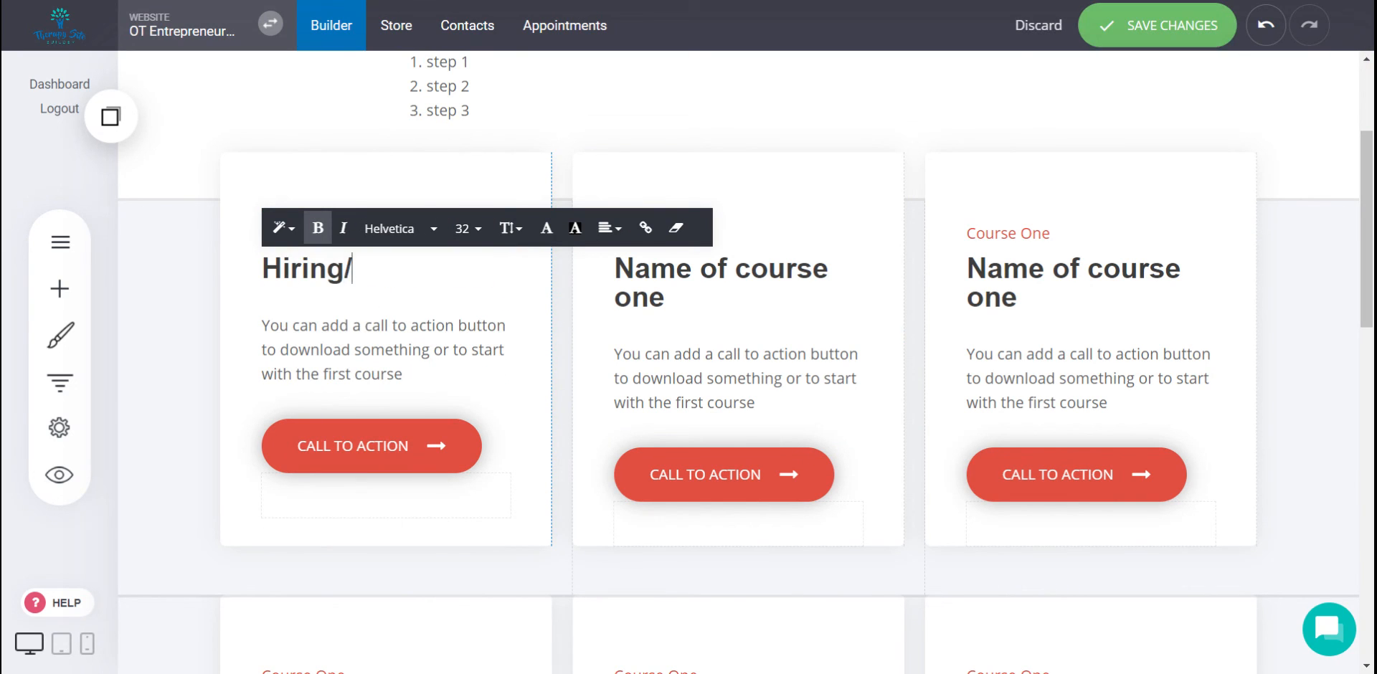
key("BackSpace")
key("BackSpace")
key("BackSpace")
key("BackSpace")
key("BackSpace")
type("and Growth")
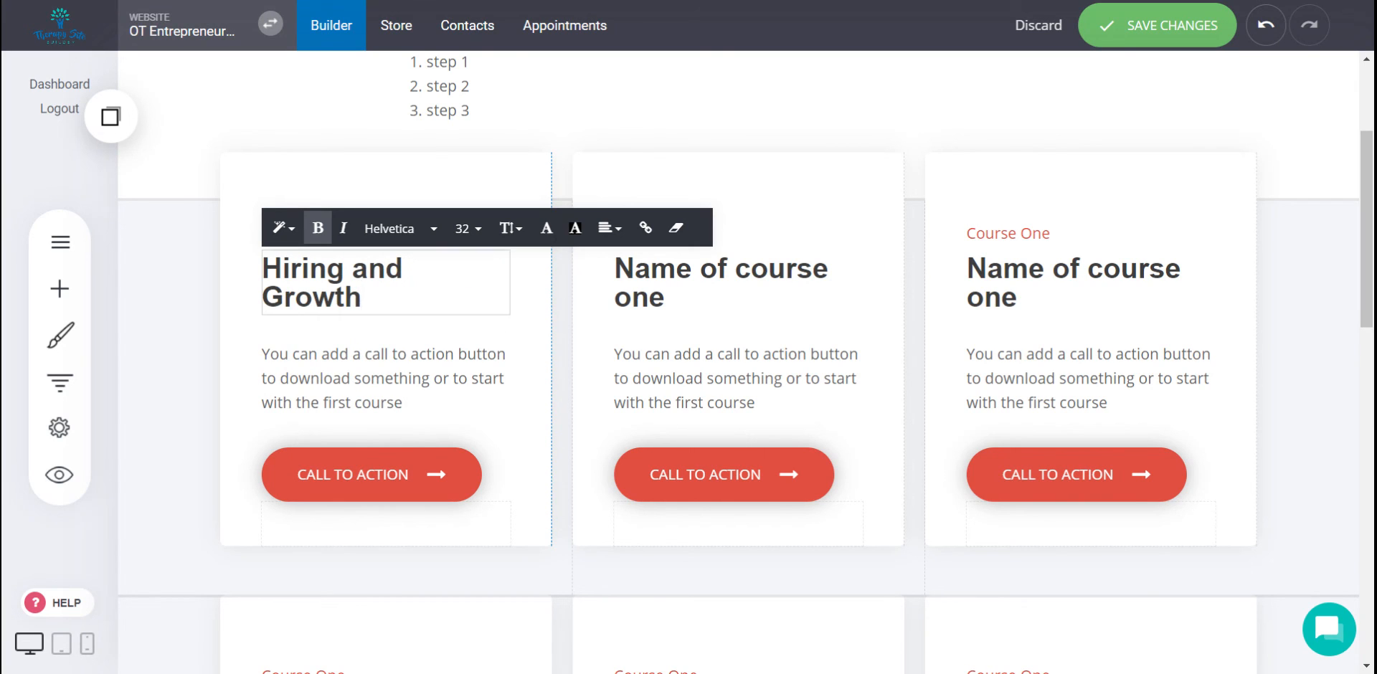
- Change the heading of the second course card to "Outsourcing" and save the page changes
double_click(699, 287)
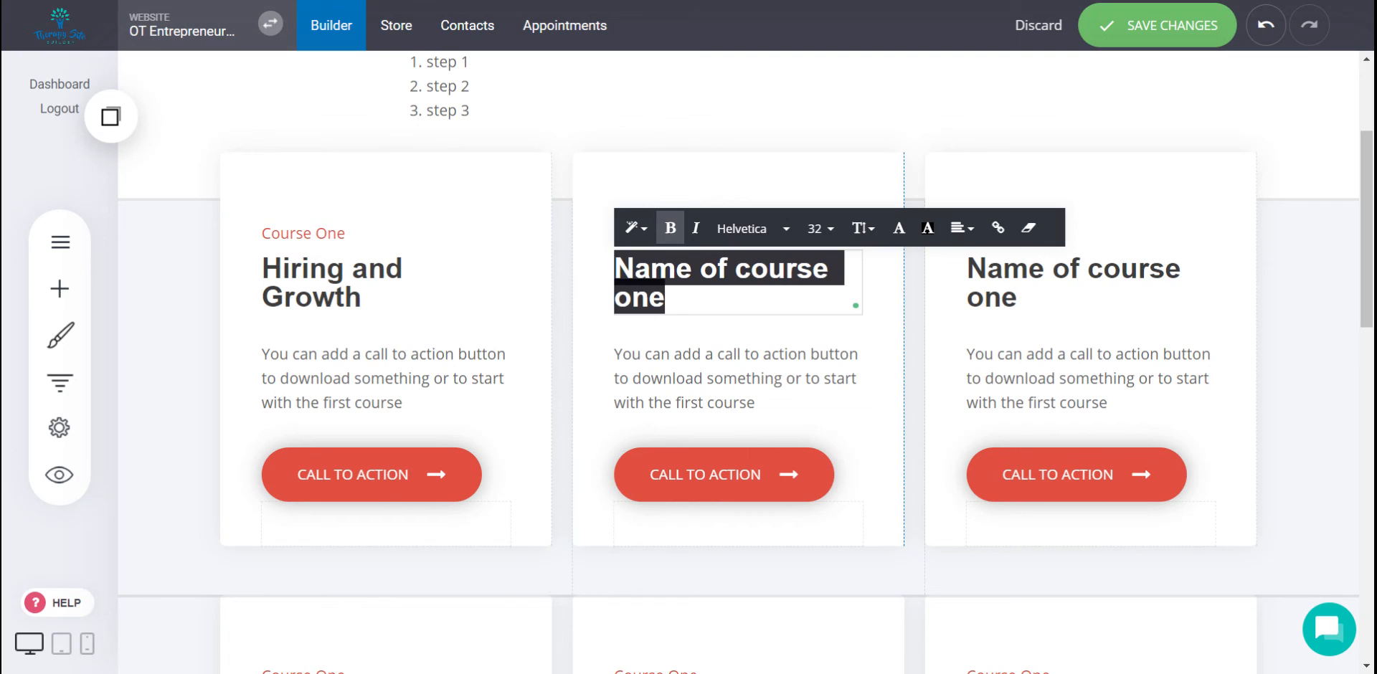
type("De")
key("BackSpace")
key("BackSpace")
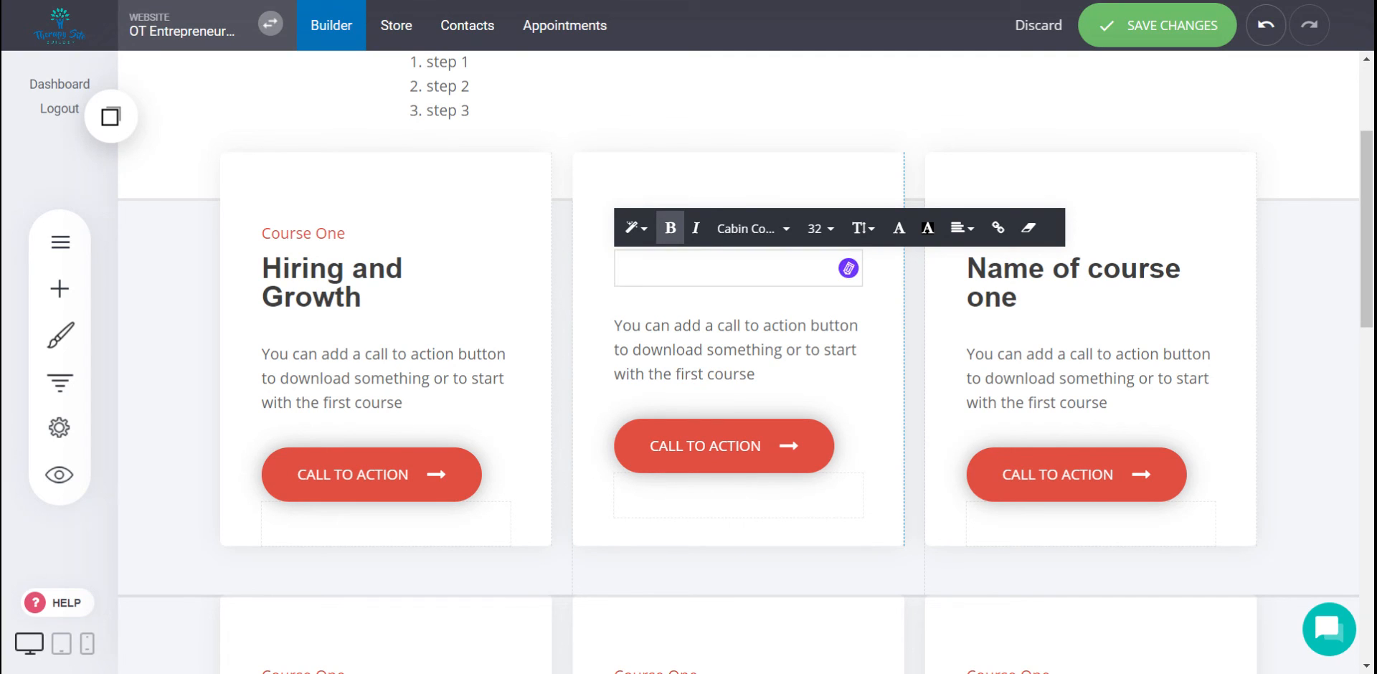
type("Outsourcing")
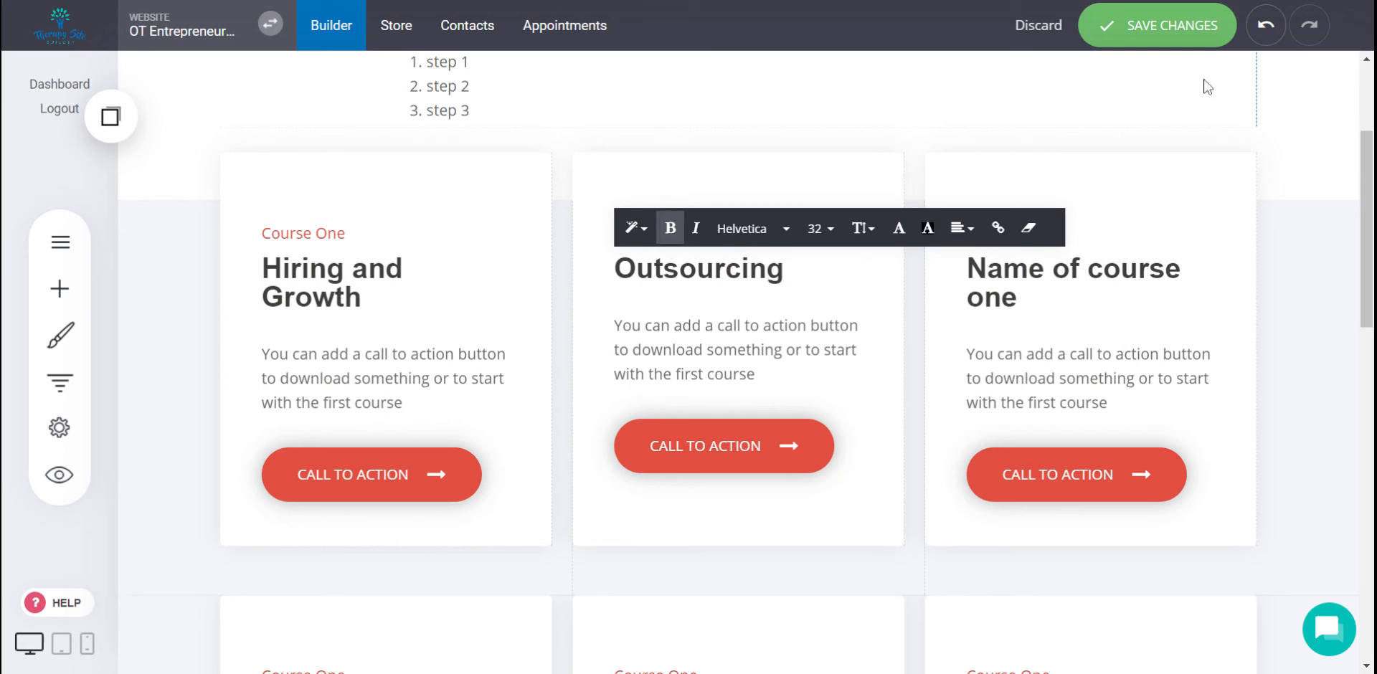
left_click(1183, 27)
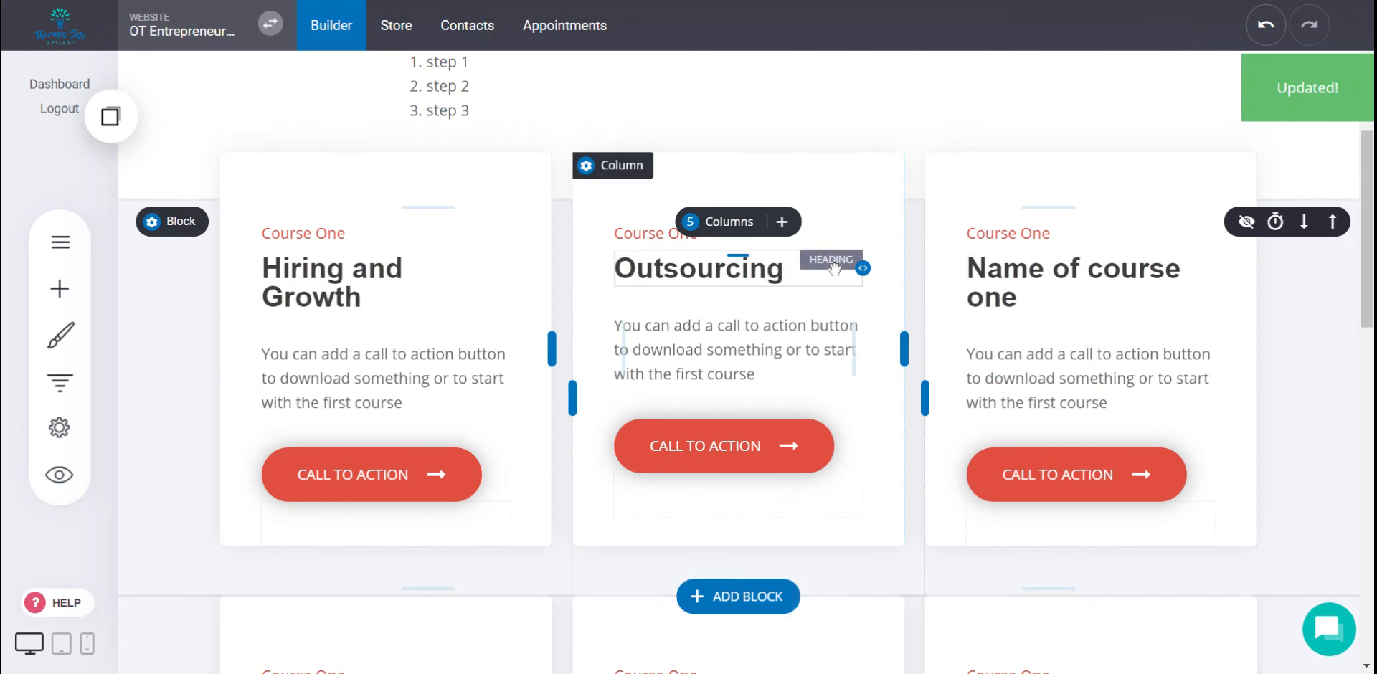
- Review the MemberHome page layout from the welcome section through the course cards to the contact section and footer
scroll(834, 269, "up", 1)
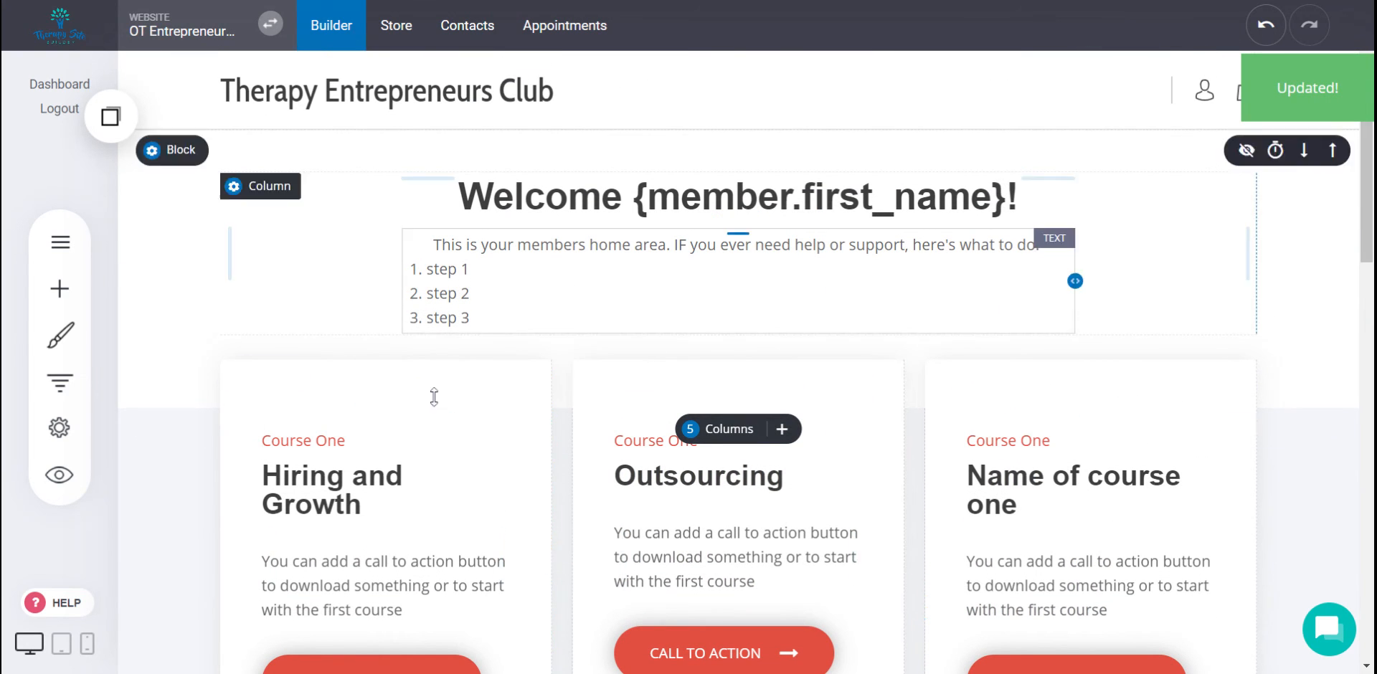
scroll(508, 414, "down", 3)
scroll(508, 414, "down", 10)
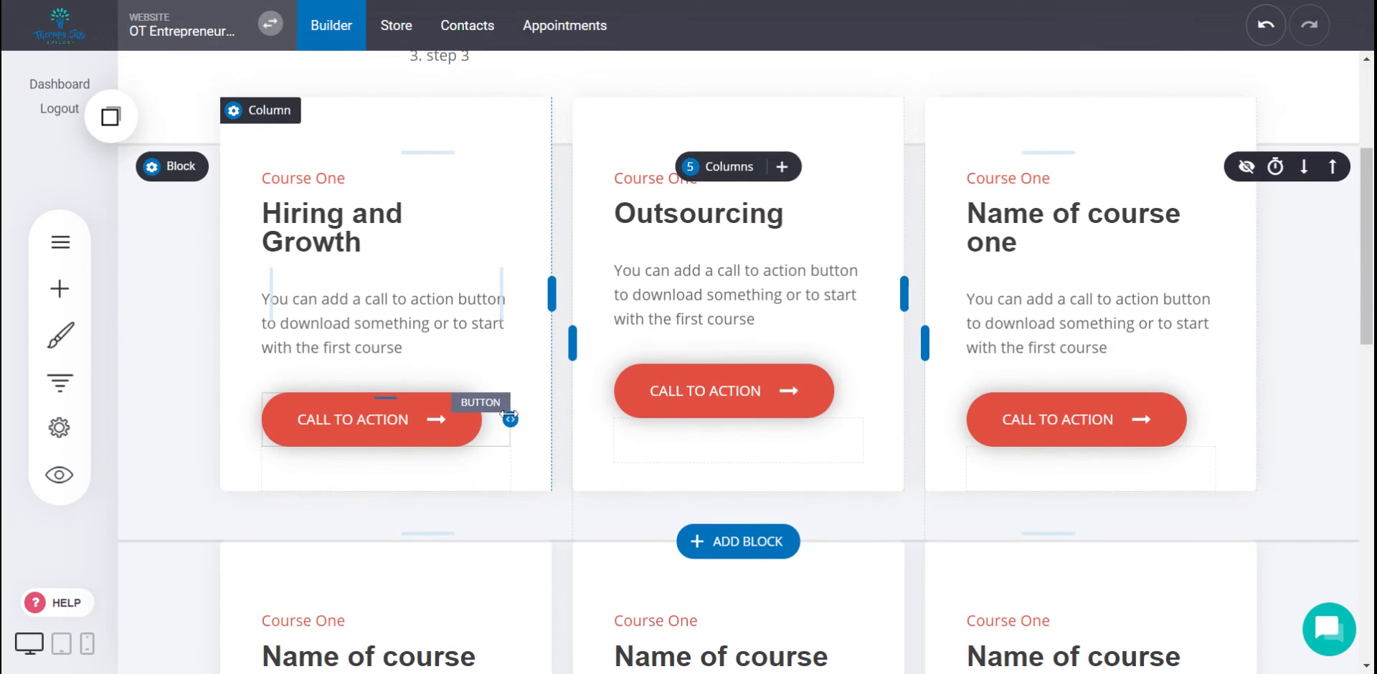
scroll(784, 430, "up", 13)
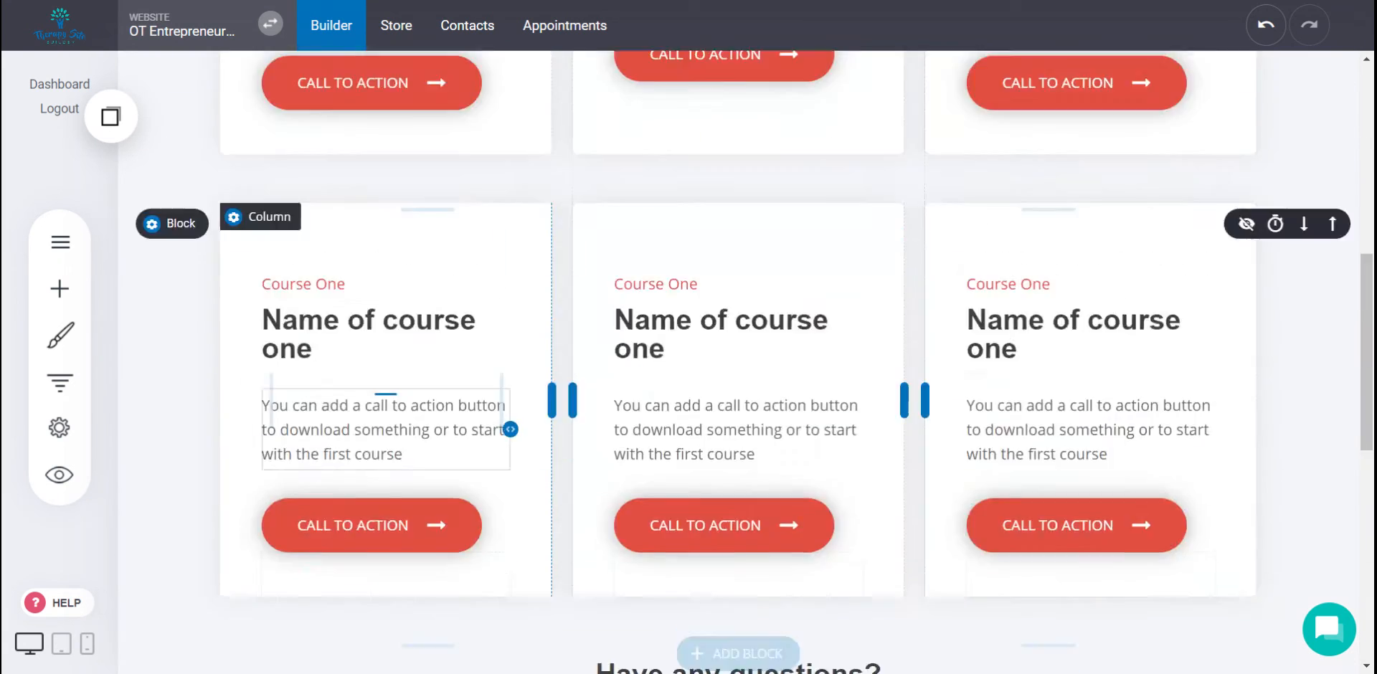
scroll(784, 431, "down", 1)
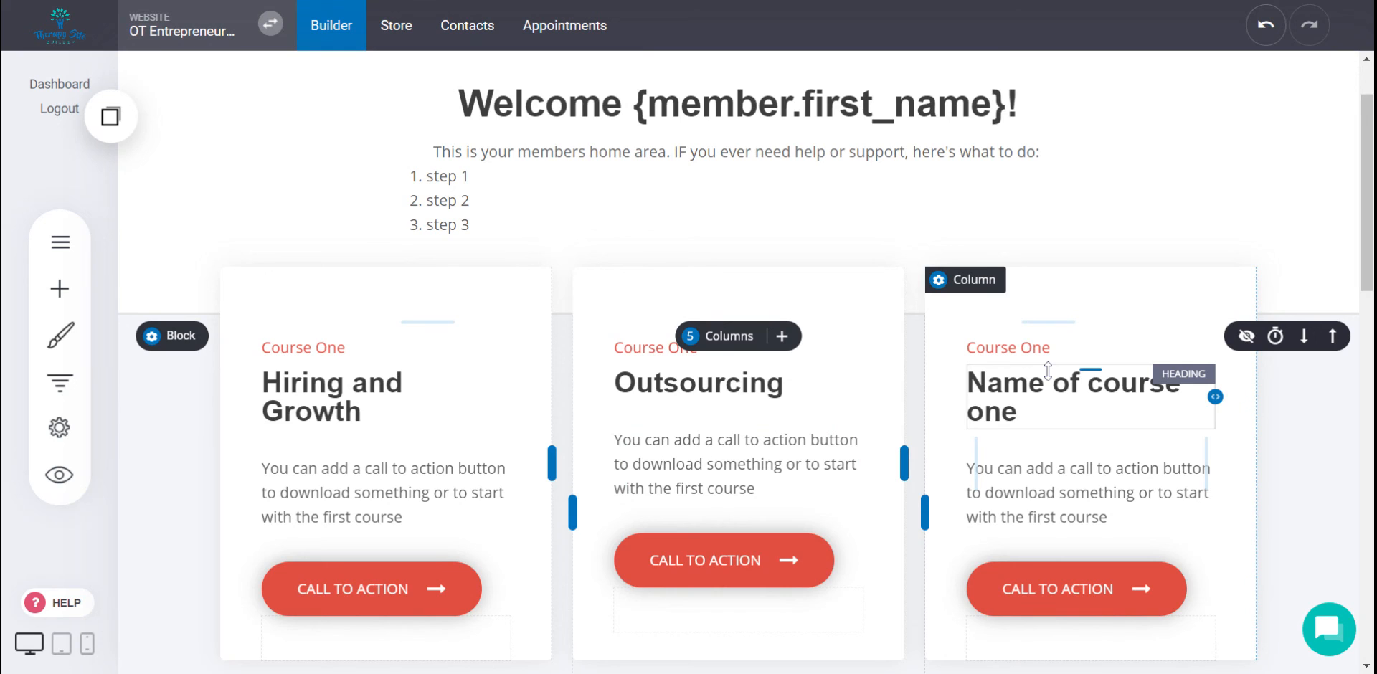
scroll(1047, 370, "down", 1)
scroll(1047, 373, "up", 1)
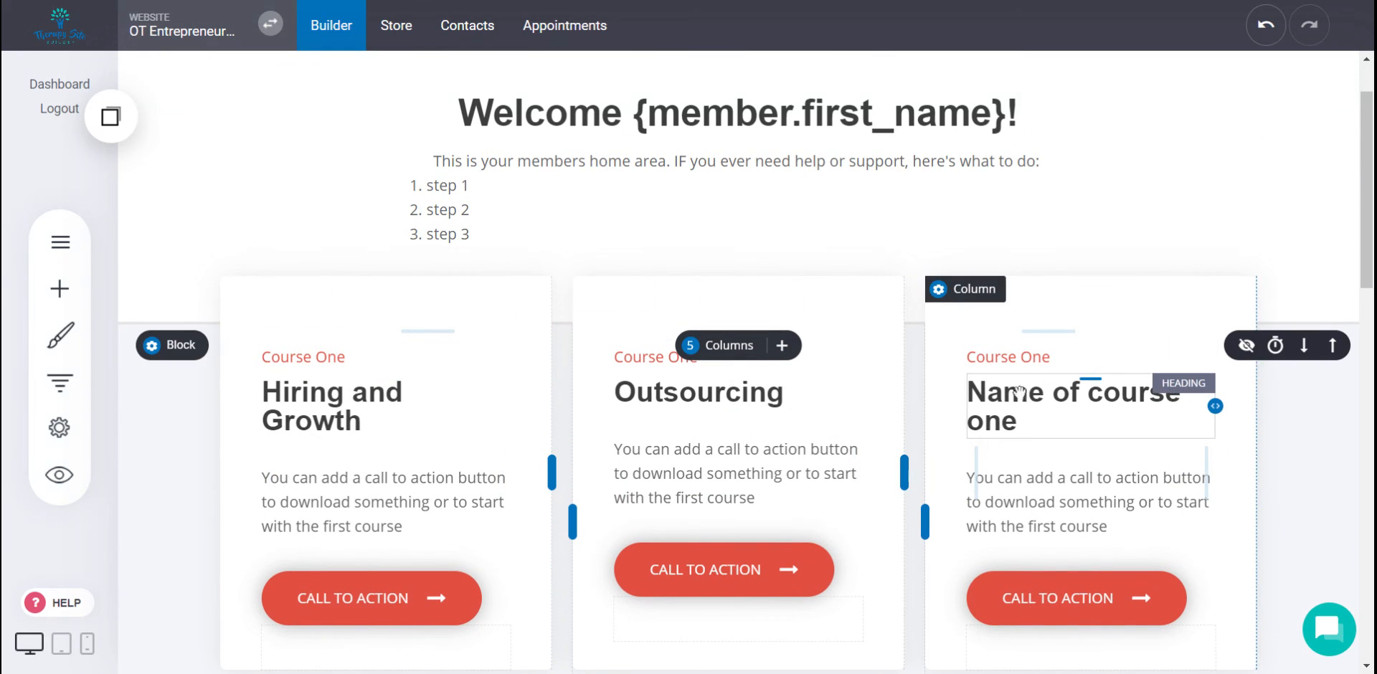
scroll(1018, 391, "down", 1)
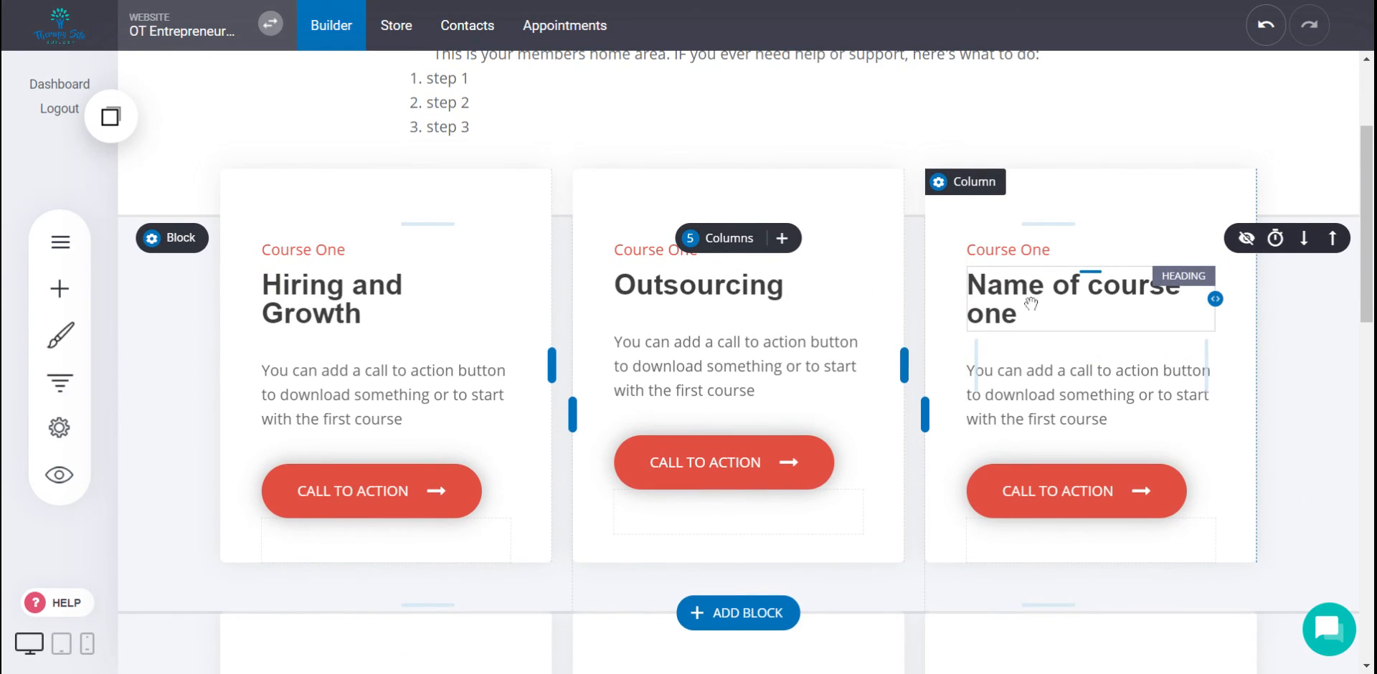
scroll(1031, 303, "down", 5)
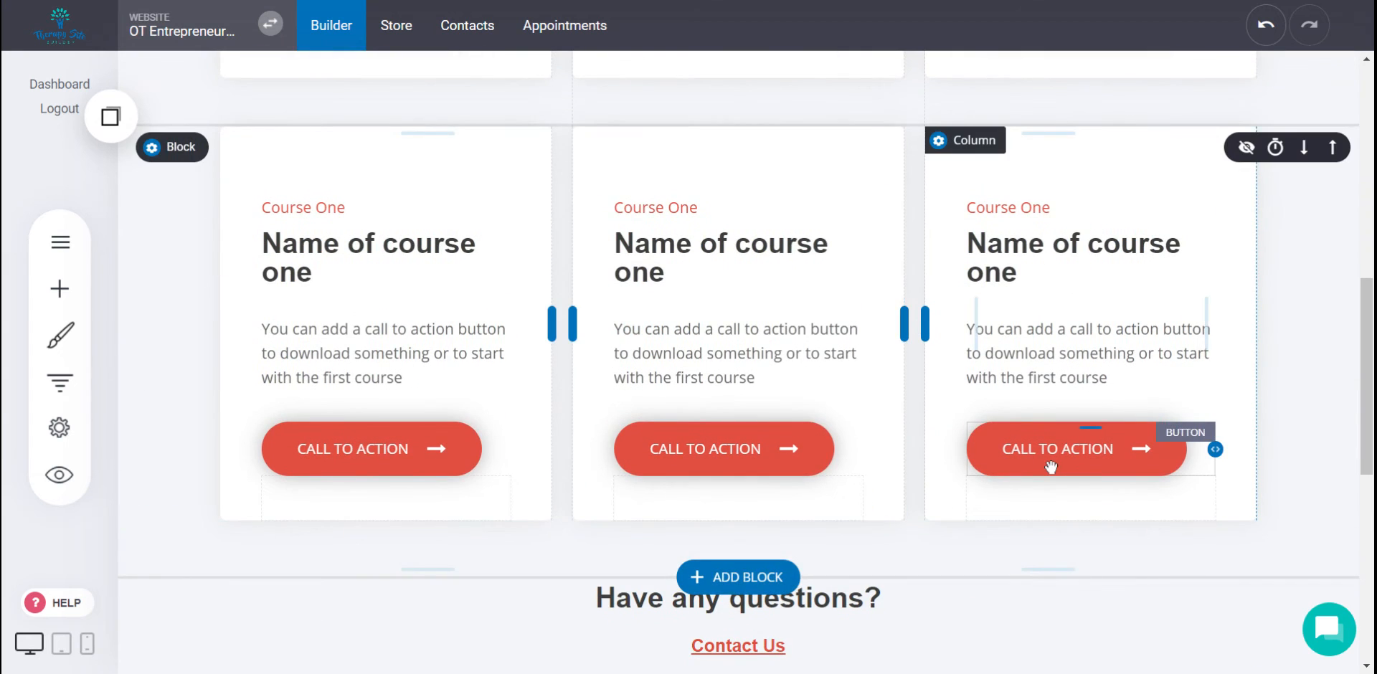
scroll(1050, 467, "up", 6)
scroll(327, 516, "down", 2)
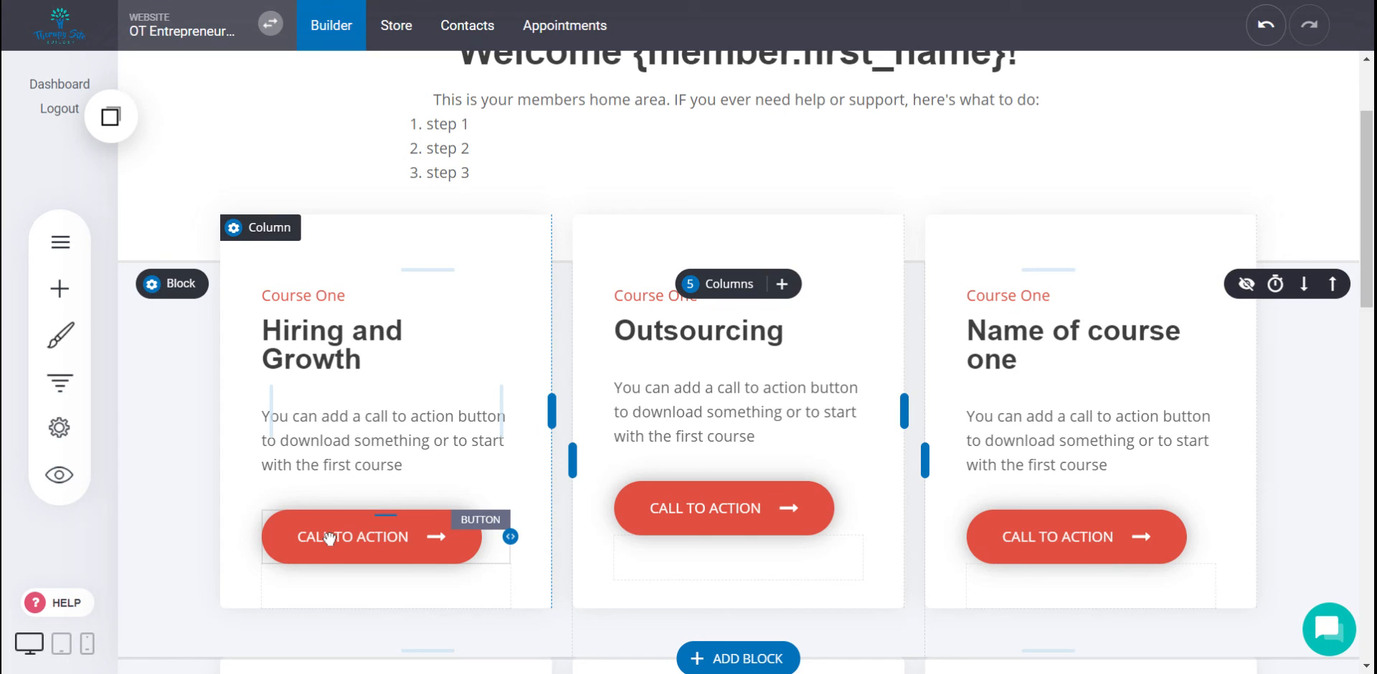
scroll(327, 538, "up", 2)
scroll(327, 538, "down", 2)
scroll(328, 538, "up", 2)
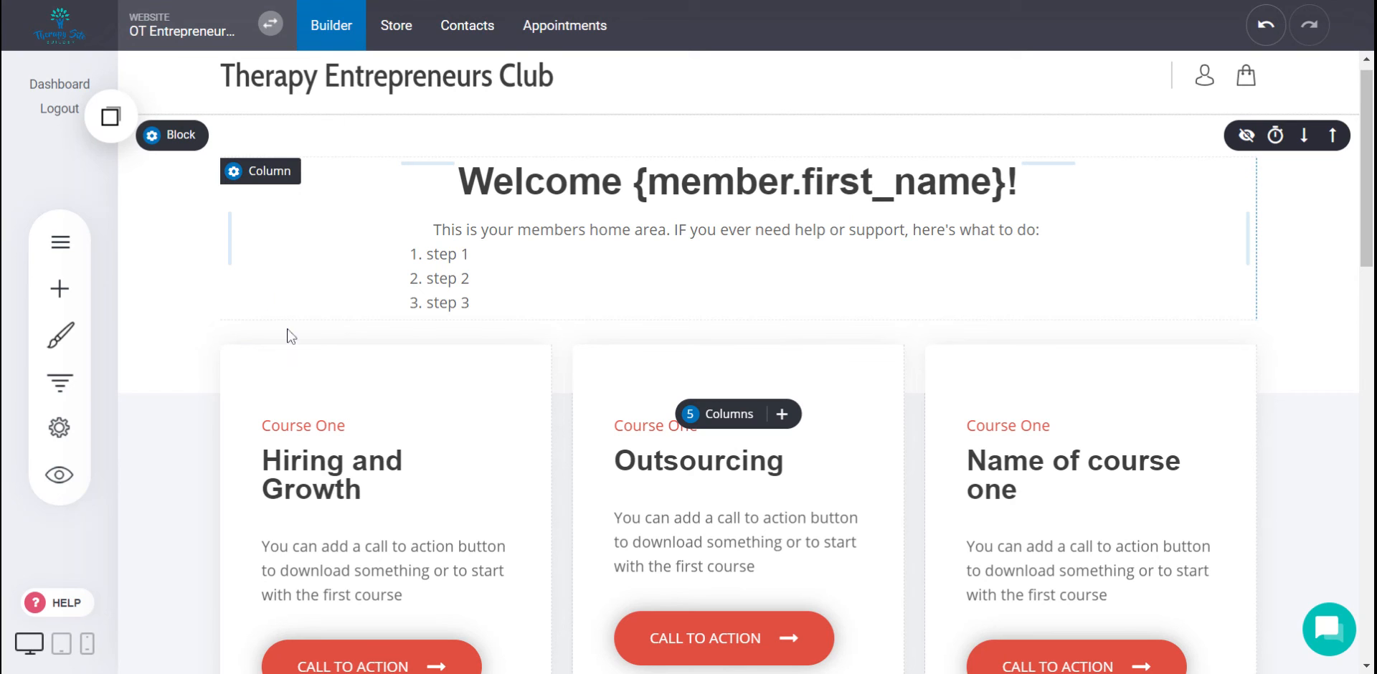
scroll(467, 337, "down", 1)
scroll(468, 338, "up", 1)
scroll(631, 326, "down", 5)
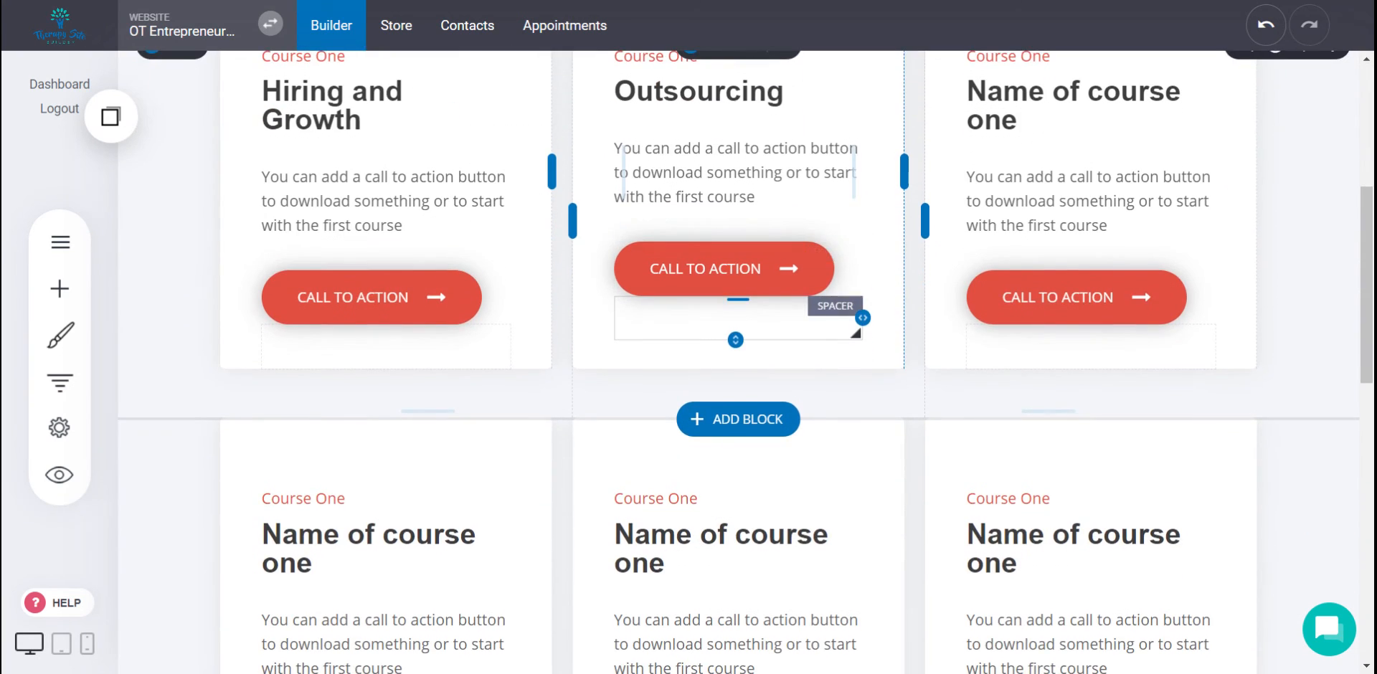
scroll(738, 345, "down", 8)
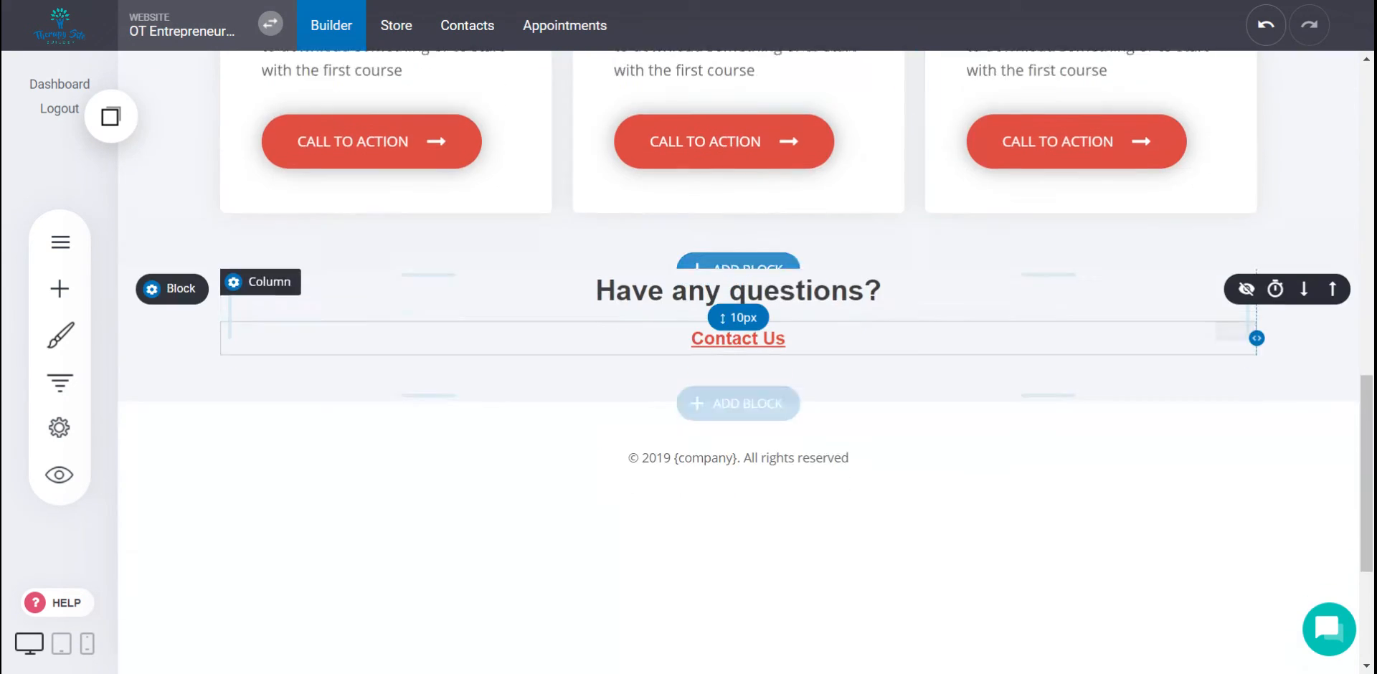
- Open the Therapy Entrepreneurs Club - Membership product in the store and review its price and subscription settings
scroll(229, 307, "up", 13)
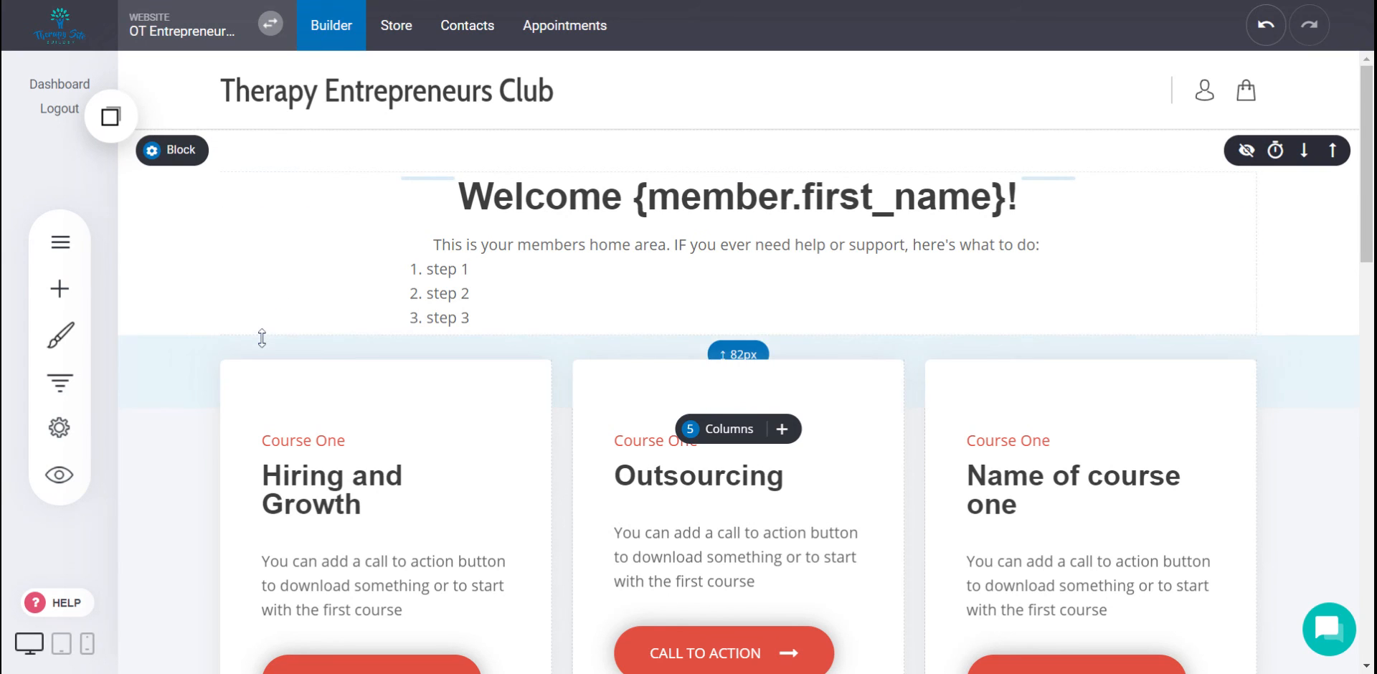
left_click(426, 30)
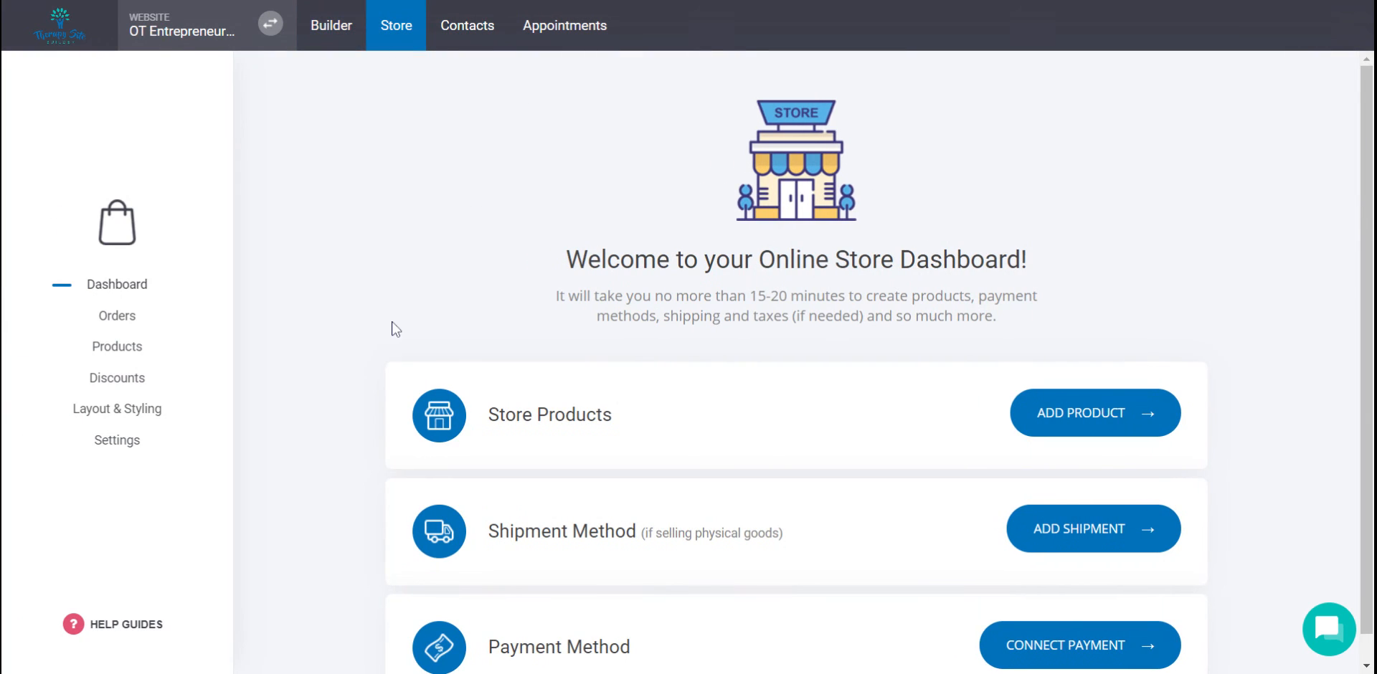
scroll(392, 327, "down", 1)
left_click(1048, 386)
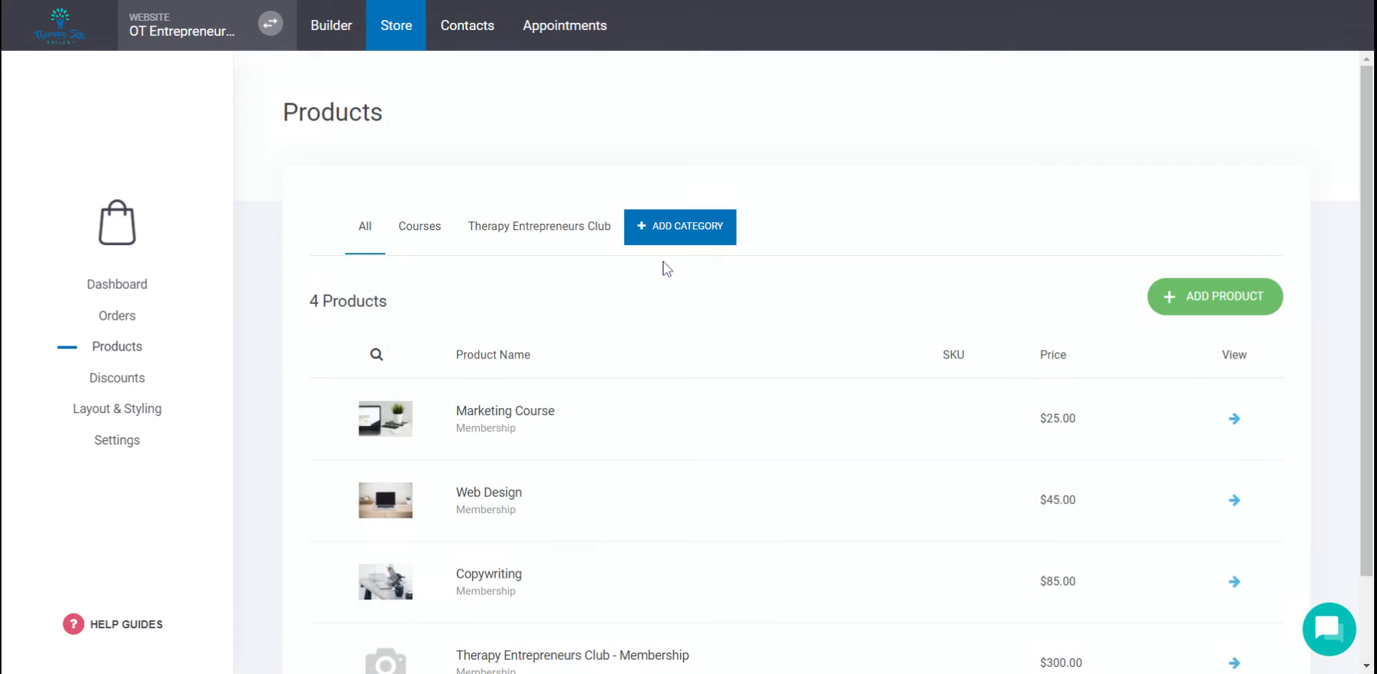
scroll(545, 437, "down", 2)
left_click(536, 564)
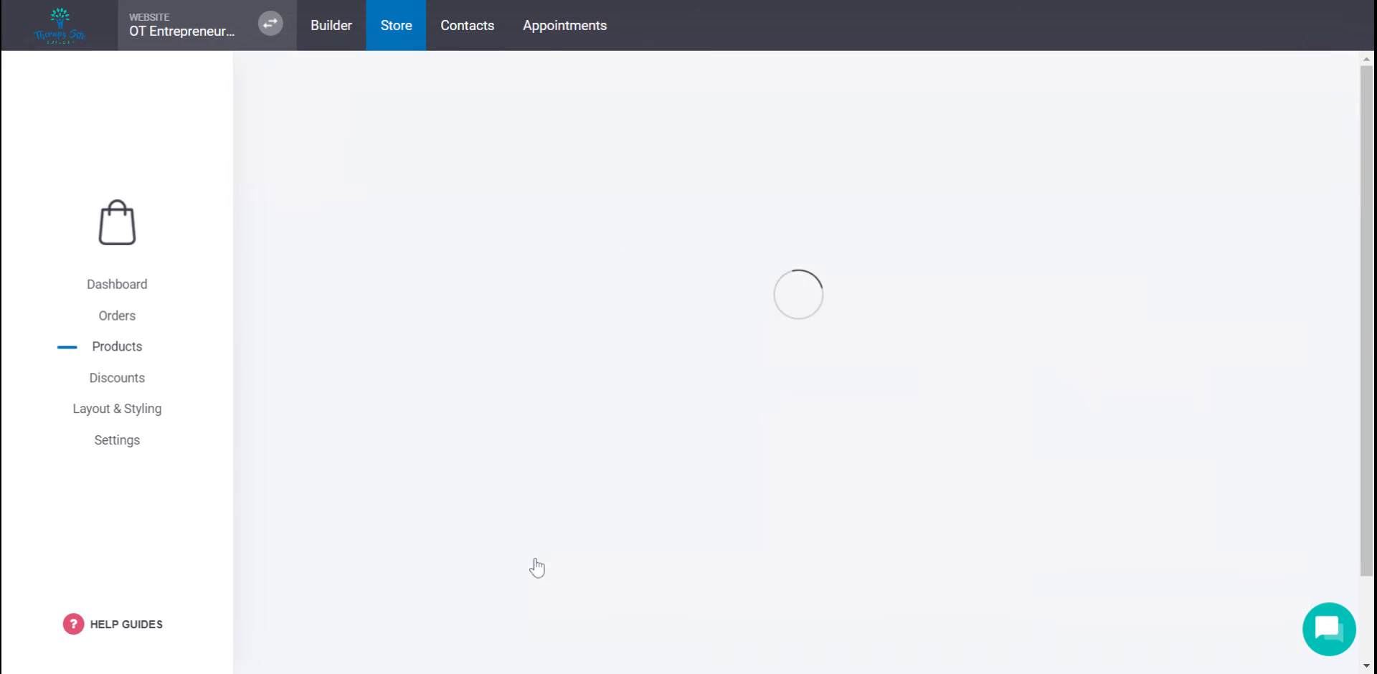
scroll(502, 430, "down", 10)
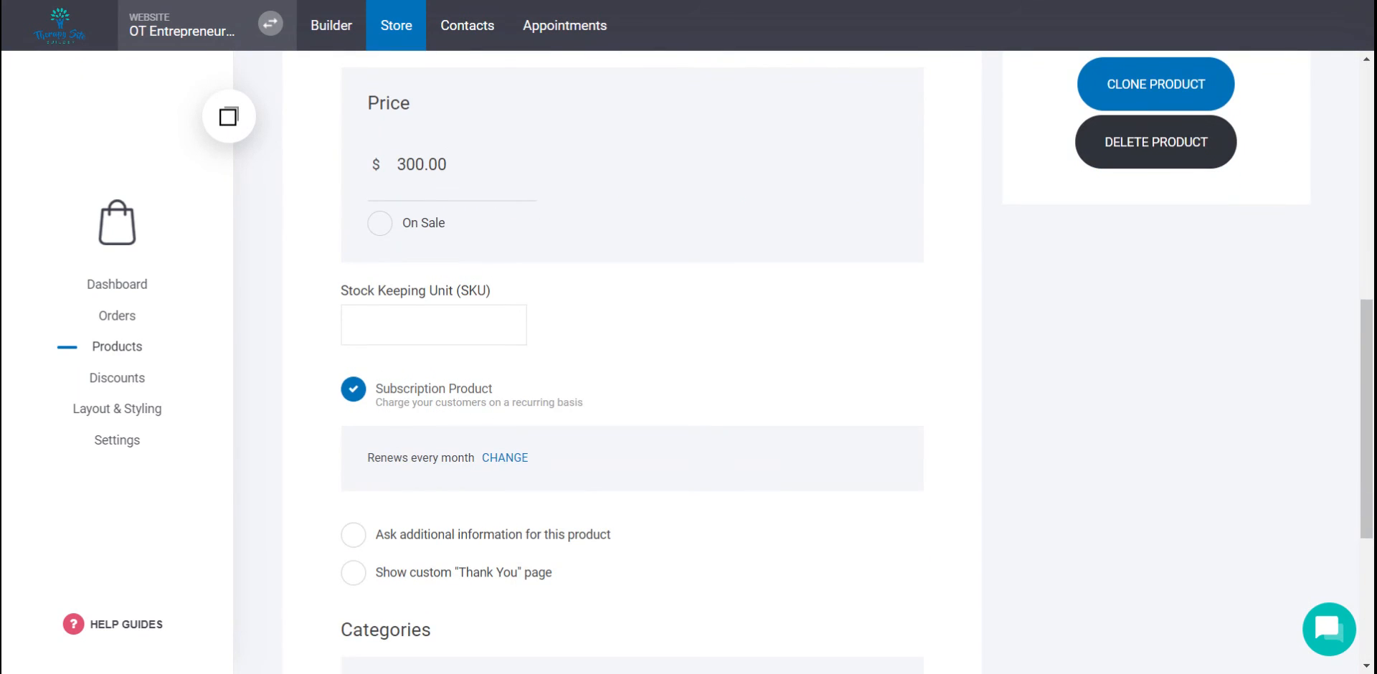
scroll(393, 308, "up", 3)
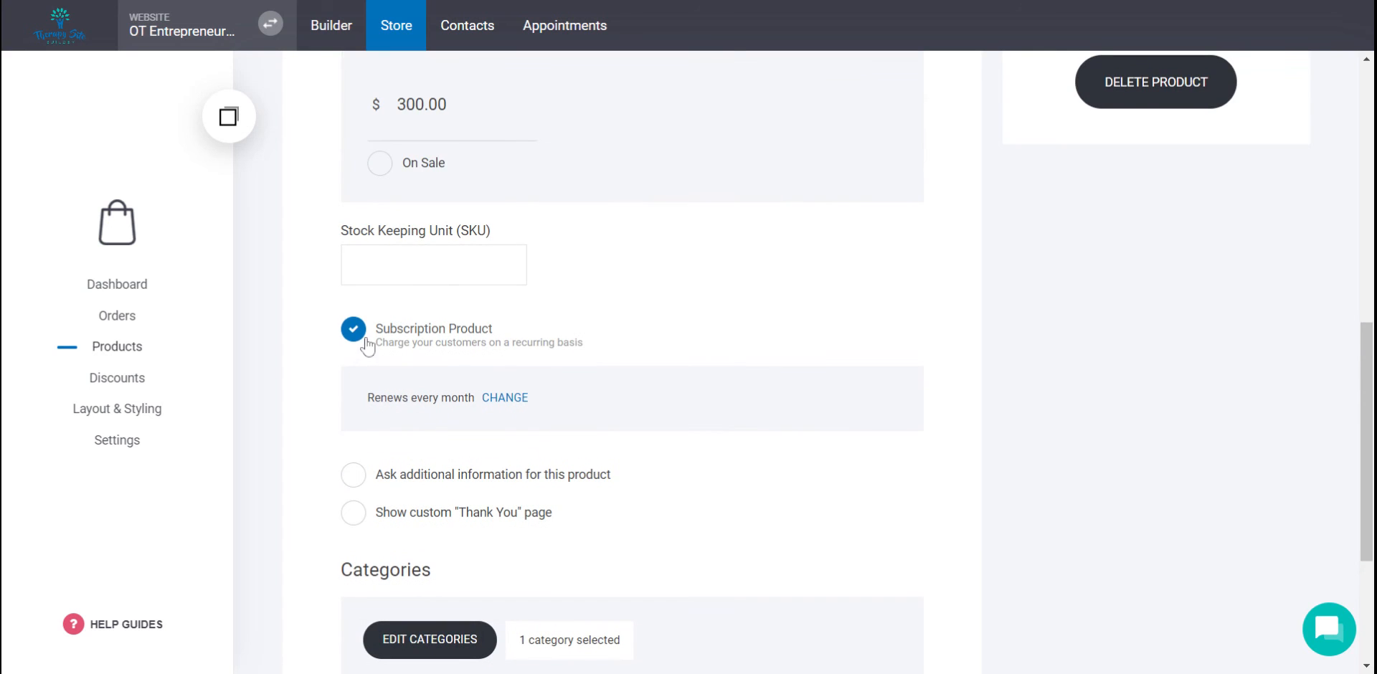
- Turn the product's subscription off and on again with ongoing payments charged every 1 month, and return to the product list
left_click(354, 330)
left_click(354, 330)
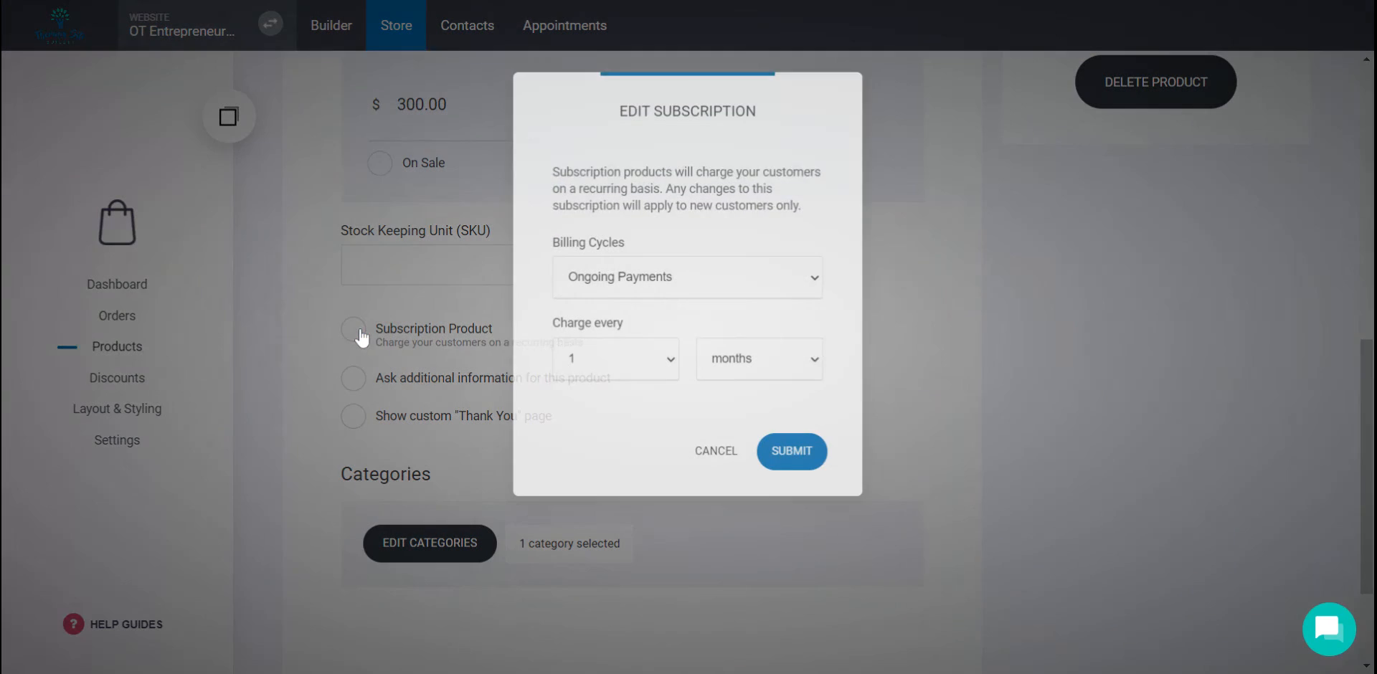
left_click(810, 464)
scroll(815, 474, "down", 2)
scroll(816, 474, "up", 10)
left_click(456, 100)
- Look at the new category form and the product types available for adding to the Therapy Entrepreneurs Club category
left_click(690, 238)
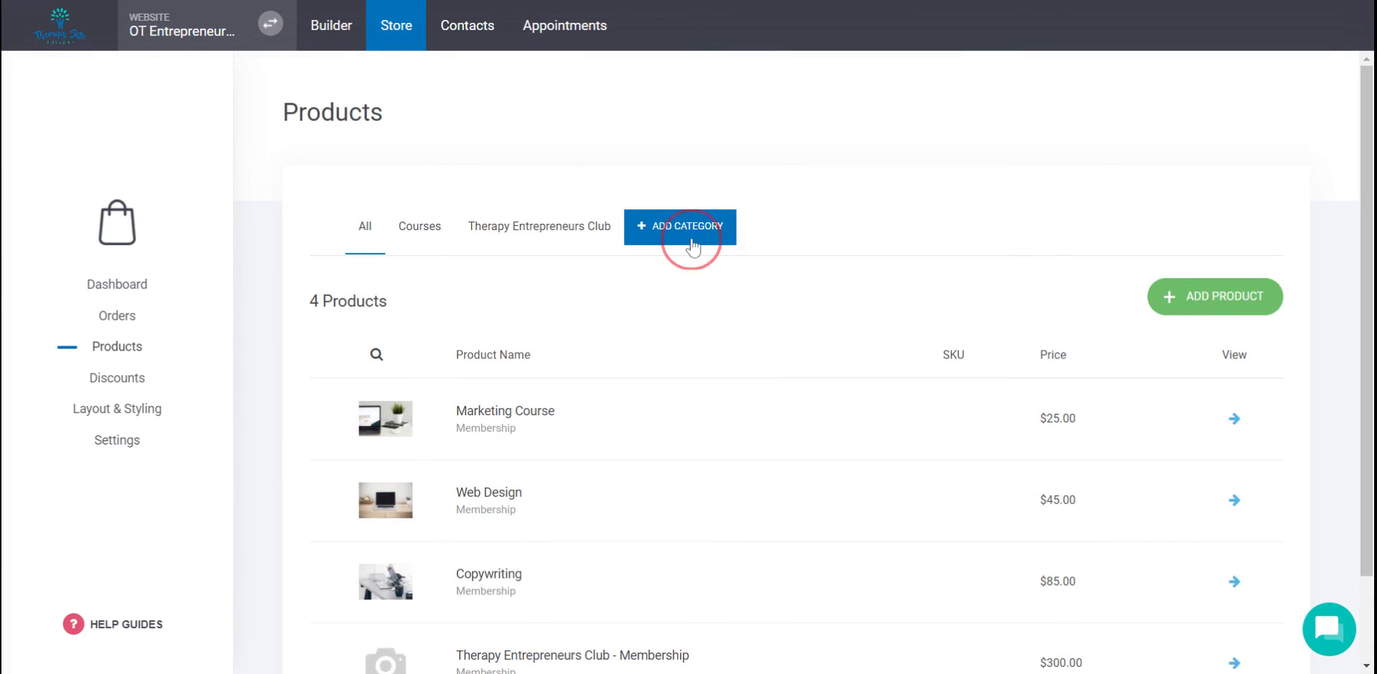
left_click(745, 374)
left_click(548, 230)
left_click(1244, 311)
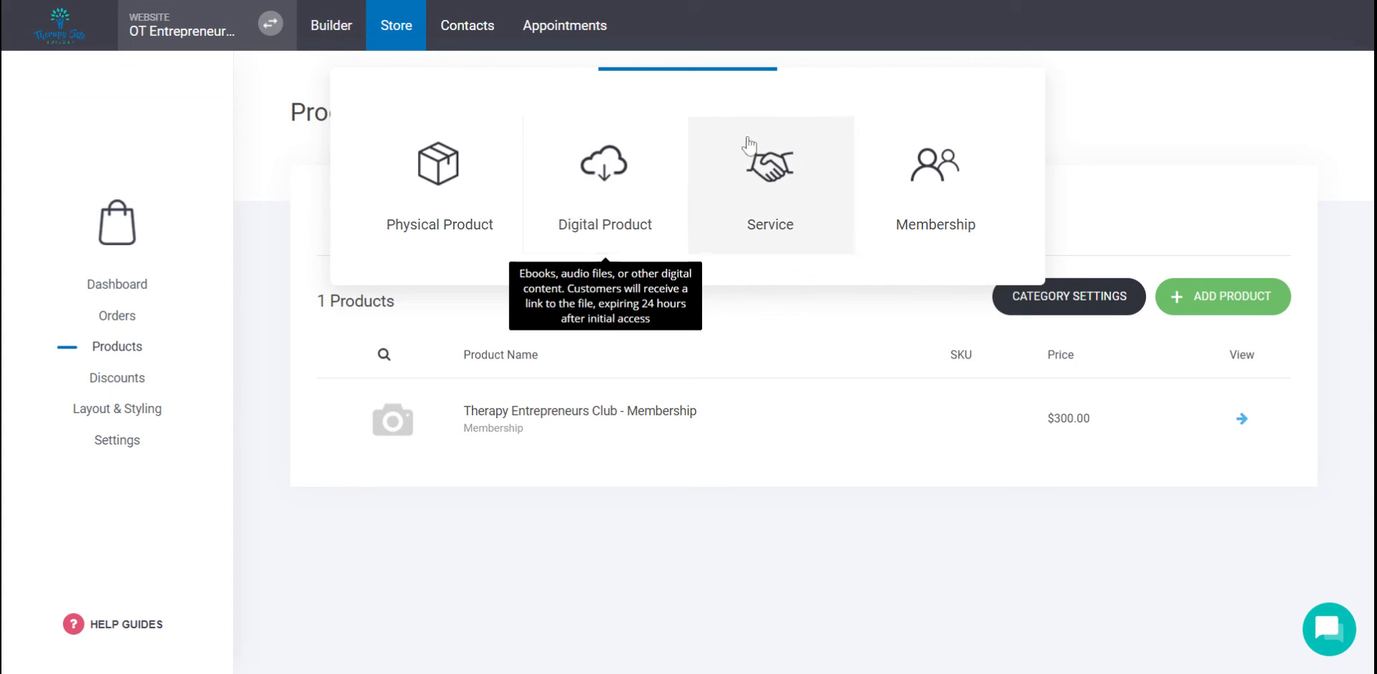
left_click(1122, 208)
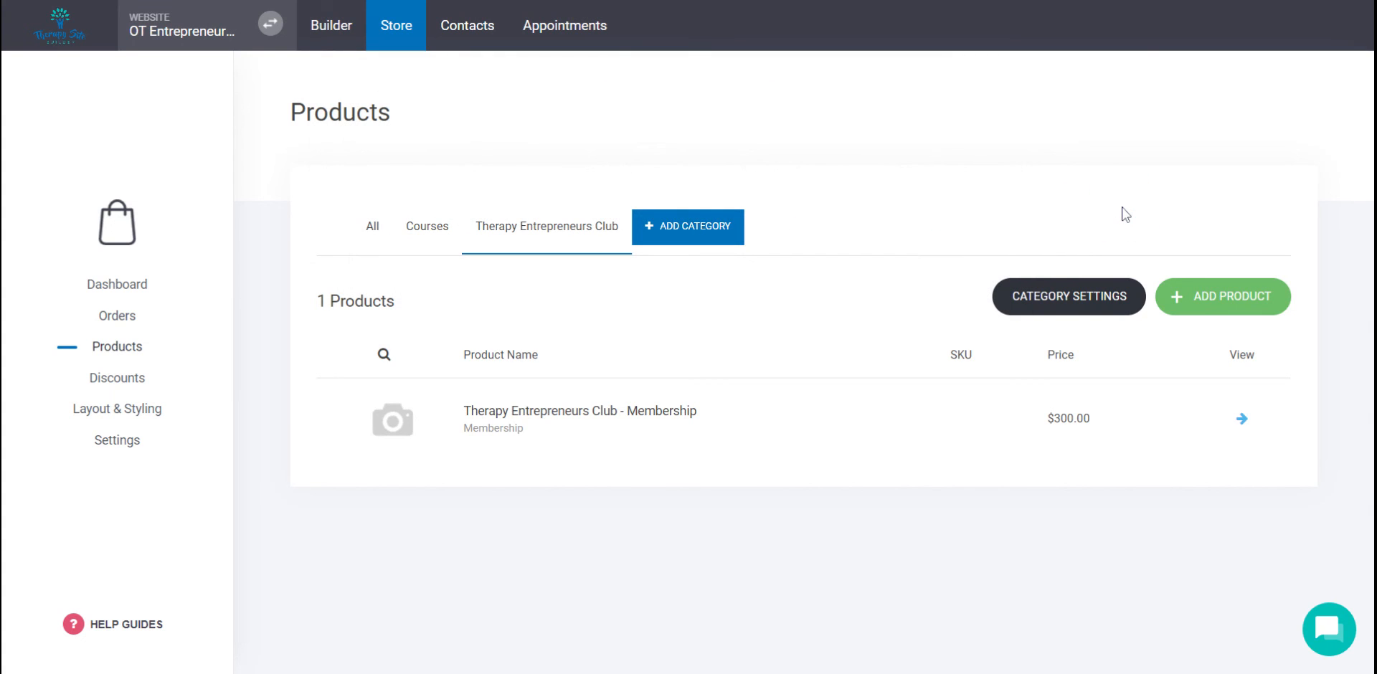